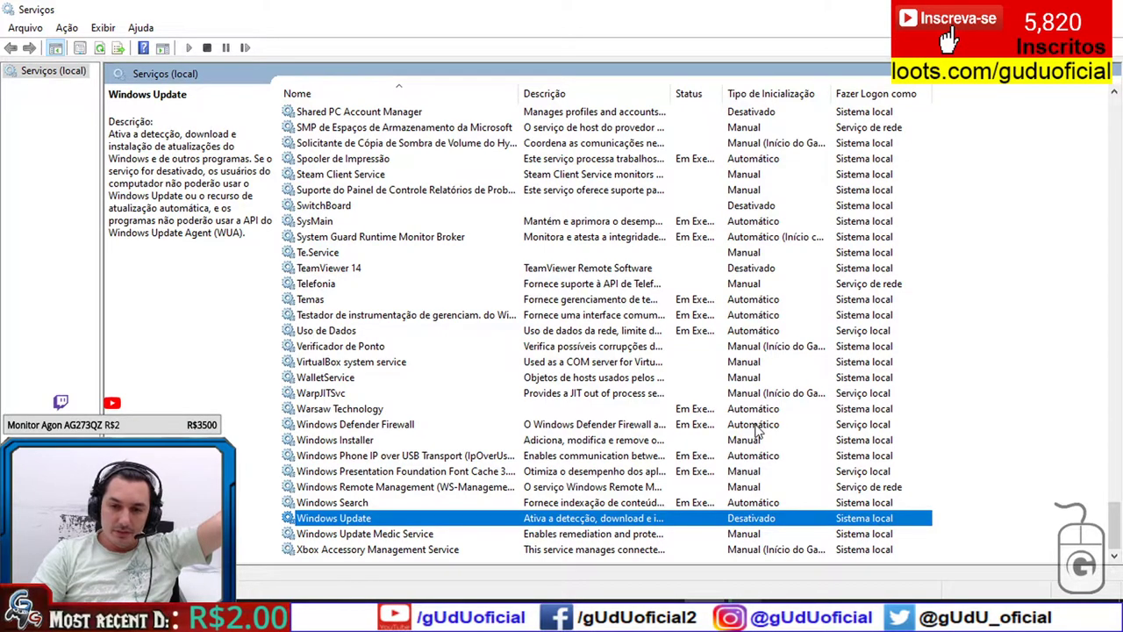
{"action": "mouse_move", "coordinate": [786, 619]}
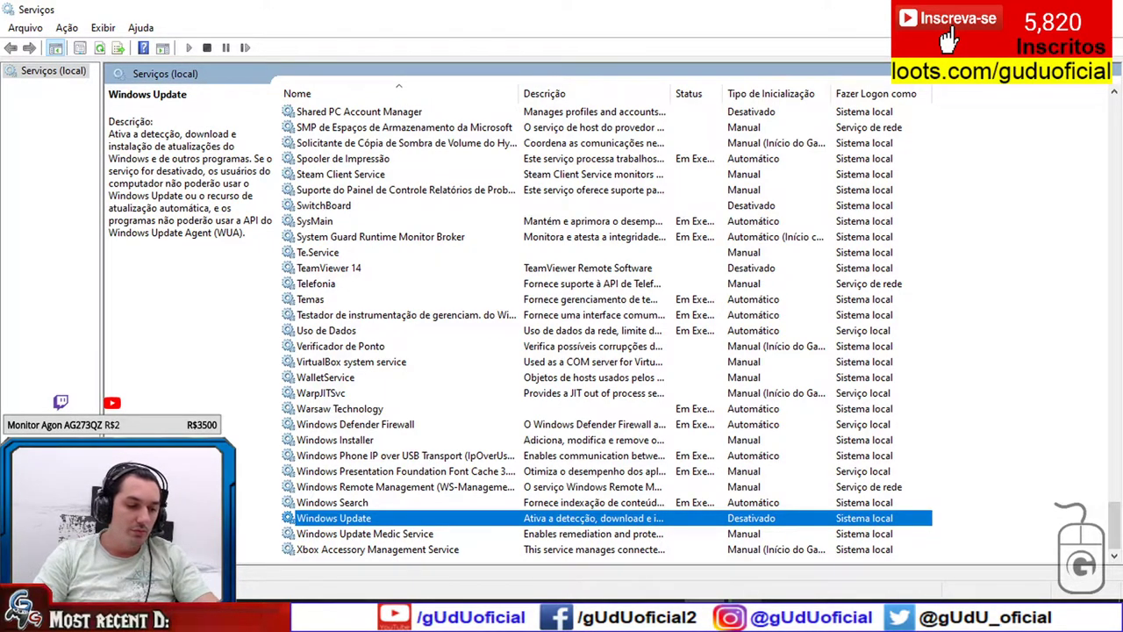
{"action": "key", "text": "super"}
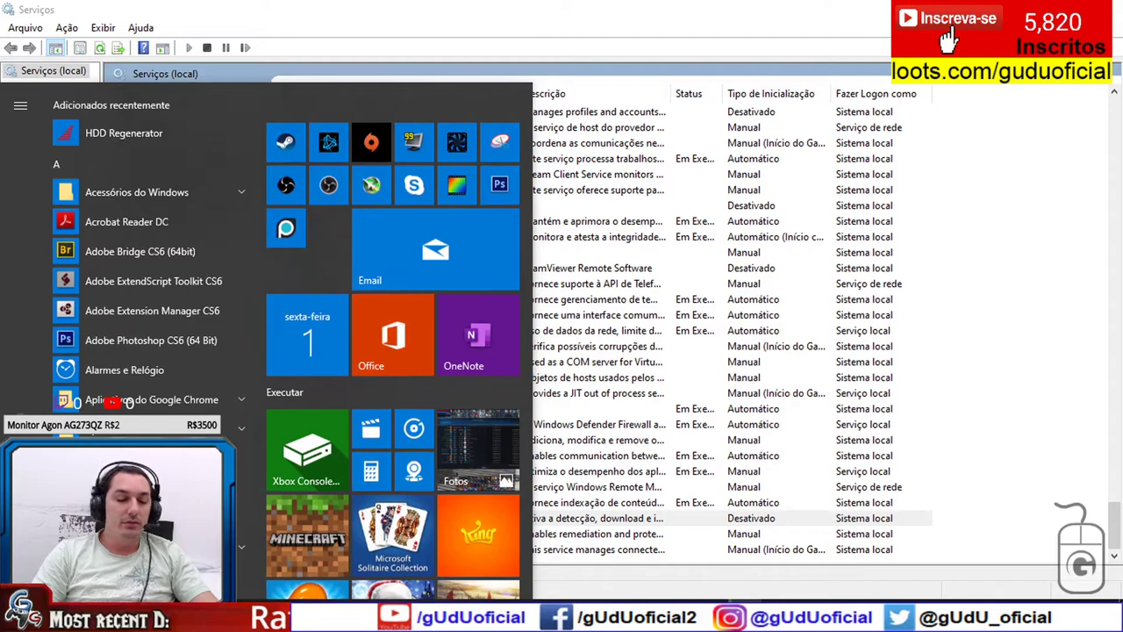
{"action": "type", "text": "gpedit.msc"}
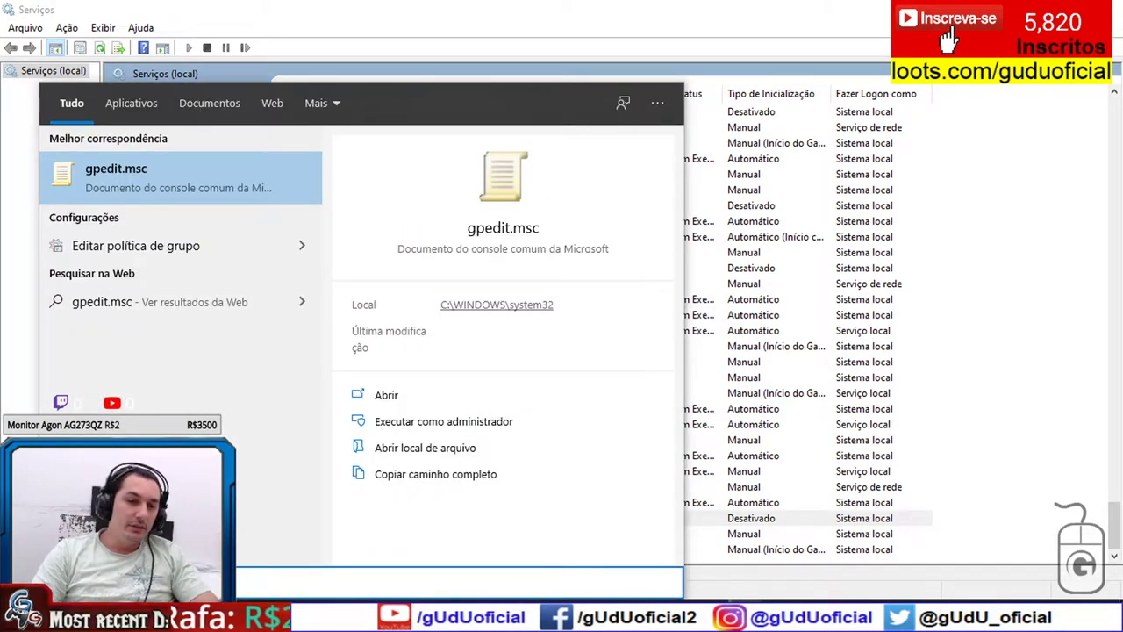
{"action": "key", "text": "Escape"}
{"action": "key", "text": "super"}
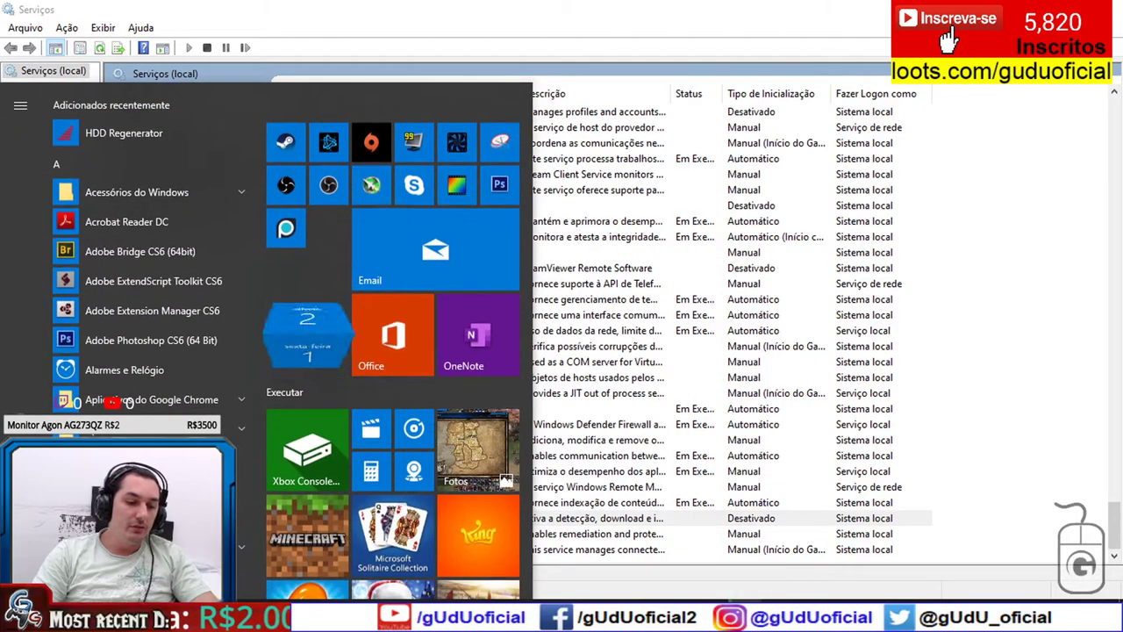
{"action": "key", "text": "Escape"}
Launch the Local Group Policy Editor (gpedit.msc), then widen its window and the policy tree pane
{"action": "key", "text": "super"}
{"action": "type", "text": "gpedit.msc"}
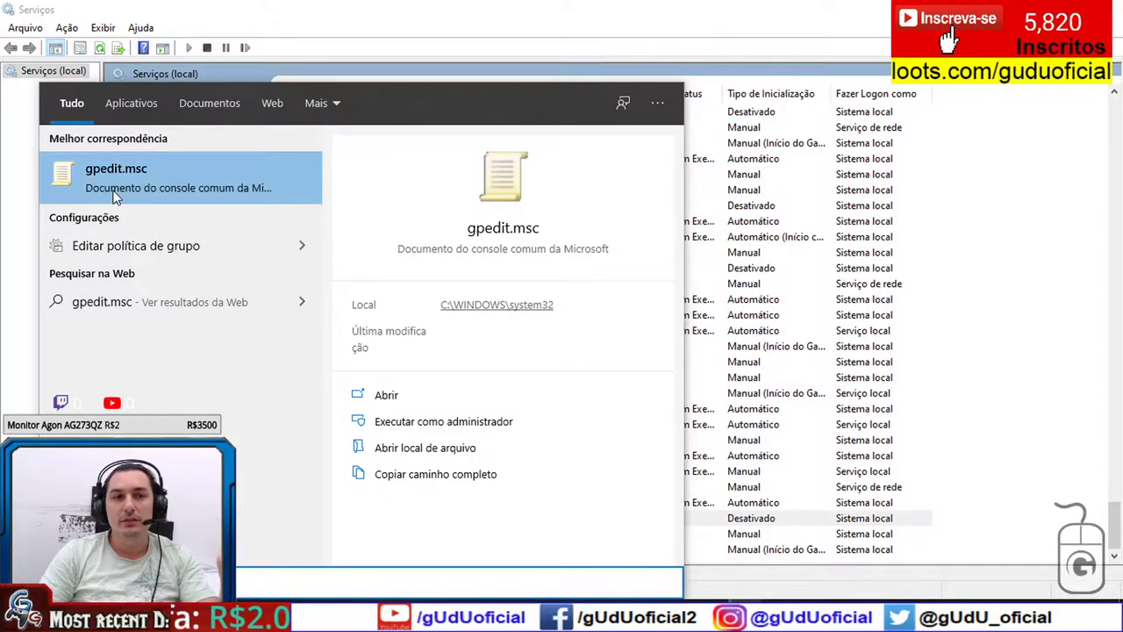
{"action": "left_click", "coordinate": [203, 197]}
{"action": "left_click_drag", "start_coordinate": [451, 146], "coordinate": [448, 88]}
{"action": "left_click_drag", "start_coordinate": [754, 311], "coordinate": [1091, 298]}
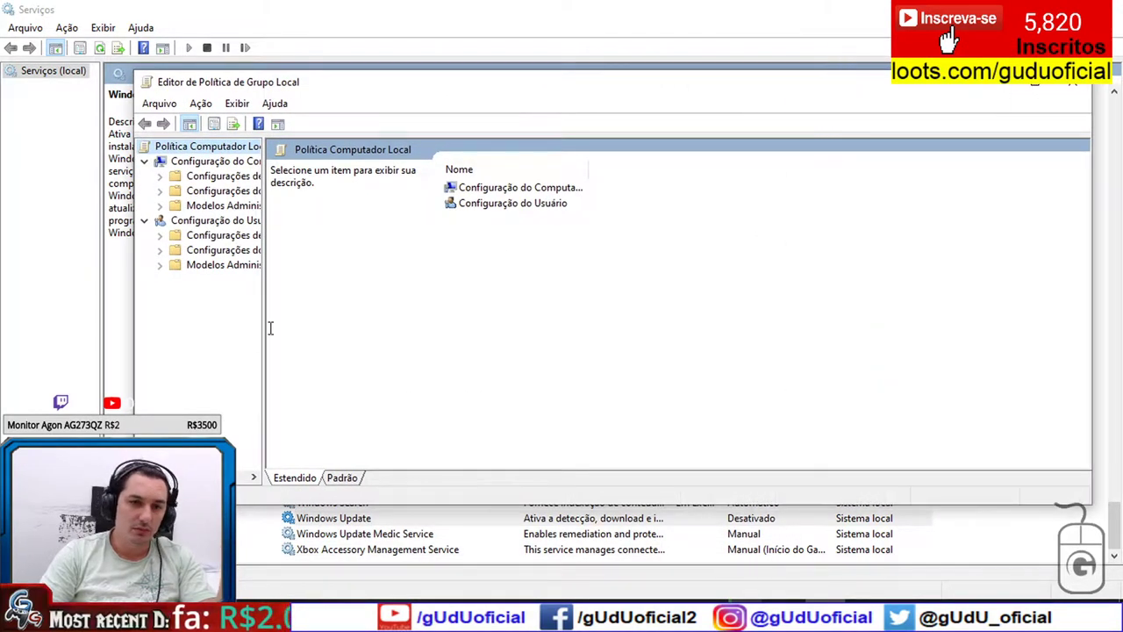
{"action": "left_click_drag", "start_coordinate": [267, 327], "coordinate": [462, 320]}
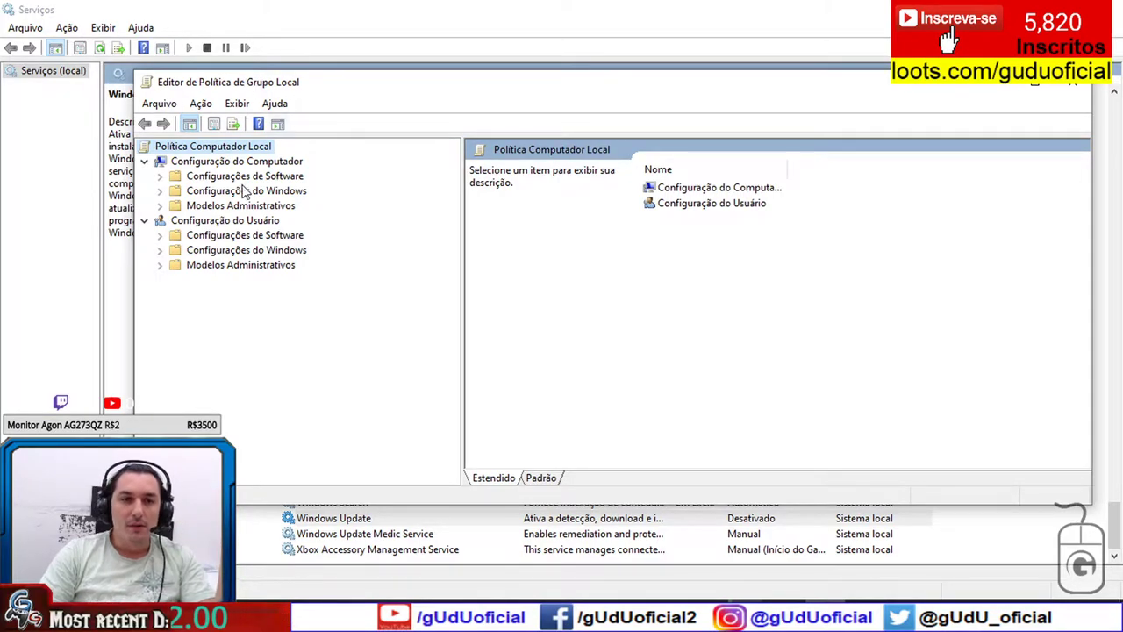
Under Configuração do Computador, expand Modelos Administrativos and display the contents of Componentes do Windows
{"action": "left_click", "coordinate": [168, 209]}
{"action": "left_click", "coordinate": [161, 207]}
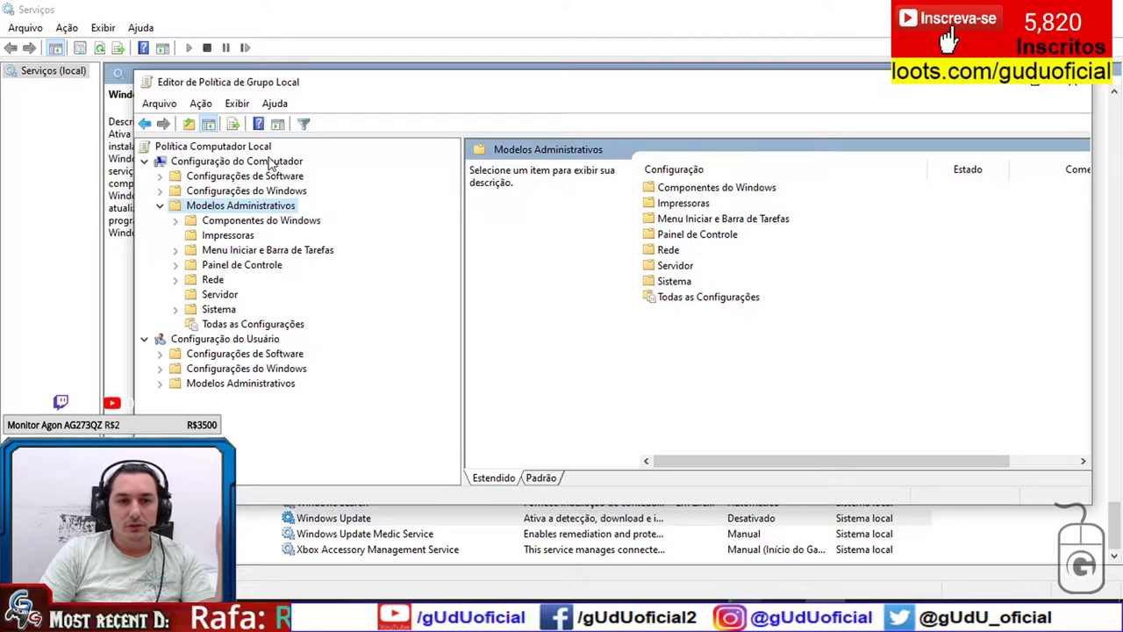
{"action": "left_click", "coordinate": [263, 227]}
{"action": "left_click_drag", "start_coordinate": [641, 93], "coordinate": [581, 74]}
{"action": "scroll", "coordinate": [766, 316], "scroll_direction": "down", "scroll_amount": 15}
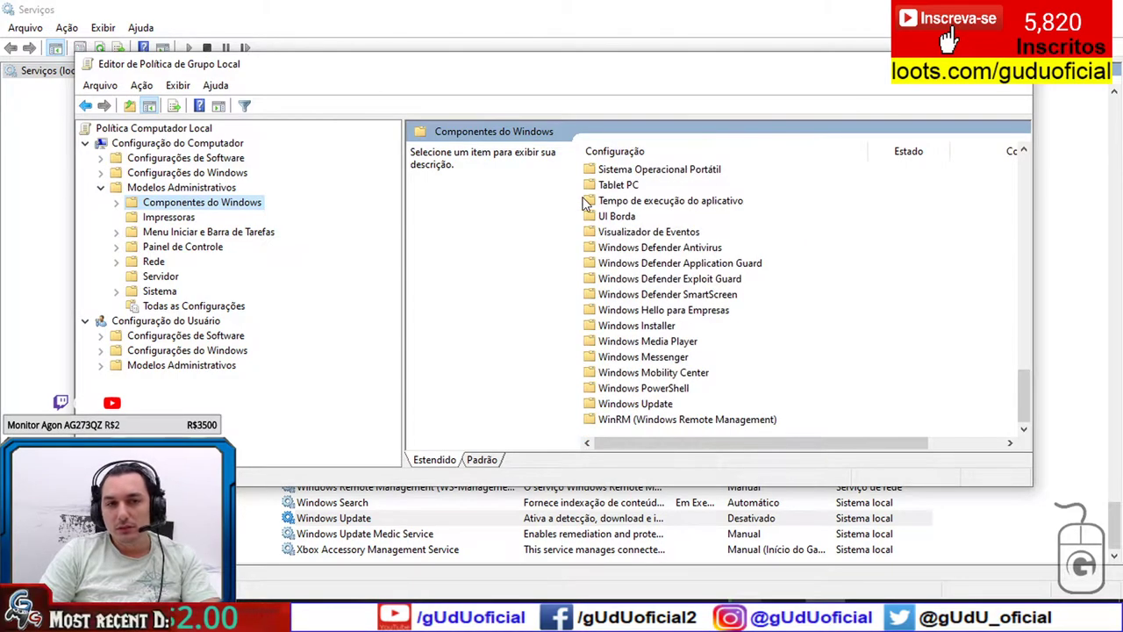
Expand Componentes do Windows in the policy tree, open its Windows Update folder and widen the window to show the Comentário column
{"action": "left_click", "coordinate": [116, 204]}
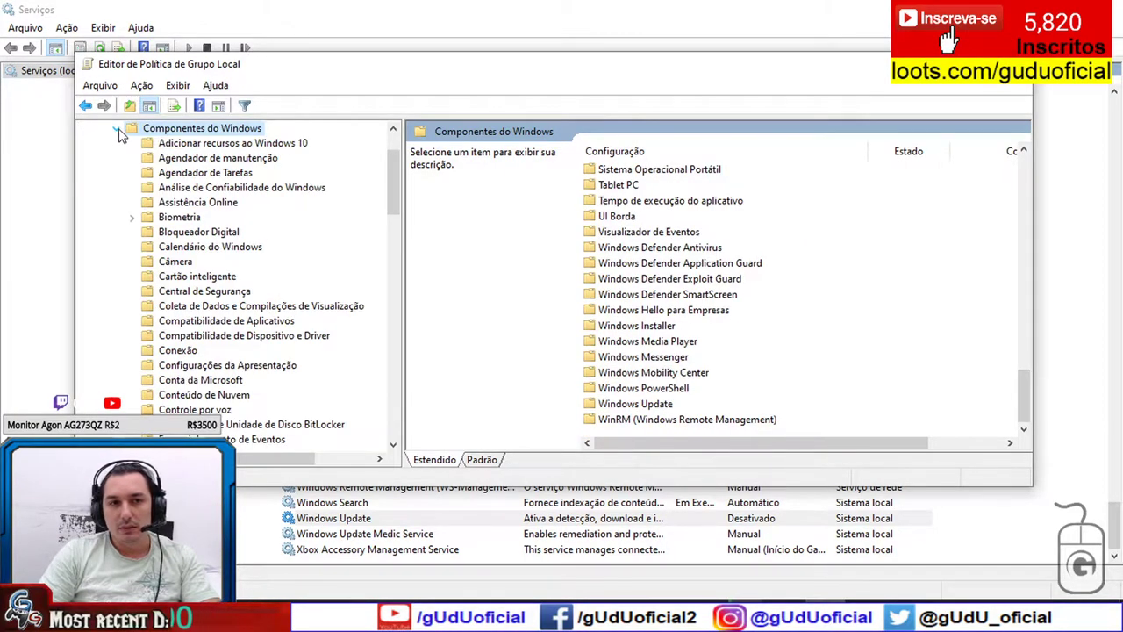
{"action": "scroll", "coordinate": [298, 272], "scroll_direction": "down", "scroll_amount": 5}
{"action": "scroll", "coordinate": [307, 273], "scroll_direction": "down", "scroll_amount": 10}
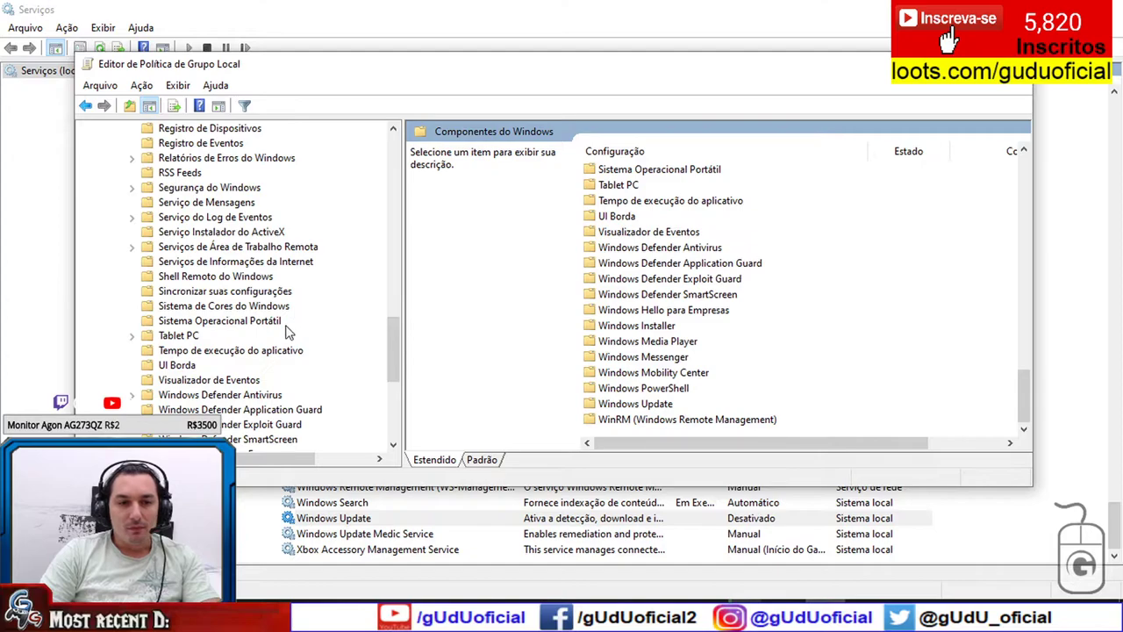
{"action": "scroll", "coordinate": [294, 323], "scroll_direction": "down", "scroll_amount": 4}
{"action": "left_click", "coordinate": [209, 367]}
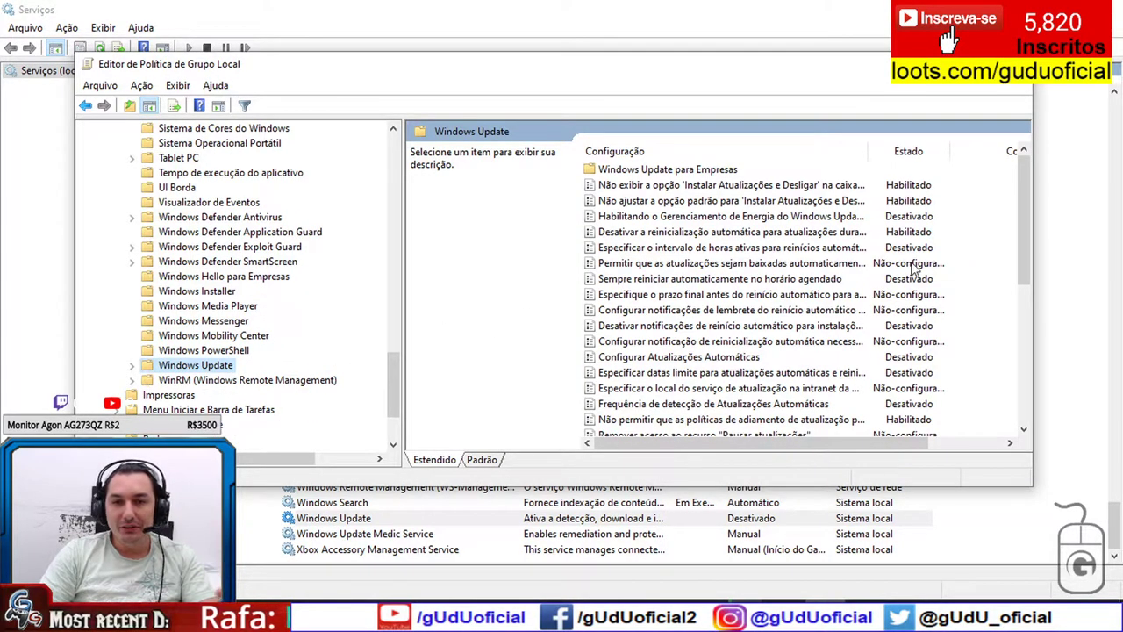
{"action": "left_click_drag", "start_coordinate": [1033, 181], "coordinate": [1116, 184]}
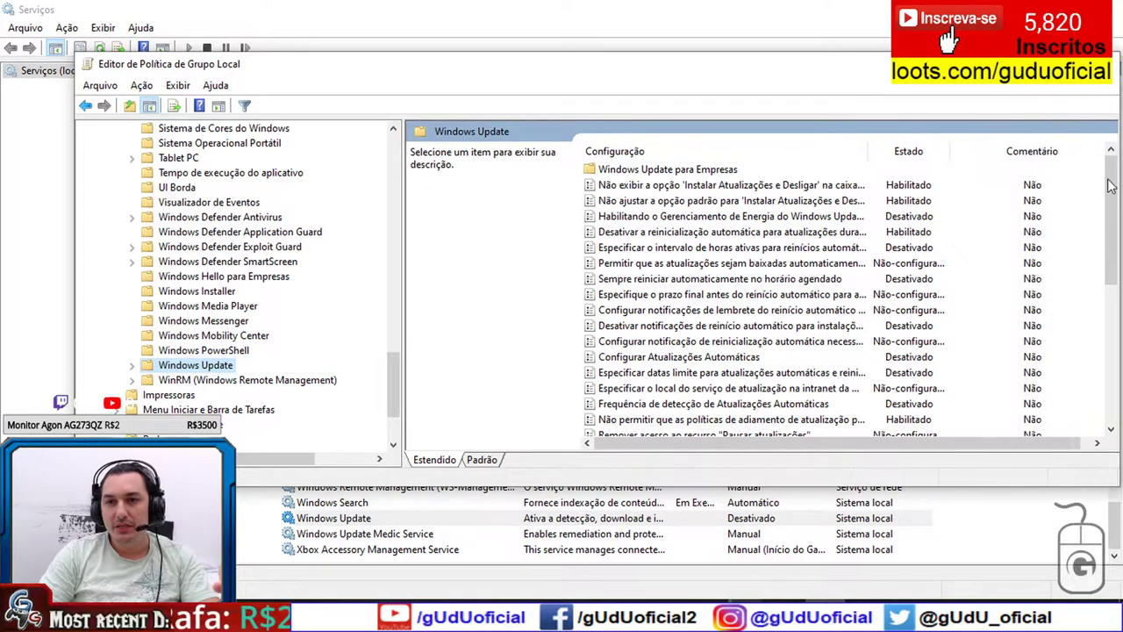
{"action": "left_click_drag", "start_coordinate": [861, 75], "coordinate": [800, 75]}
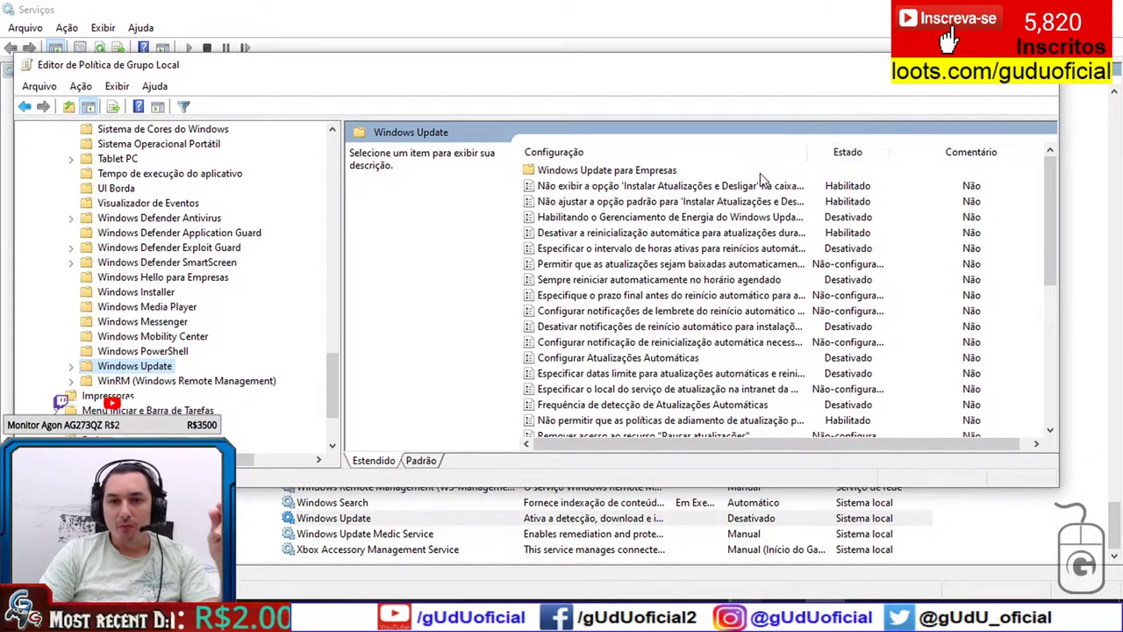
Try ordering the Windows Update policies by Estado and Comentário, and leave the list sorted by Configuração
{"action": "left_click", "coordinate": [668, 156]}
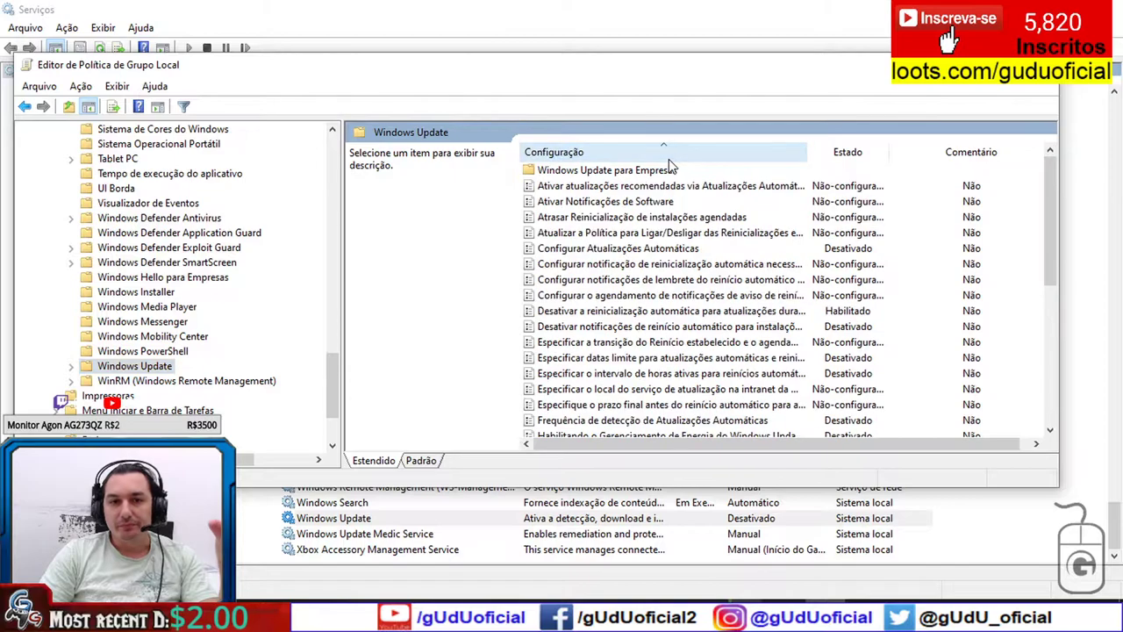
{"action": "left_click", "coordinate": [873, 158]}
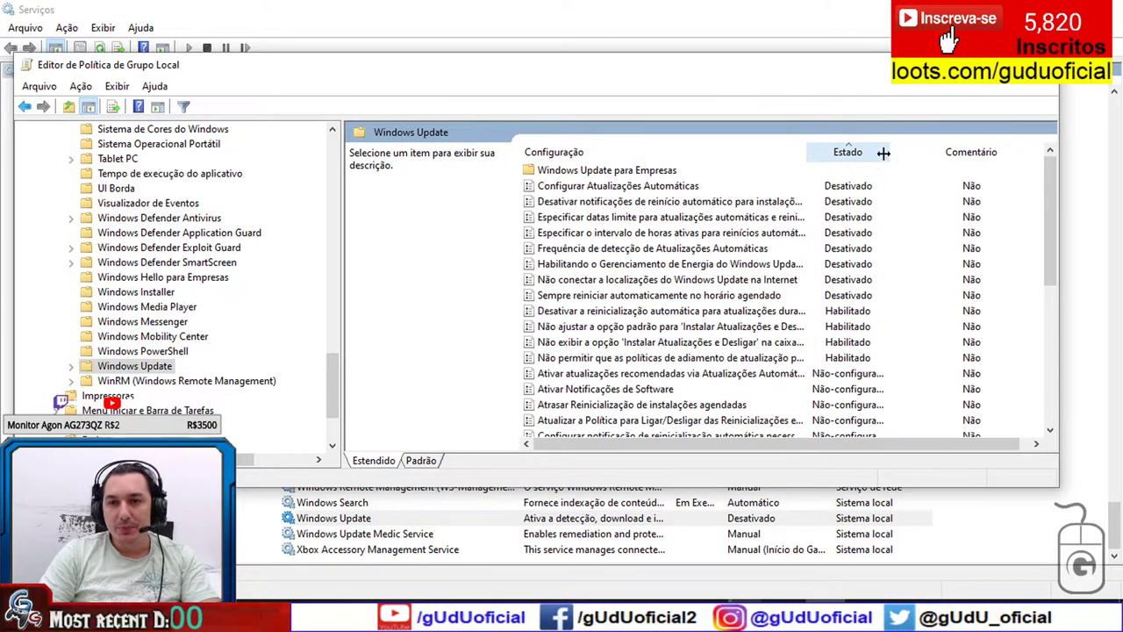
{"action": "left_click", "coordinate": [655, 156]}
{"action": "key", "text": "Up"}
{"action": "key", "text": "Down"}
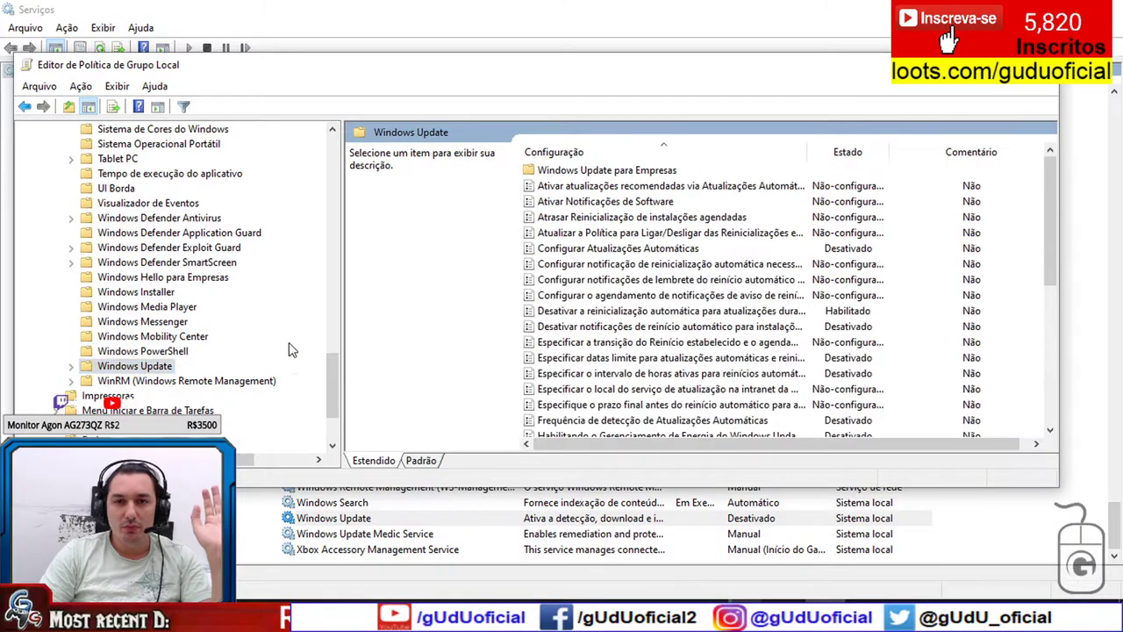
{"action": "left_click", "coordinate": [987, 153]}
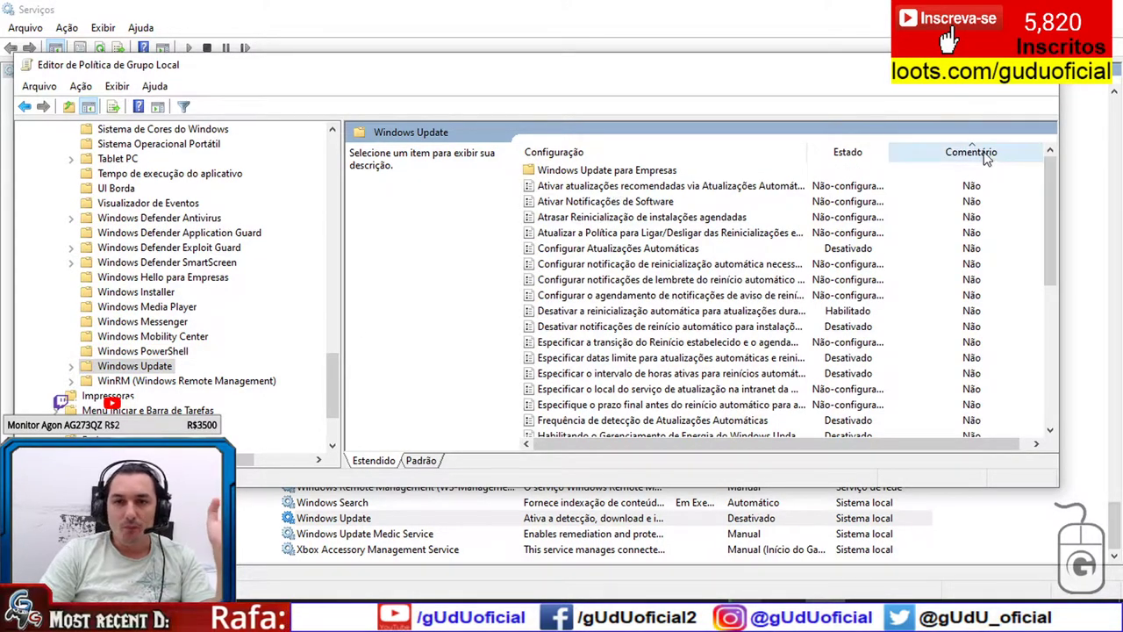
{"action": "key", "text": "Up"}
{"action": "key", "text": "Down"}
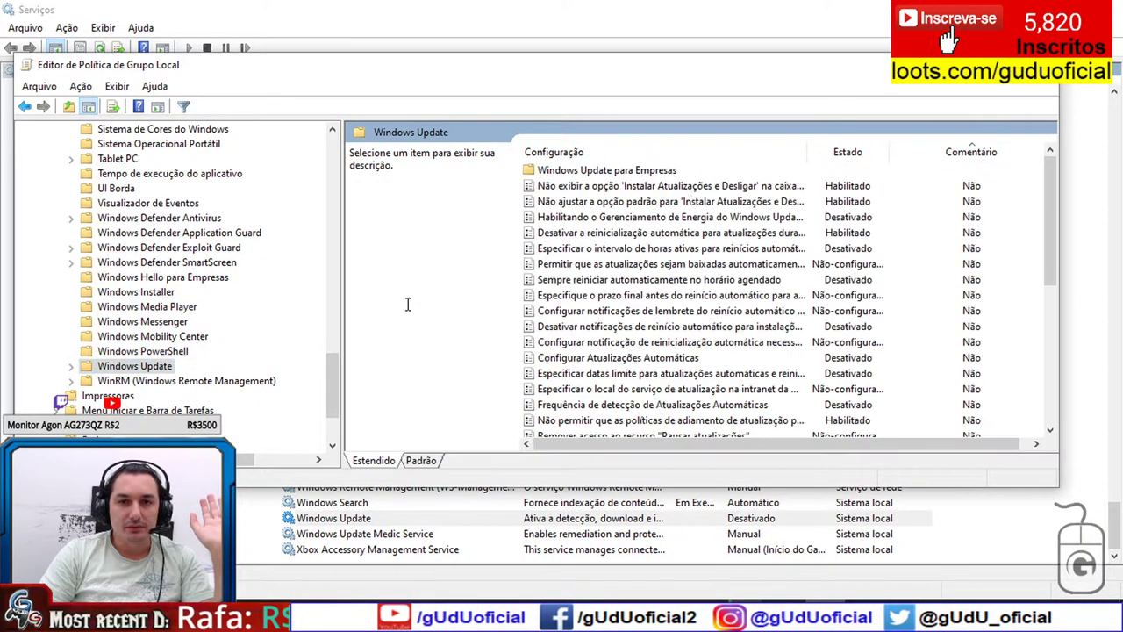
{"action": "left_click", "coordinate": [731, 158]}
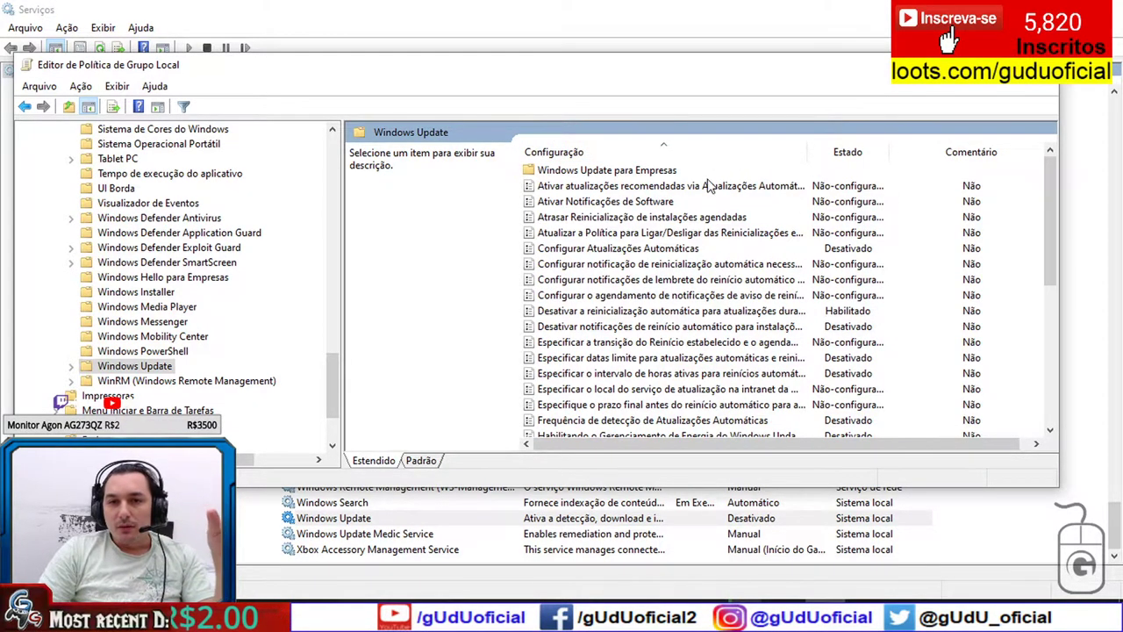
Review the Configurar Atualizações Automáticas policy and accept it with the Desabilitado option
{"action": "left_click", "coordinate": [685, 252]}
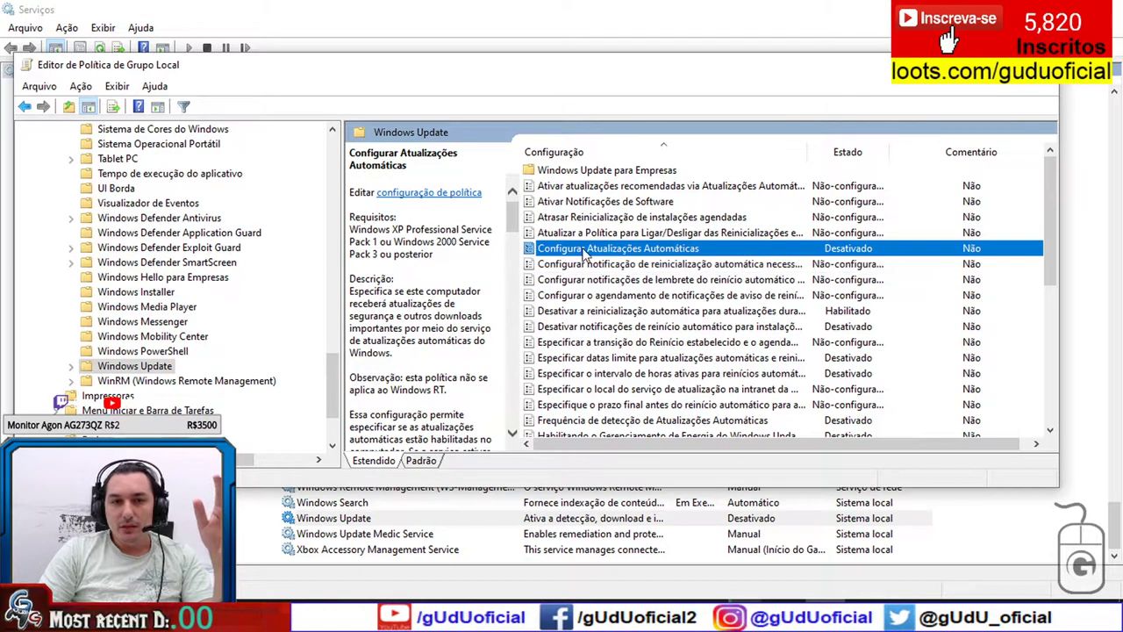
{"action": "double_click", "coordinate": [882, 256]}
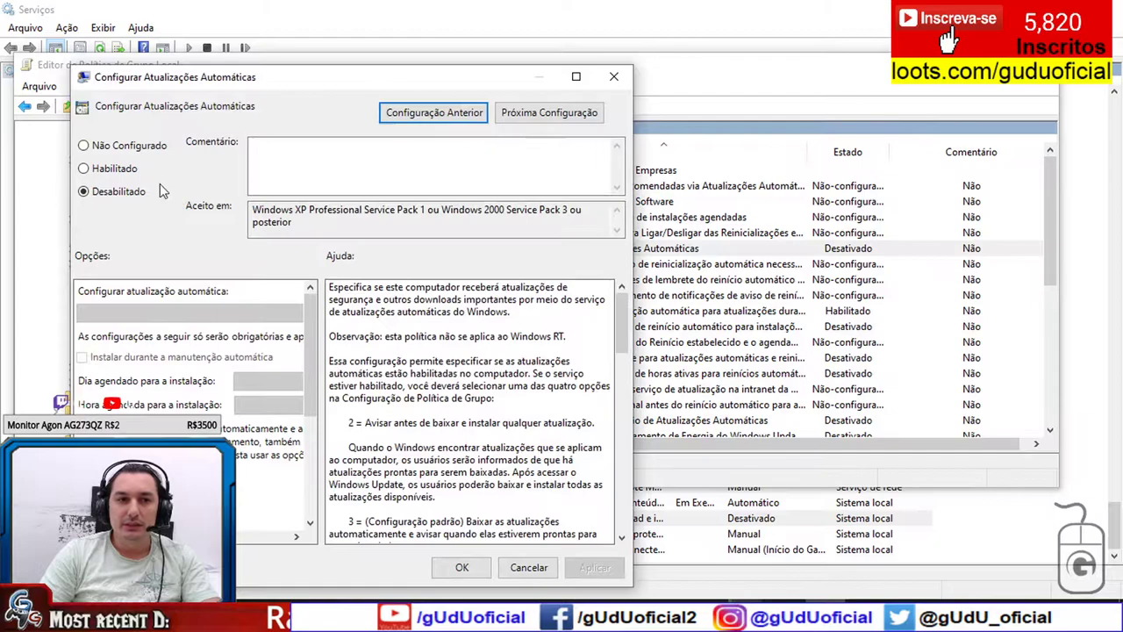
{"action": "left_click", "coordinate": [462, 567]}
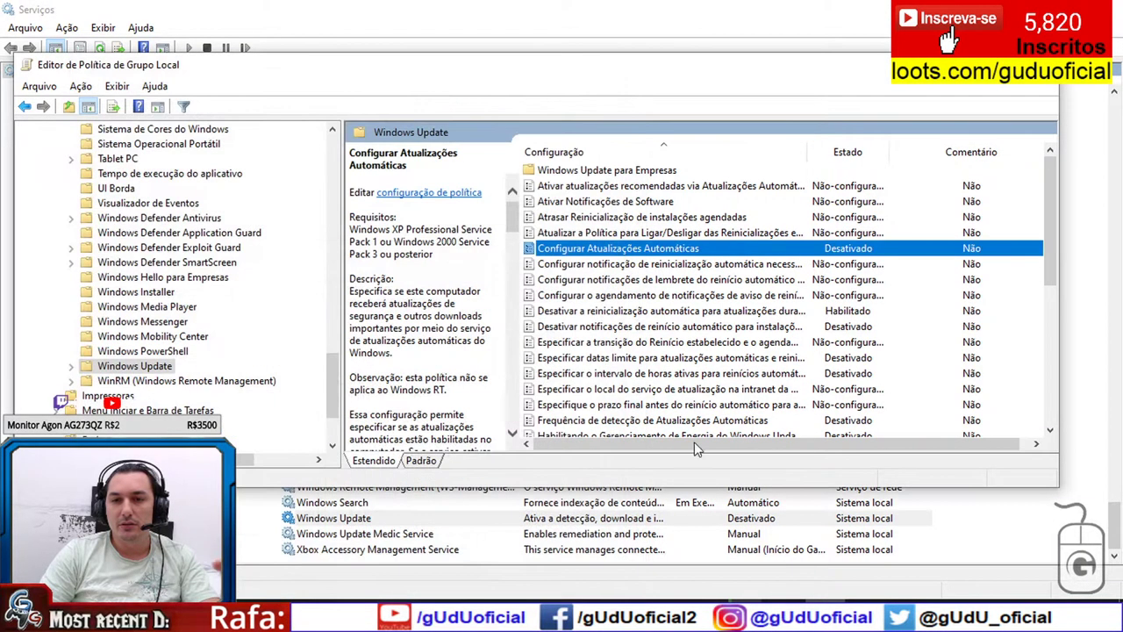
Examine the state, active hours and help text of the policy that disables automatic restarts during active hours, and close it
{"action": "left_click", "coordinate": [601, 313]}
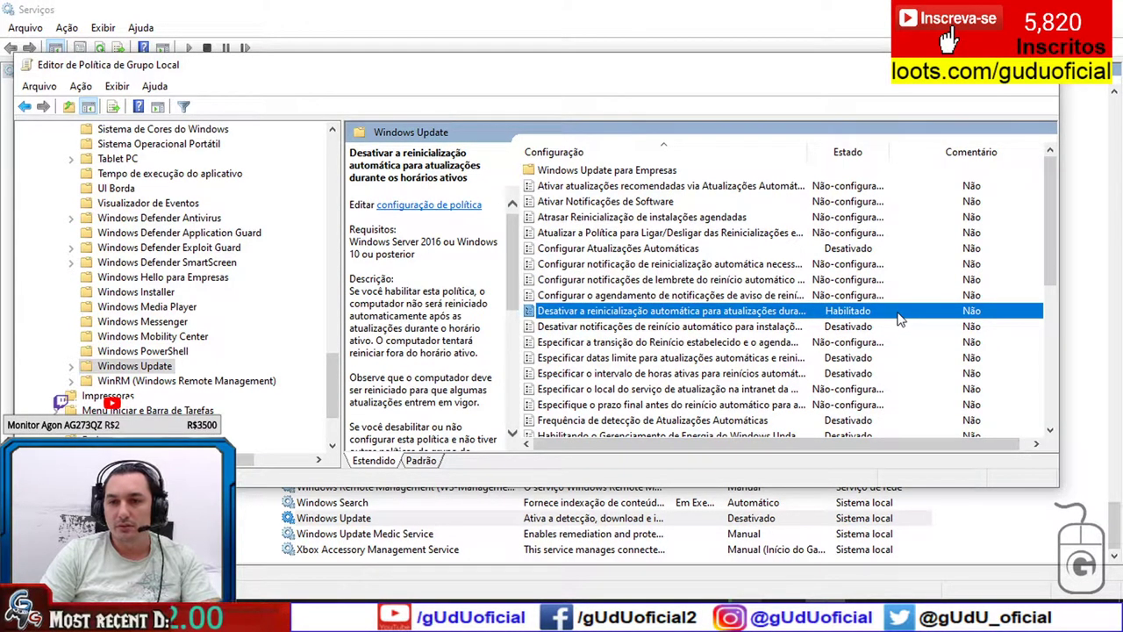
{"action": "double_click", "coordinate": [776, 314]}
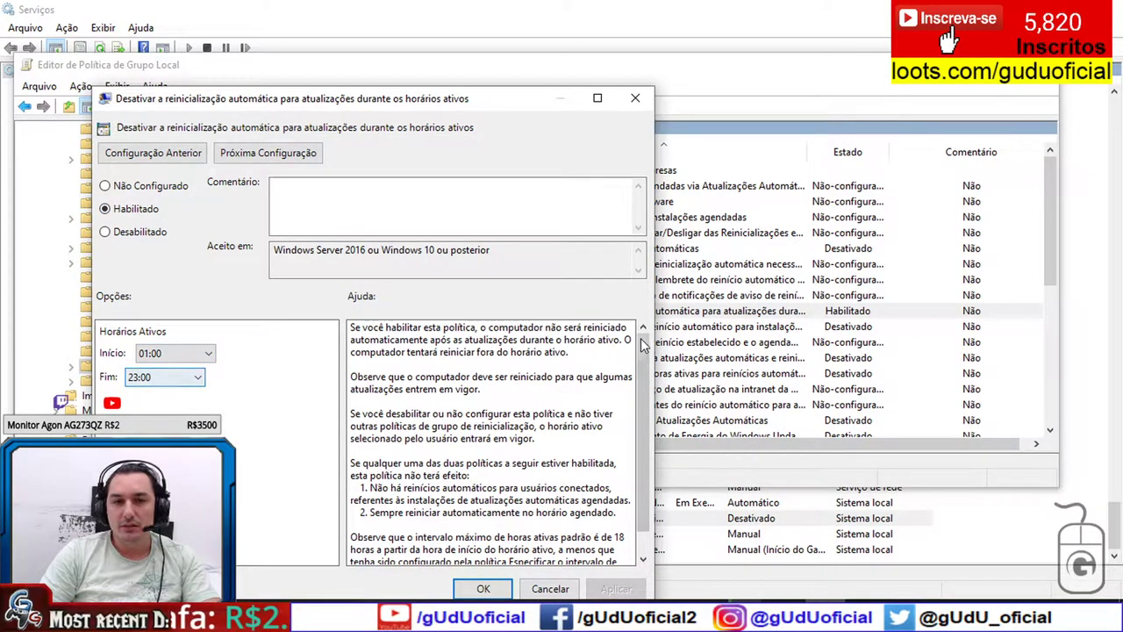
{"action": "left_click_drag", "start_coordinate": [495, 104], "coordinate": [503, 45]}
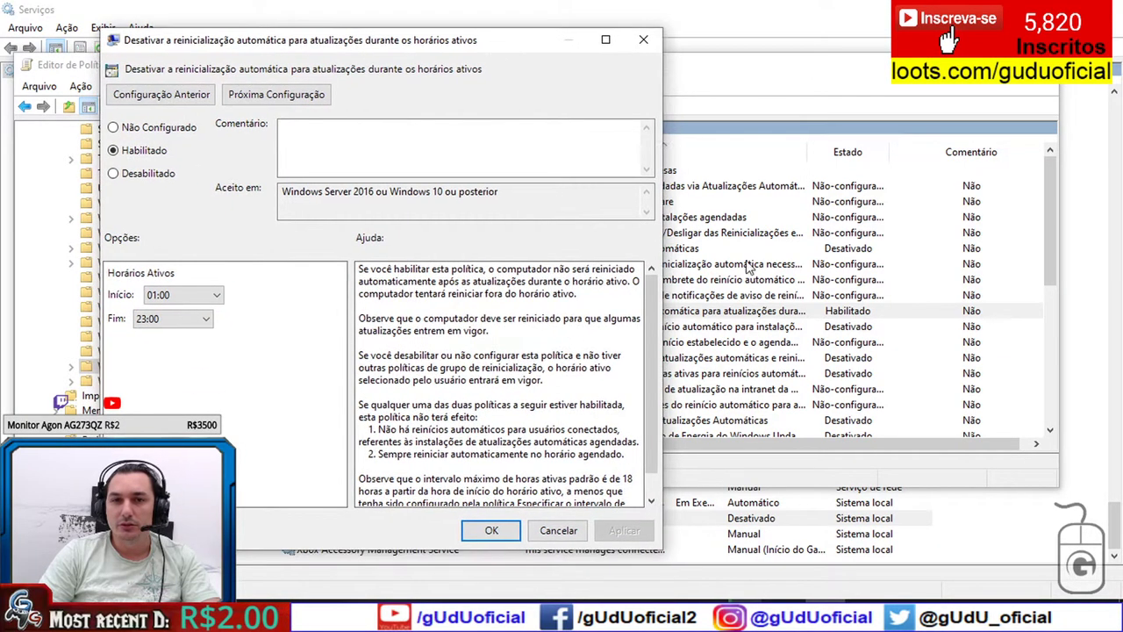
{"action": "left_click_drag", "start_coordinate": [665, 256], "coordinate": [901, 254]}
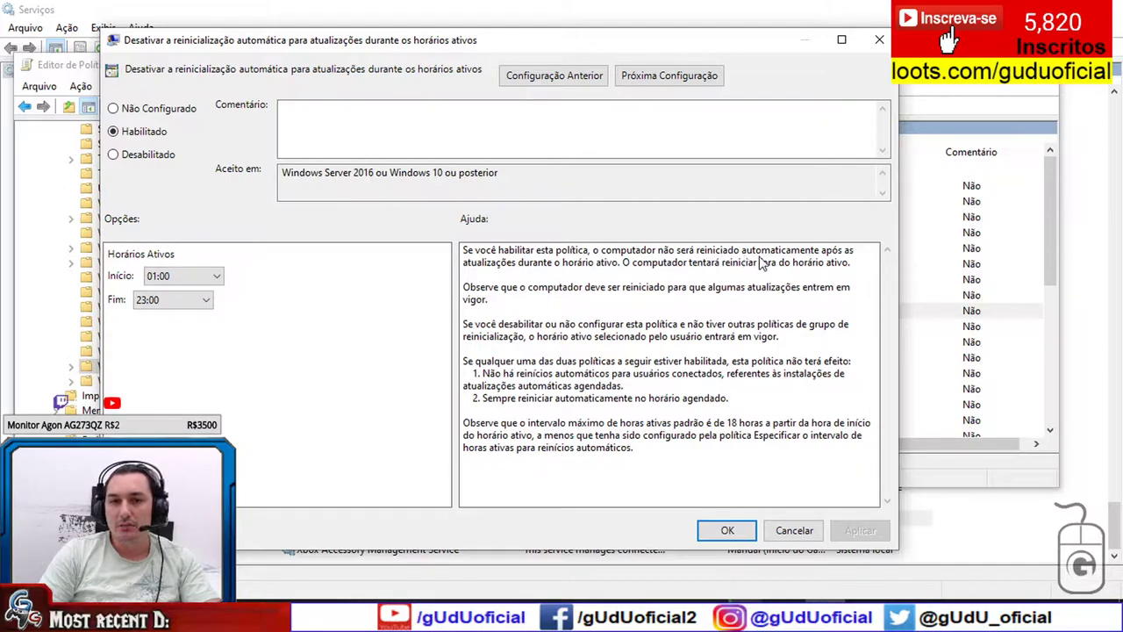
{"action": "left_click", "coordinate": [880, 39]}
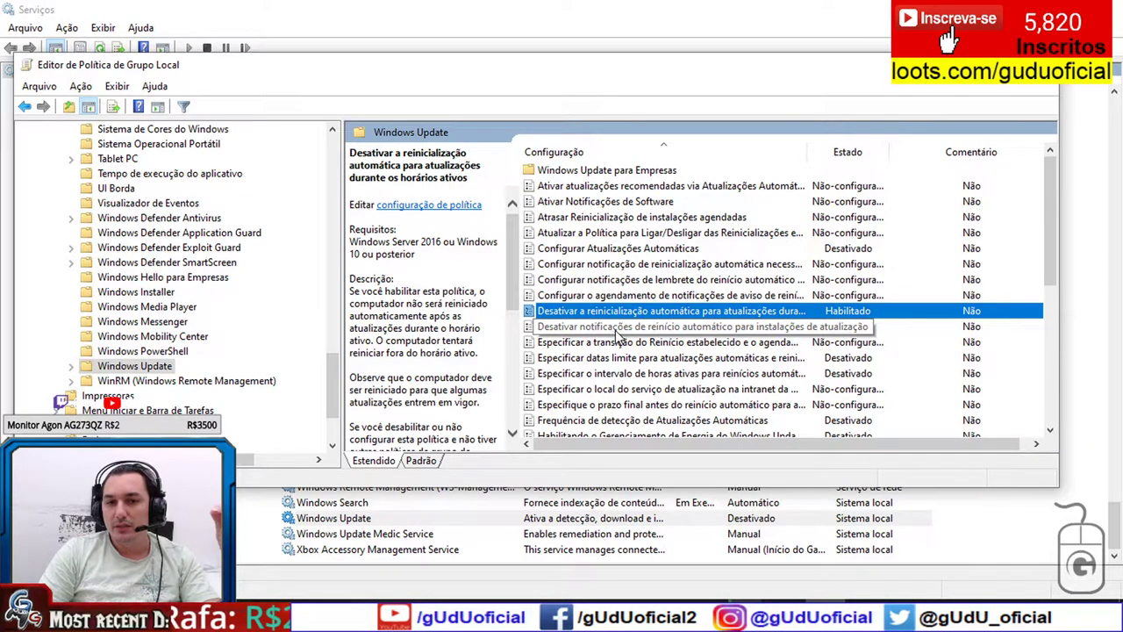
Review the policies on restart notifications, update deadlines, active-hours range, update detection frequency and Windows Update power management
{"action": "left_click", "coordinate": [617, 329]}
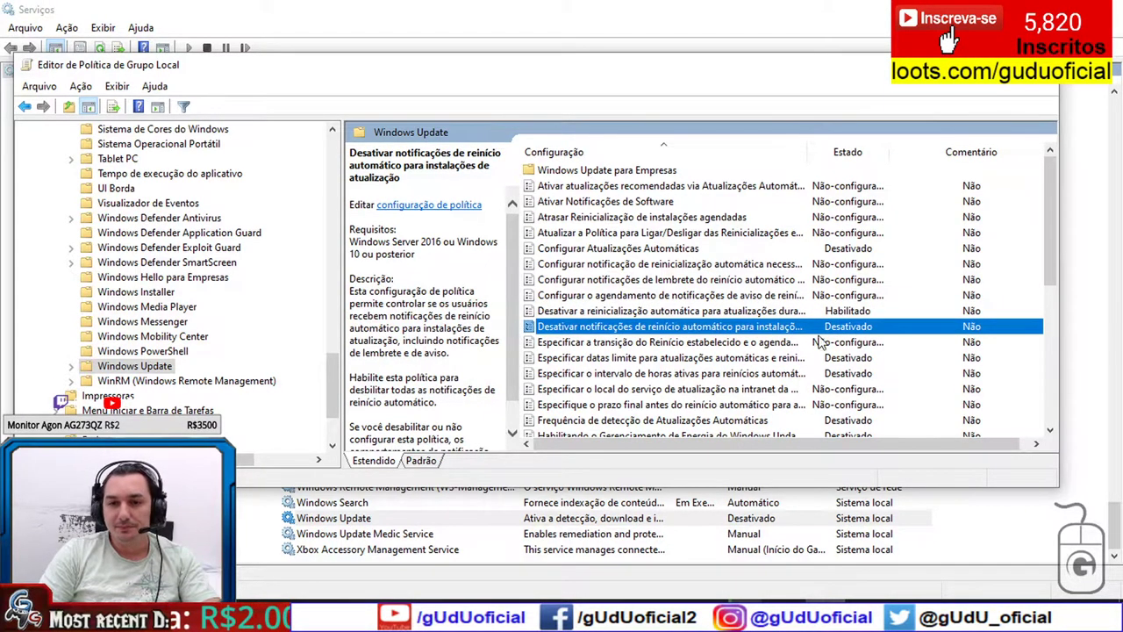
{"action": "left_click", "coordinate": [733, 364]}
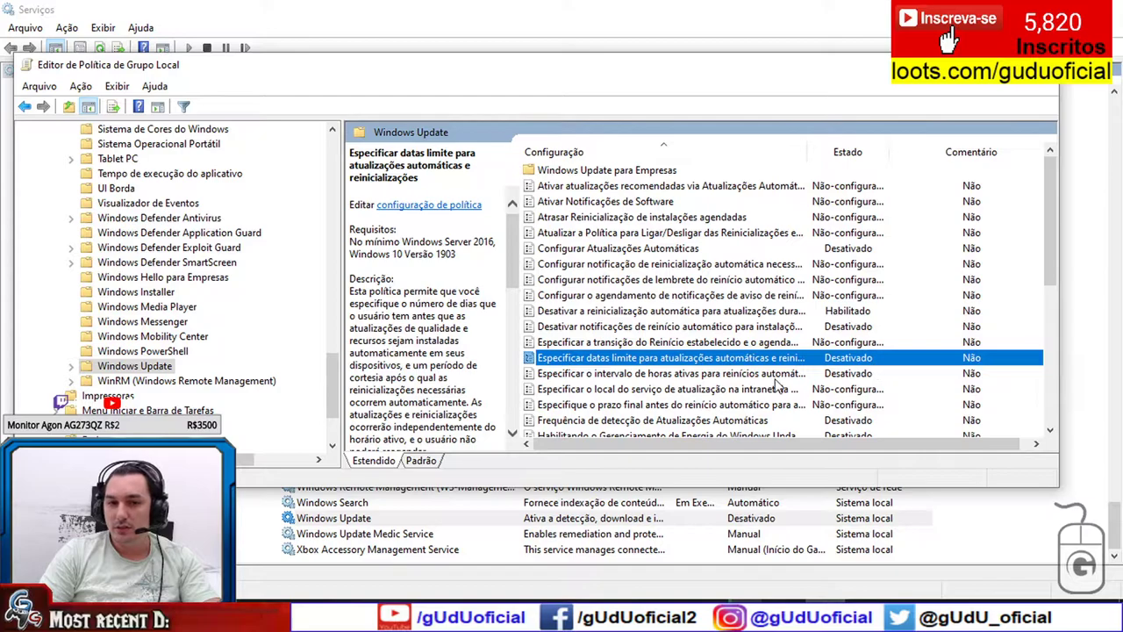
{"action": "left_click", "coordinate": [702, 378]}
{"action": "left_click_drag", "start_coordinate": [1053, 221], "coordinate": [1055, 302]}
{"action": "left_click", "coordinate": [628, 253]}
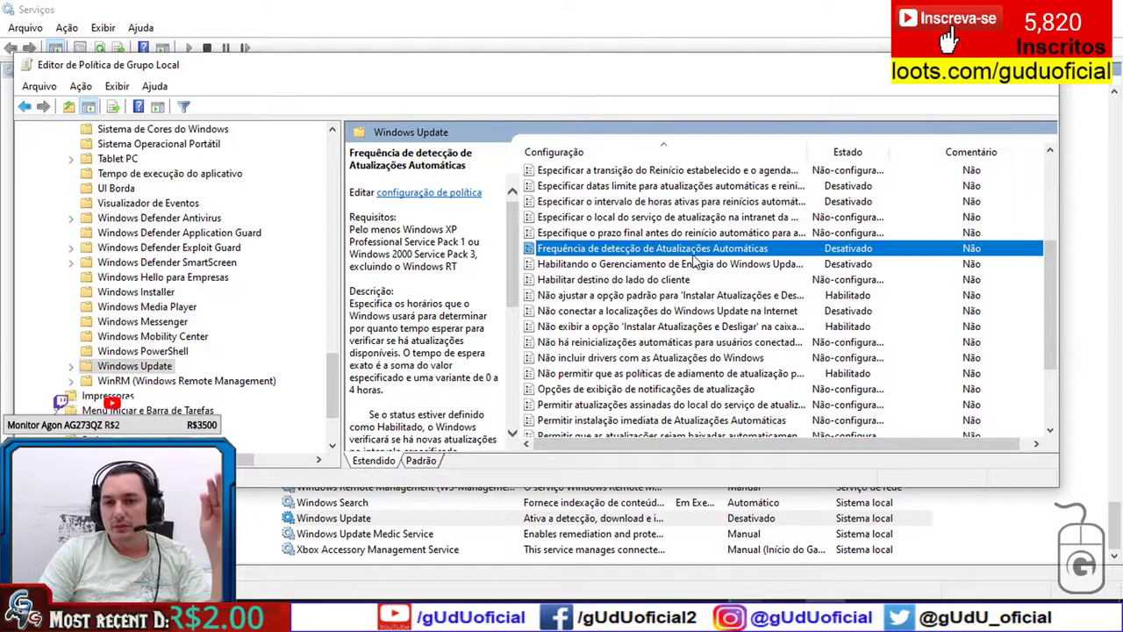
{"action": "left_click", "coordinate": [880, 265]}
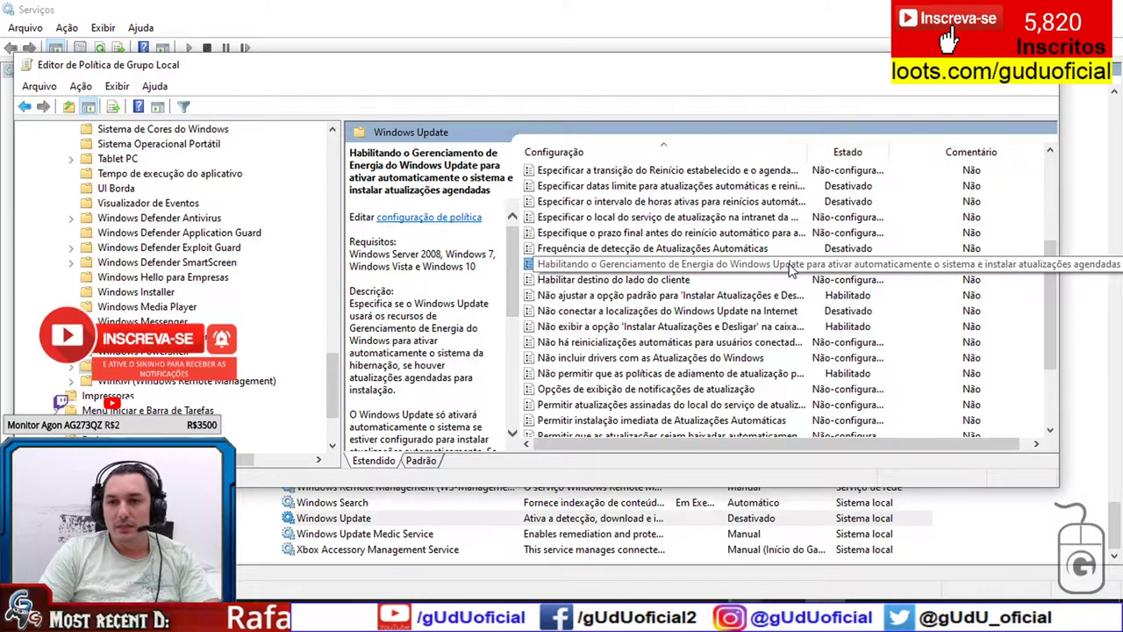
Review the policy on not adjusting the default to 'Instalar Atualizações e Desligar' and accept it with the Habilitado option
{"action": "left_click", "coordinate": [614, 297]}
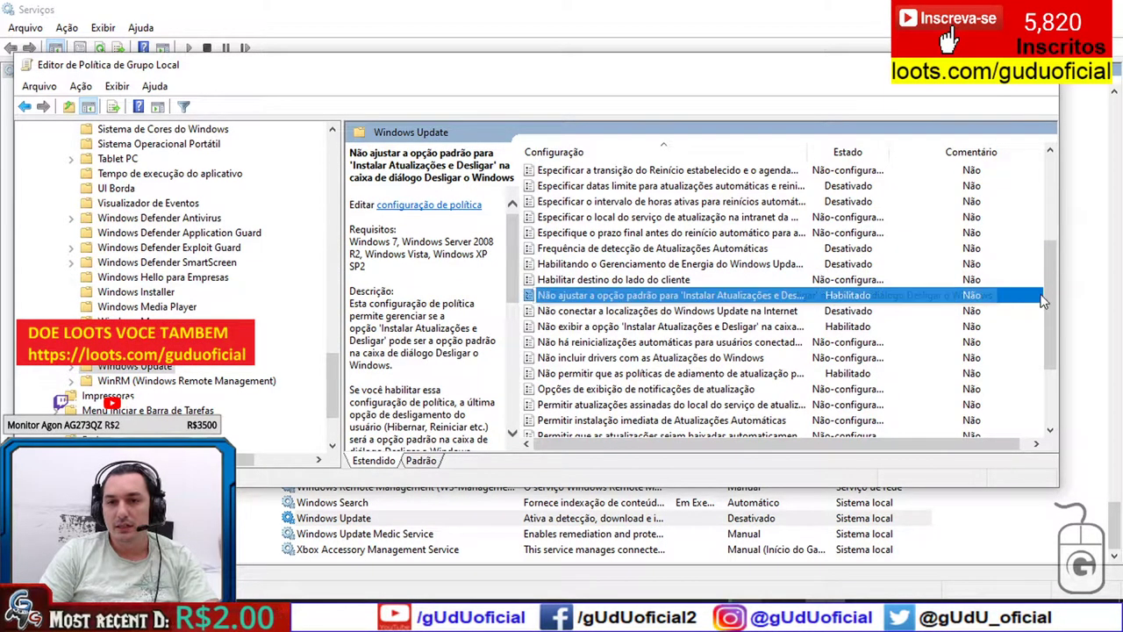
{"action": "double_click", "coordinate": [828, 296]}
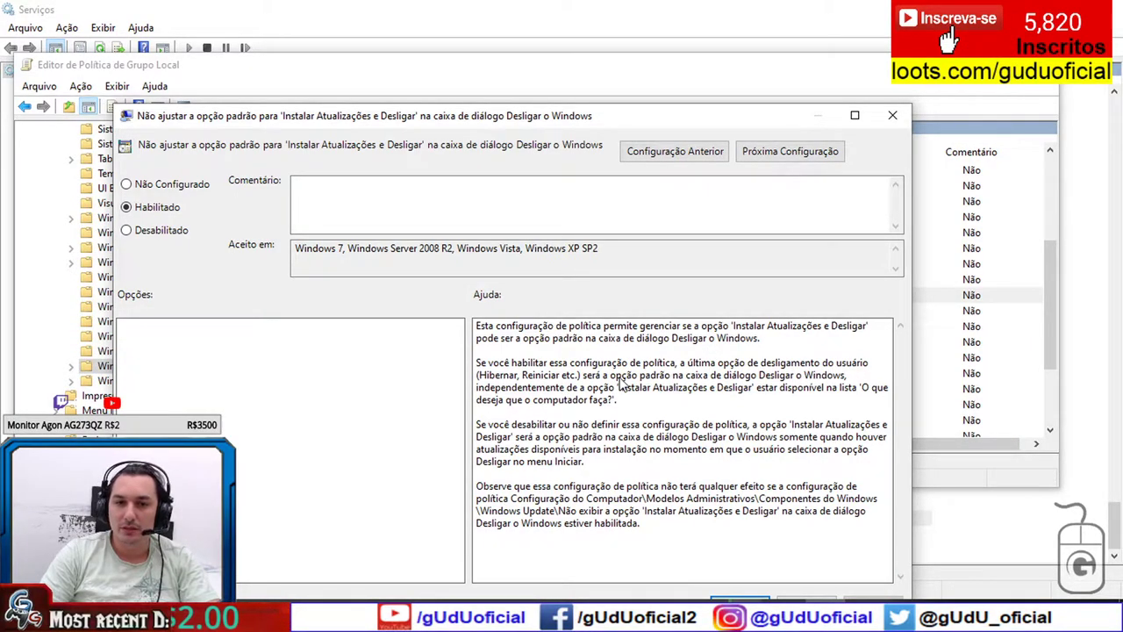
{"action": "left_click_drag", "start_coordinate": [605, 115], "coordinate": [638, 46]}
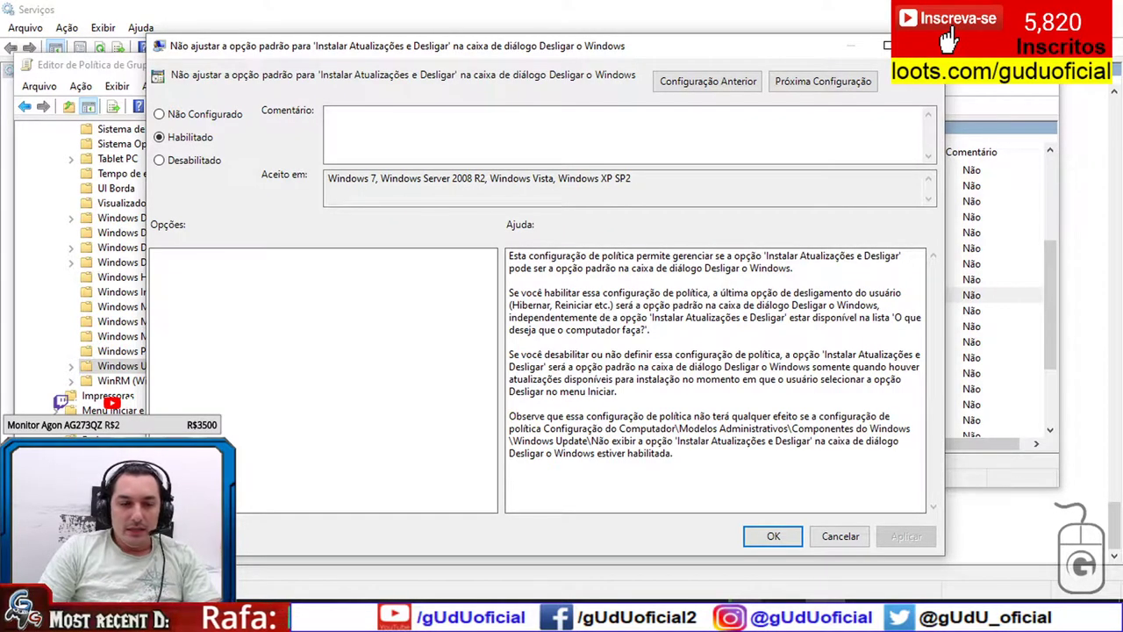
{"action": "key", "text": "super"}
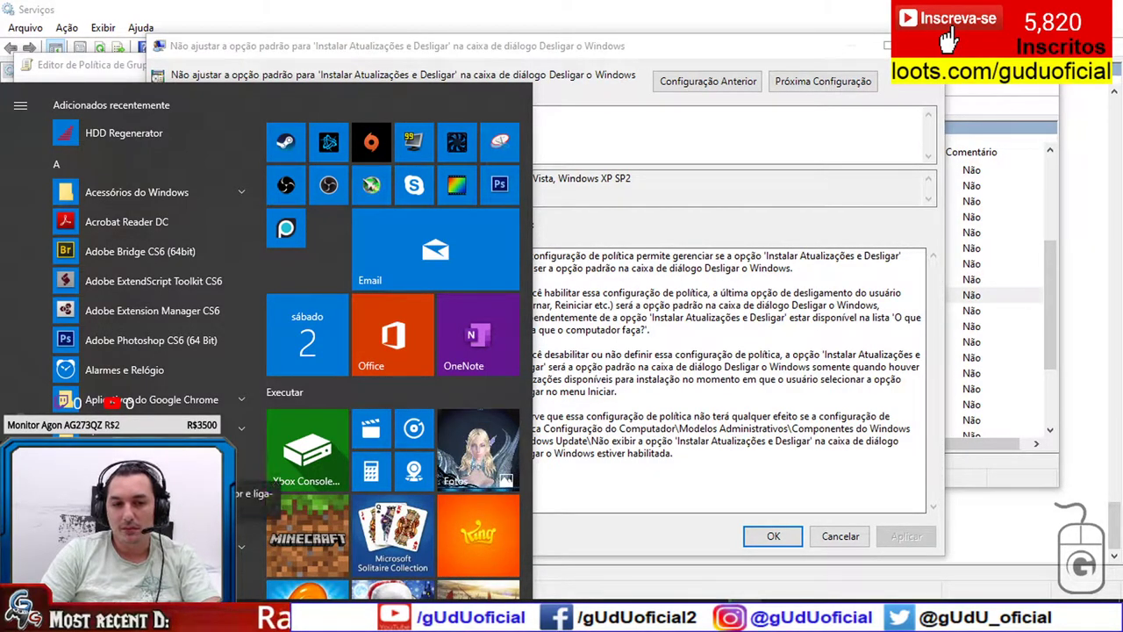
{"action": "left_click", "coordinate": [708, 229]}
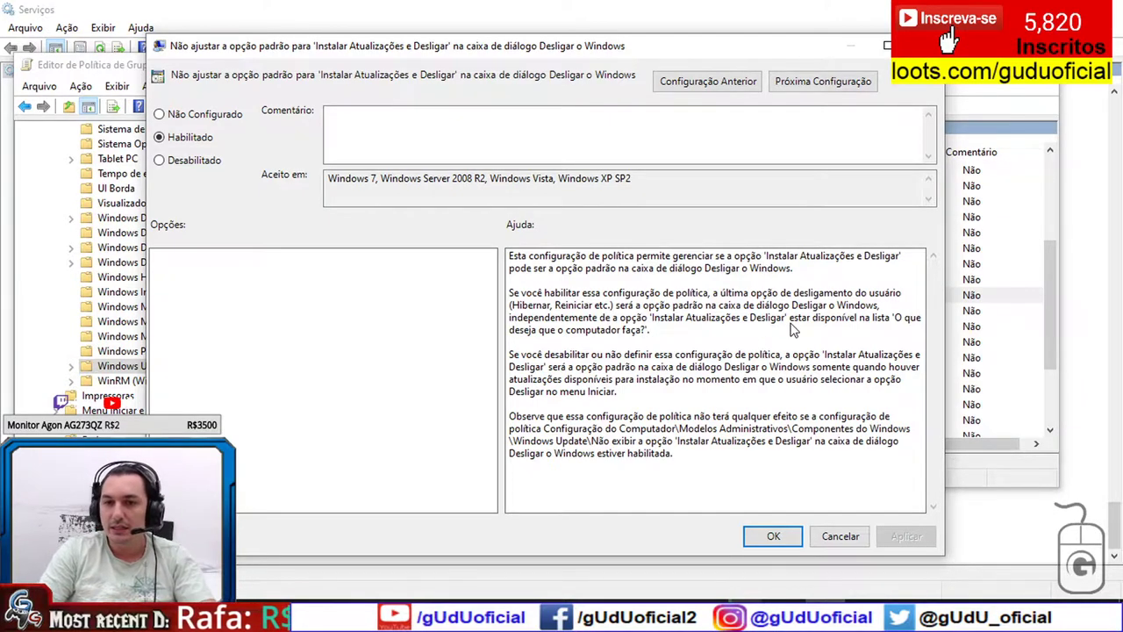
{"action": "left_click", "coordinate": [773, 536]}
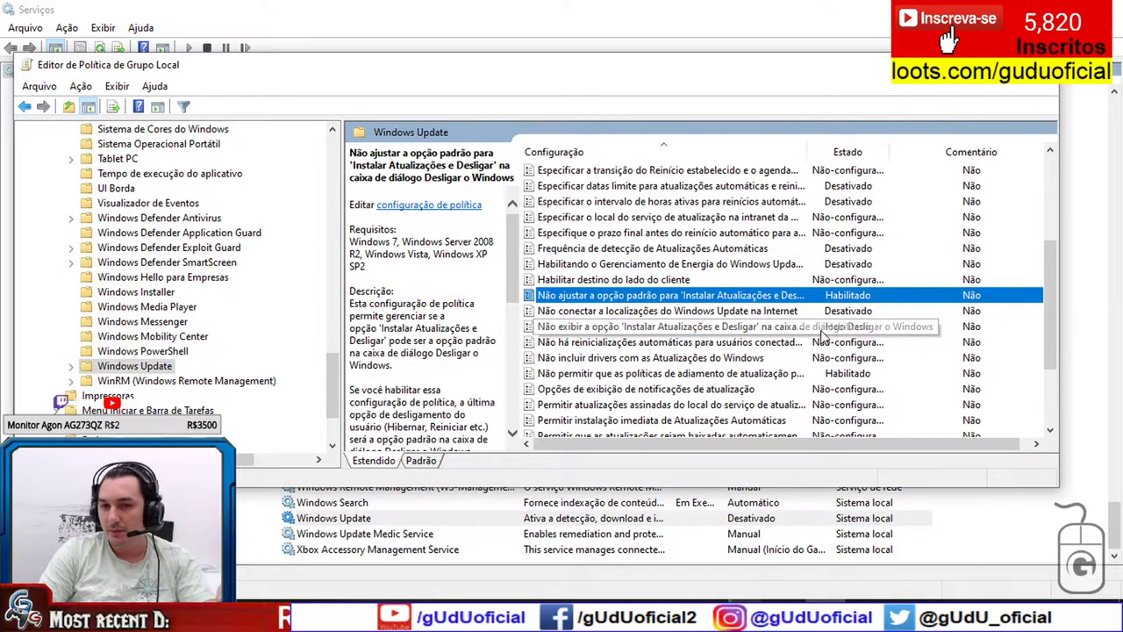
Check the description and state of the two policies concerning 'Instalar Atualizações e Desligar' in the shutdown dialog
{"action": "left_click", "coordinate": [858, 332]}
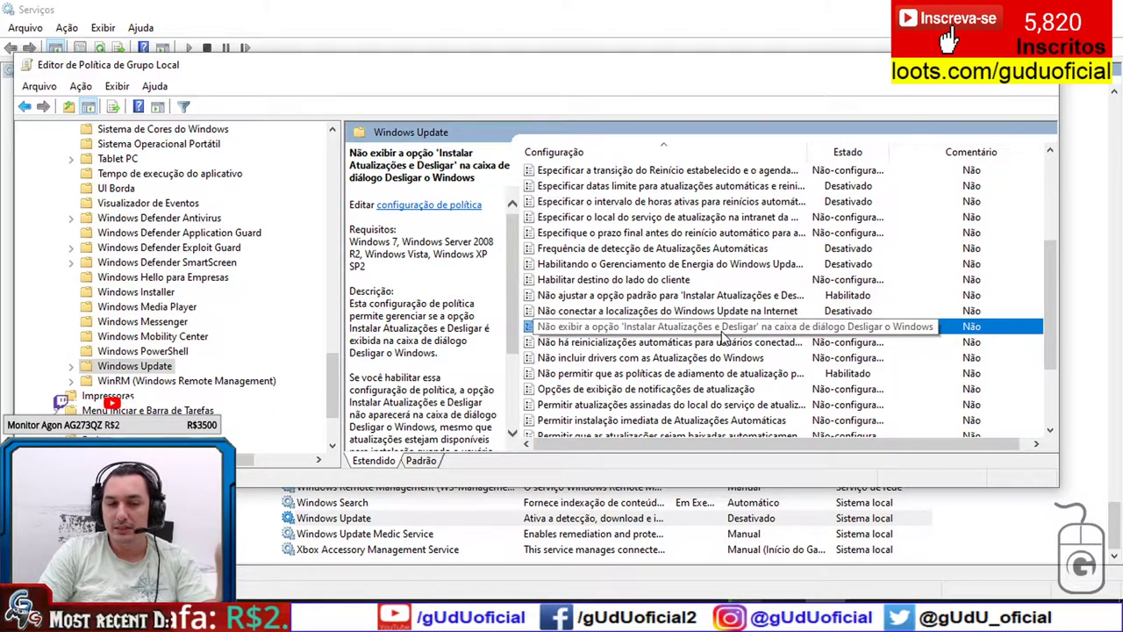
{"action": "key", "text": "super"}
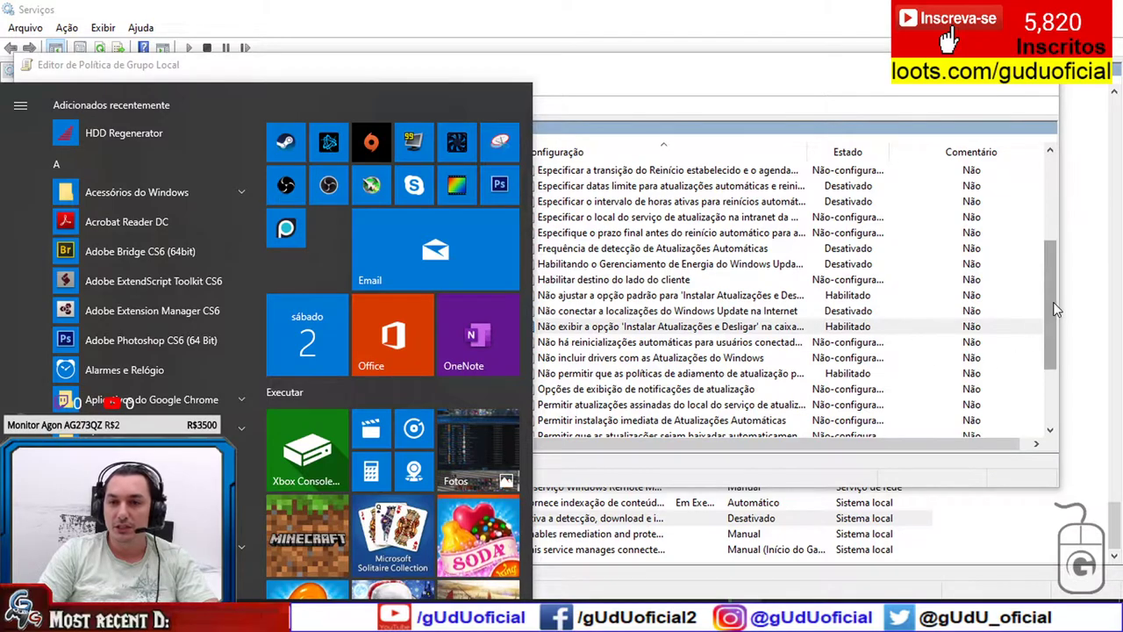
{"action": "left_click", "coordinate": [766, 347]}
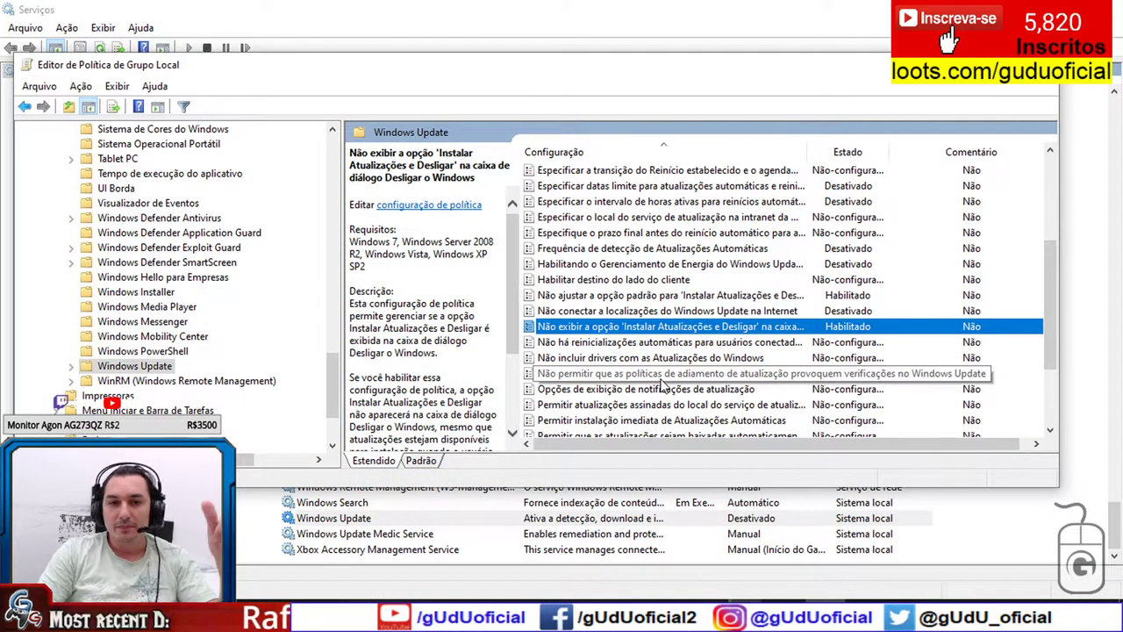
{"action": "left_click", "coordinate": [746, 296]}
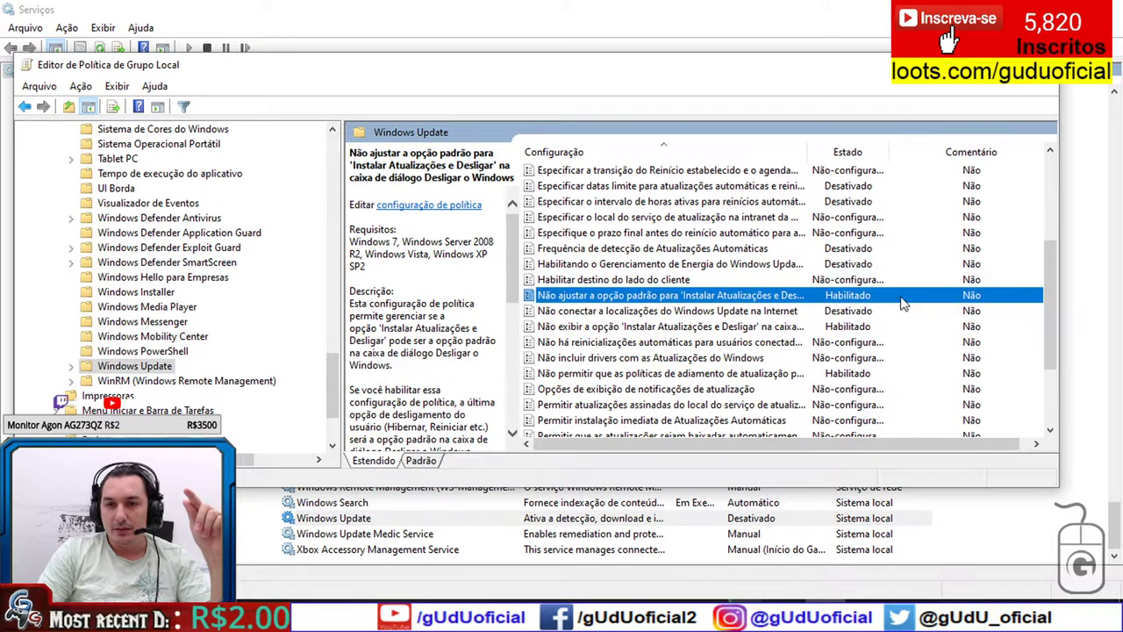
Enlarge the policy list area and widen the Configuração column to make room for the long policy names
{"action": "left_click_drag", "start_coordinate": [345, 208], "coordinate": [286, 208]}
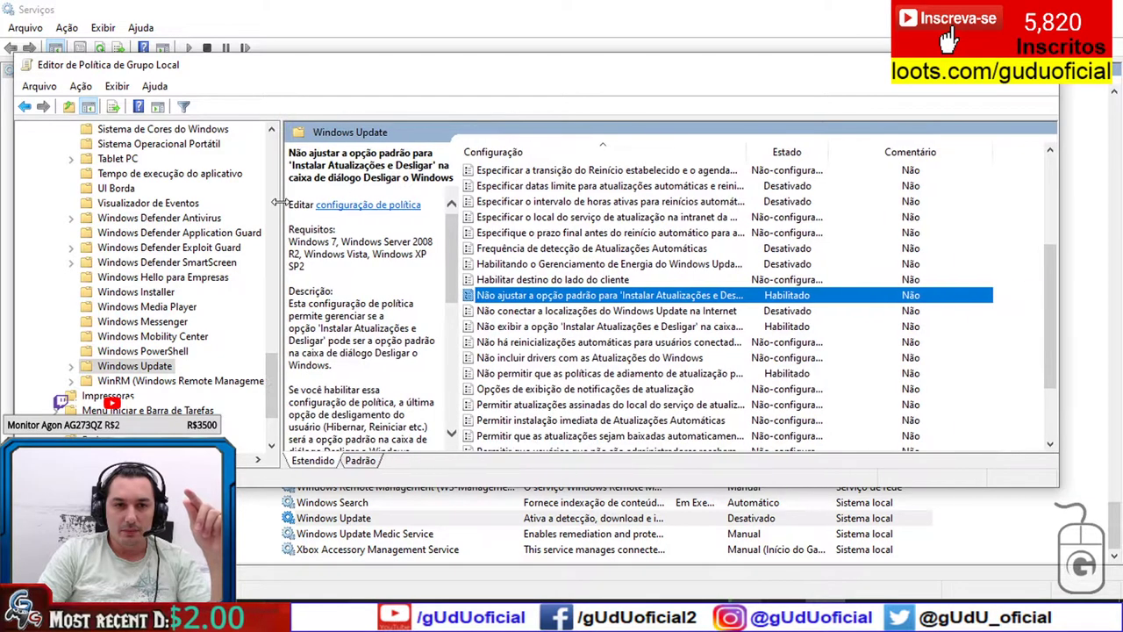
{"action": "left_click_drag", "start_coordinate": [1063, 271], "coordinate": [1118, 276]}
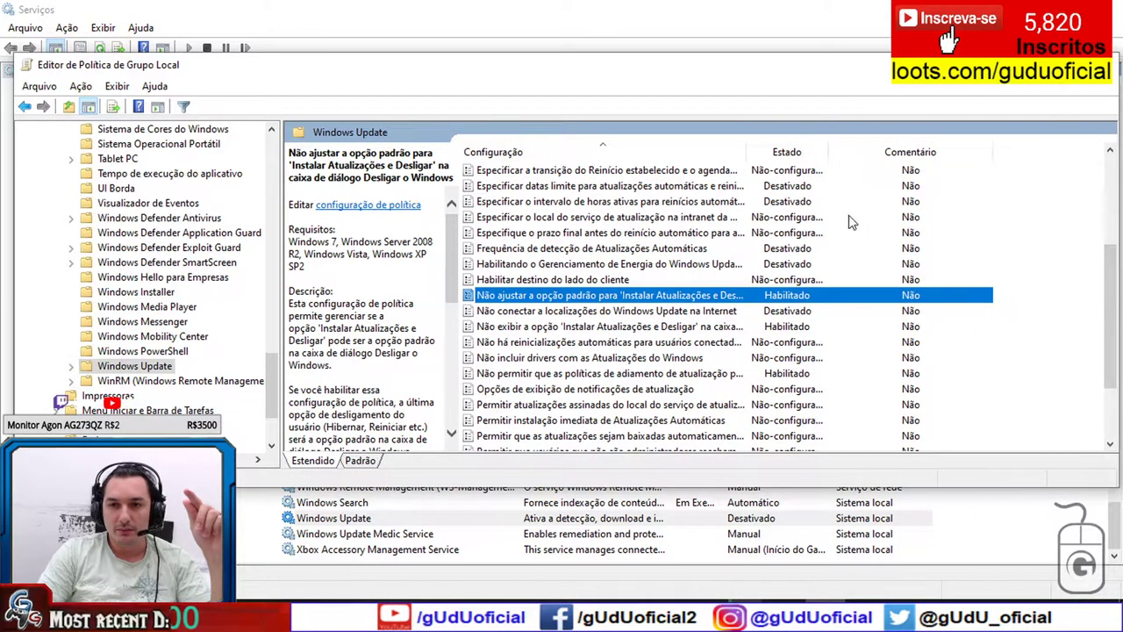
{"action": "left_click_drag", "start_coordinate": [748, 153], "coordinate": [921, 170]}
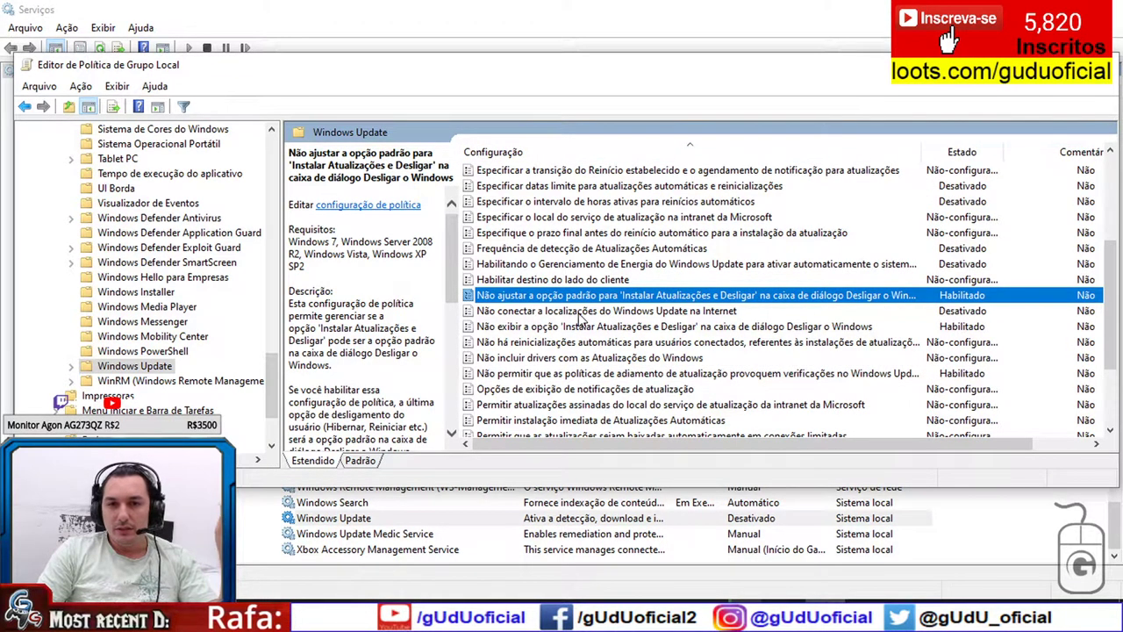
Review the policies on internet update locations, the shutdown option, deferral scans, scheduled restarts and driver updates, and close the policy editor
{"action": "left_click", "coordinate": [946, 313]}
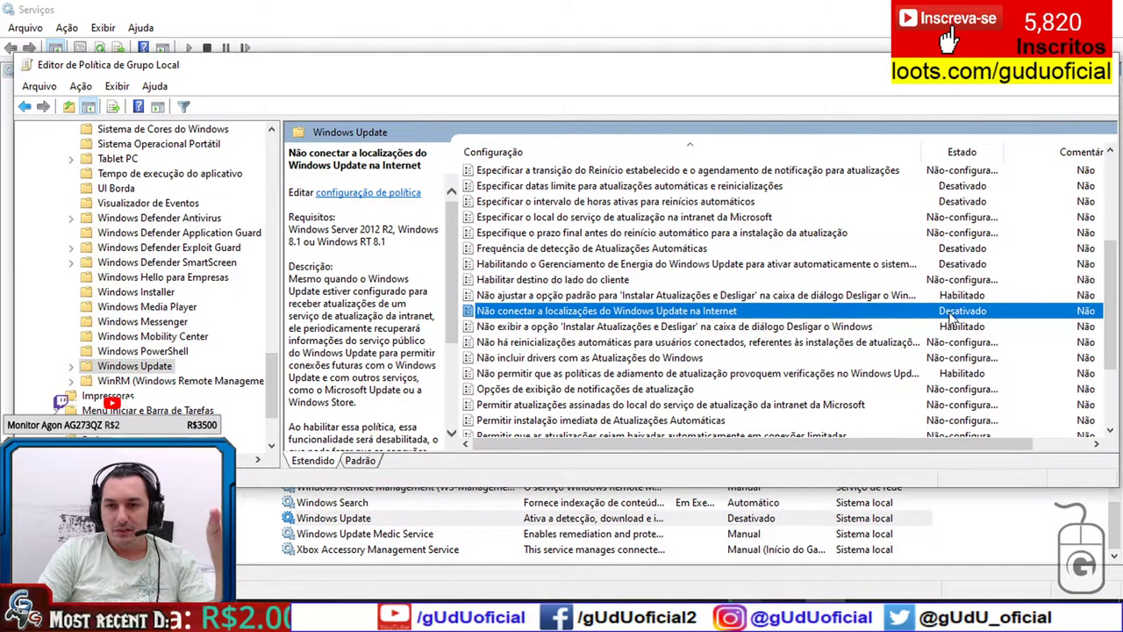
{"action": "left_click", "coordinate": [750, 330]}
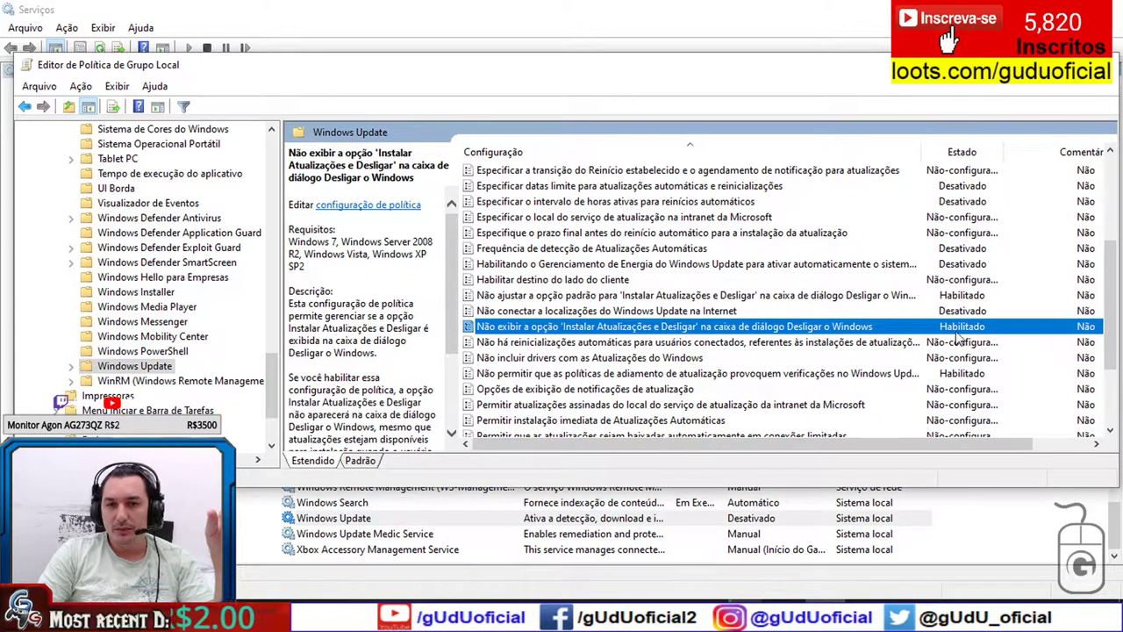
{"action": "left_click", "coordinate": [858, 382]}
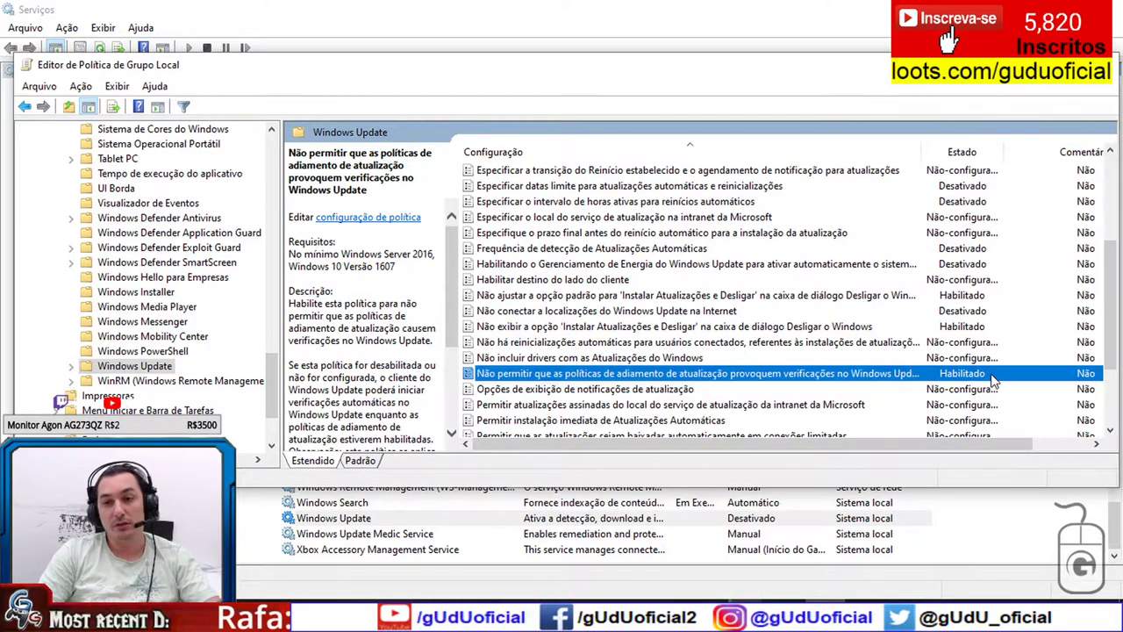
{"action": "scroll", "coordinate": [996, 377], "scroll_direction": "down", "scroll_amount": 3}
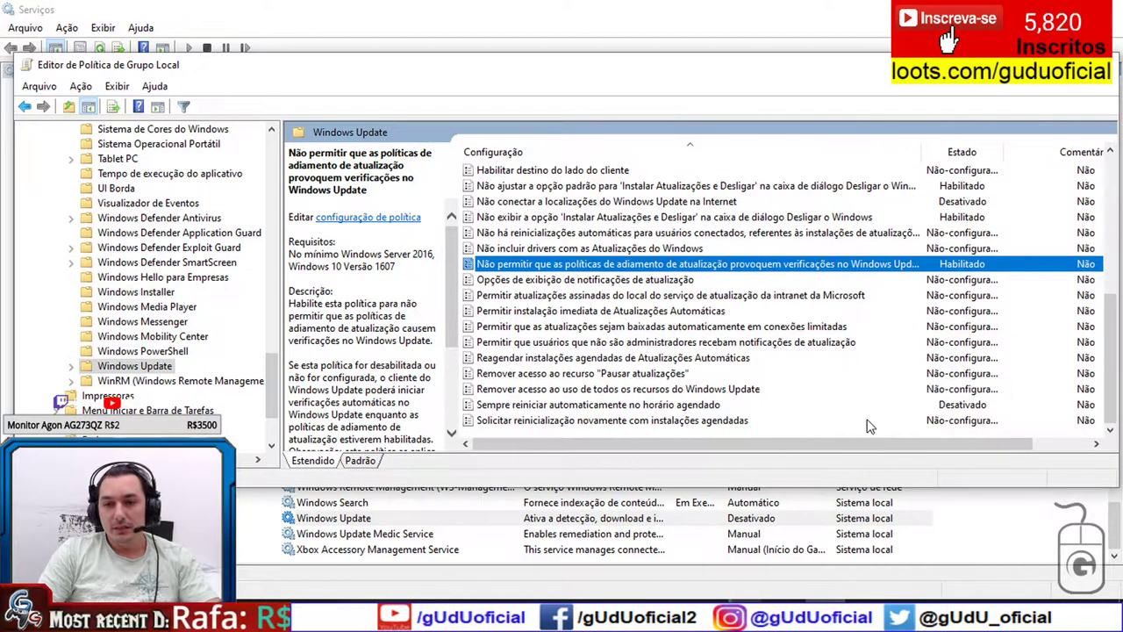
{"action": "left_click", "coordinate": [959, 405]}
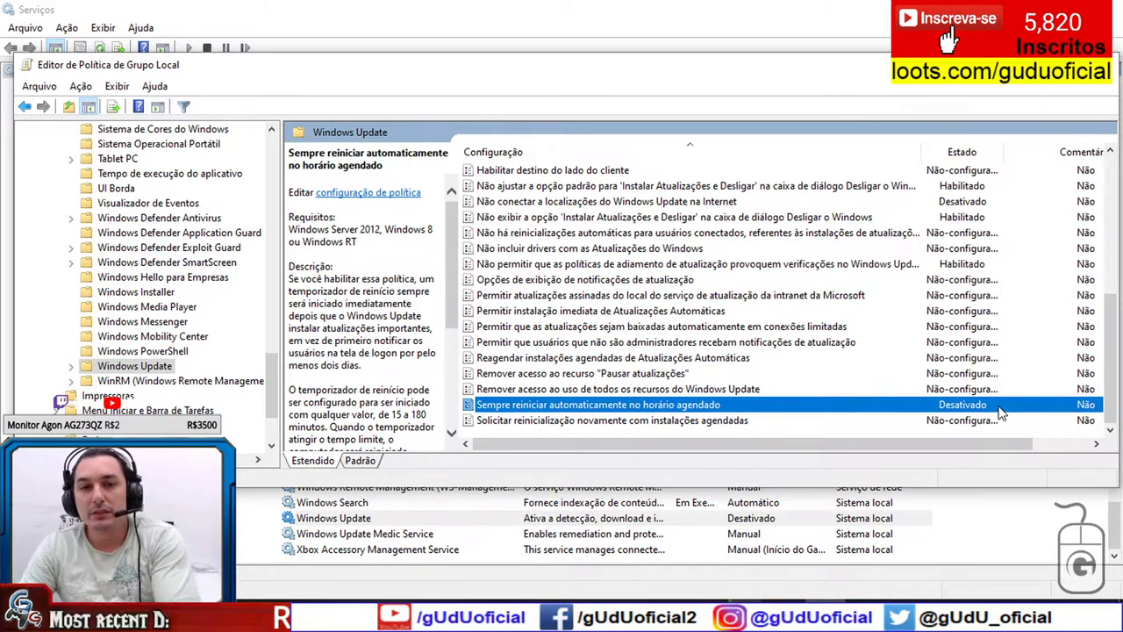
{"action": "left_click", "coordinate": [528, 250]}
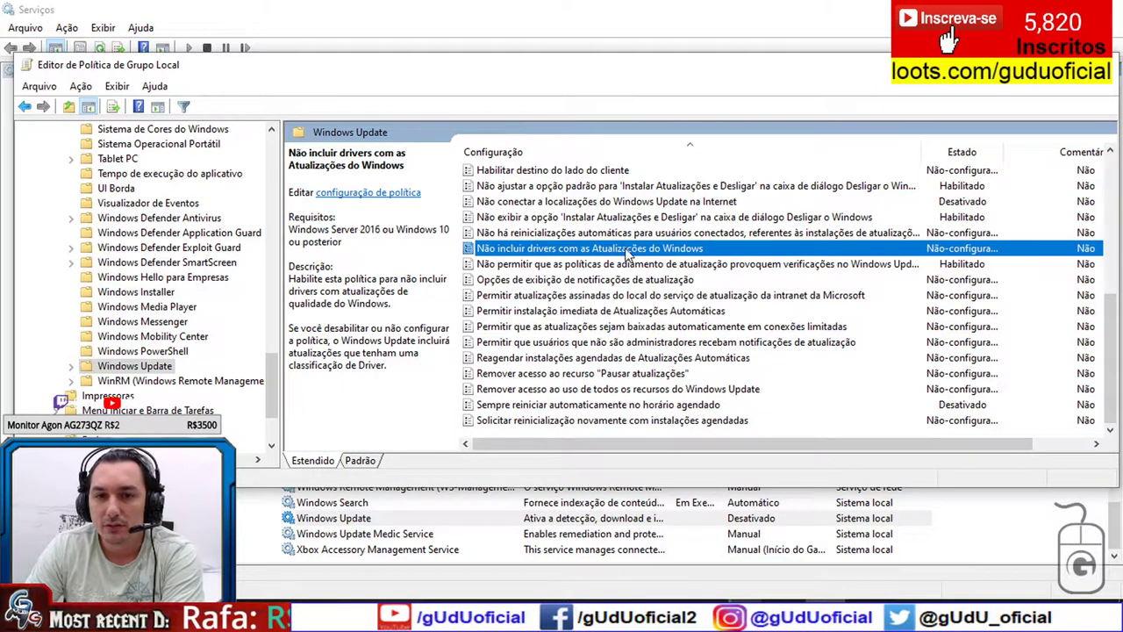
{"action": "scroll", "coordinate": [928, 274], "scroll_direction": "up", "scroll_amount": 6}
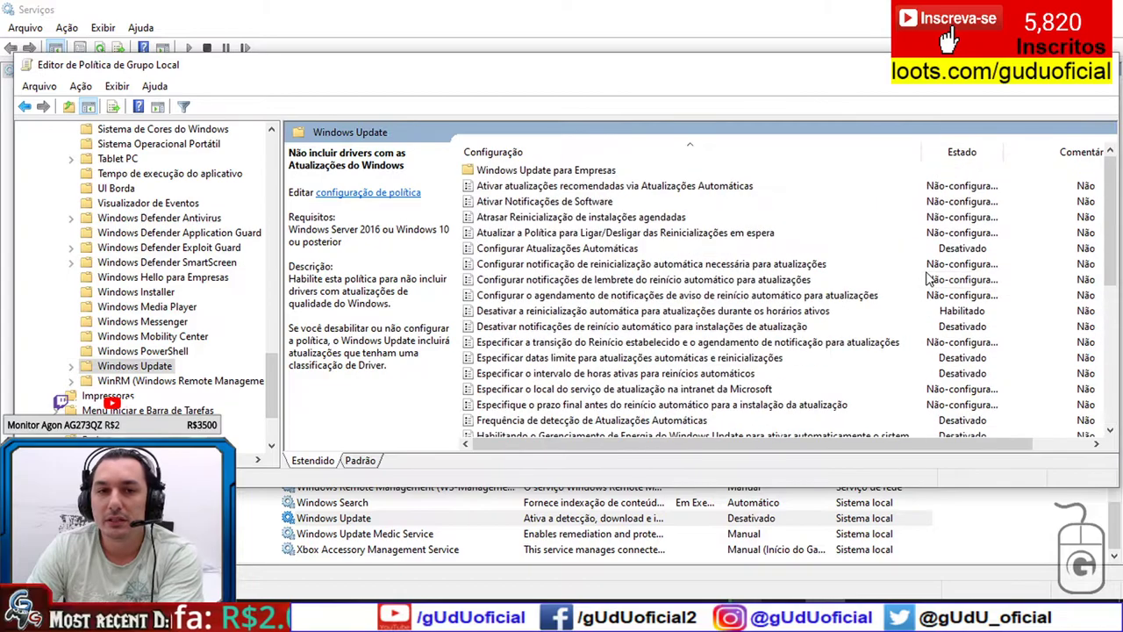
{"action": "key", "text": "alt+F4"}
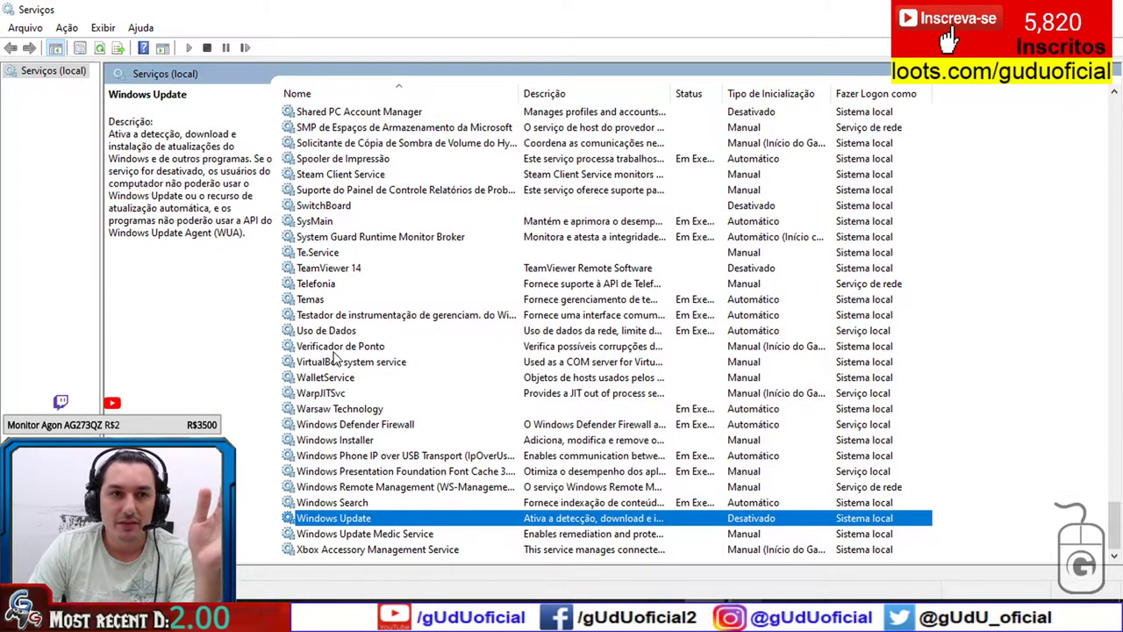
Open the Task Manager and launch the full Serviços console from its services list
{"action": "right_click", "coordinate": [809, 609]}
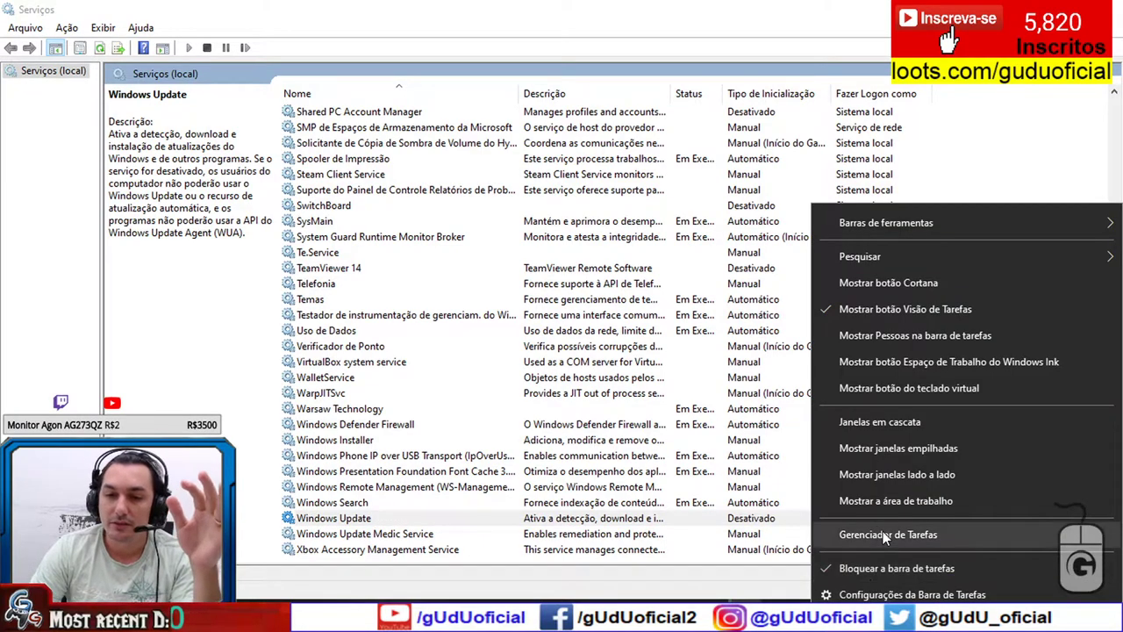
{"action": "left_click", "coordinate": [883, 534]}
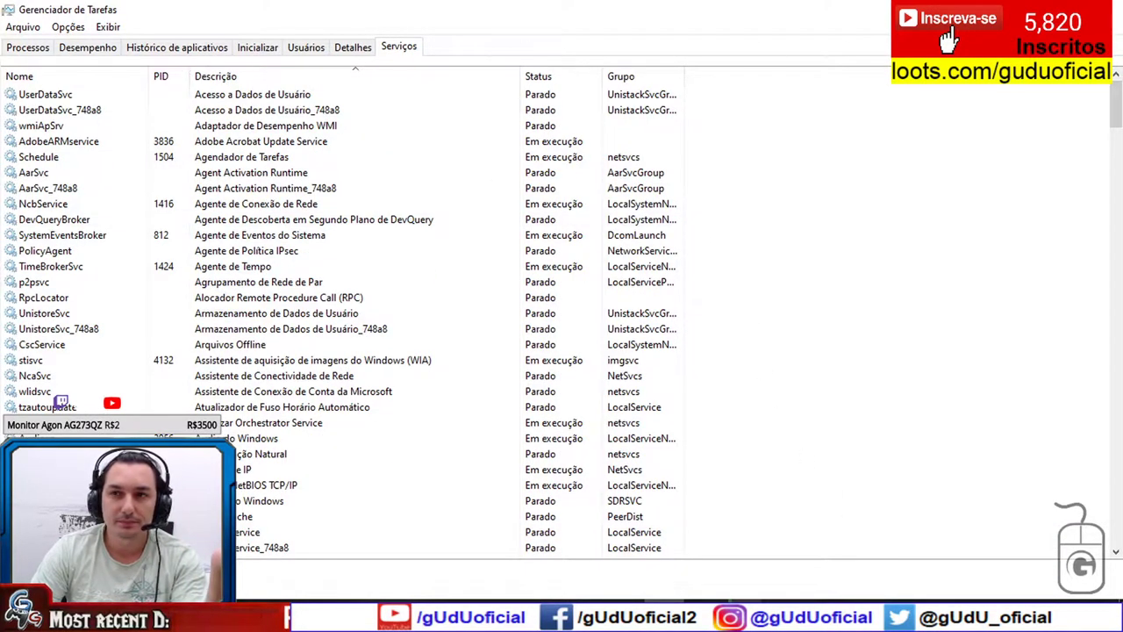
{"action": "left_click_drag", "start_coordinate": [582, 9], "coordinate": [551, 70]}
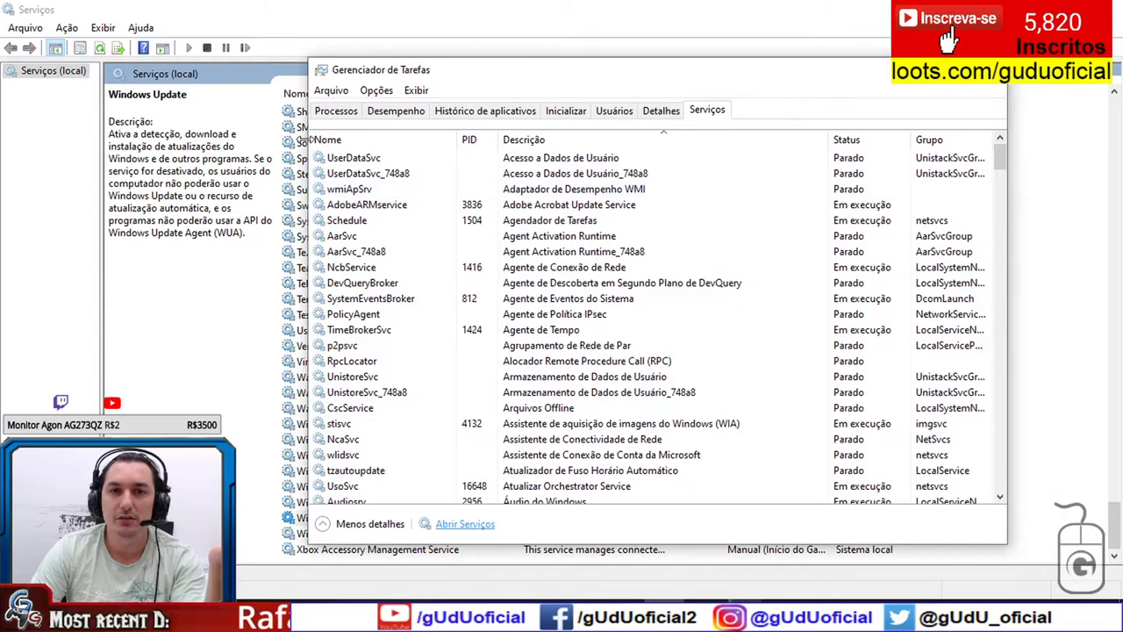
{"action": "left_click", "coordinate": [338, 112]}
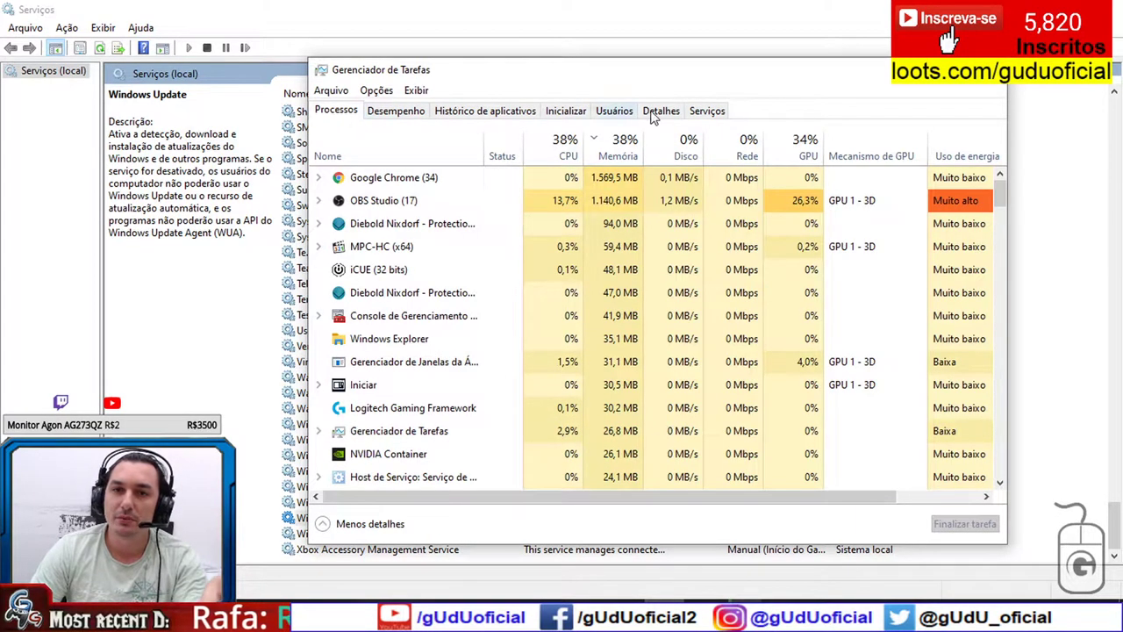
{"action": "left_click", "coordinate": [709, 112]}
{"action": "left_click", "coordinate": [479, 526]}
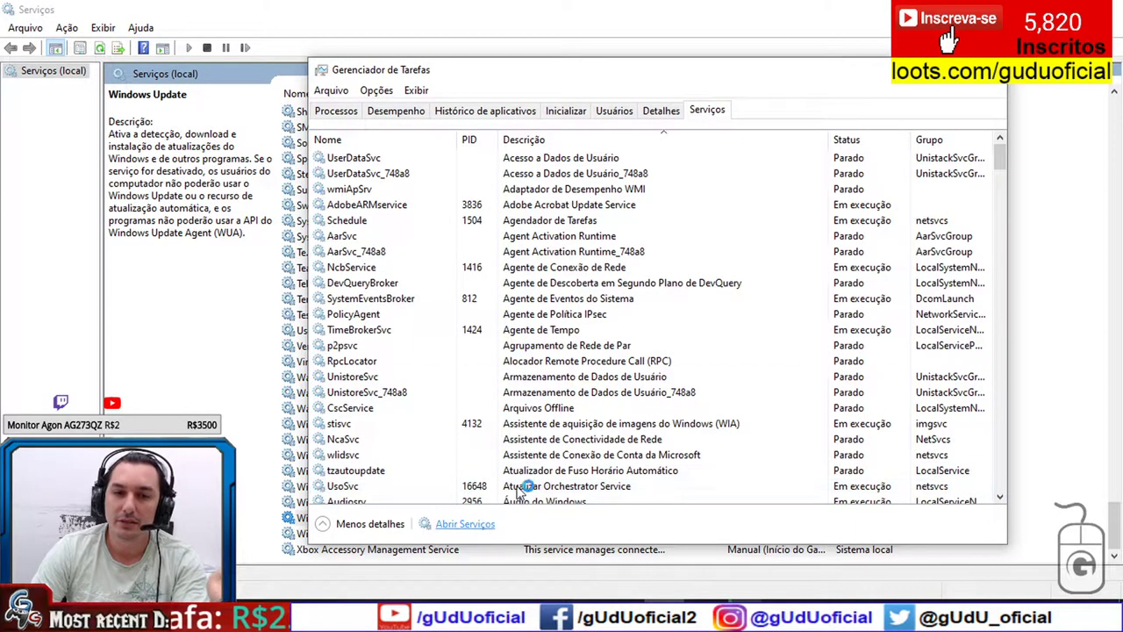
Locate Windows Update and Windows Update Medic Service in the services list and check their descriptions and startup types
{"action": "scroll", "coordinate": [582, 259], "scroll_direction": "down", "scroll_amount": 20}
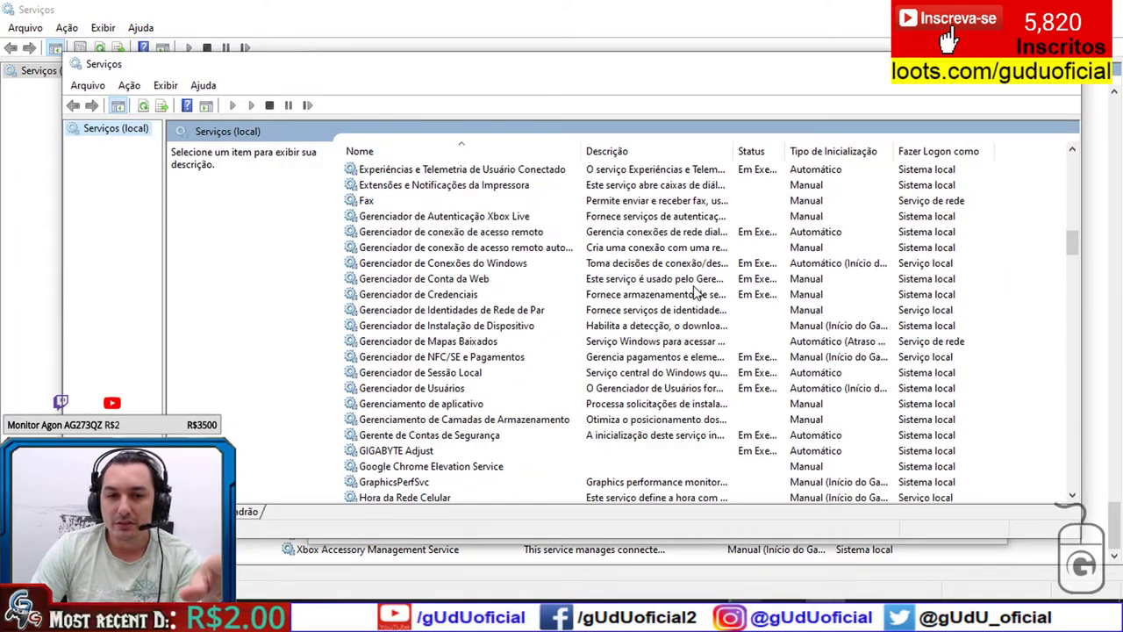
{"action": "scroll", "coordinate": [582, 259], "scroll_direction": "up", "scroll_amount": 20}
{"action": "scroll", "coordinate": [465, 277], "scroll_direction": "down", "scroll_amount": 20}
{"action": "scroll", "coordinate": [465, 277], "scroll_direction": "down", "scroll_amount": 20}
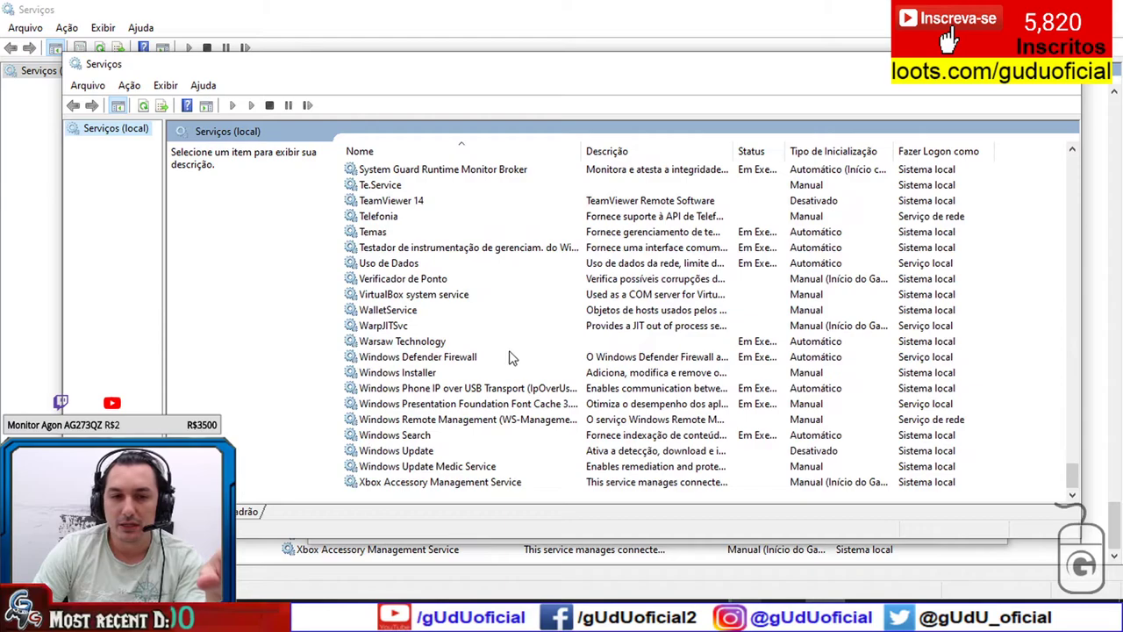
{"action": "left_click", "coordinate": [658, 451]}
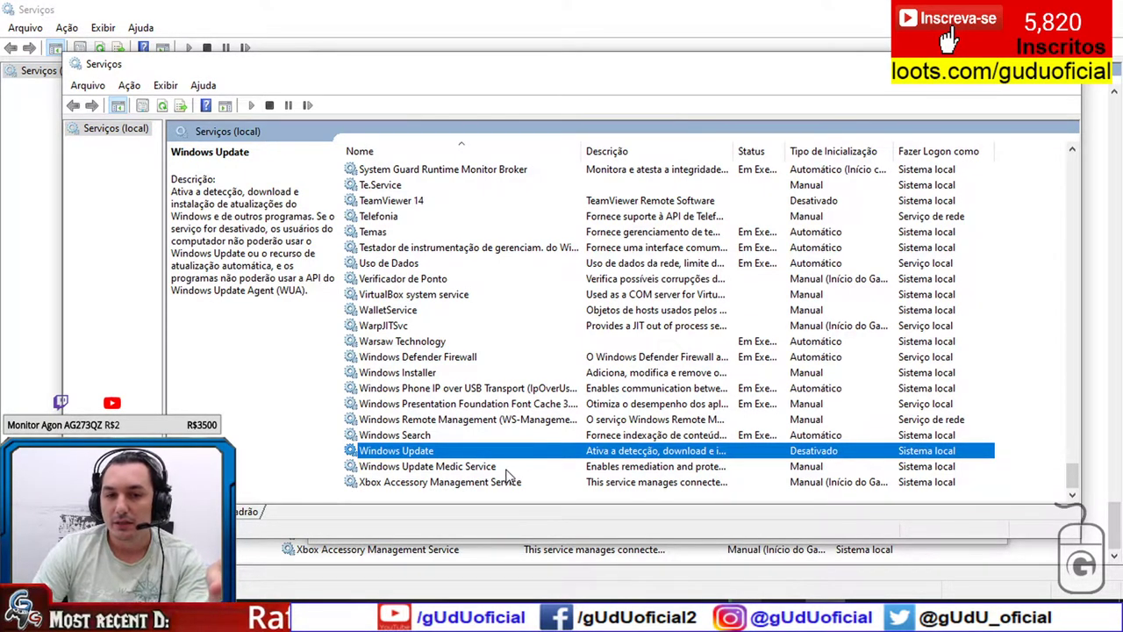
{"action": "left_click", "coordinate": [420, 472]}
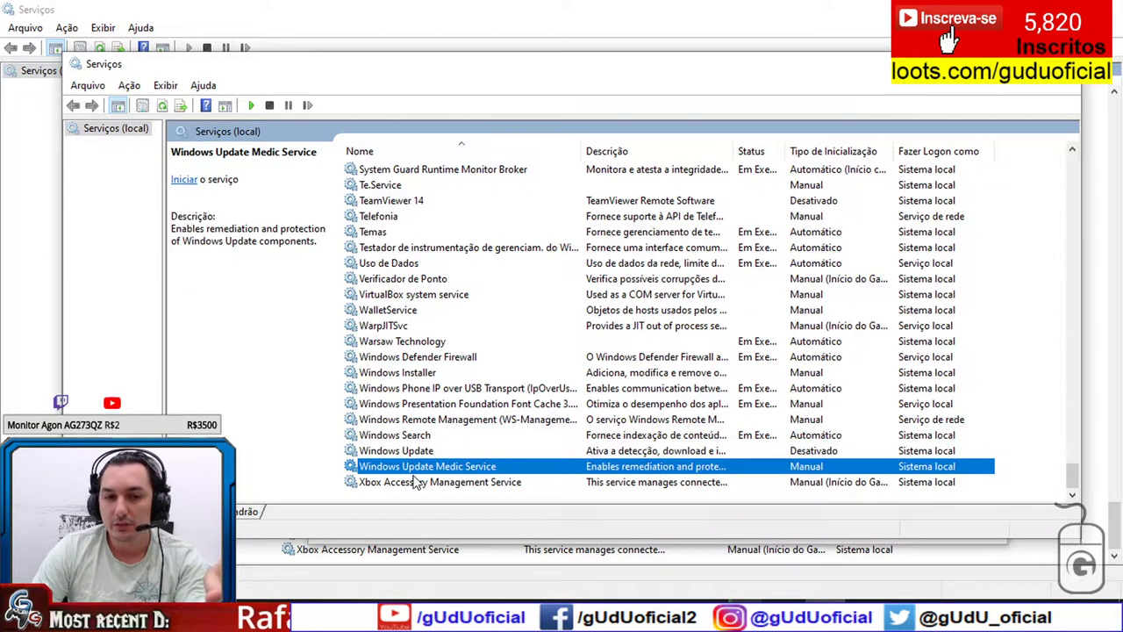
Try to set the startup type of Windows Update Medic Service to Desativado, and cancel its properties
{"action": "double_click", "coordinate": [679, 472]}
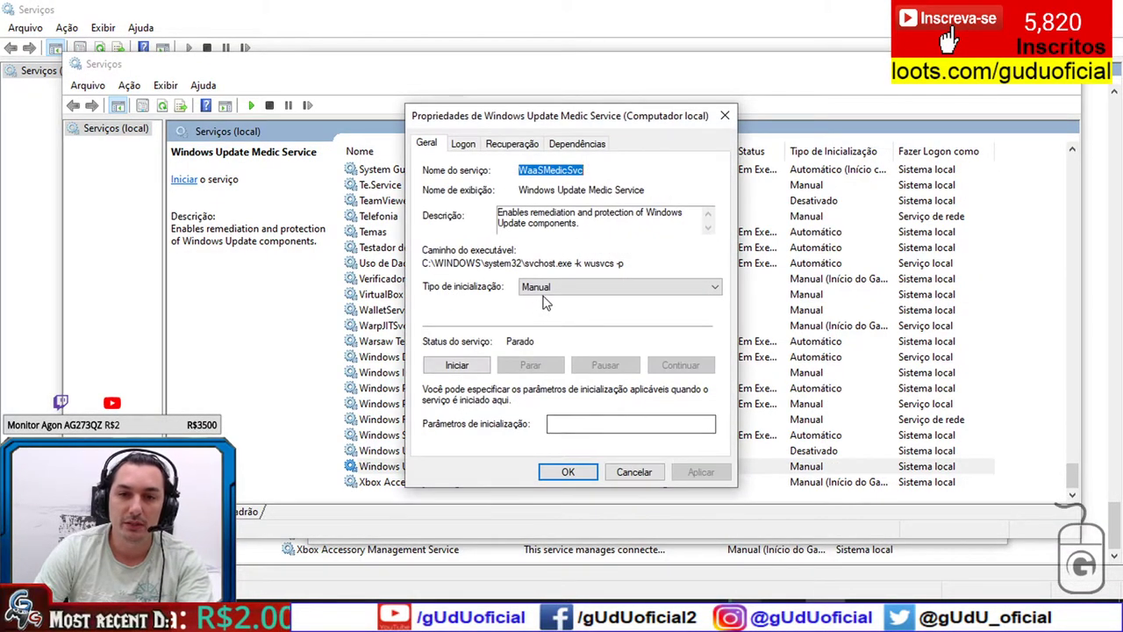
{"action": "left_click", "coordinate": [554, 289]}
{"action": "left_click", "coordinate": [560, 334]}
{"action": "left_click", "coordinate": [702, 472]}
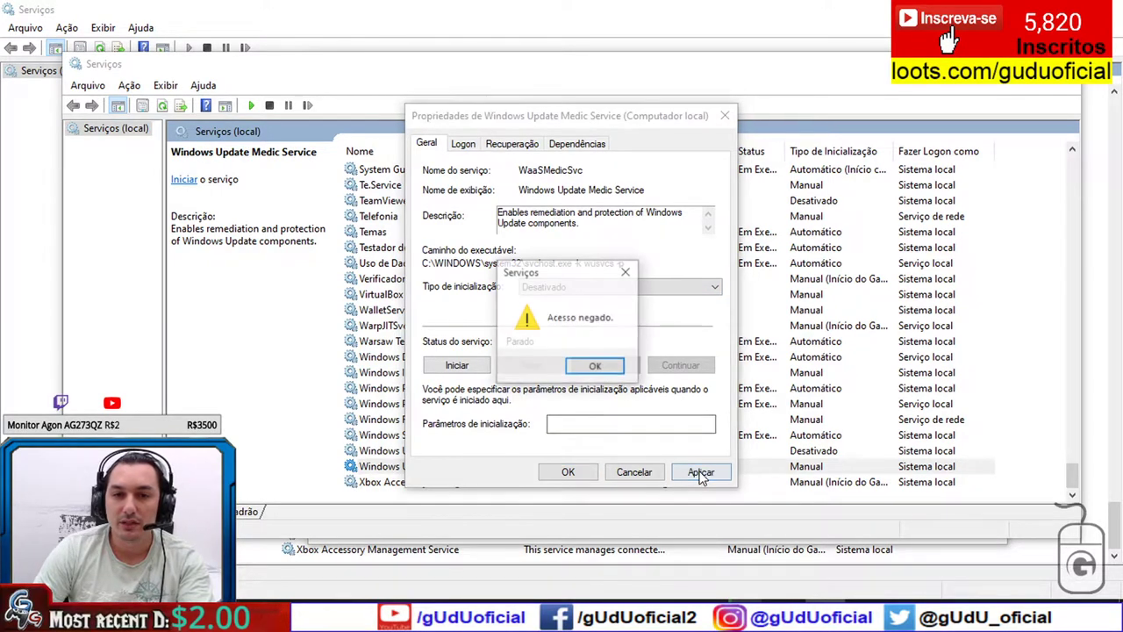
{"action": "left_click", "coordinate": [620, 369]}
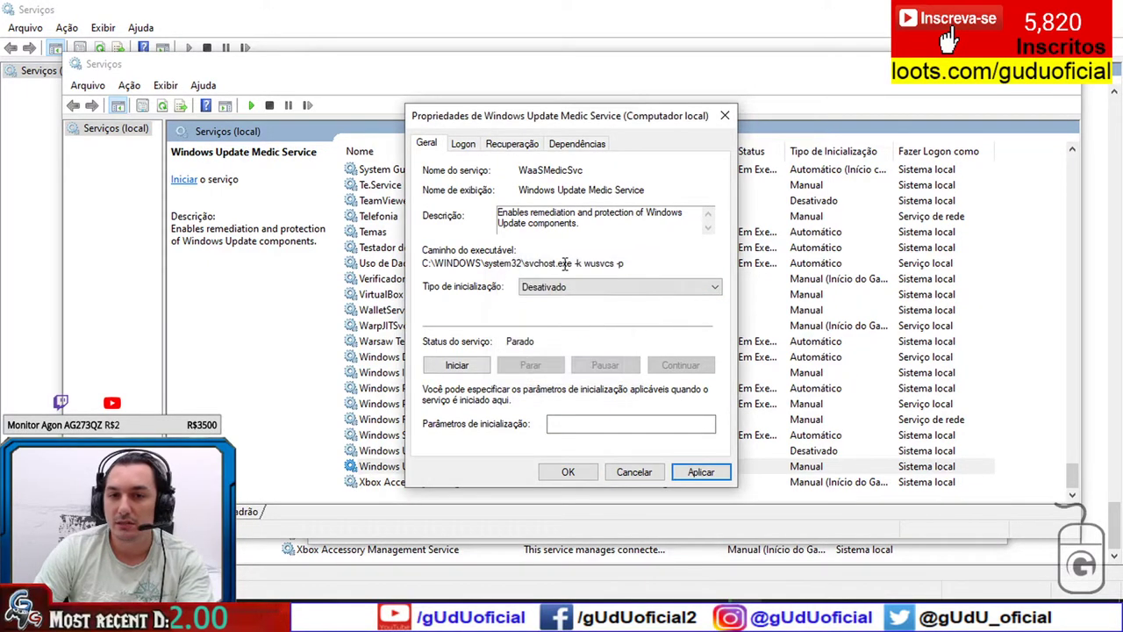
{"action": "left_click", "coordinate": [635, 474]}
Compare the startup types of Windows Update Medic Service and Windows Update in the services list
{"action": "left_click", "coordinate": [814, 472]}
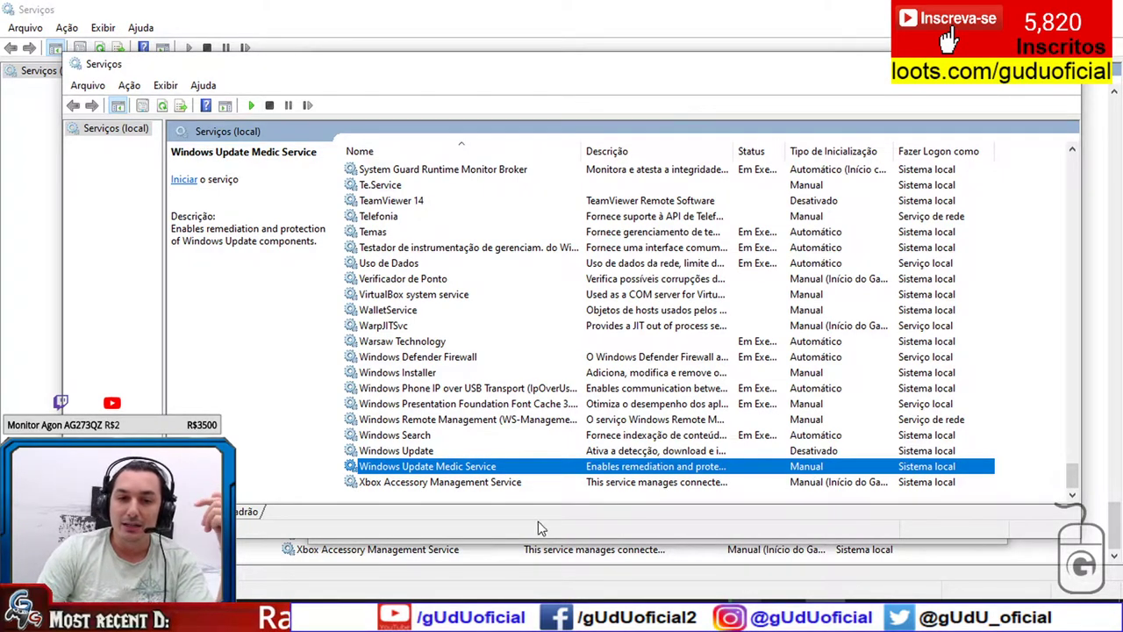
{"action": "left_click", "coordinate": [494, 453]}
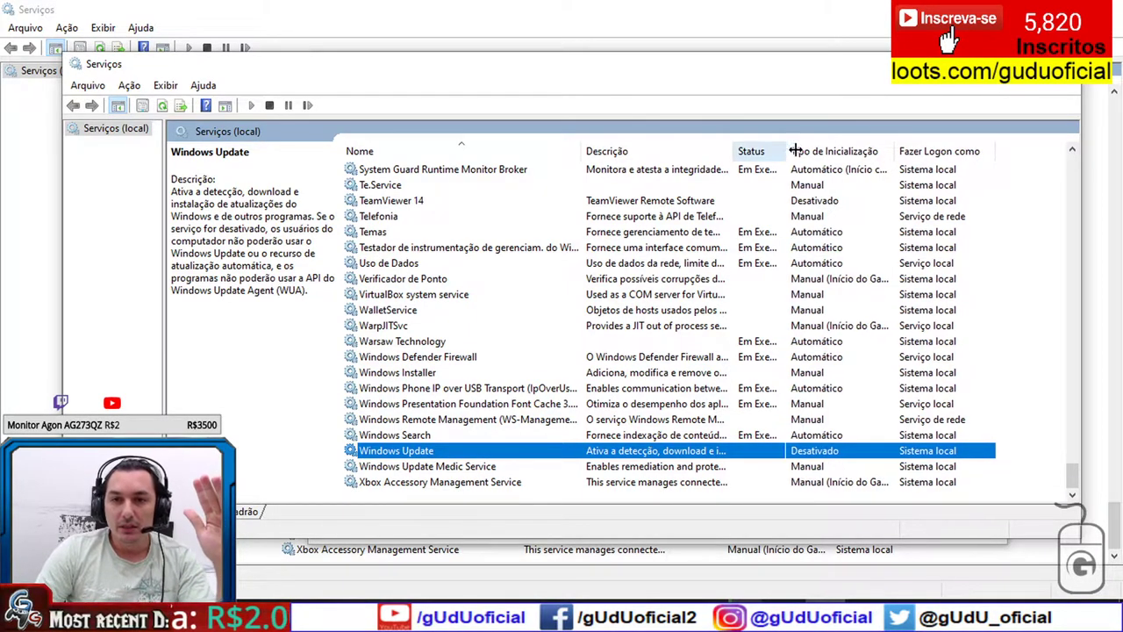
Widen the Status column of the services list and check the description of Serviço de Licenças de Cliente (ClipSVC)
{"action": "left_click_drag", "start_coordinate": [785, 150], "coordinate": [824, 150]}
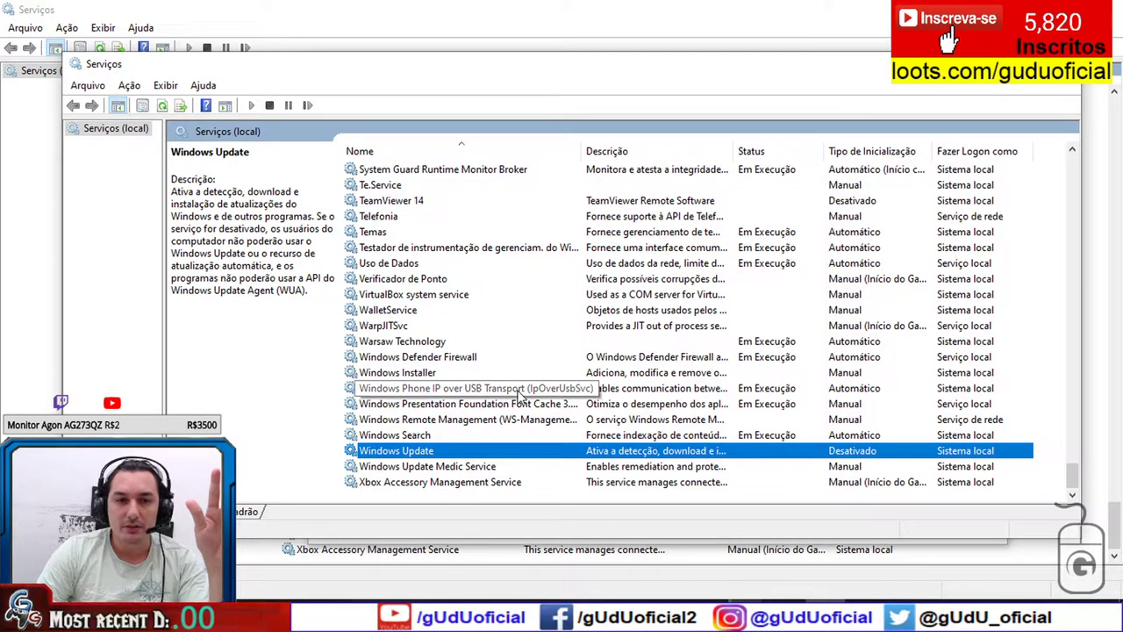
{"action": "scroll", "coordinate": [520, 397], "scroll_direction": "up", "scroll_amount": 15}
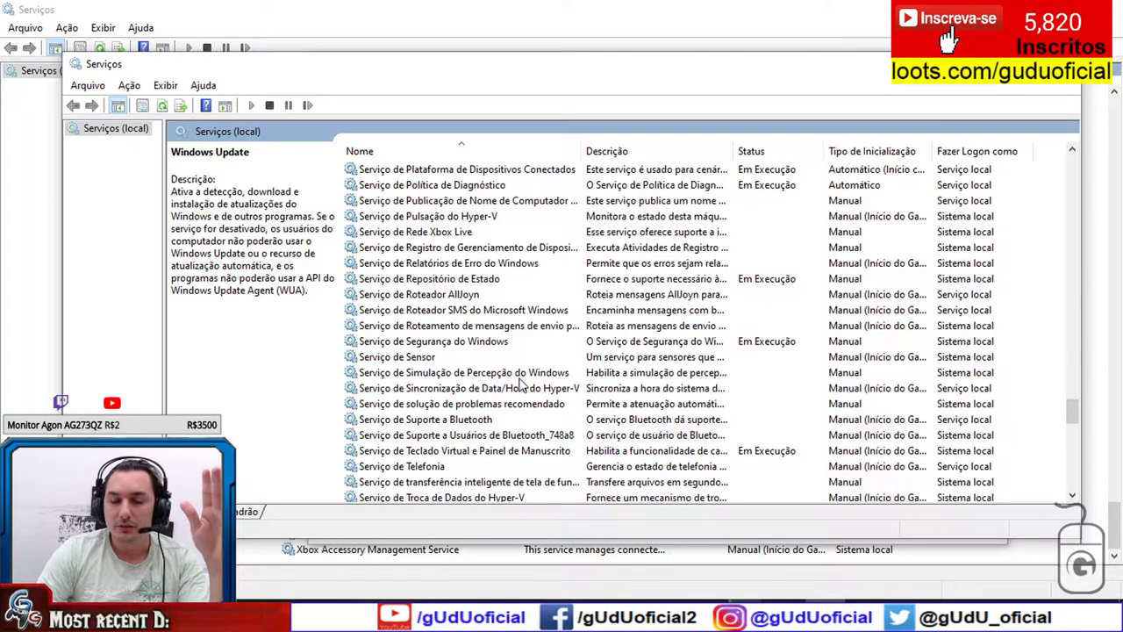
{"action": "scroll", "coordinate": [520, 382], "scroll_direction": "up", "scroll_amount": 10}
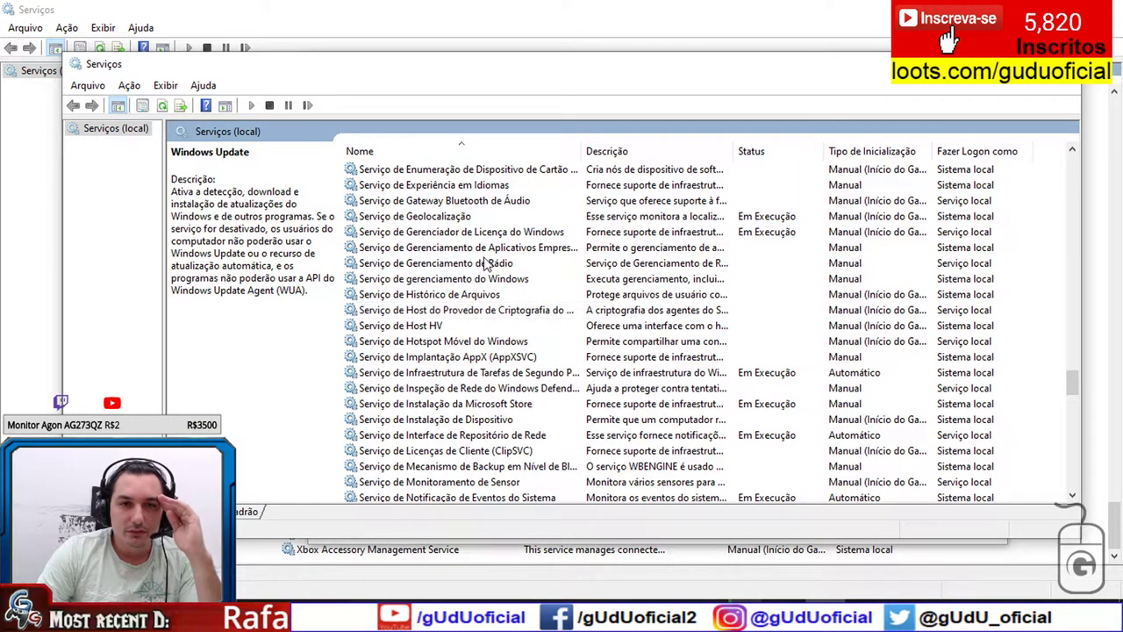
{"action": "scroll", "coordinate": [496, 263], "scroll_direction": "up", "scroll_amount": 1}
{"action": "scroll", "coordinate": [515, 303], "scroll_direction": "down", "scroll_amount": 1}
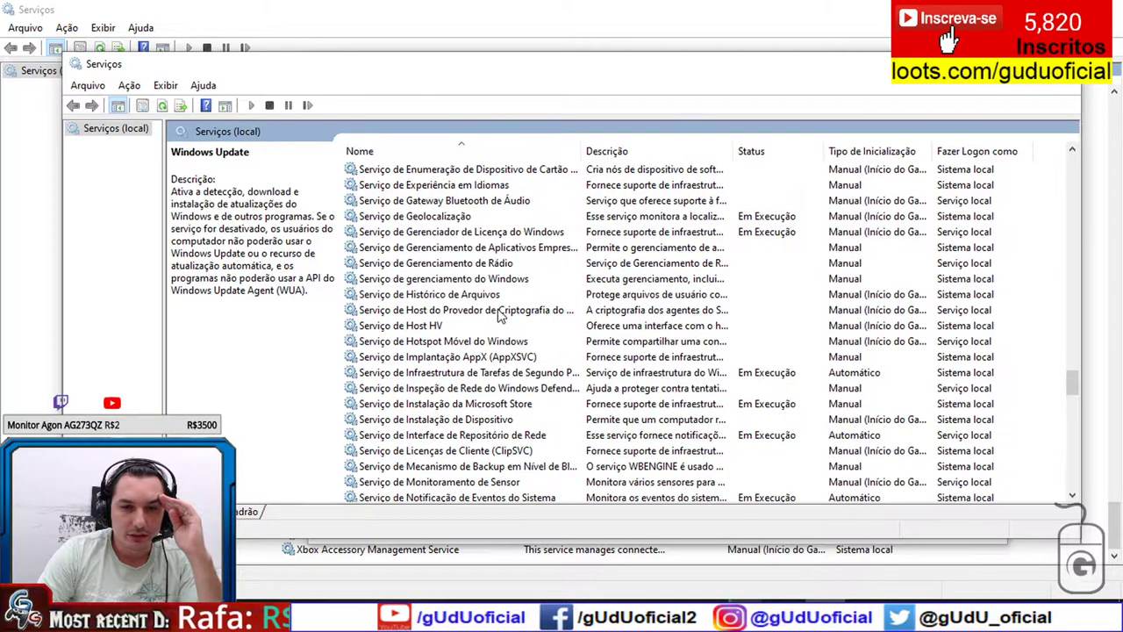
{"action": "left_click", "coordinate": [455, 452]}
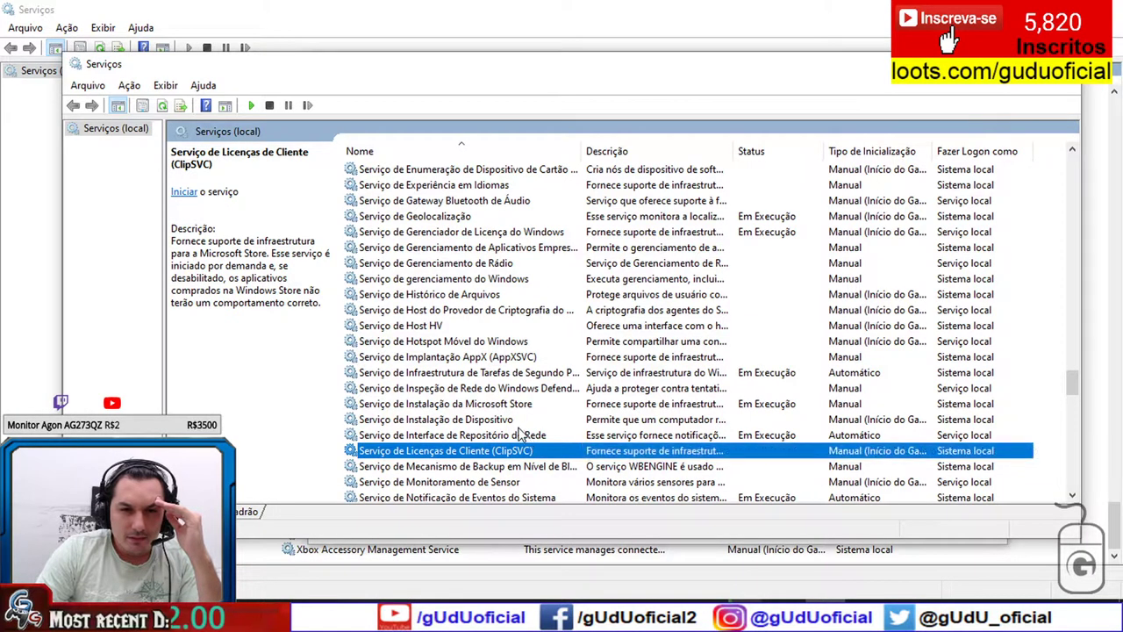
Look through the services around Serviço de Licenças de Cliente (ClipSVC) and examine their status and startup types
{"action": "scroll", "coordinate": [494, 376], "scroll_direction": "down", "scroll_amount": 1}
{"action": "scroll", "coordinate": [494, 376], "scroll_direction": "down", "scroll_amount": 4}
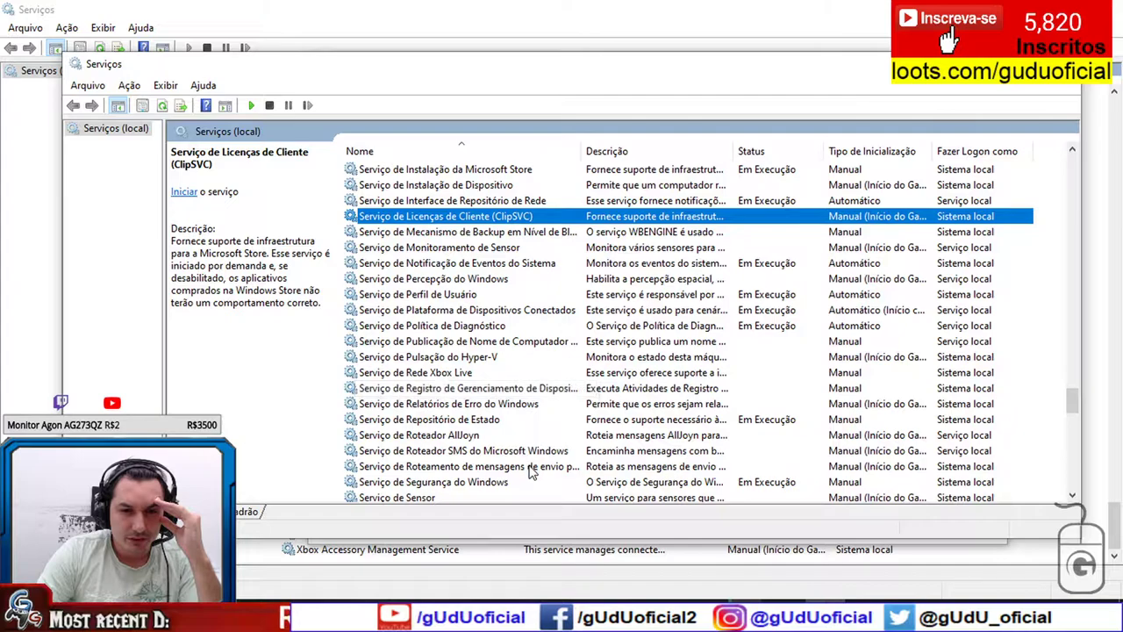
{"action": "scroll", "coordinate": [507, 483], "scroll_direction": "down", "scroll_amount": 1}
{"action": "scroll", "coordinate": [537, 474], "scroll_direction": "down", "scroll_amount": 1}
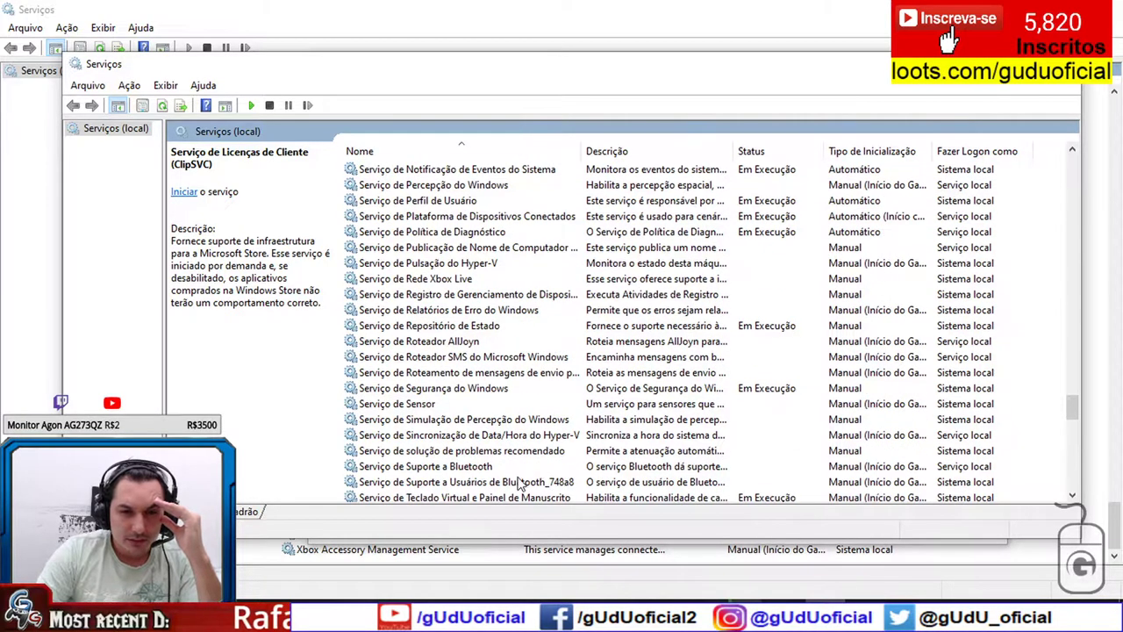
{"action": "scroll", "coordinate": [540, 439], "scroll_direction": "down", "scroll_amount": 1}
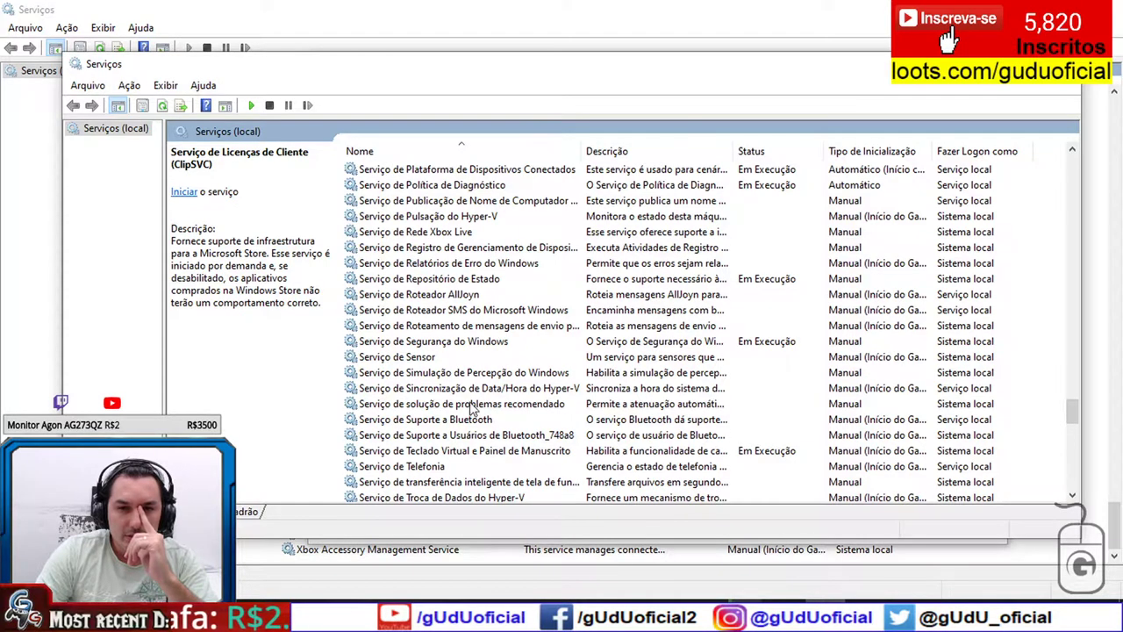
{"action": "scroll", "coordinate": [530, 378], "scroll_direction": "down", "scroll_amount": 1}
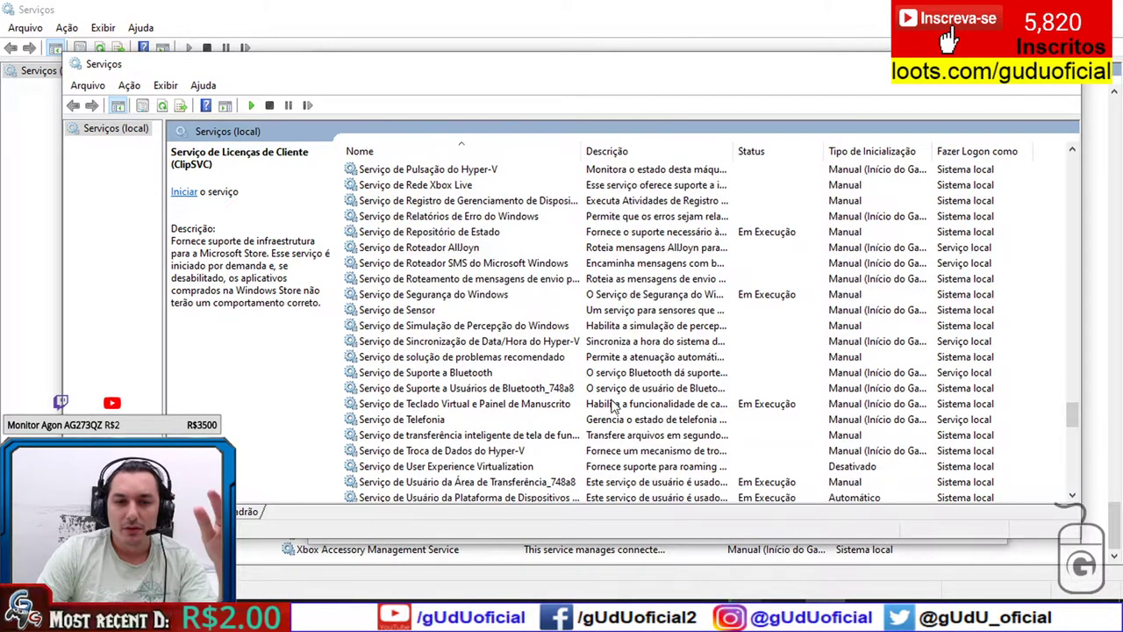
{"action": "scroll", "coordinate": [529, 403], "scroll_direction": "up", "scroll_amount": 2}
{"action": "scroll", "coordinate": [529, 404], "scroll_direction": "up", "scroll_amount": 1}
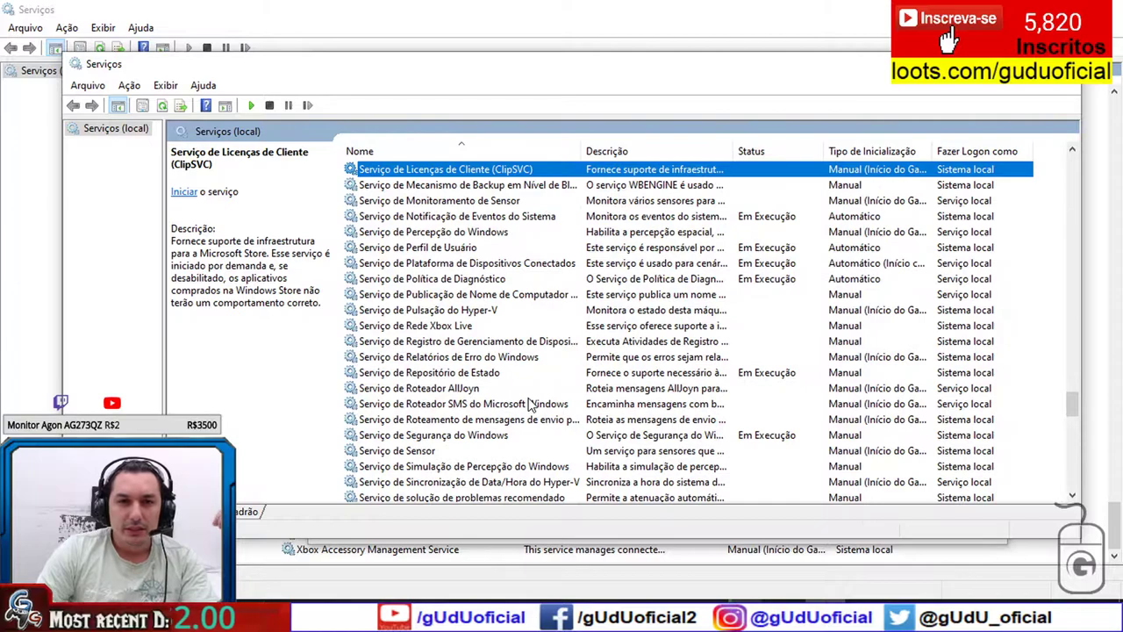
{"action": "scroll", "coordinate": [527, 402], "scroll_direction": "up", "scroll_amount": 2}
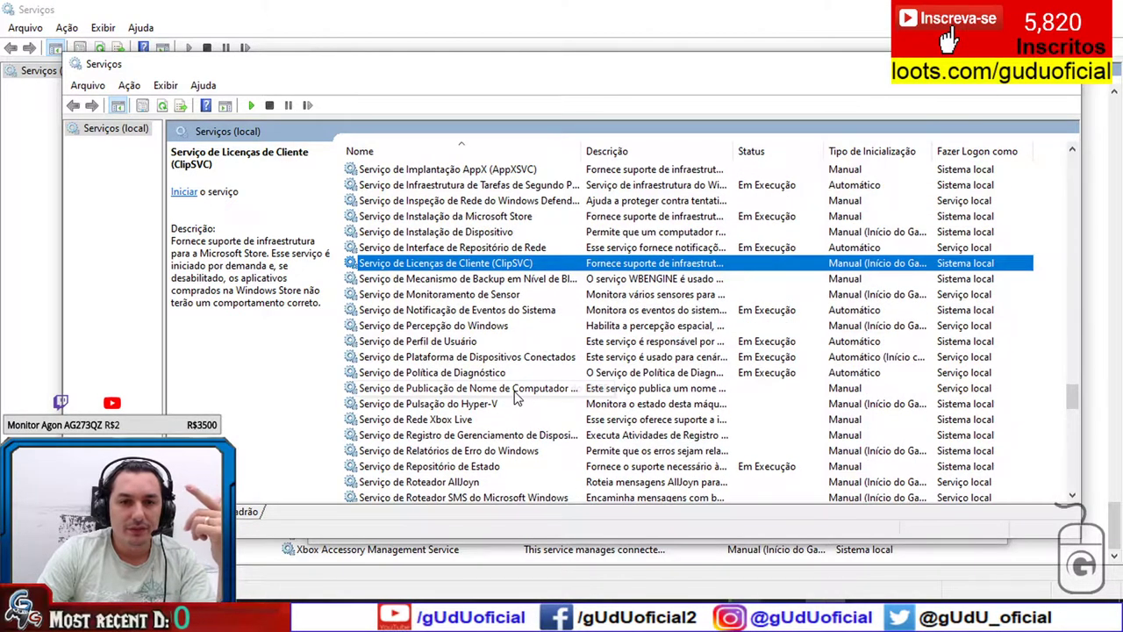
{"action": "scroll", "coordinate": [535, 360], "scroll_direction": "down", "scroll_amount": 2}
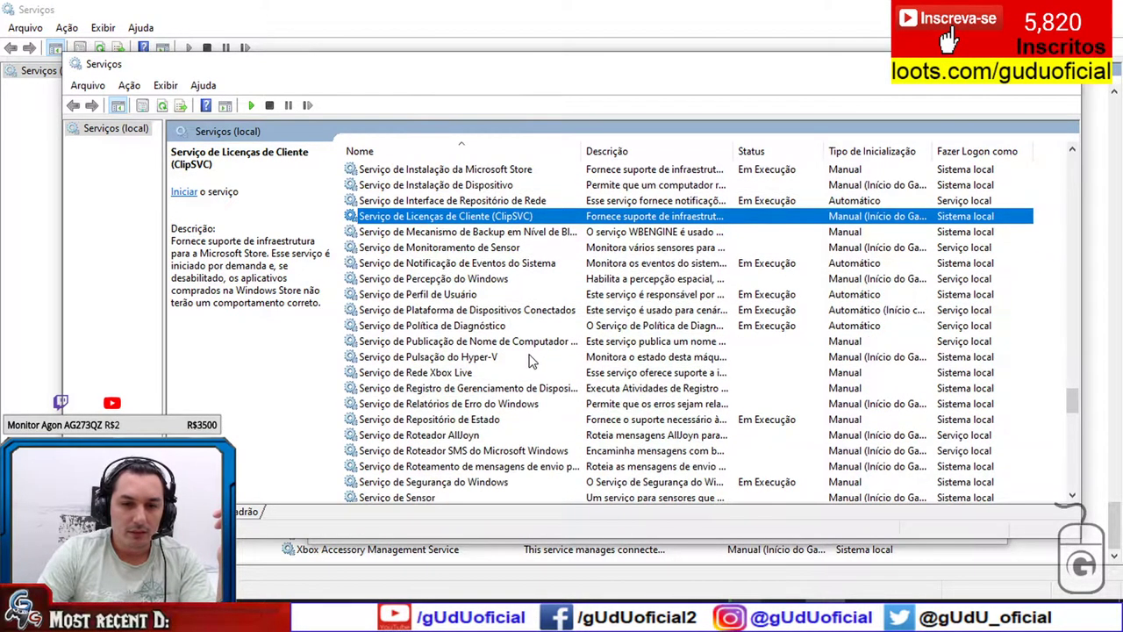
{"action": "scroll", "coordinate": [508, 375], "scroll_direction": "up", "scroll_amount": 1}
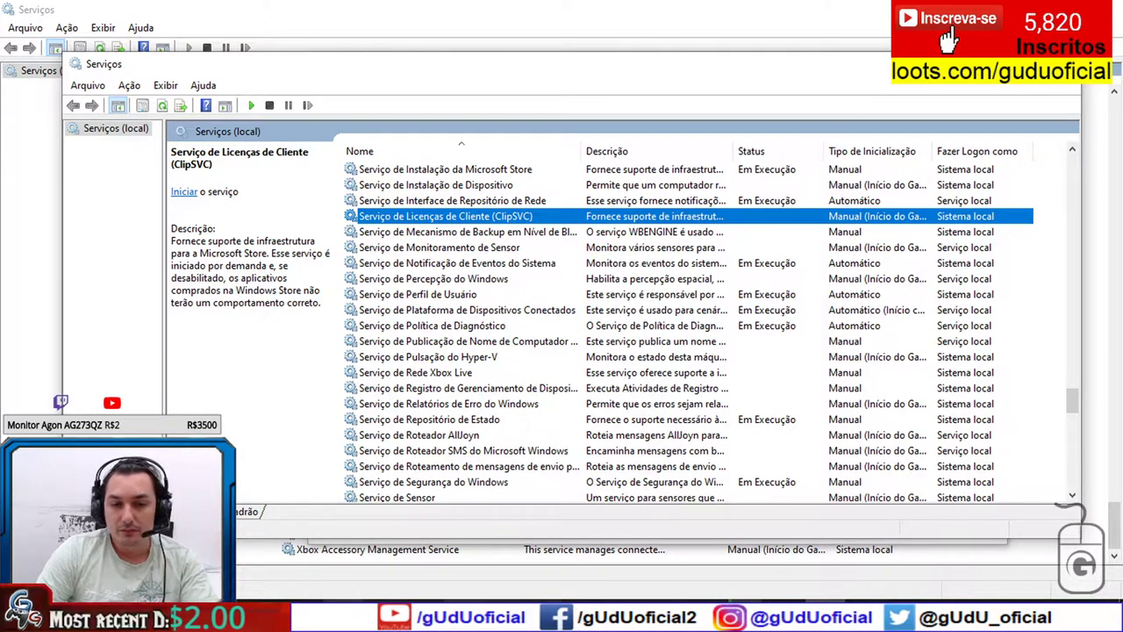
{"action": "mouse_move", "coordinate": [302, 619]}
{"action": "mouse_move", "coordinate": [298, 540]}
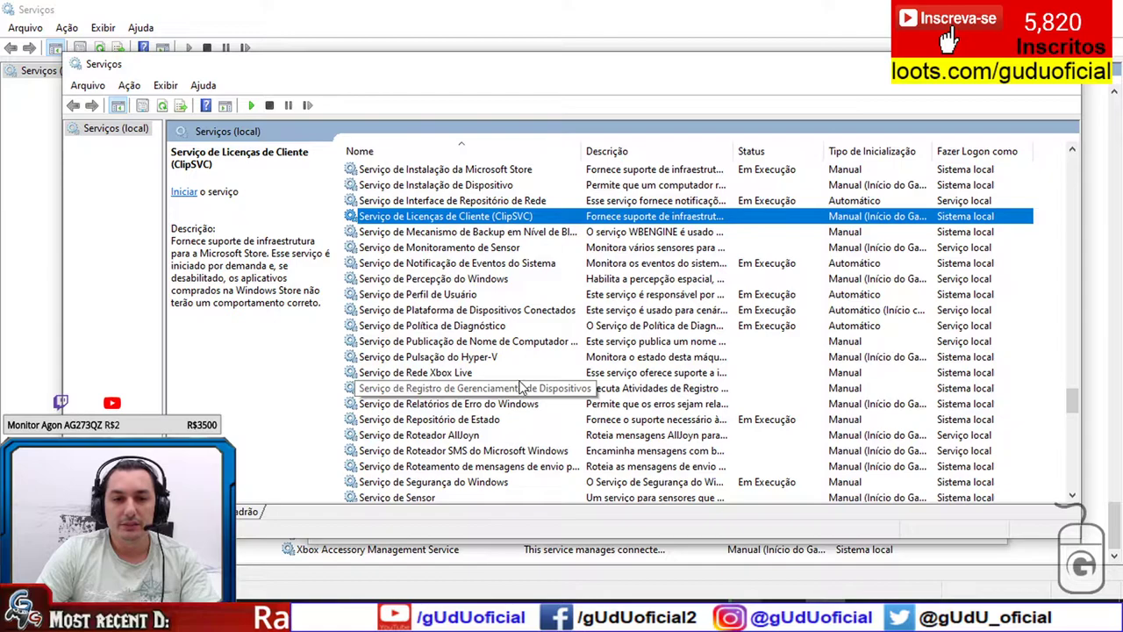
Locate the Proteção de Software service in the services list and read its description
{"action": "scroll", "coordinate": [518, 388], "scroll_direction": "up", "scroll_amount": 12}
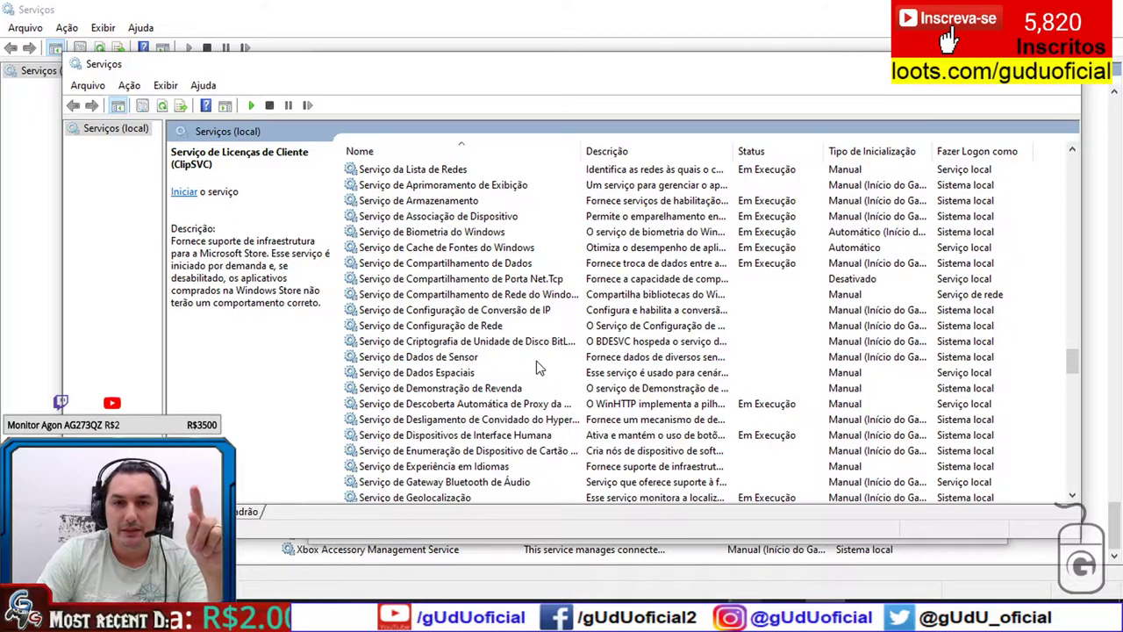
{"action": "scroll", "coordinate": [539, 369], "scroll_direction": "up", "scroll_amount": 2}
{"action": "scroll", "coordinate": [540, 367], "scroll_direction": "up", "scroll_amount": 13}
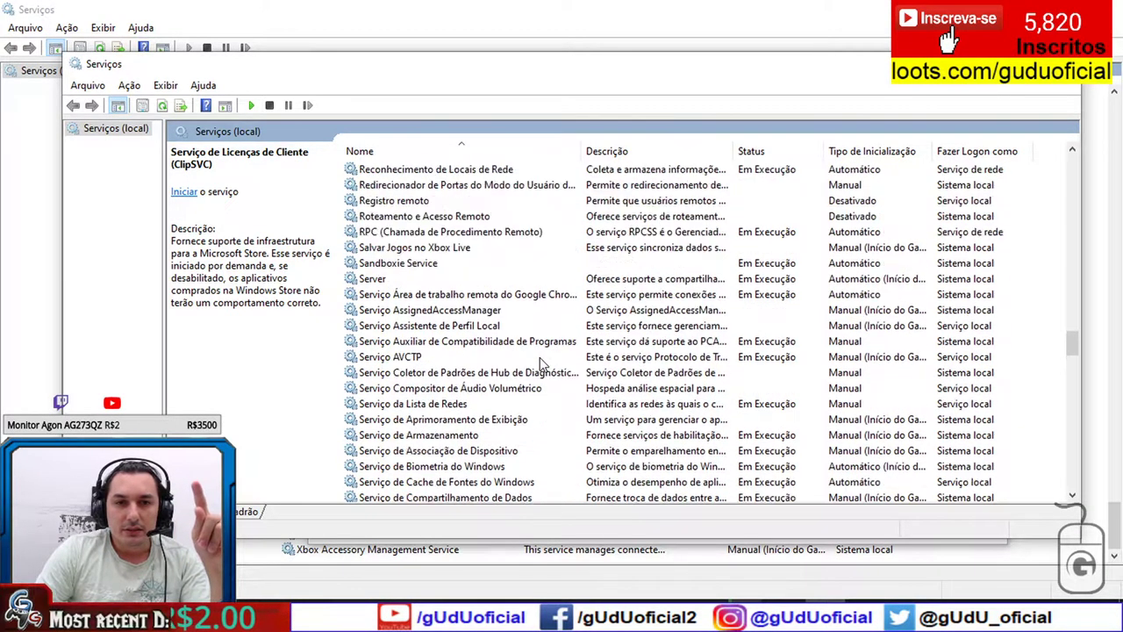
{"action": "scroll", "coordinate": [540, 357], "scroll_direction": "up", "scroll_amount": 12}
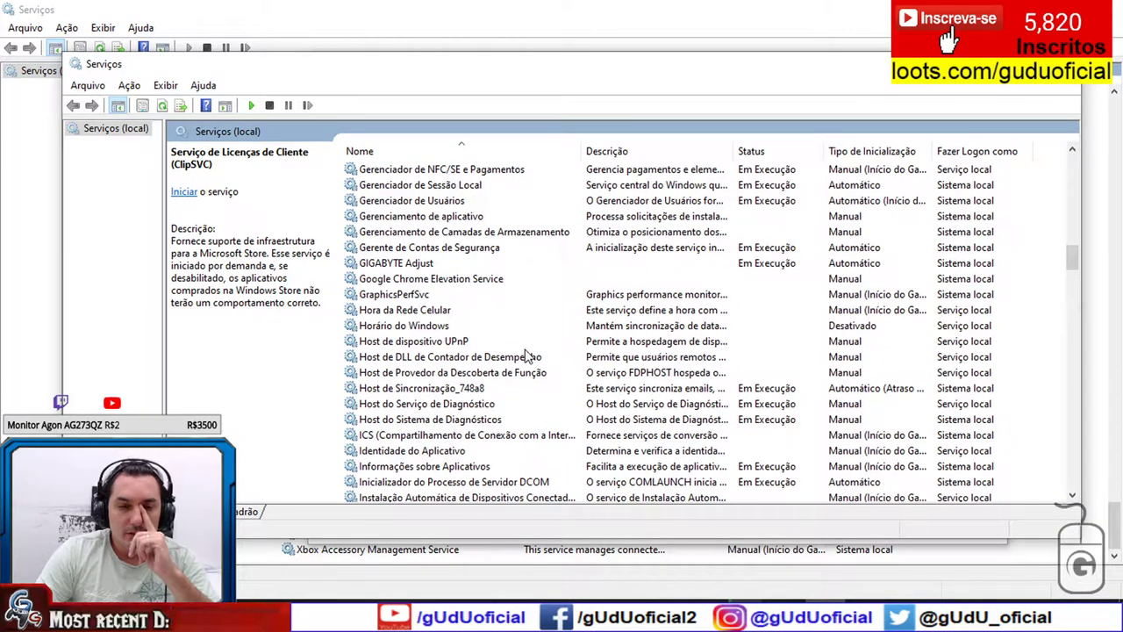
{"action": "scroll", "coordinate": [531, 359], "scroll_direction": "down", "scroll_amount": 9}
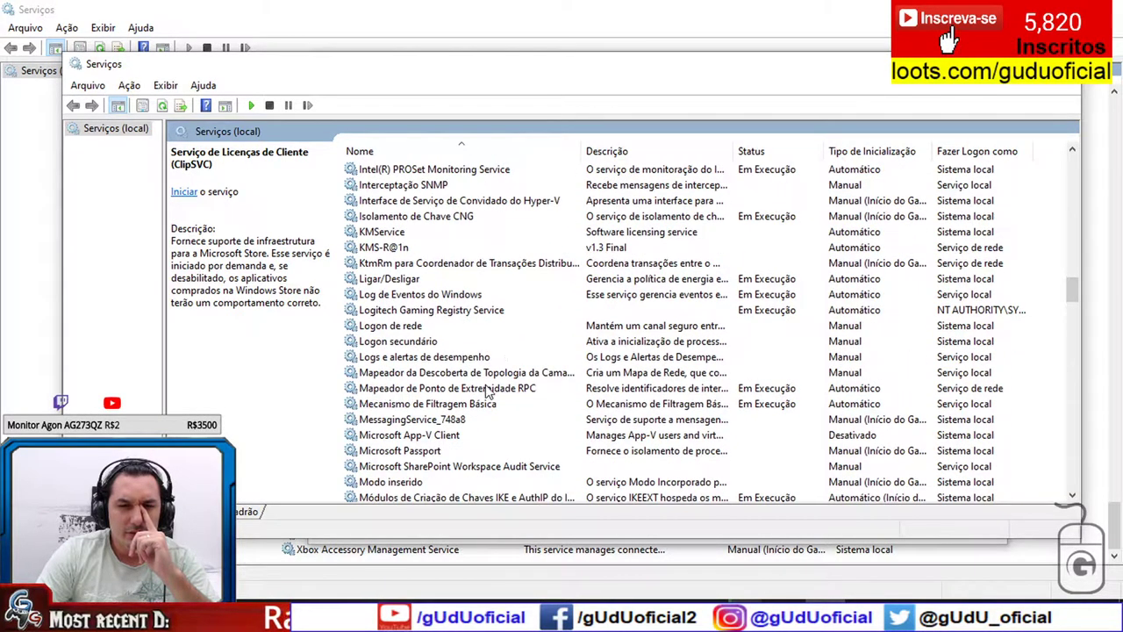
{"action": "scroll", "coordinate": [490, 392], "scroll_direction": "down", "scroll_amount": 5}
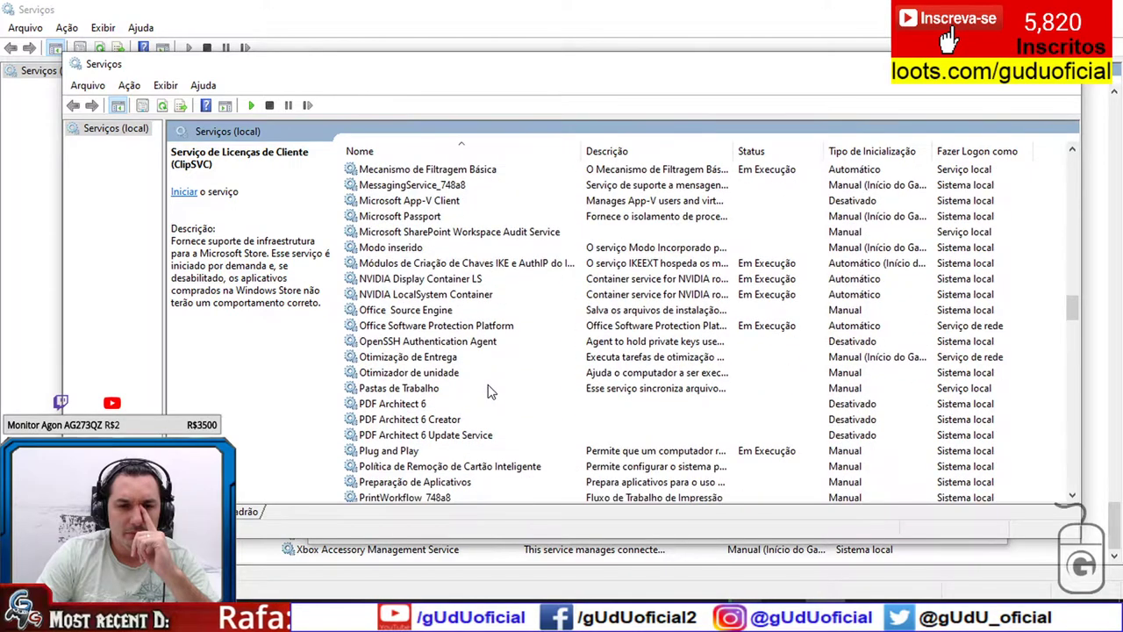
{"action": "scroll", "coordinate": [435, 461], "scroll_direction": "down", "scroll_amount": 1}
{"action": "left_click", "coordinate": [461, 422]}
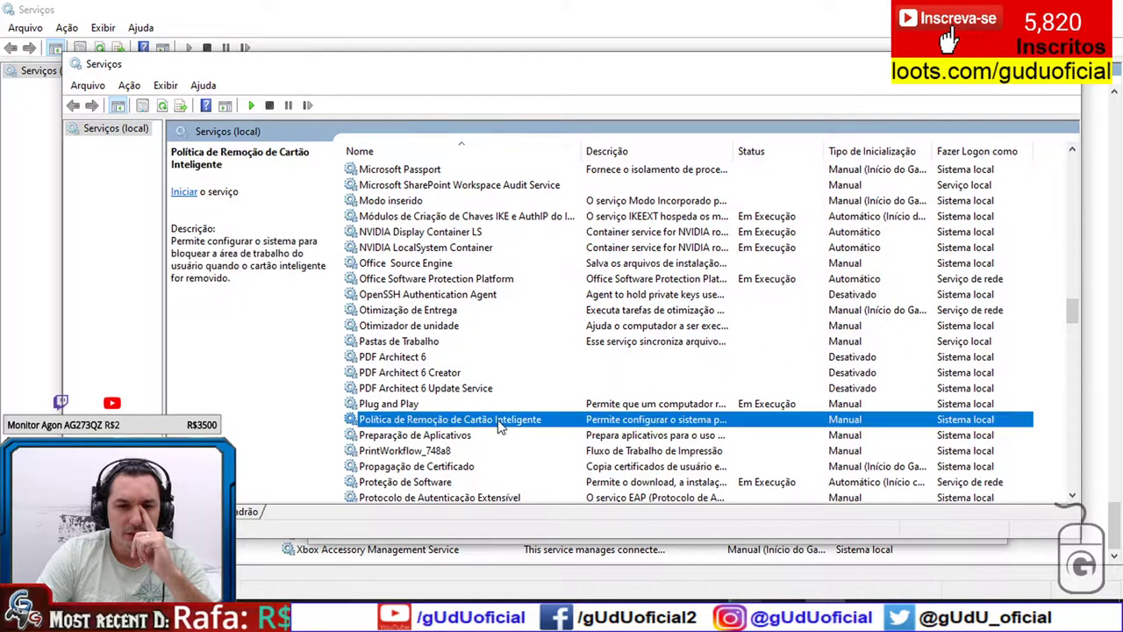
{"action": "scroll", "coordinate": [498, 426], "scroll_direction": "down", "scroll_amount": 1}
{"action": "left_click", "coordinate": [475, 452]}
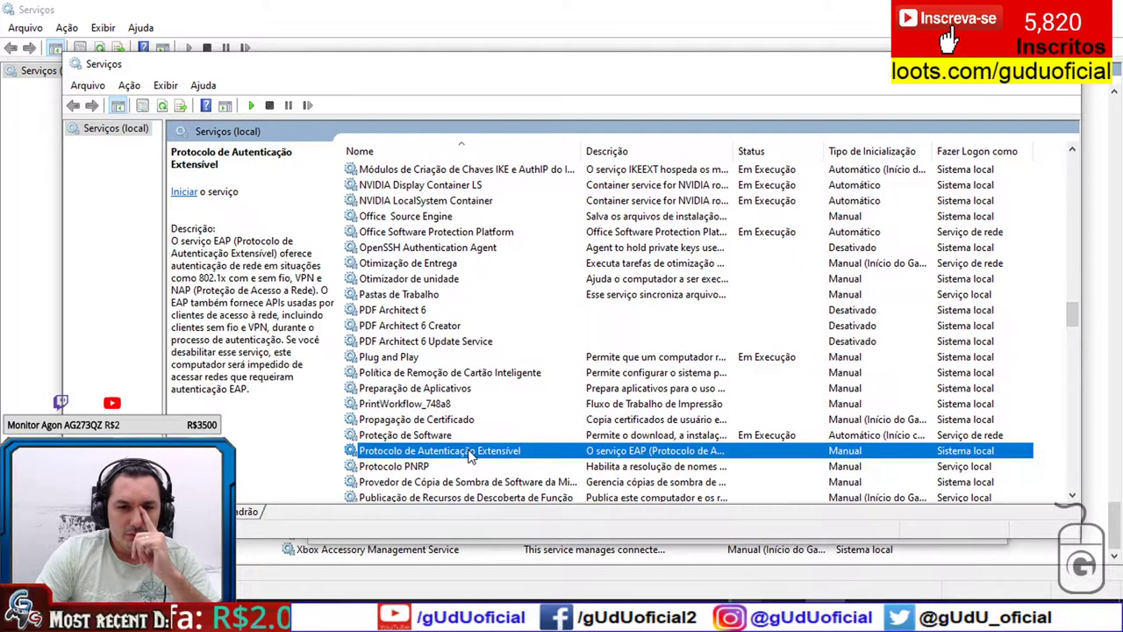
{"action": "left_click", "coordinate": [460, 435]}
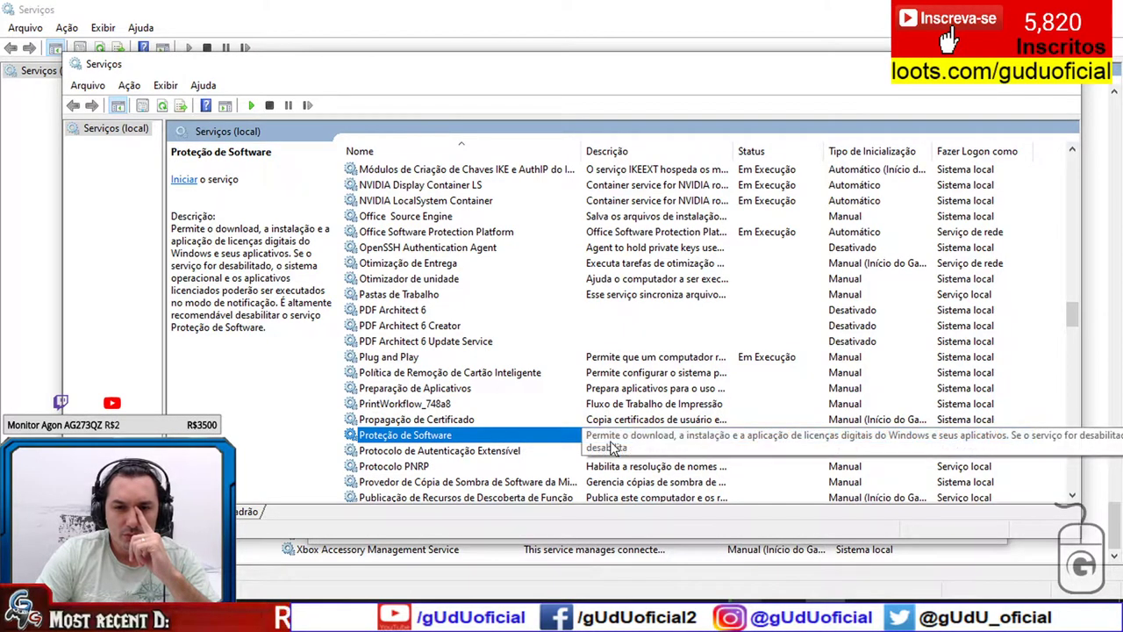
{"action": "scroll", "coordinate": [499, 444], "scroll_direction": "down", "scroll_amount": 1}
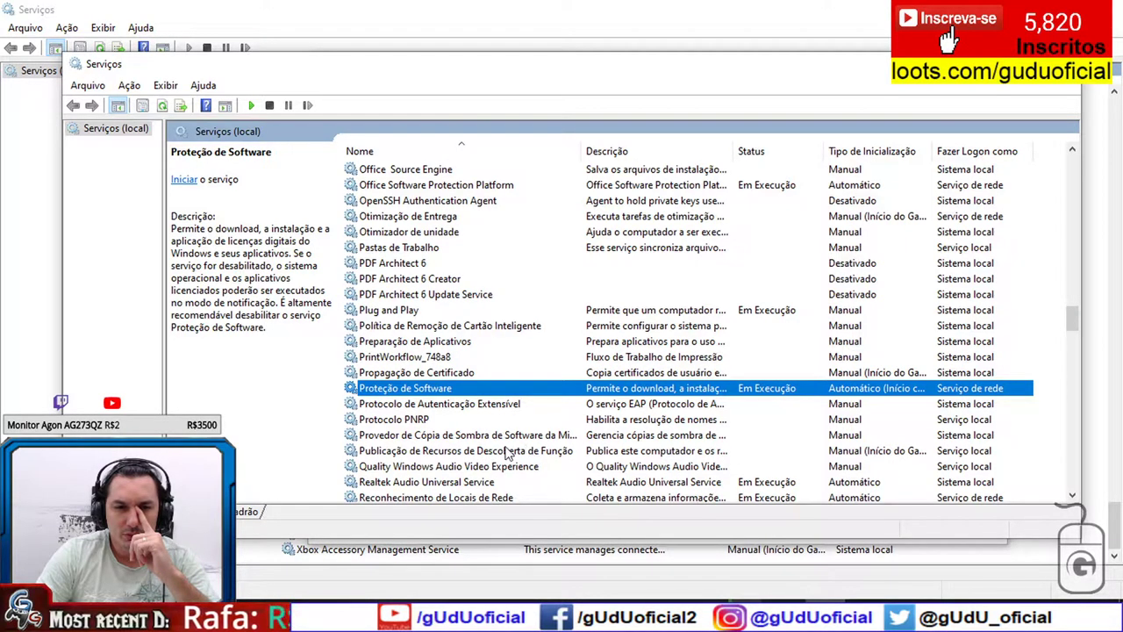
{"action": "left_click", "coordinate": [173, 228]}
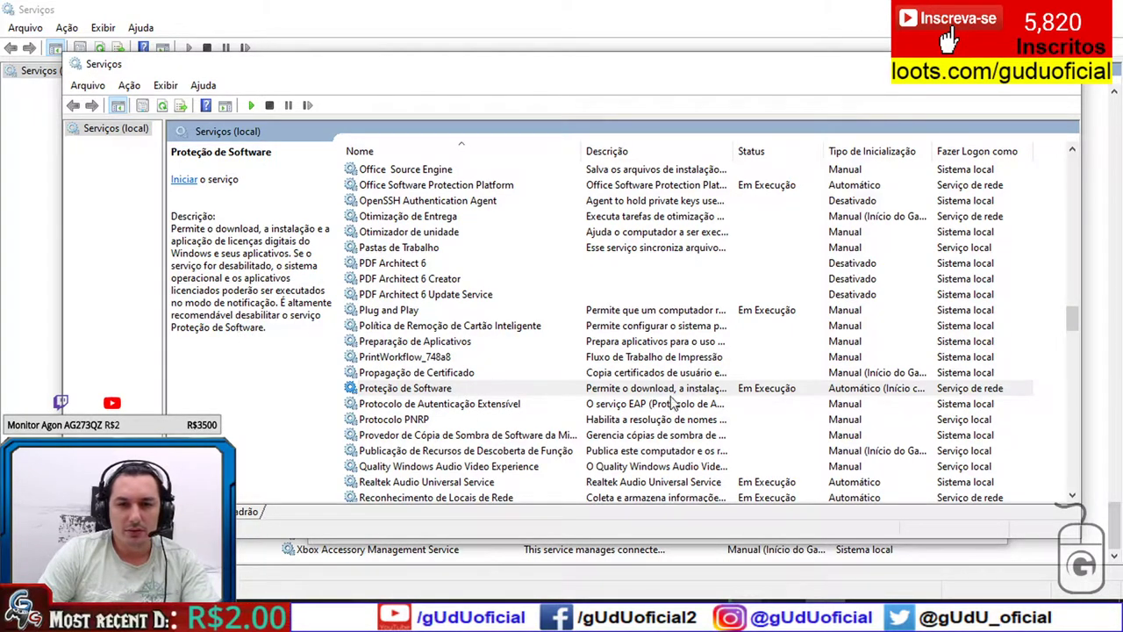
Stop the Proteção de Software service from its properties, accept the dialog, and reselect the service in the list
{"action": "double_click", "coordinate": [400, 391]}
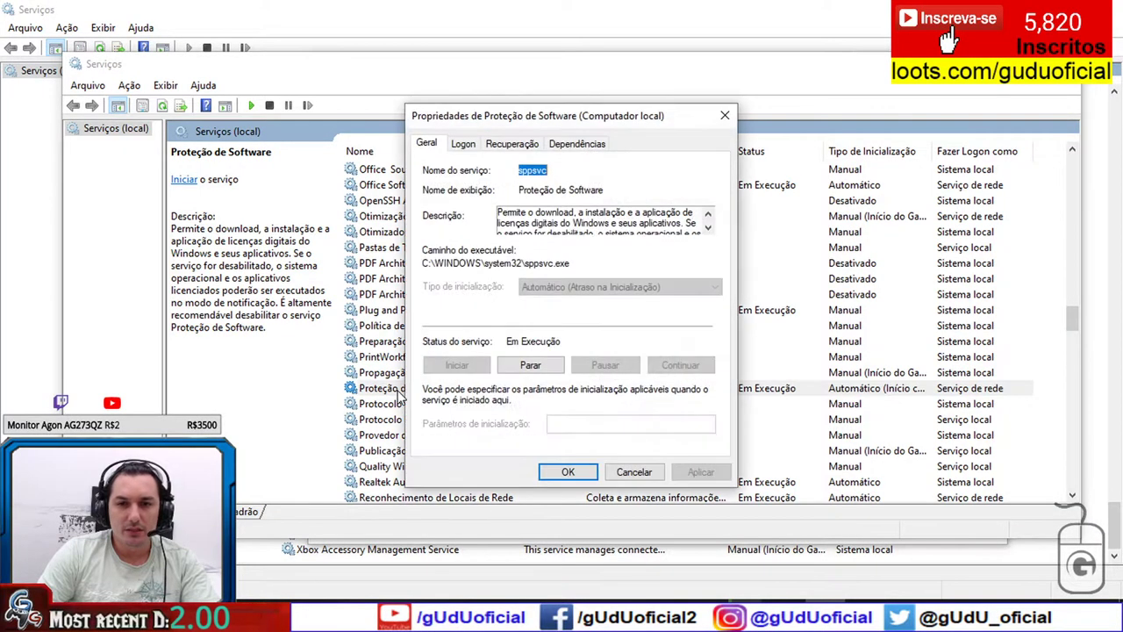
{"action": "left_click", "coordinate": [536, 366]}
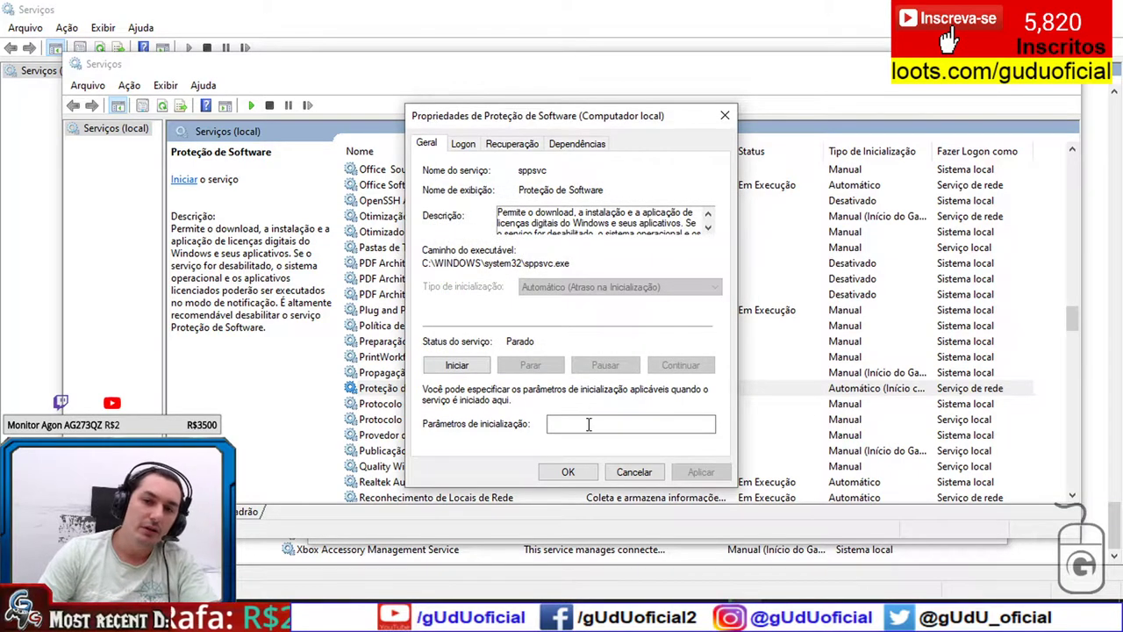
{"action": "left_click", "coordinate": [568, 472]}
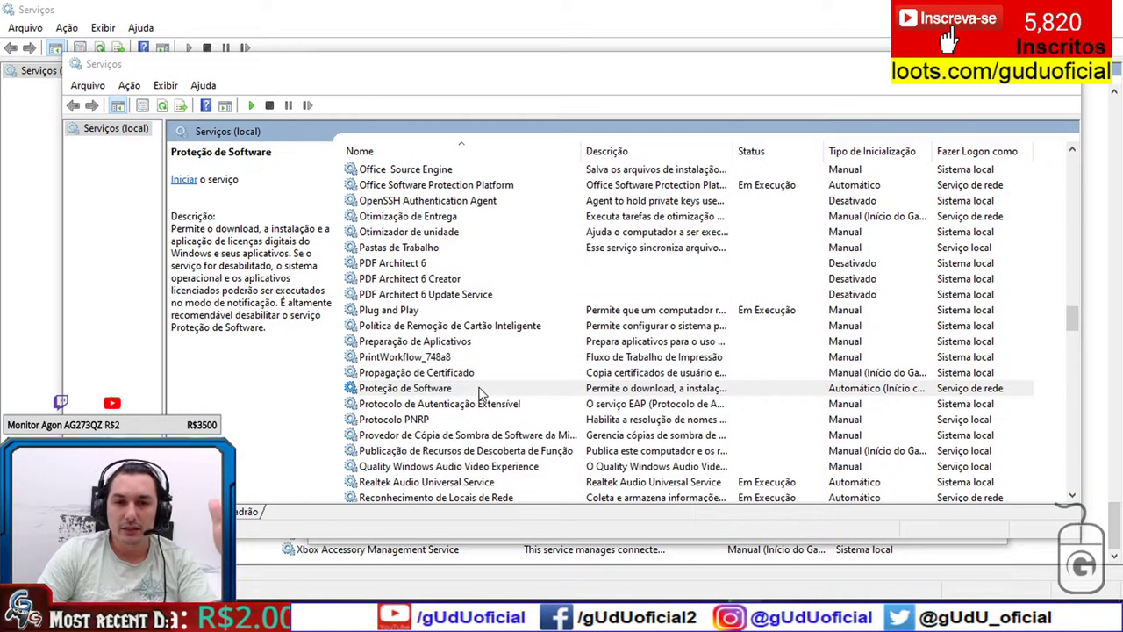
{"action": "left_click", "coordinate": [481, 393]}
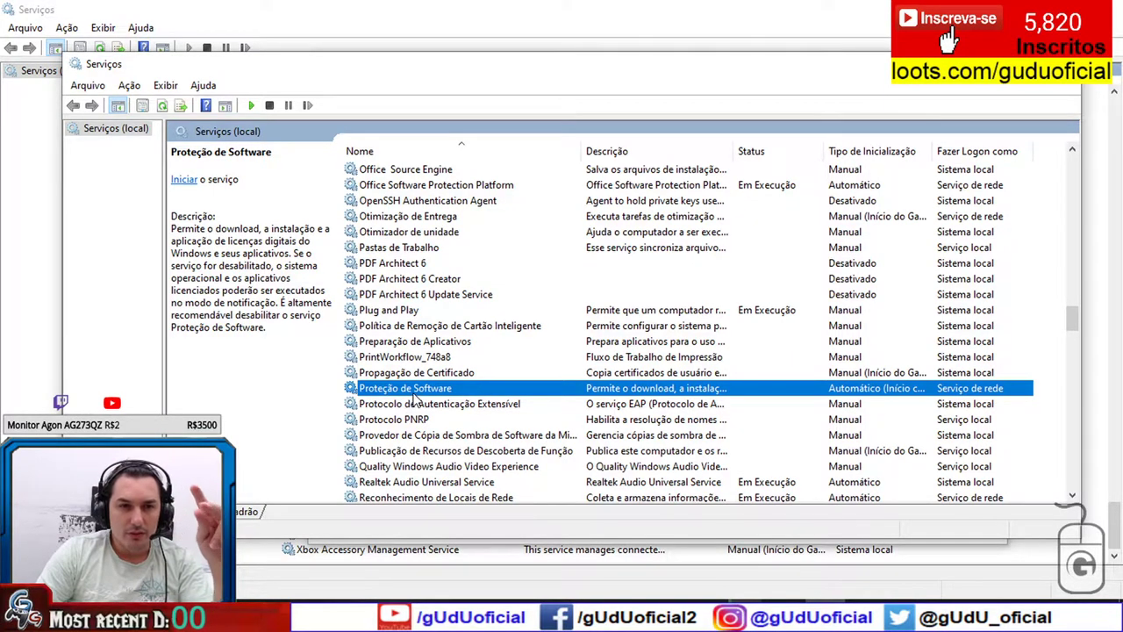
Look through the services listed after Proteção de Software, examining their status and startup types, and return to Proteção de Software
{"action": "scroll", "coordinate": [512, 393], "scroll_direction": "down", "scroll_amount": 10}
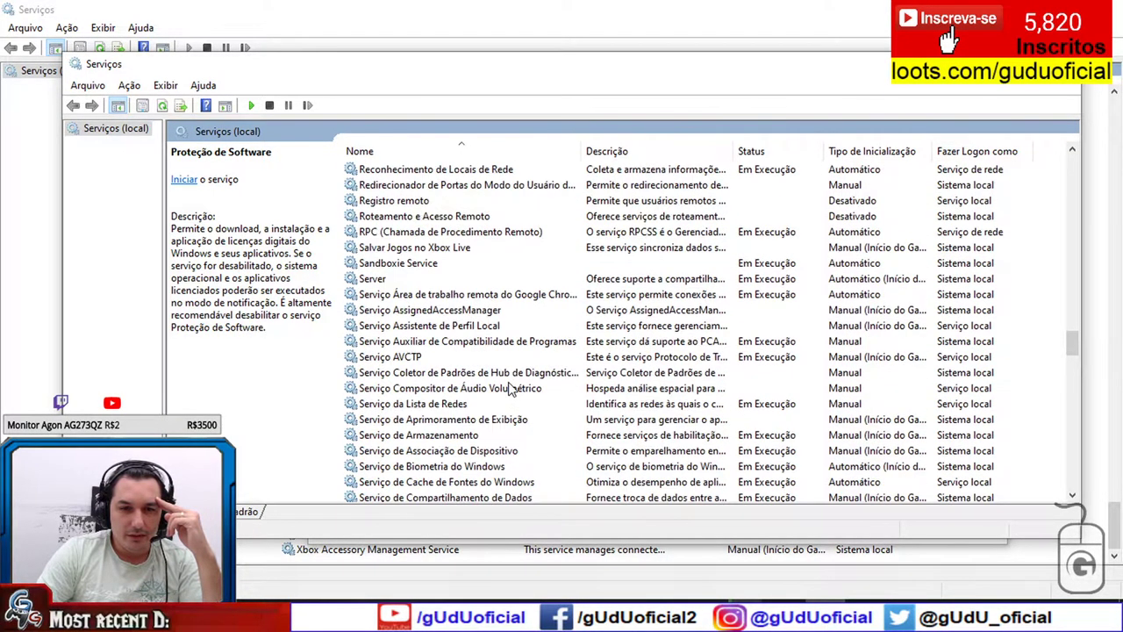
{"action": "scroll", "coordinate": [512, 390], "scroll_direction": "down", "scroll_amount": 6}
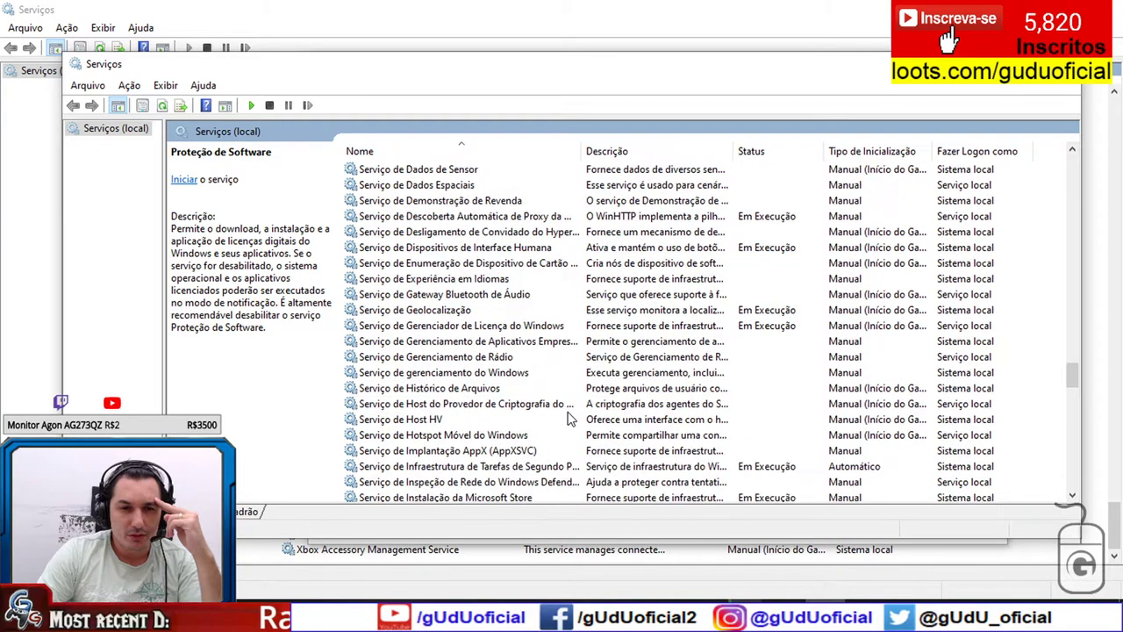
{"action": "scroll", "coordinate": [567, 420], "scroll_direction": "down", "scroll_amount": 2}
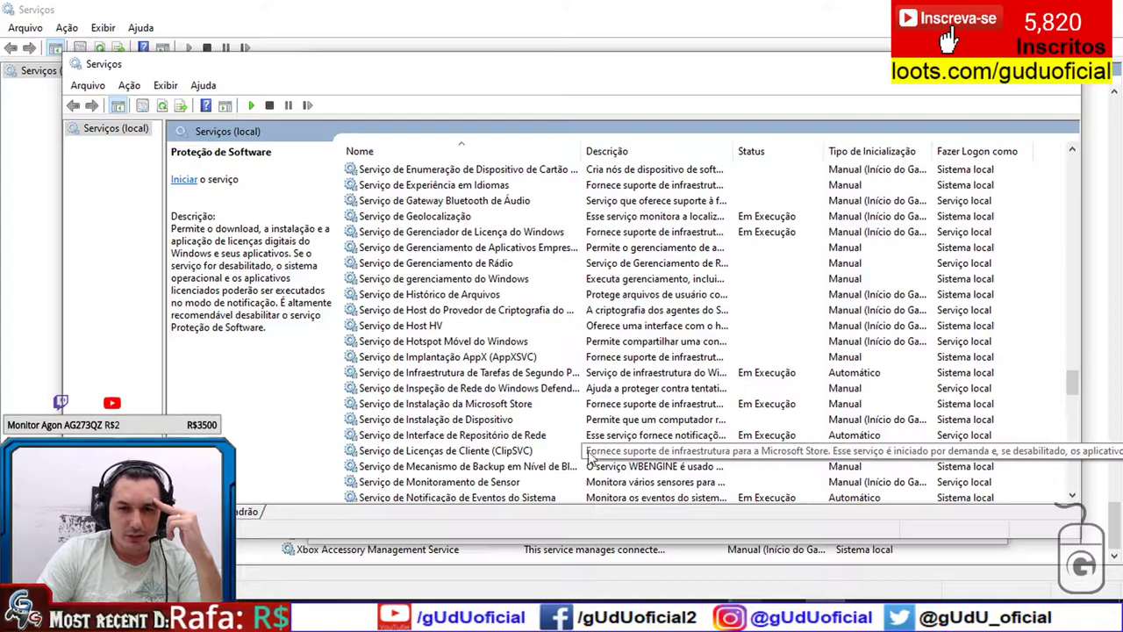
{"action": "scroll", "coordinate": [489, 446], "scroll_direction": "down", "scroll_amount": 1}
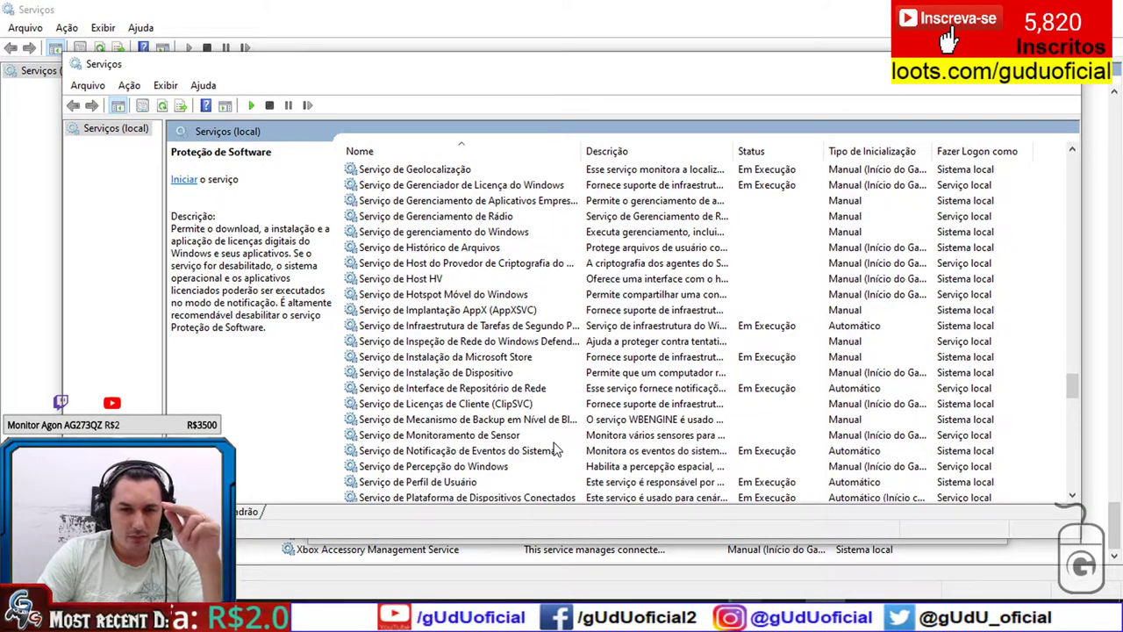
{"action": "scroll", "coordinate": [465, 413], "scroll_direction": "up", "scroll_amount": 15}
{"action": "scroll", "coordinate": [457, 379], "scroll_direction": "up", "scroll_amount": 2}
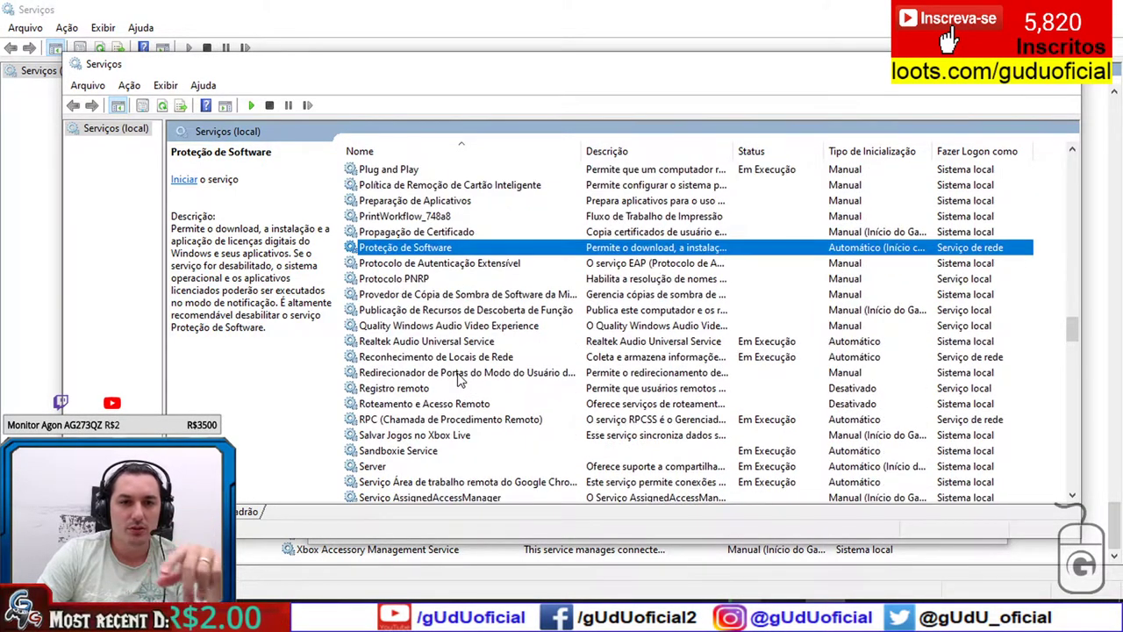
Open the Proteção de Software properties, highlight the service name sppsvc, and try to stop the service
{"action": "double_click", "coordinate": [537, 249]}
{"action": "left_click", "coordinate": [533, 173]}
{"action": "left_click_drag", "start_coordinate": [550, 172], "coordinate": [516, 173]}
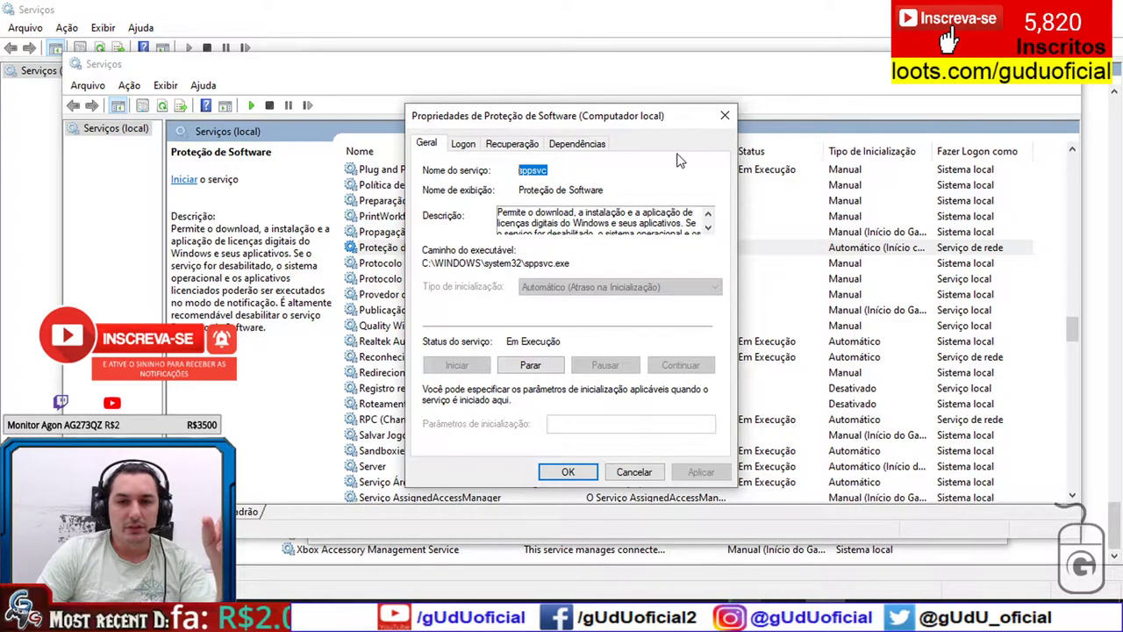
{"action": "left_click", "coordinate": [542, 367]}
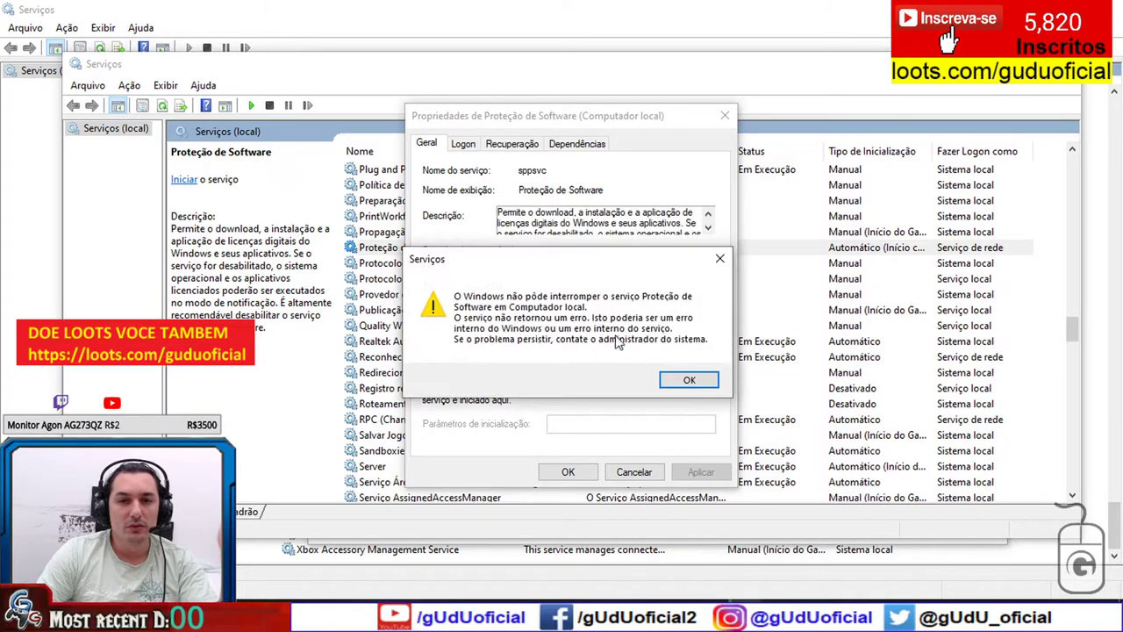
{"action": "left_click", "coordinate": [707, 380]}
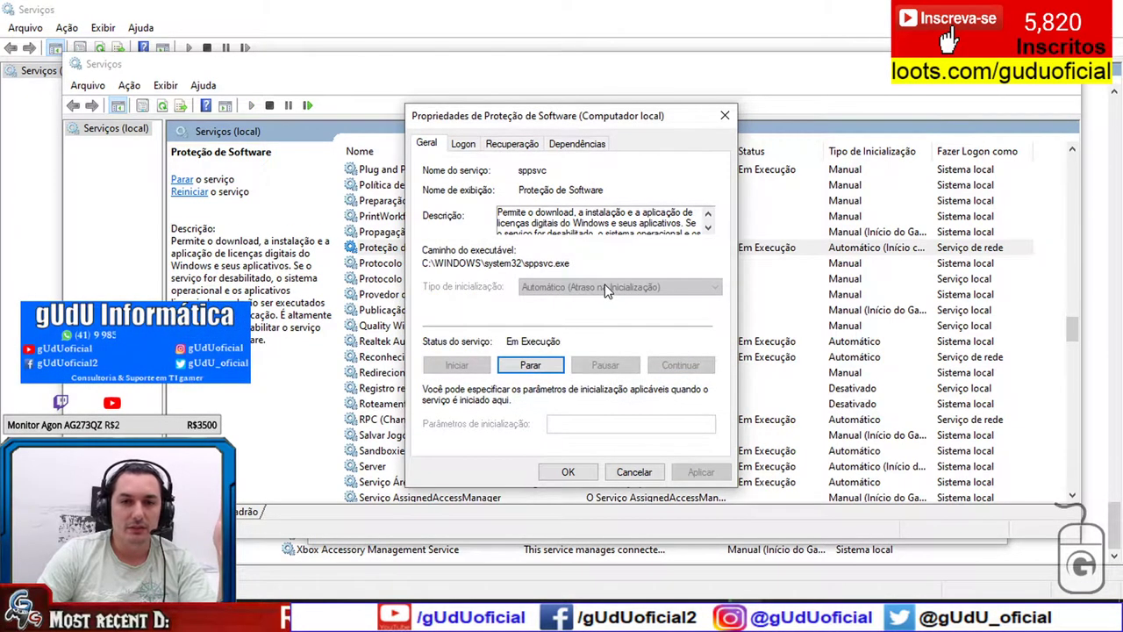
Review the recovery, logon and general properties of Proteção de Software, highlight its service name, and close the properties
{"action": "left_click", "coordinate": [512, 143]}
{"action": "left_click", "coordinate": [463, 144]}
{"action": "left_click", "coordinate": [425, 143]}
{"action": "double_click", "coordinate": [531, 170]}
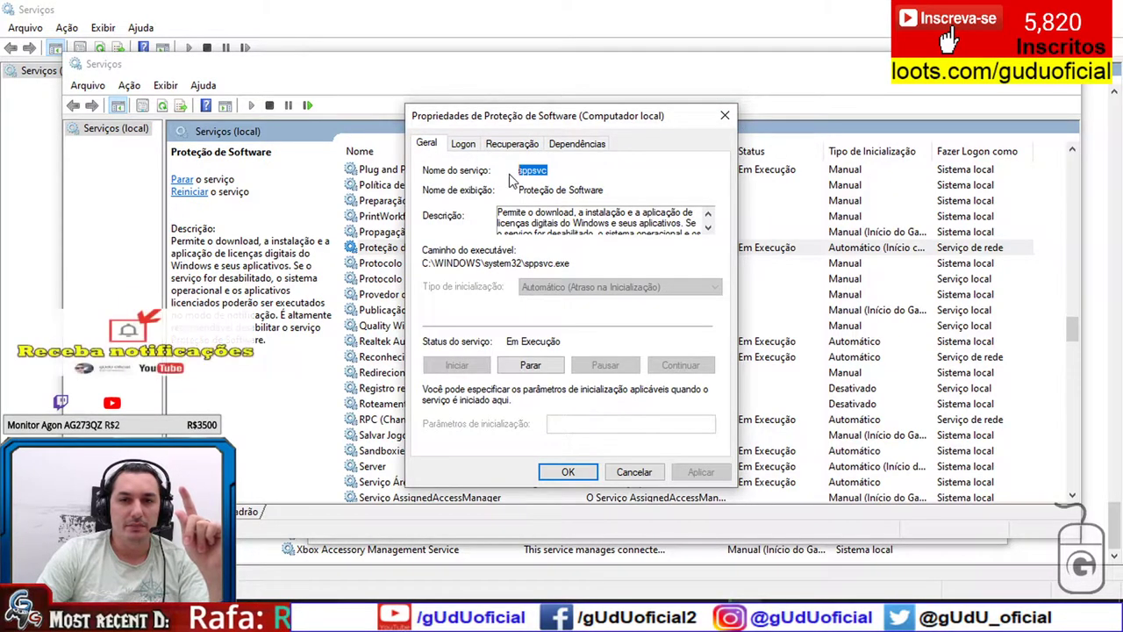
{"action": "left_click", "coordinate": [725, 115]}
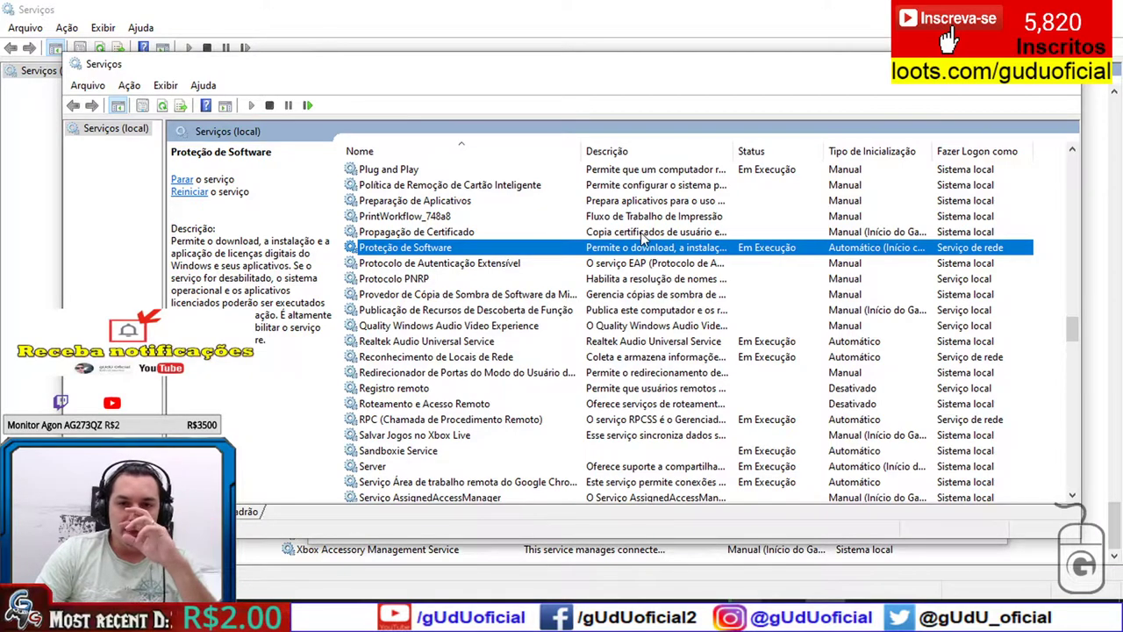
Locate the KMService and KMS-R@1n services in the list and check their descriptions
{"action": "scroll", "coordinate": [458, 285], "scroll_direction": "up", "scroll_amount": 2}
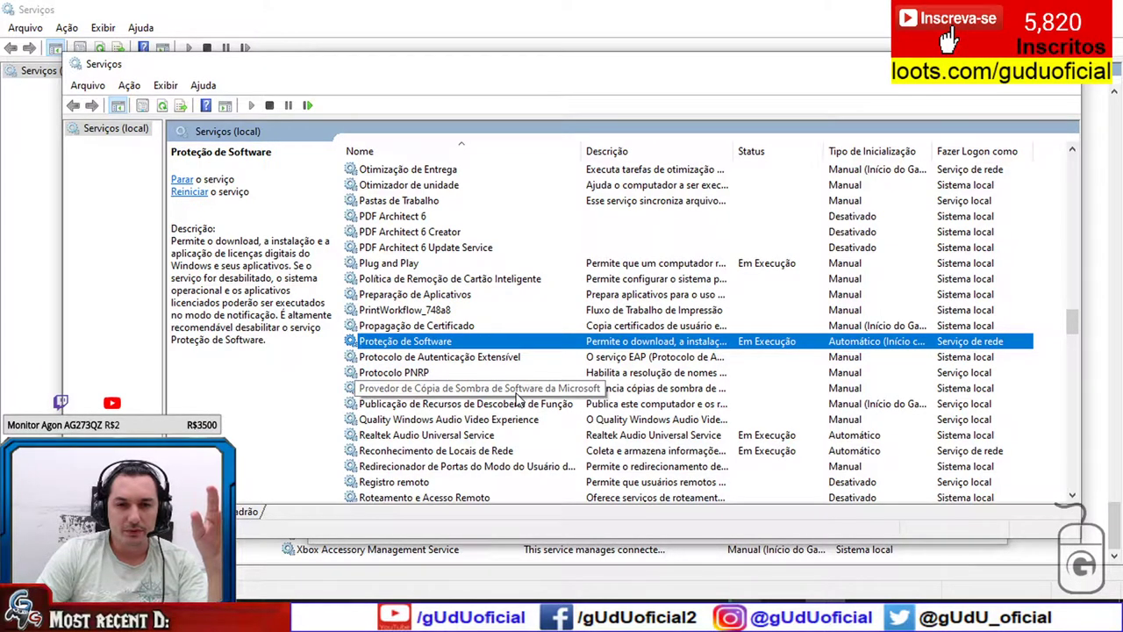
{"action": "scroll", "coordinate": [518, 400], "scroll_direction": "up", "scroll_amount": 5}
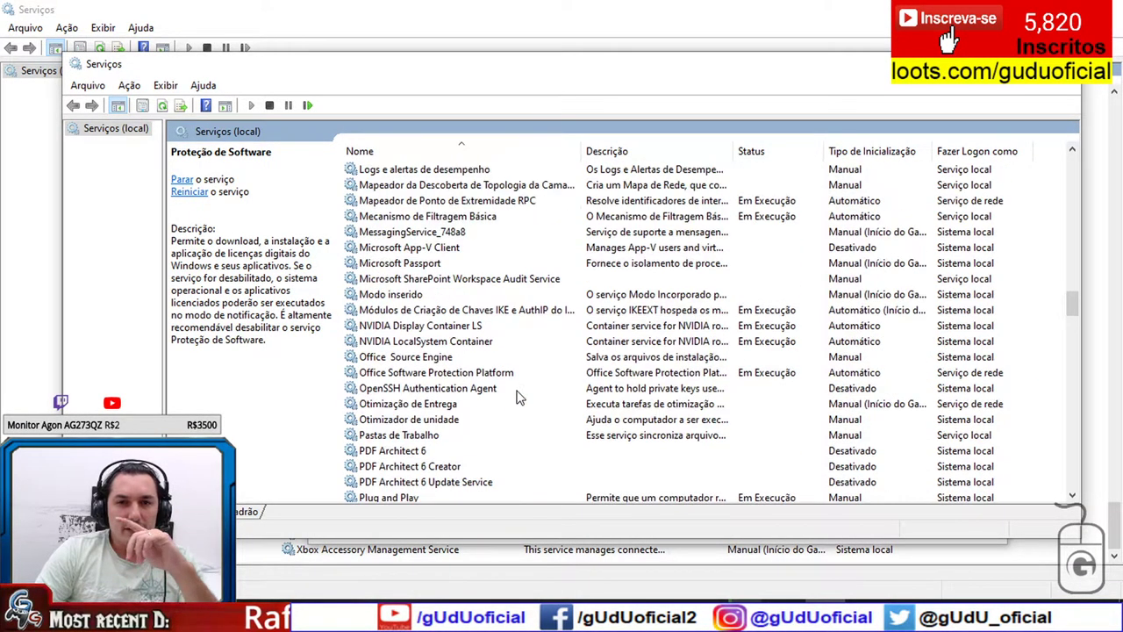
{"action": "scroll", "coordinate": [517, 399], "scroll_direction": "up", "scroll_amount": 7}
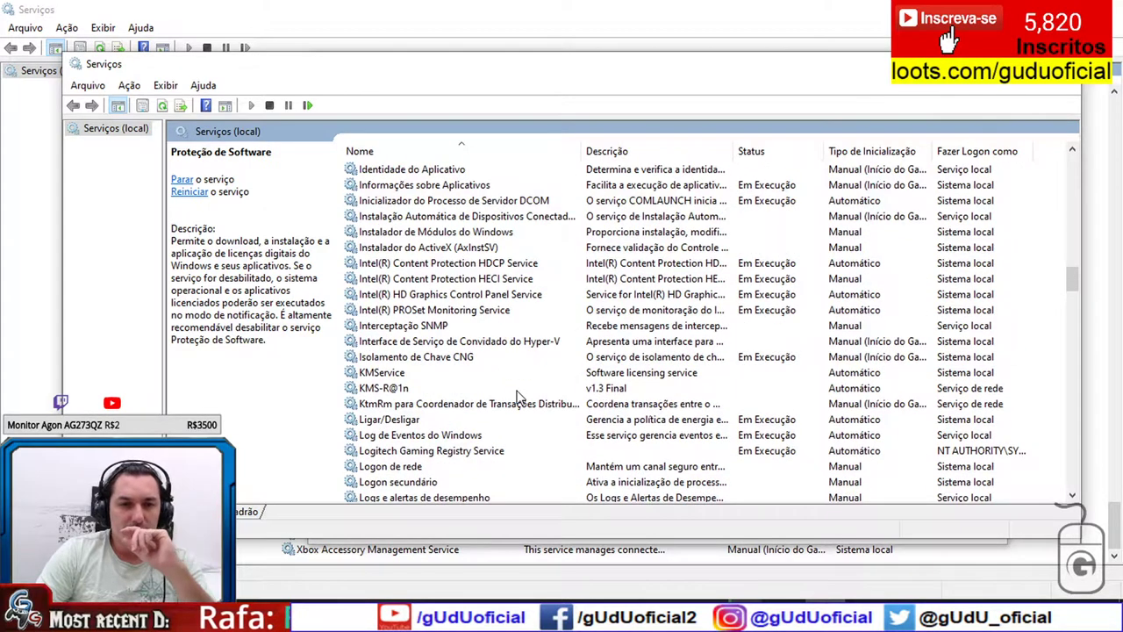
{"action": "left_click", "coordinate": [614, 376]}
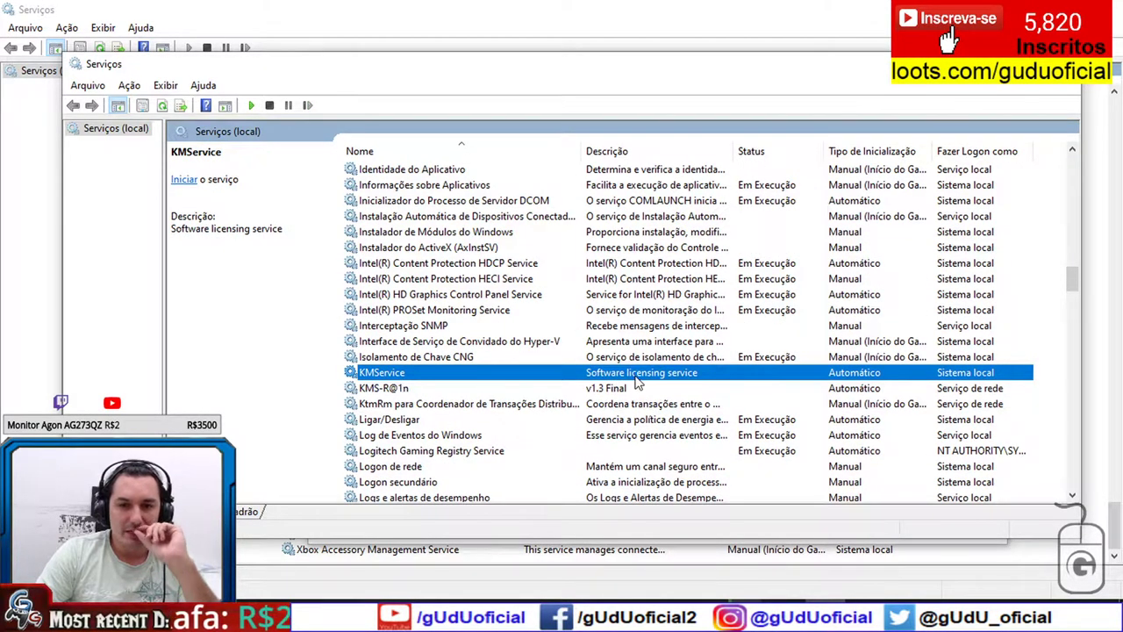
{"action": "left_click", "coordinate": [402, 391]}
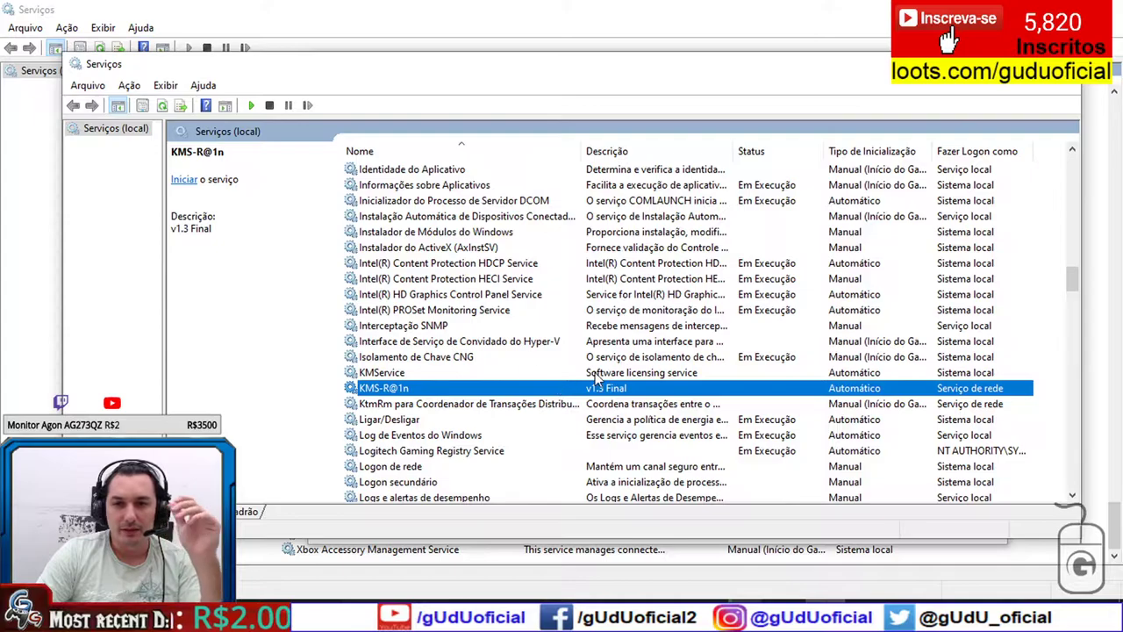
Look through the services list from its beginning and select Proteção de Software to examine its status and description
{"action": "scroll", "coordinate": [503, 373], "scroll_direction": "up", "scroll_amount": 2}
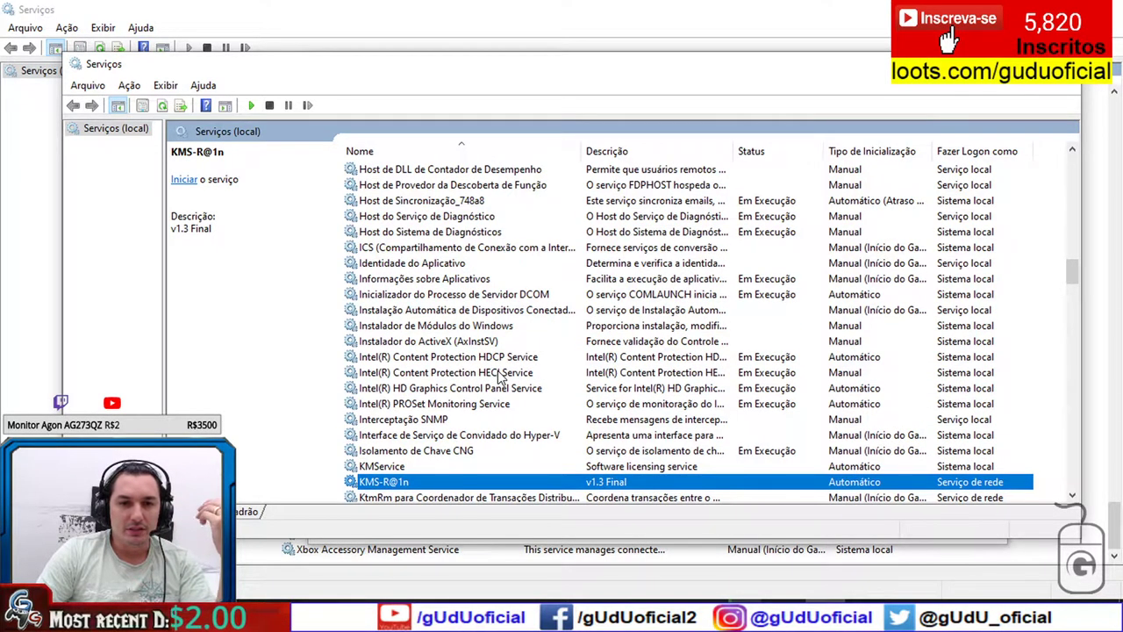
{"action": "scroll", "coordinate": [499, 377], "scroll_direction": "up", "scroll_amount": 15}
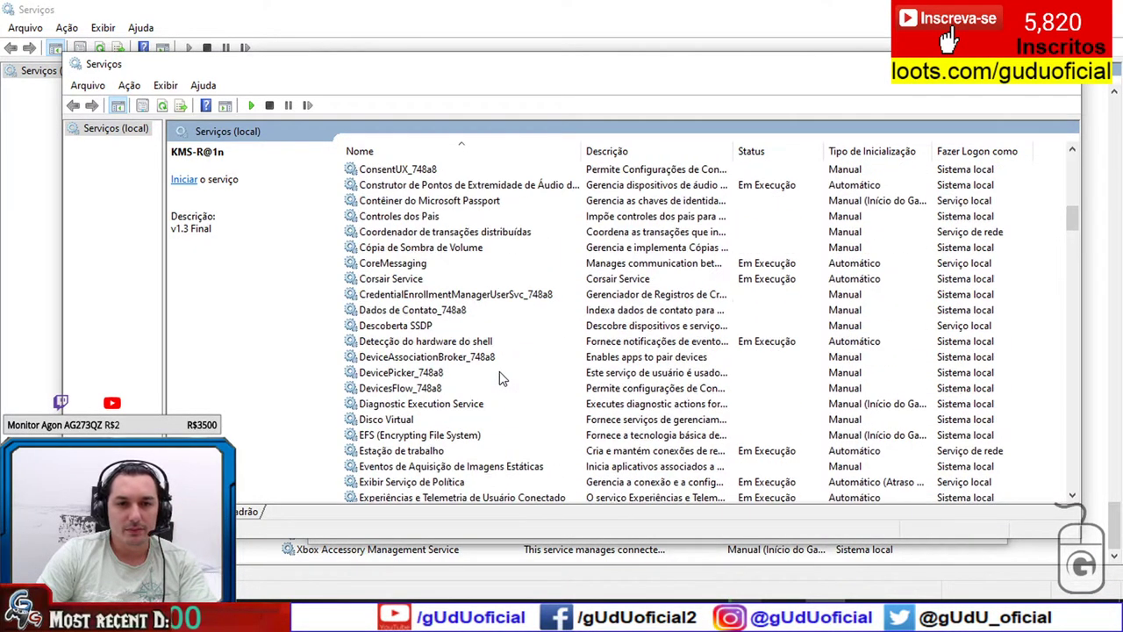
{"action": "scroll", "coordinate": [499, 378], "scroll_direction": "up", "scroll_amount": 3}
{"action": "scroll", "coordinate": [527, 382], "scroll_direction": "up", "scroll_amount": 3}
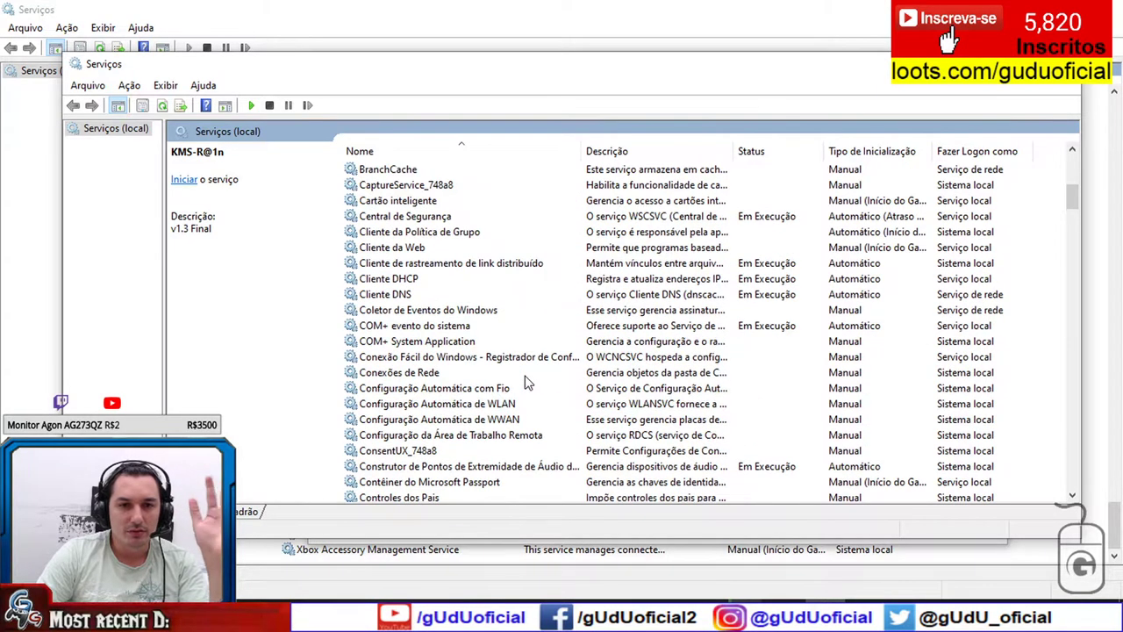
{"action": "scroll", "coordinate": [527, 381], "scroll_direction": "up", "scroll_amount": 8}
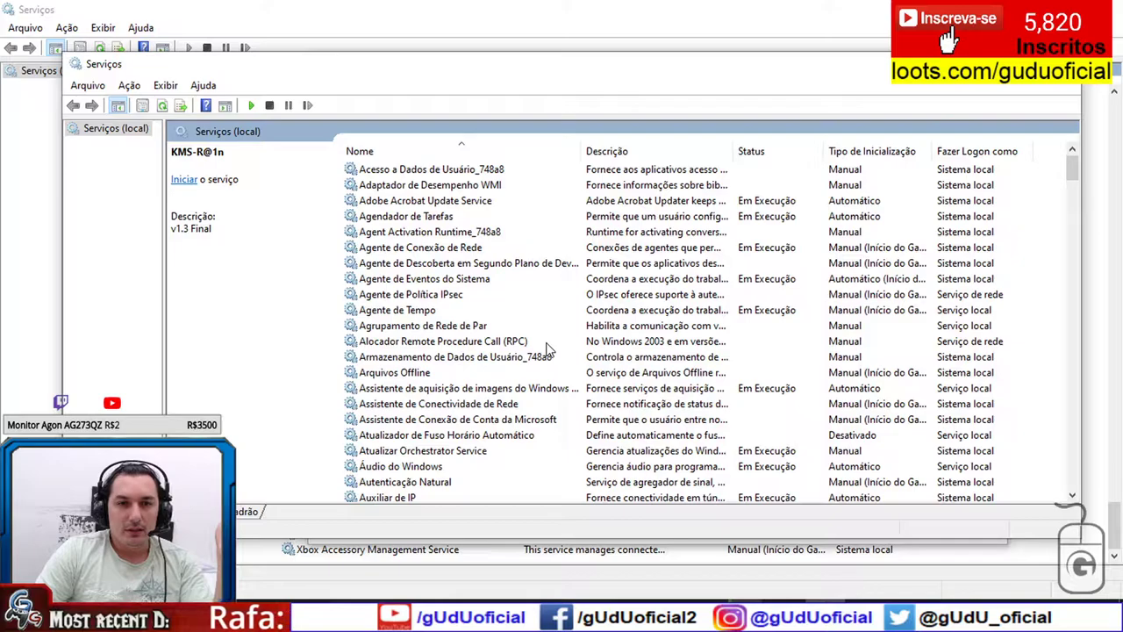
{"action": "scroll", "coordinate": [546, 349], "scroll_direction": "down", "scroll_amount": 20}
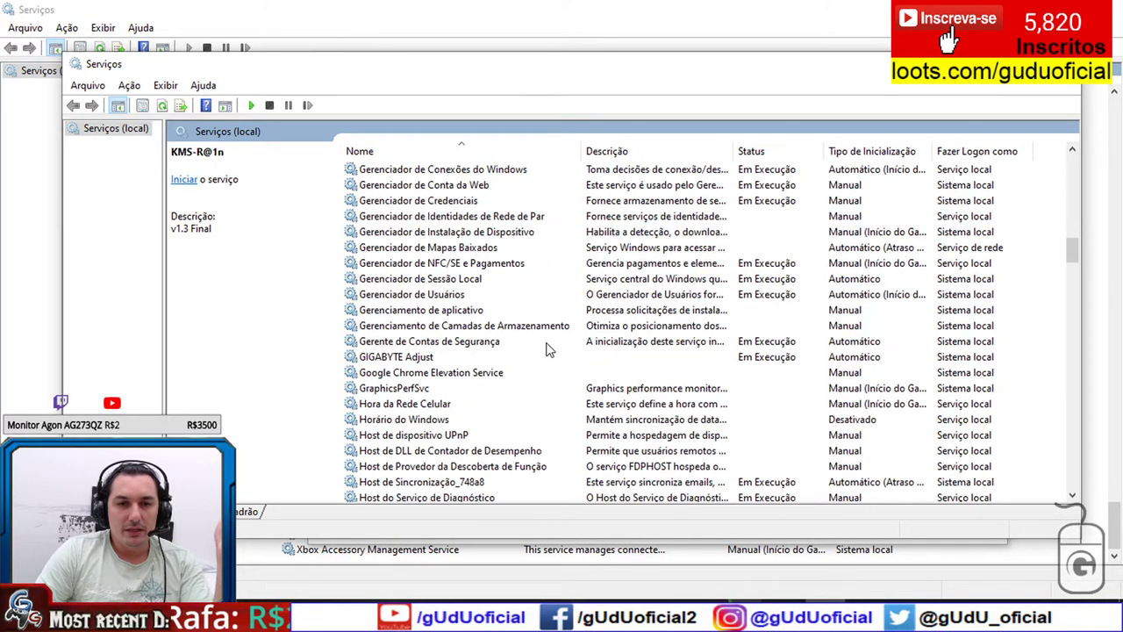
{"action": "scroll", "coordinate": [535, 349], "scroll_direction": "down", "scroll_amount": 13}
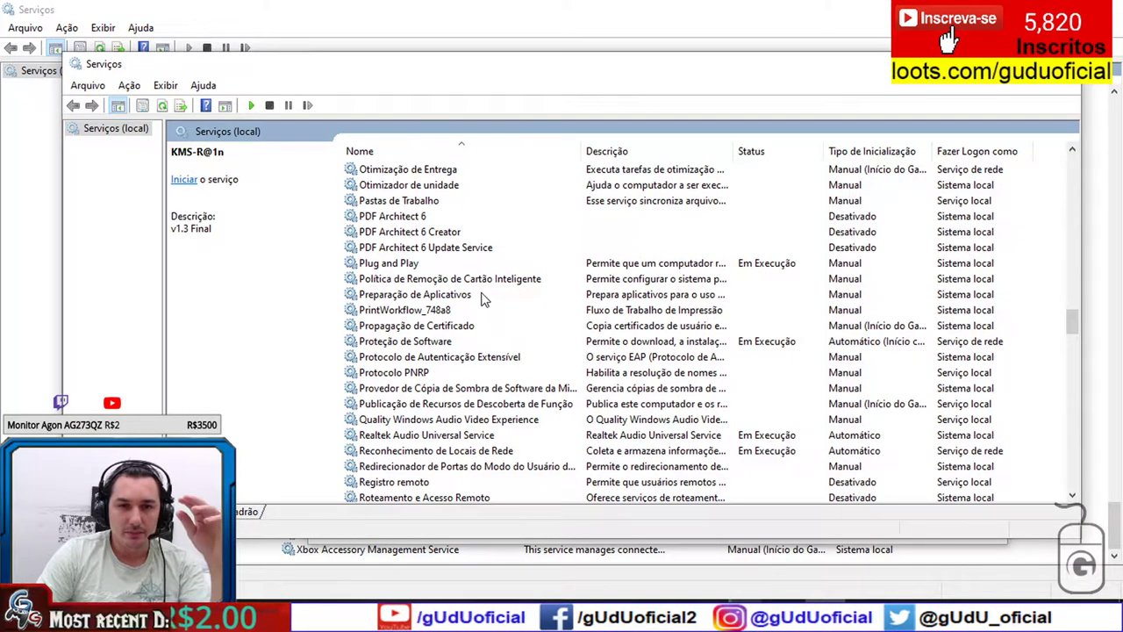
{"action": "left_click", "coordinate": [432, 341]}
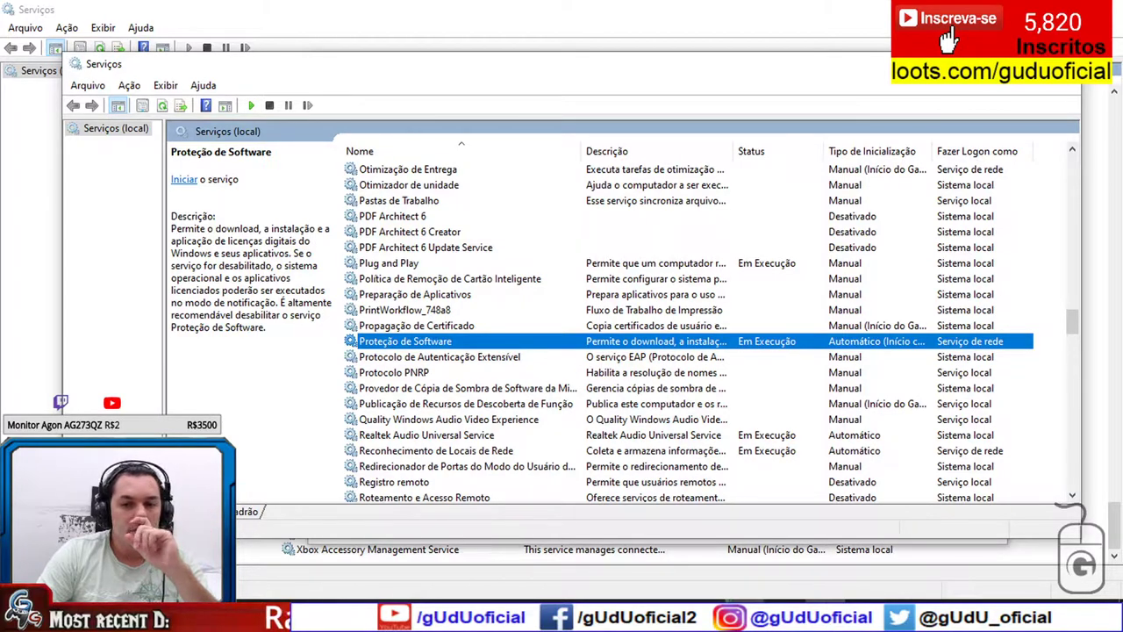
Switch to the Editor de Política de Grupo Local and look through the Componentes do Windows folders, selecting Privacidade de Aplicativos
{"action": "key", "text": "alt+Tab"}
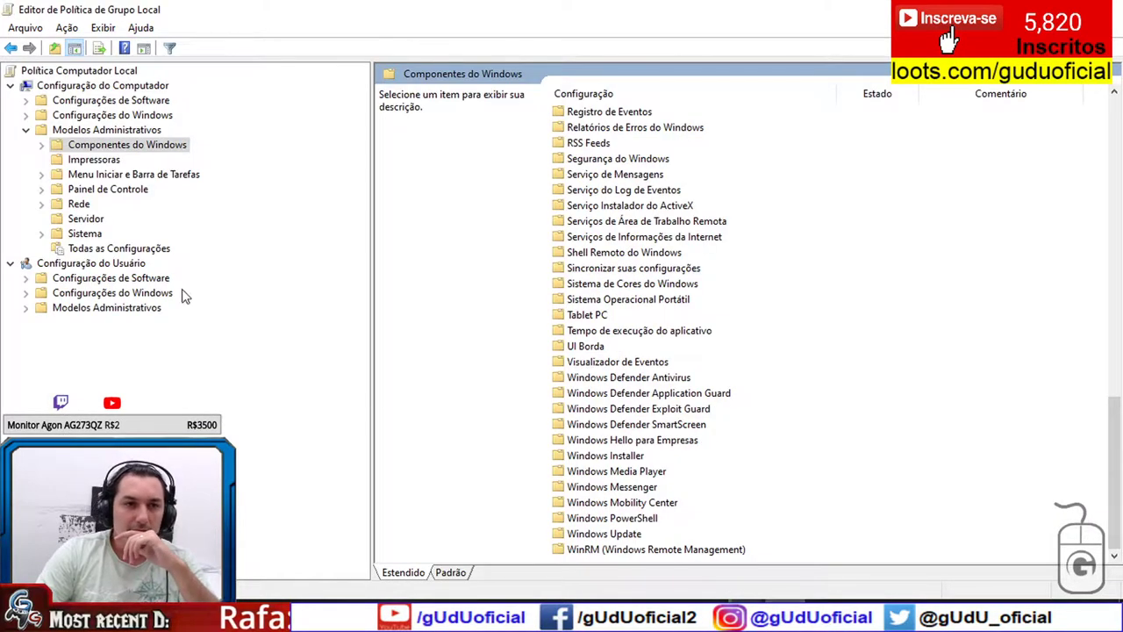
{"action": "left_click", "coordinate": [654, 238]}
{"action": "scroll", "coordinate": [760, 277], "scroll_direction": "up", "scroll_amount": 15}
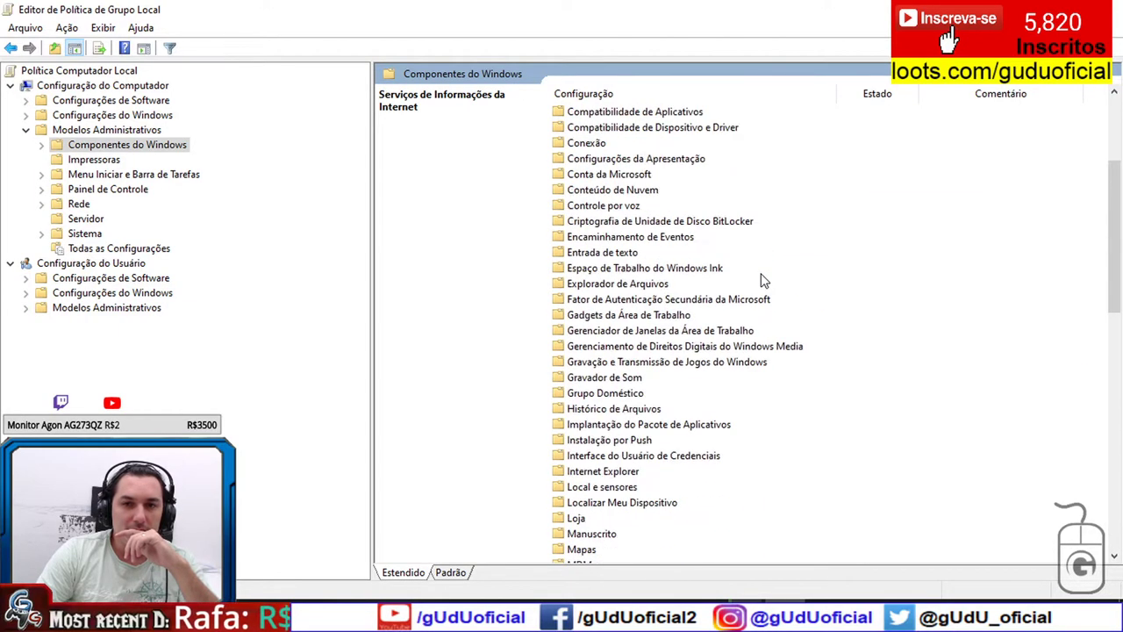
{"action": "scroll", "coordinate": [674, 245], "scroll_direction": "down", "scroll_amount": 5}
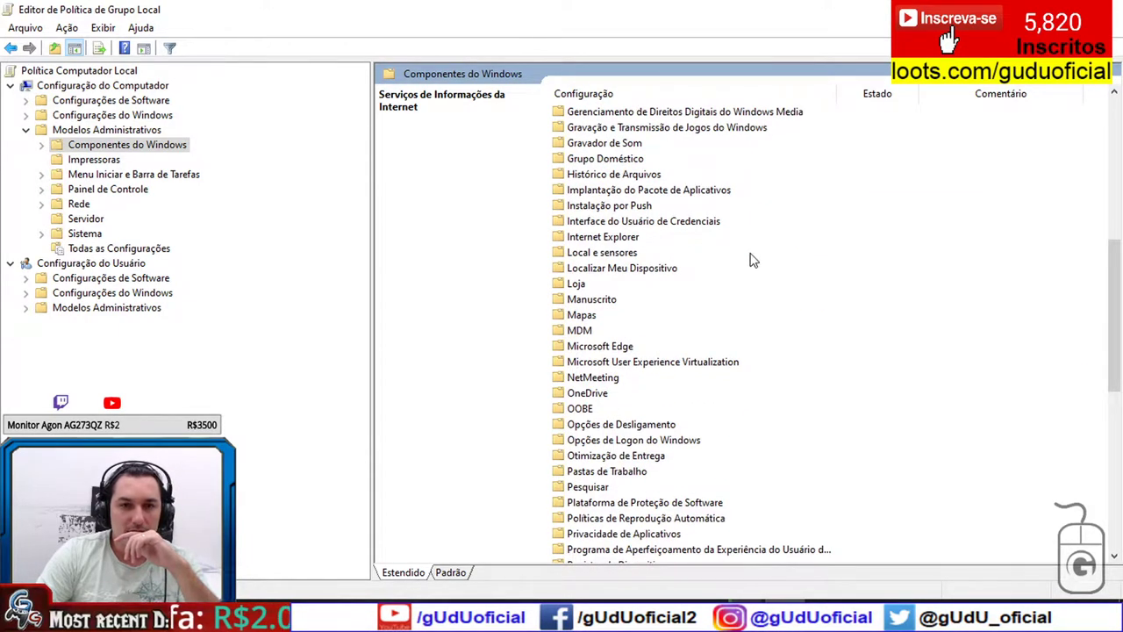
{"action": "left_click", "coordinate": [647, 206]}
{"action": "key", "text": "p"}
{"action": "key", "text": "r"}
{"action": "key", "text": "i"}
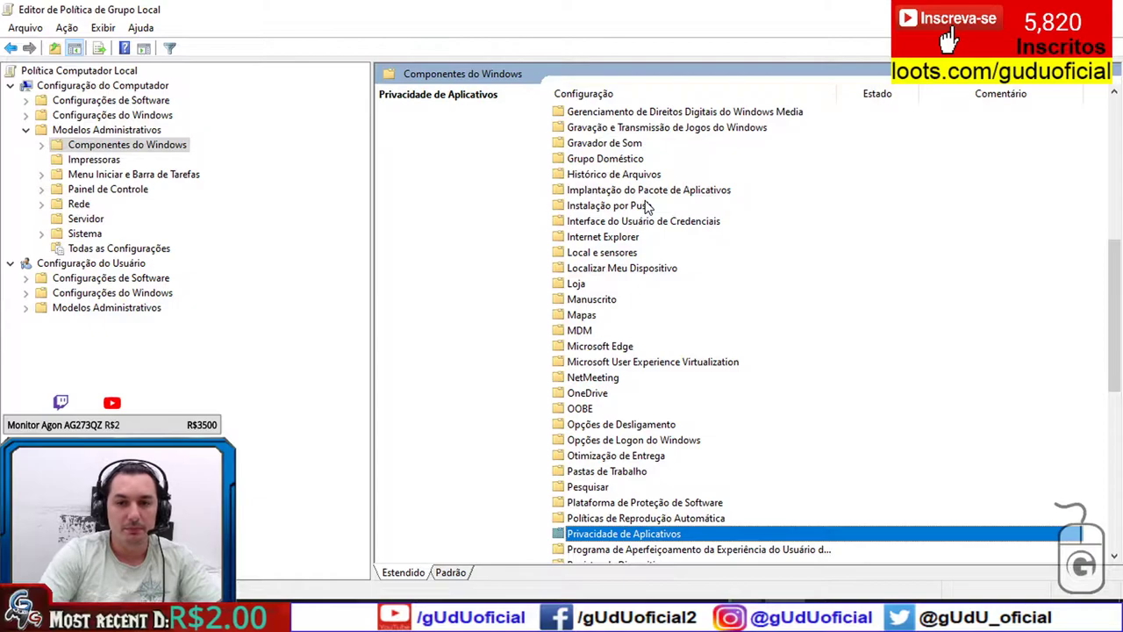
Select the Segurança do Windows policy folder and look through the neighbouring folders of Componentes do Windows
{"action": "scroll", "coordinate": [653, 209], "scroll_direction": "down", "scroll_amount": 2}
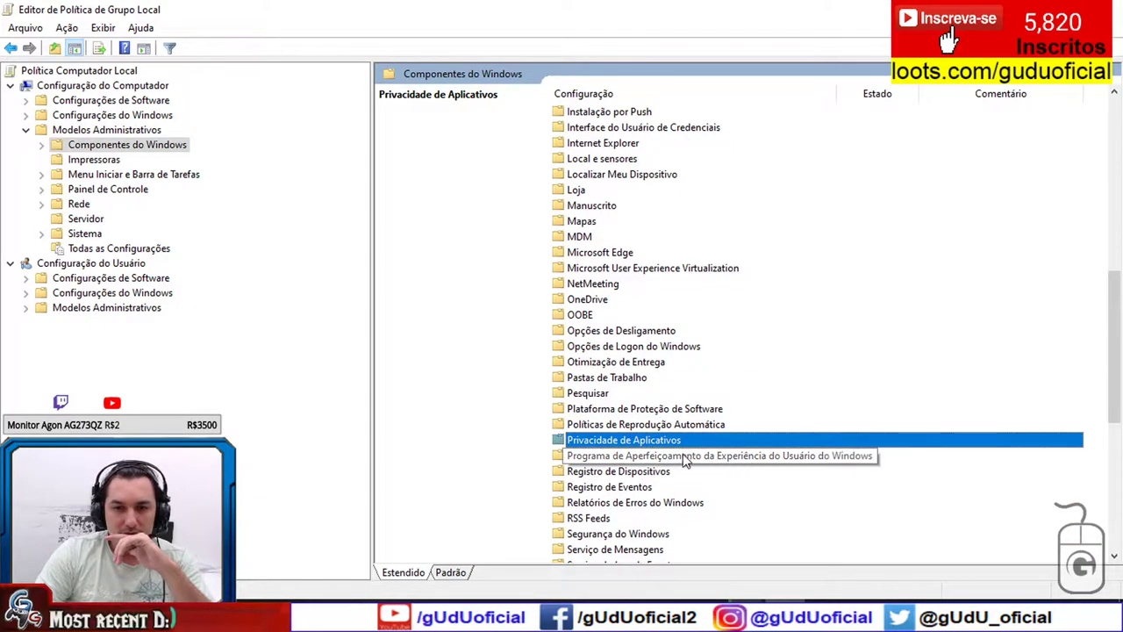
{"action": "scroll", "coordinate": [650, 485], "scroll_direction": "down", "scroll_amount": 1}
{"action": "key", "text": "s"}
{"action": "scroll", "coordinate": [722, 456], "scroll_direction": "down", "scroll_amount": 1}
{"action": "scroll", "coordinate": [674, 462], "scroll_direction": "down", "scroll_amount": 1}
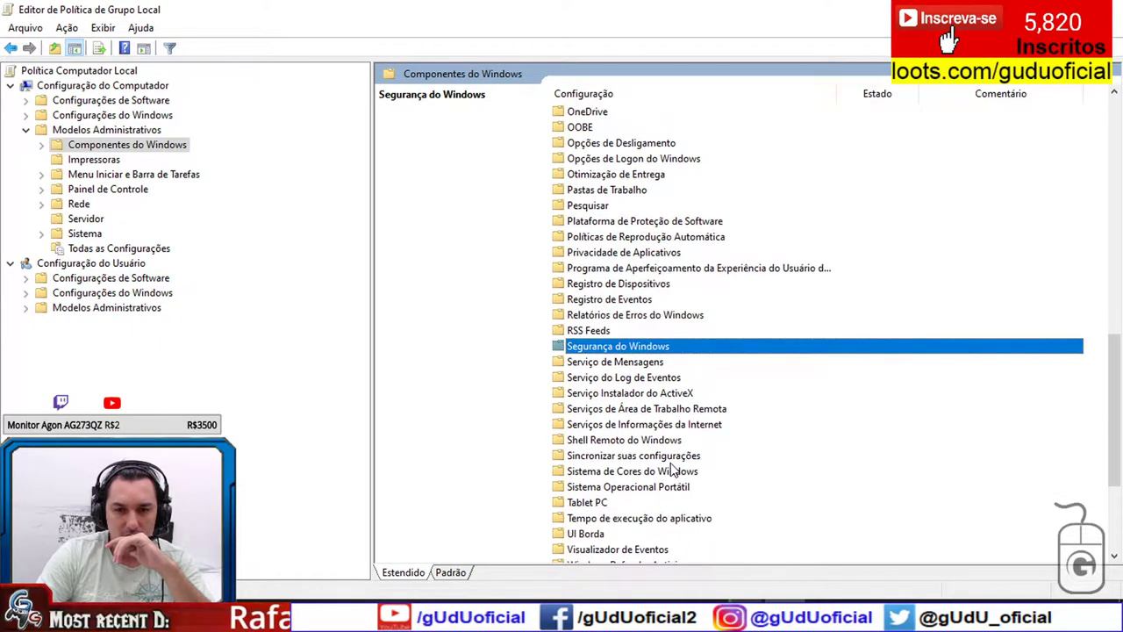
{"action": "scroll", "coordinate": [666, 516], "scroll_direction": "up", "scroll_amount": 7}
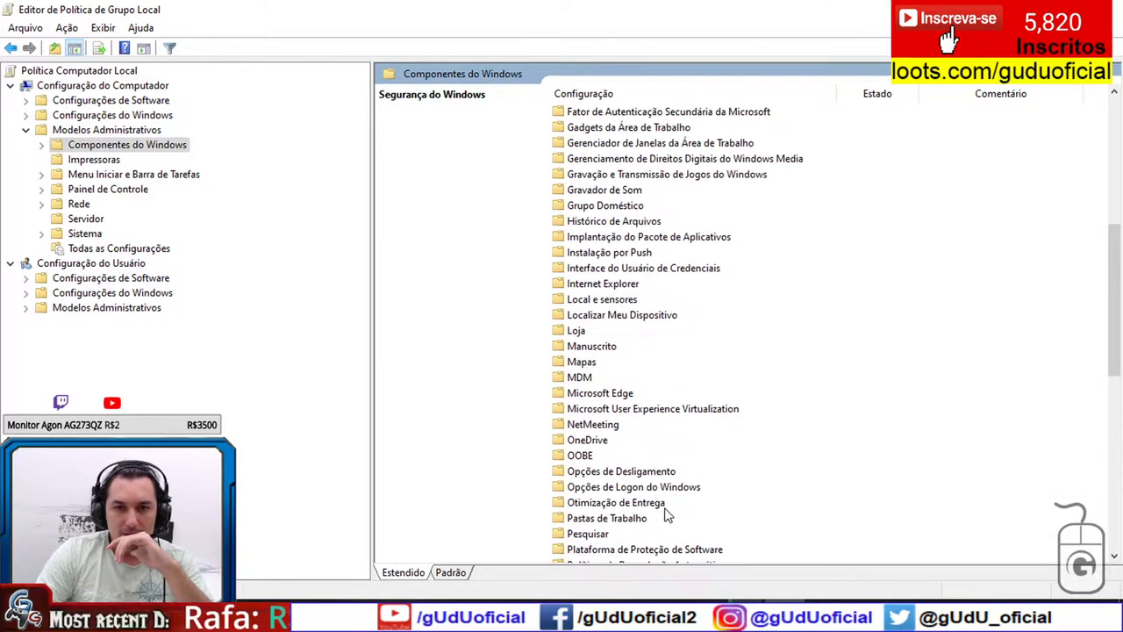
Examine the policies in the Interface do Usuário de Credenciais and Central de Segurança folders
{"action": "left_click", "coordinate": [676, 271]}
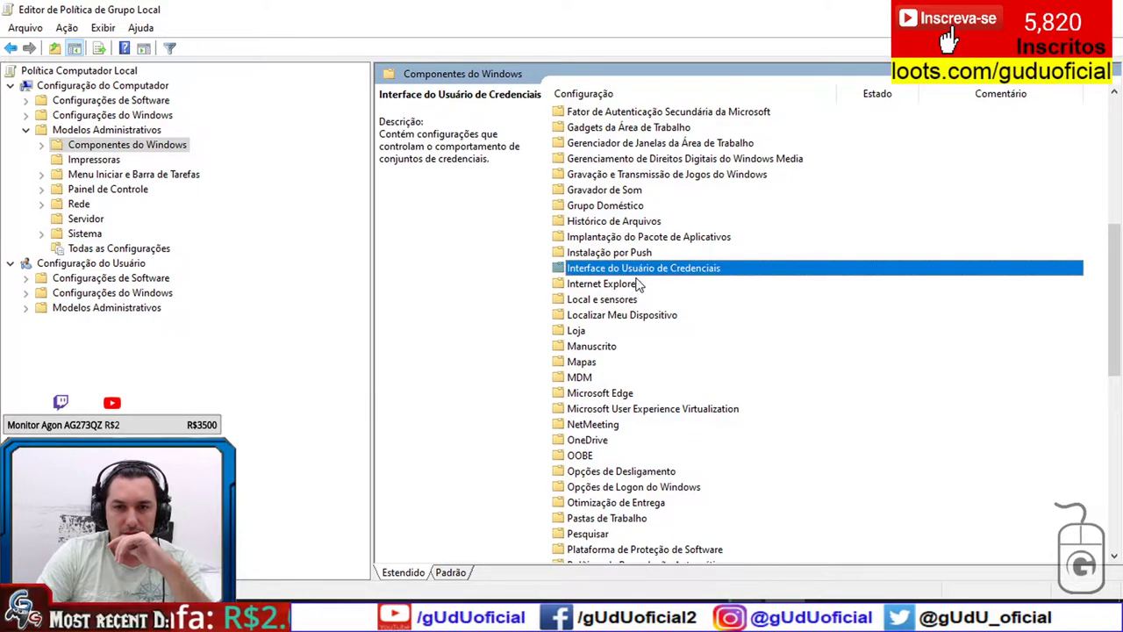
{"action": "double_click", "coordinate": [645, 272]}
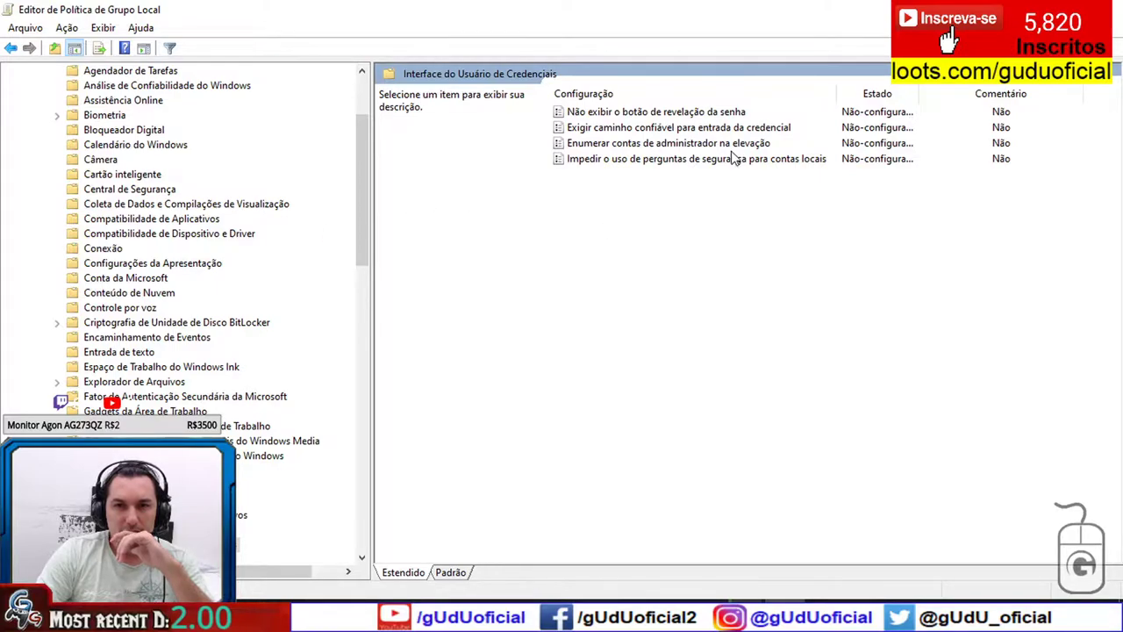
{"action": "left_click", "coordinate": [170, 191]}
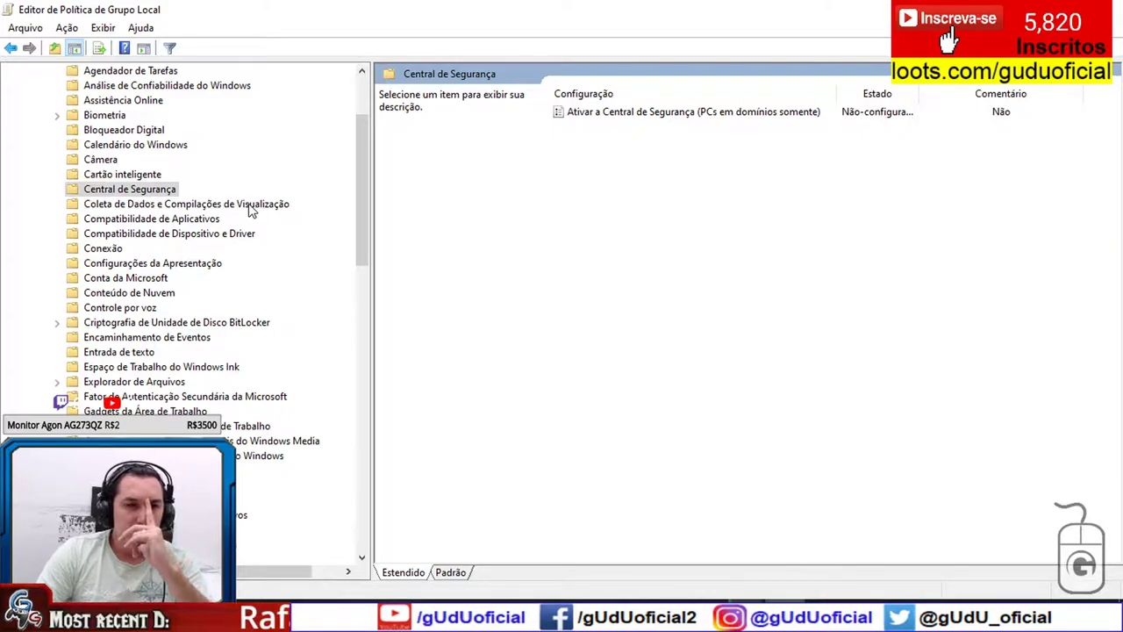
{"action": "scroll", "coordinate": [261, 267], "scroll_direction": "up", "scroll_amount": 1}
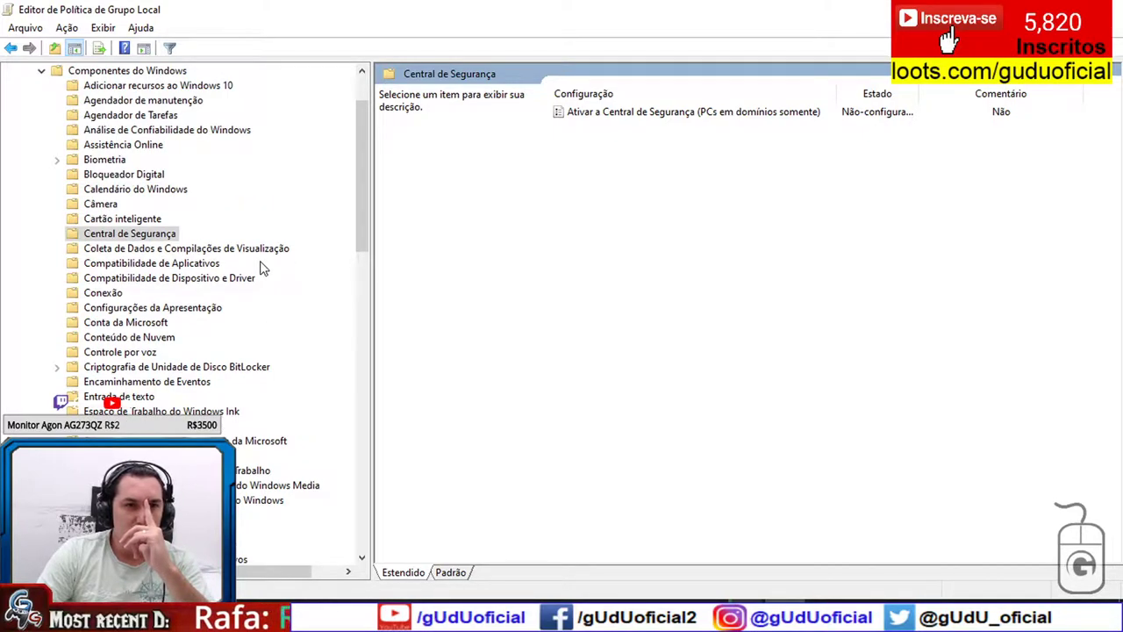
Open Segurança do Windows, examine the Proteção contra vírus e ameaças page, and close the window
{"action": "left_click", "coordinate": [944, 619]}
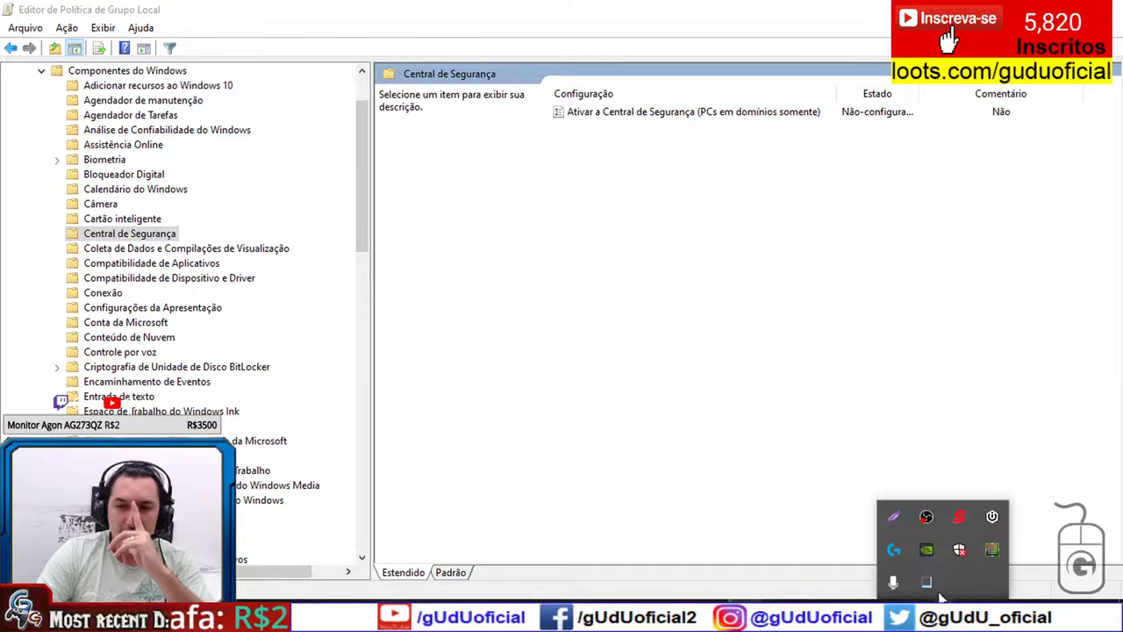
{"action": "left_click", "coordinate": [959, 551]}
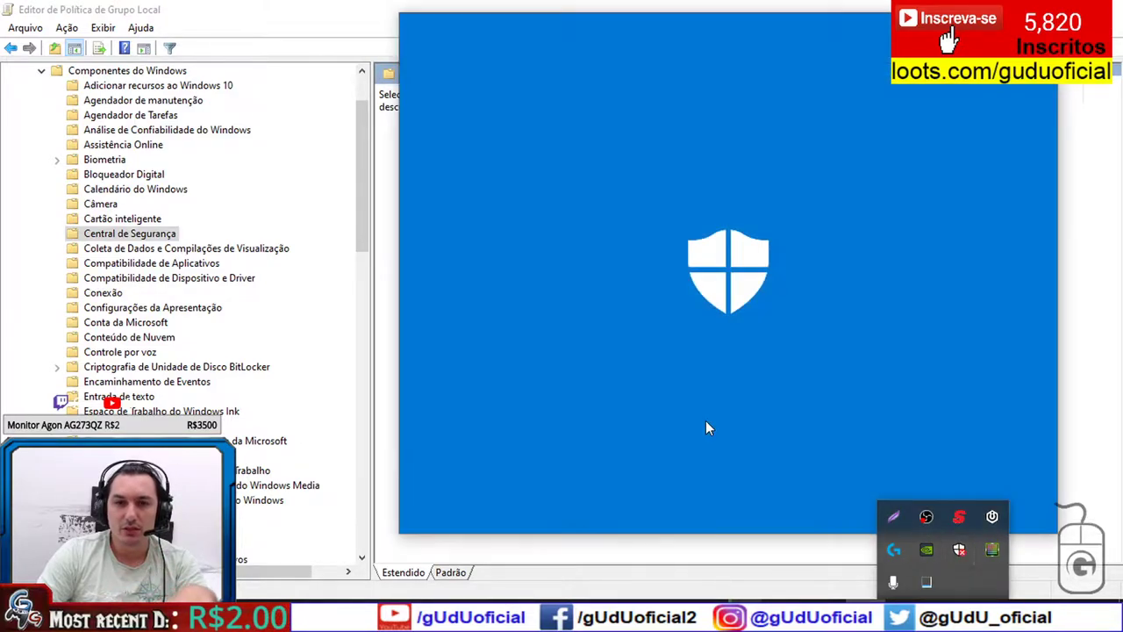
{"action": "left_click", "coordinate": [542, 229]}
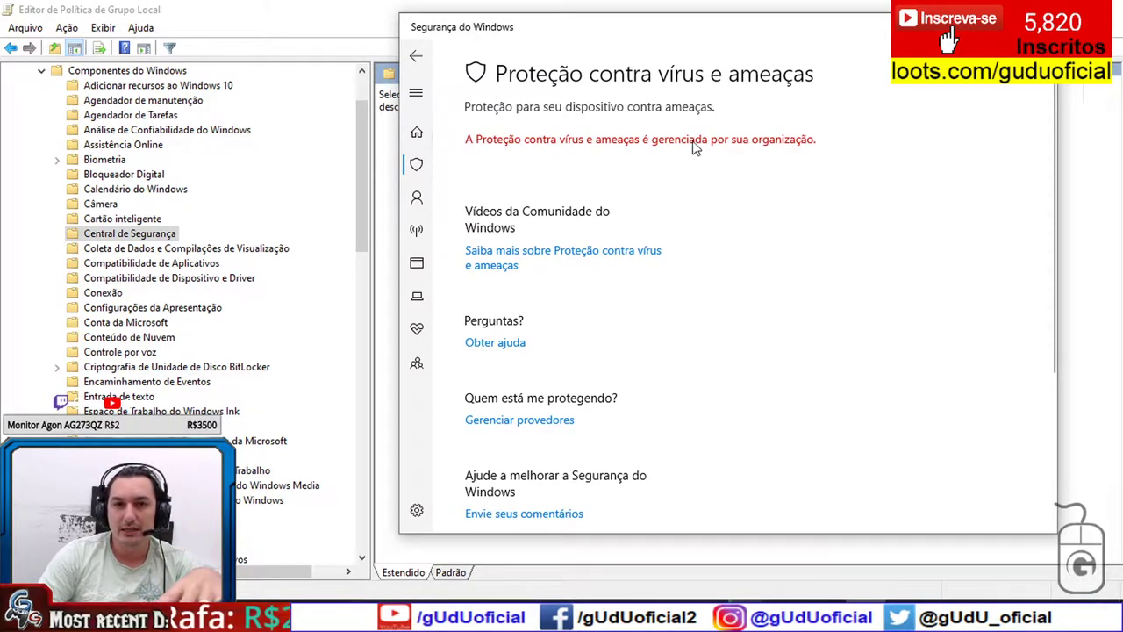
{"action": "scroll", "coordinate": [697, 183], "scroll_direction": "down", "scroll_amount": 3}
{"action": "scroll", "coordinate": [848, 115], "scroll_direction": "up", "scroll_amount": 3}
{"action": "key", "text": "alt+F4"}
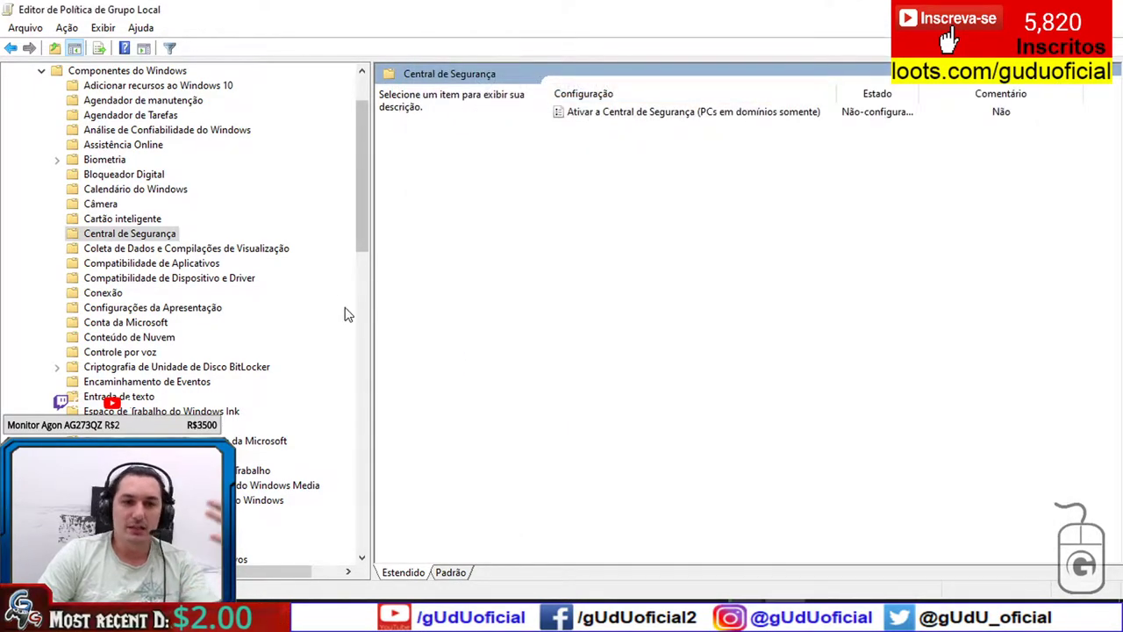
Find the Plataforma de Proteção de Software policy folder and examine its KMS validation and device reactivation policies
{"action": "left_click", "coordinate": [944, 618]}
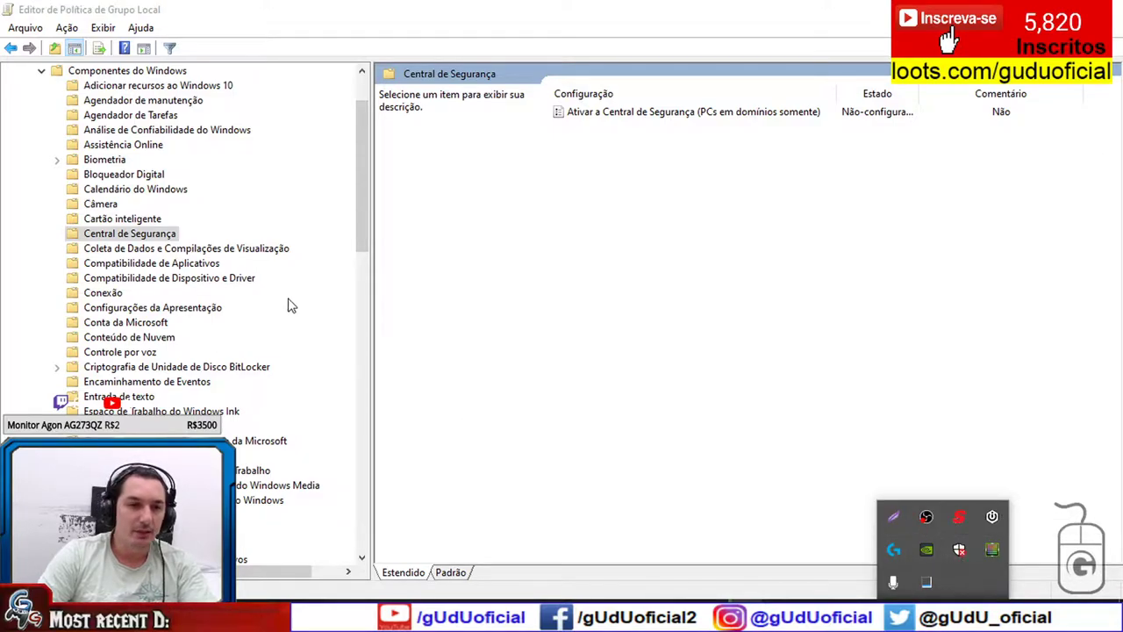
{"action": "scroll", "coordinate": [305, 238], "scroll_direction": "down", "scroll_amount": 2}
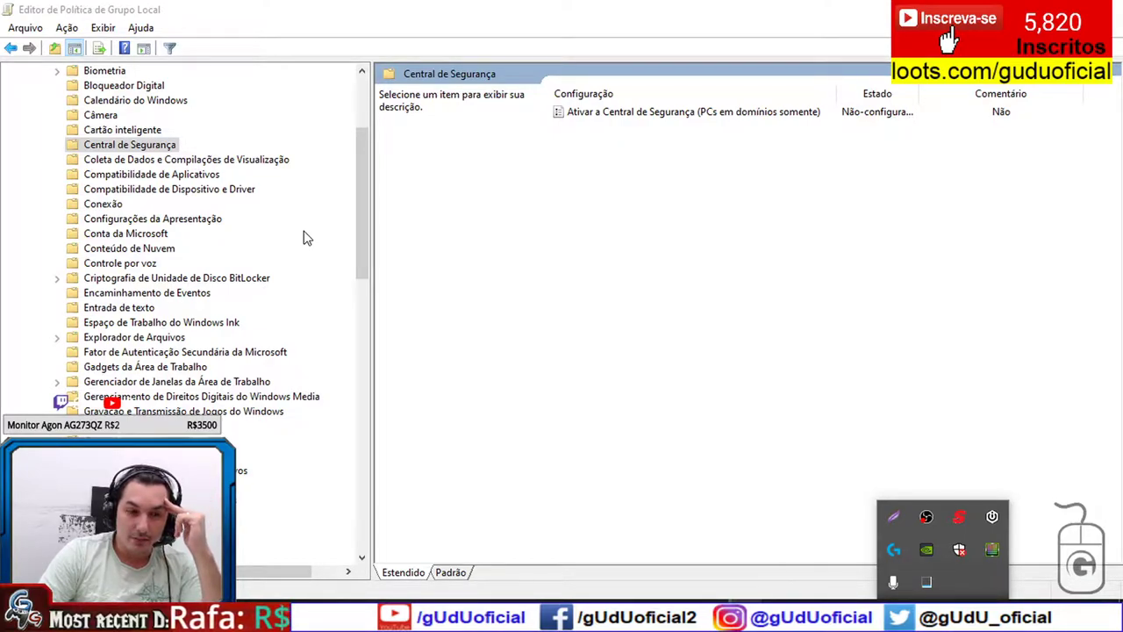
{"action": "scroll", "coordinate": [305, 237], "scroll_direction": "down", "scroll_amount": 8}
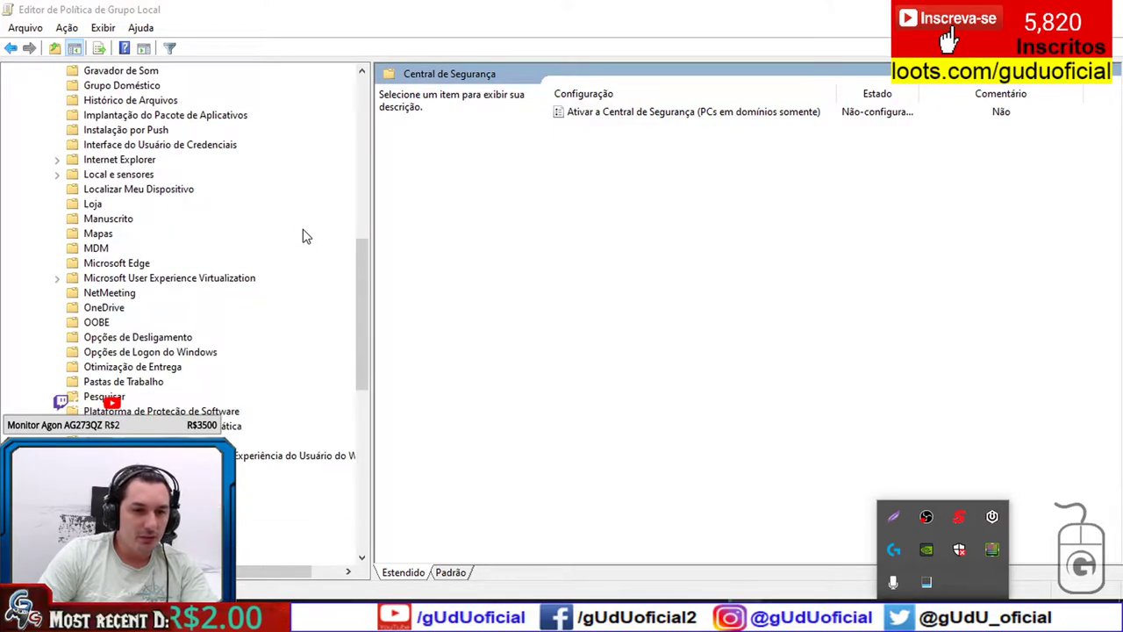
{"action": "left_click", "coordinate": [224, 412]}
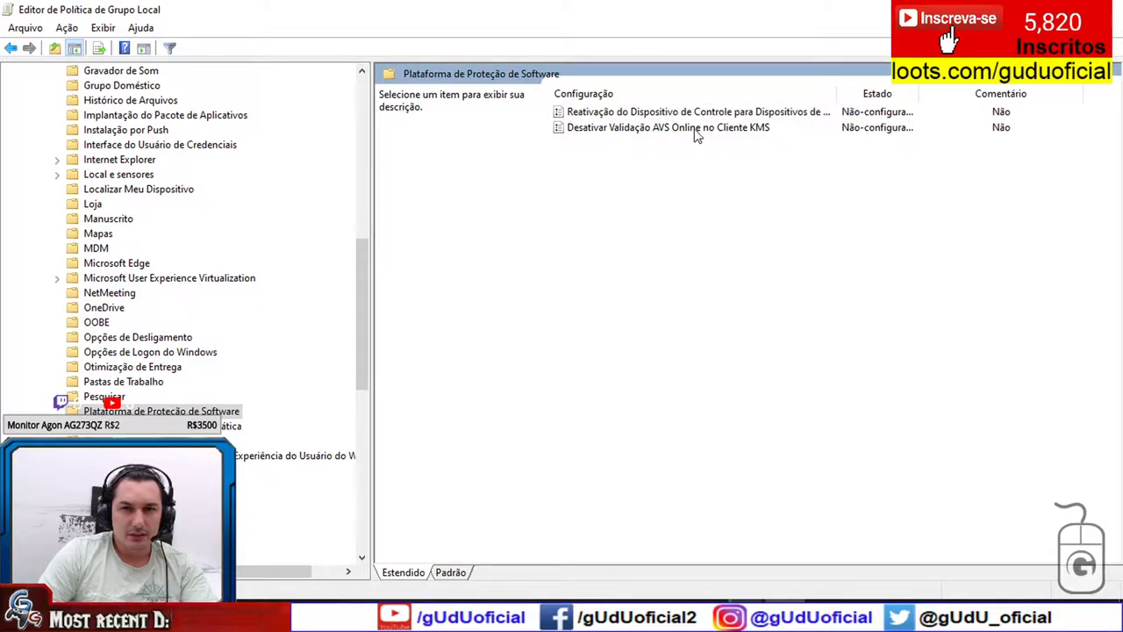
{"action": "left_click", "coordinate": [599, 134]}
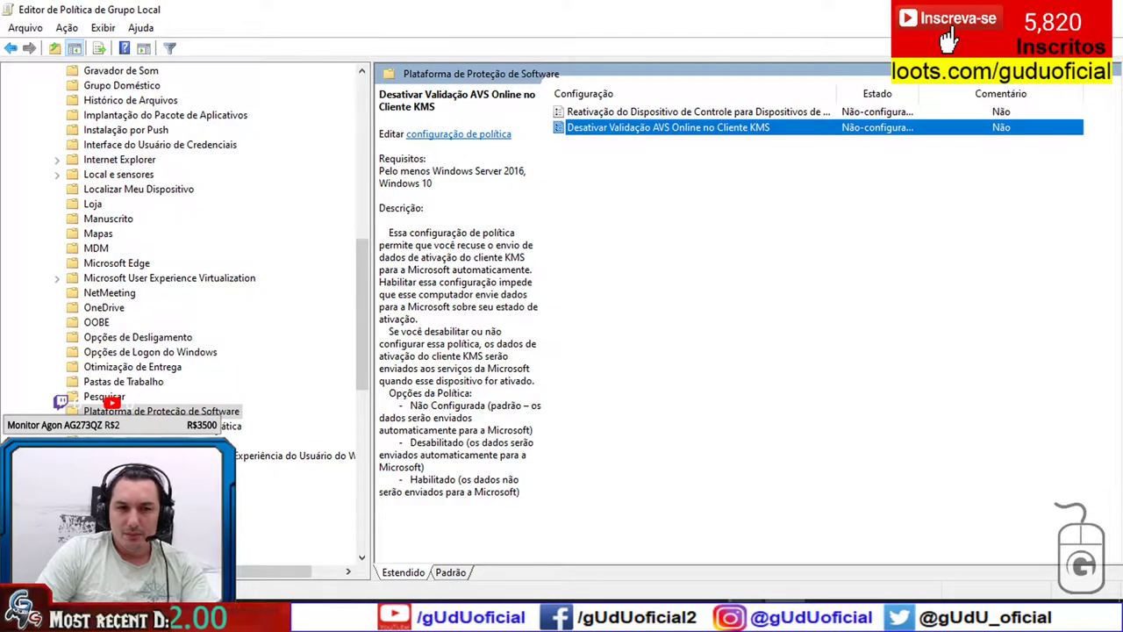
{"action": "left_click", "coordinate": [597, 113]}
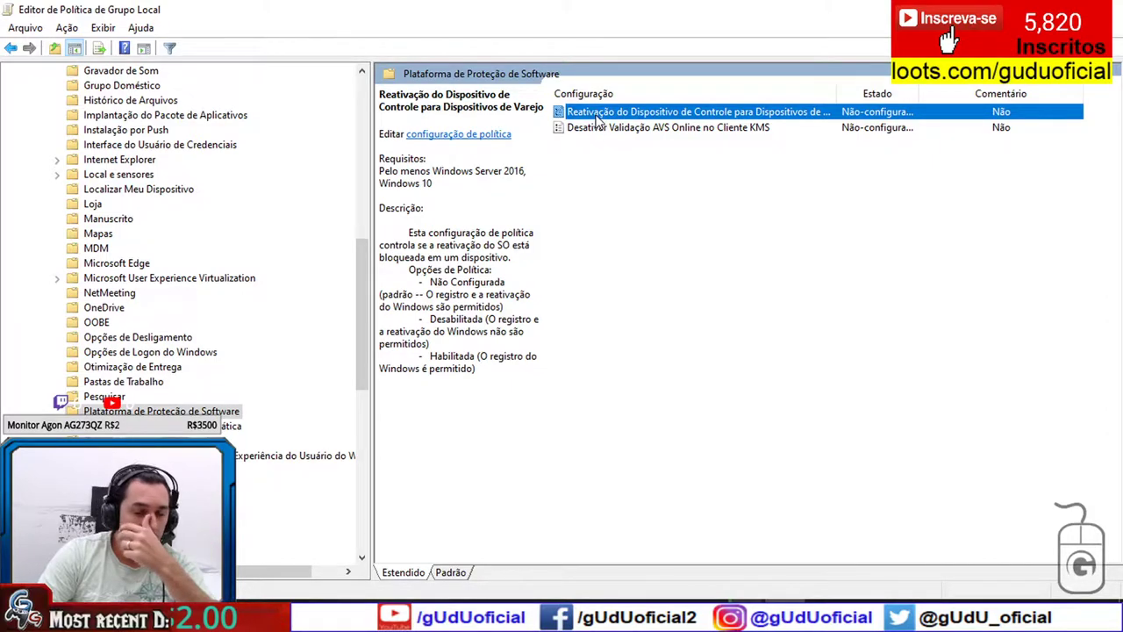
{"action": "scroll", "coordinate": [254, 331], "scroll_direction": "down", "scroll_amount": 1}
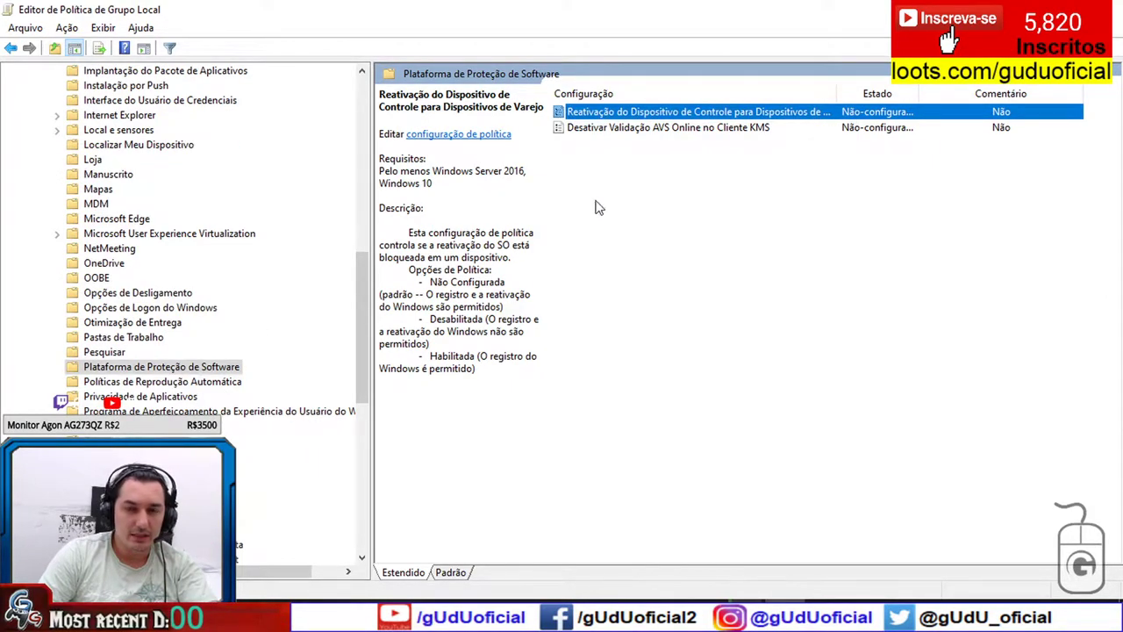
{"action": "double_click", "coordinate": [654, 112]}
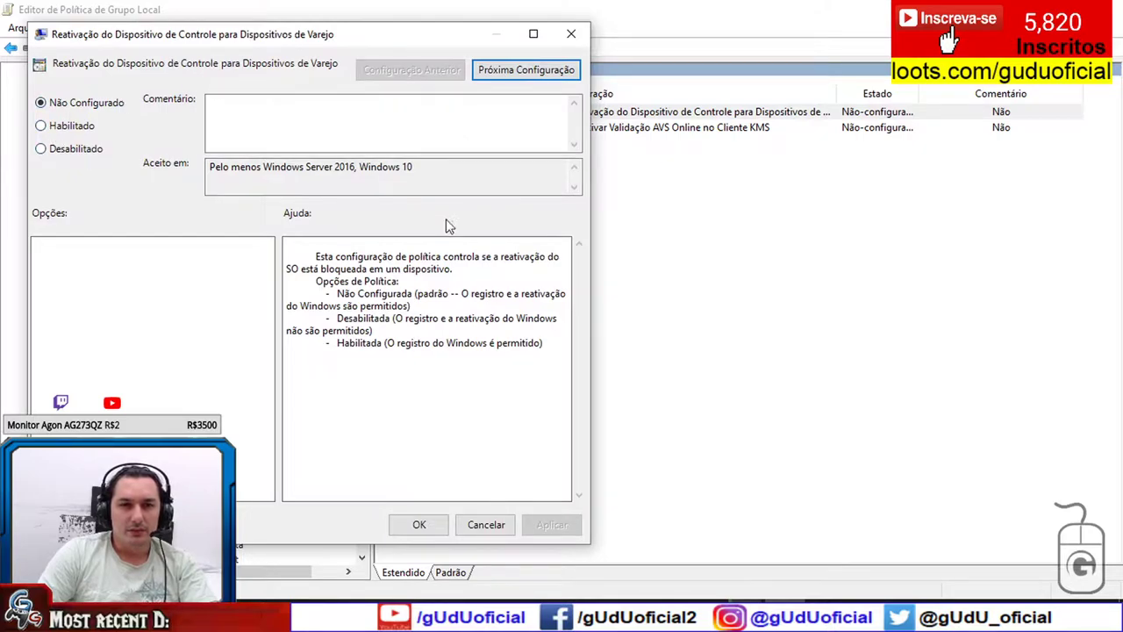
{"action": "left_click", "coordinate": [573, 34]}
Set the policy Desativar Validação AVS Online no Cliente KMS to Habilitado and apply it
{"action": "double_click", "coordinate": [701, 130]}
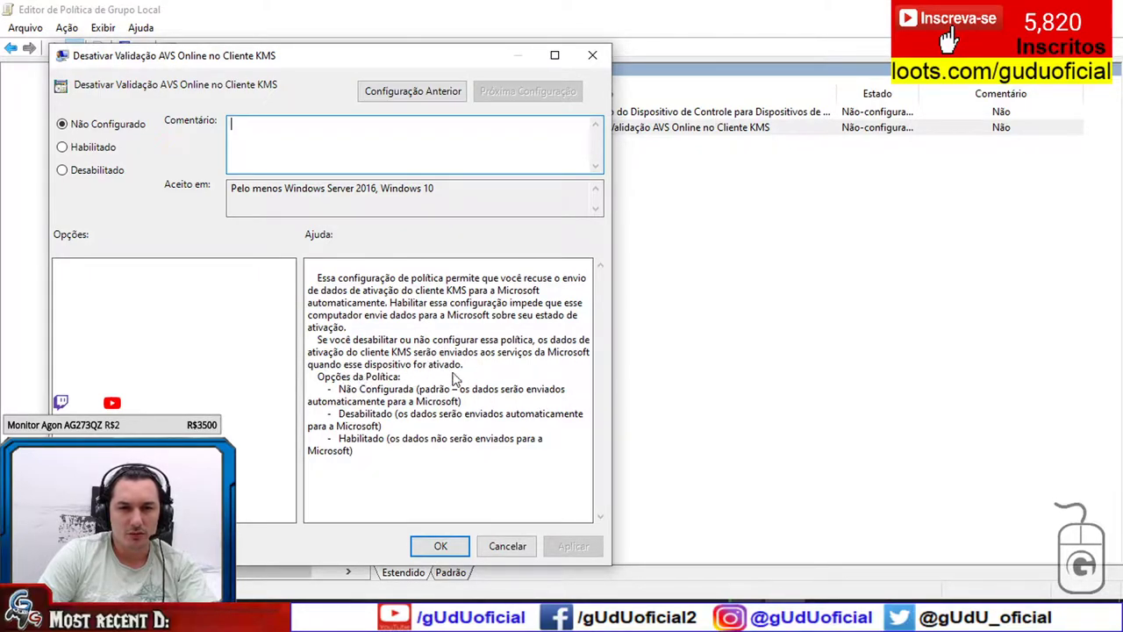
{"action": "left_click", "coordinate": [62, 170]}
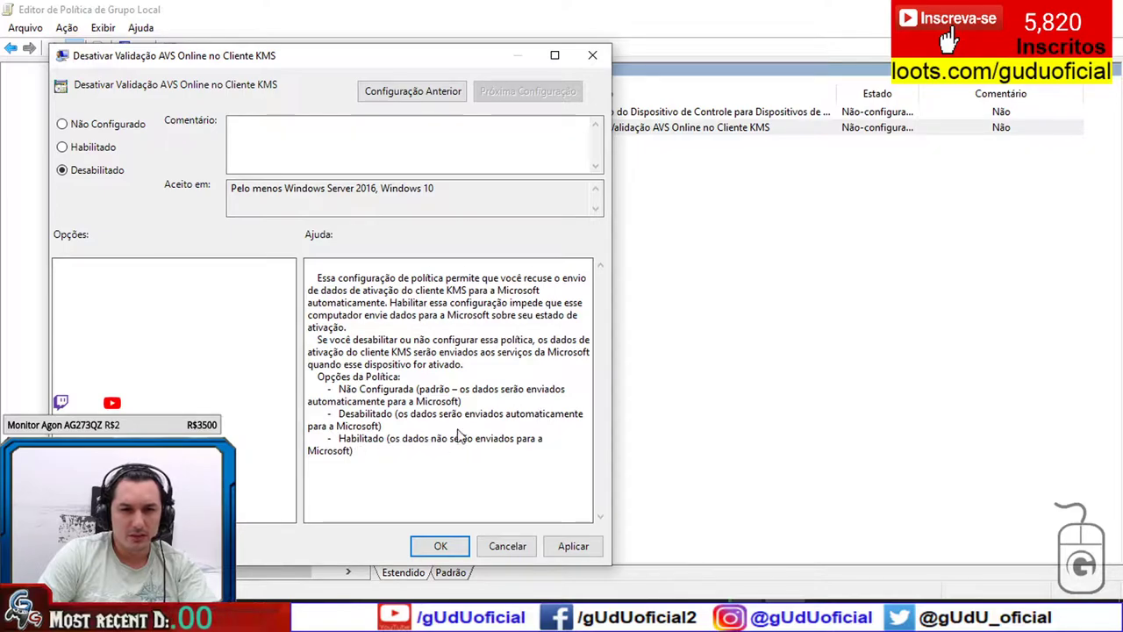
{"action": "left_click", "coordinate": [84, 147]}
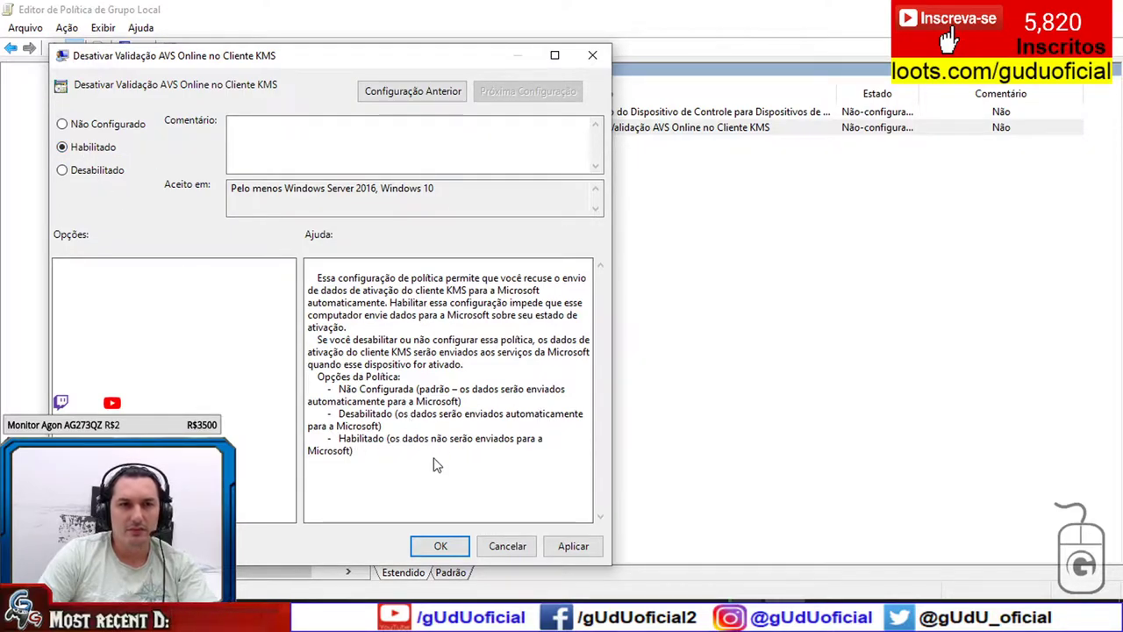
{"action": "left_click", "coordinate": [572, 547]}
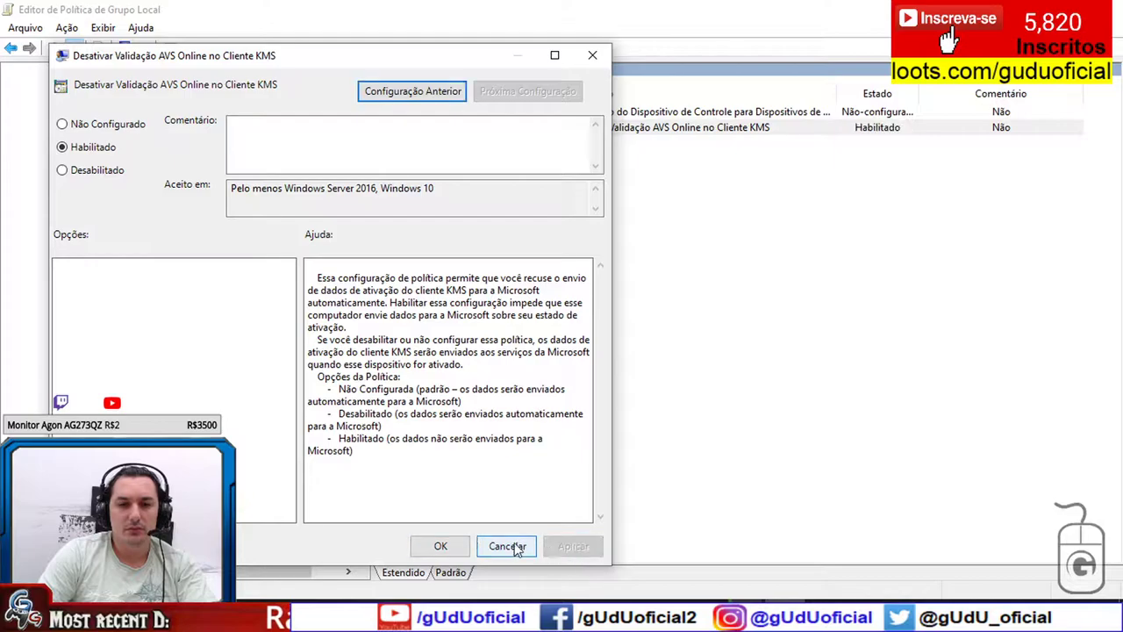
{"action": "left_click", "coordinate": [440, 545]}
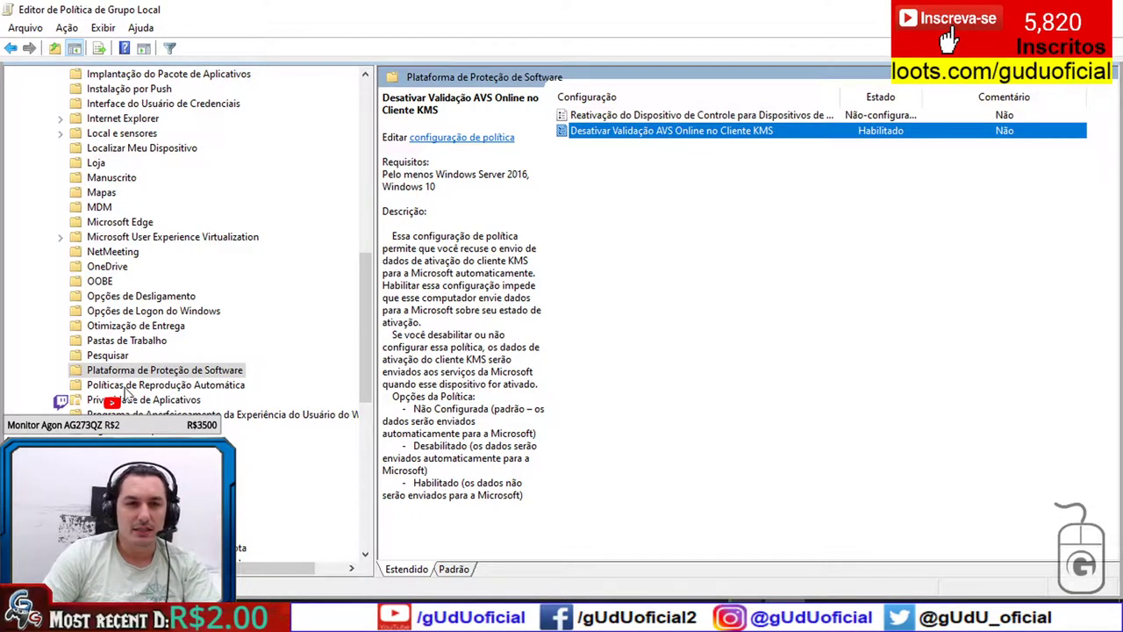
Reselect the Plataforma de Proteção de Software folder and look through the policy folders that follow it
{"action": "left_click", "coordinate": [105, 356]}
{"action": "left_click", "coordinate": [171, 372]}
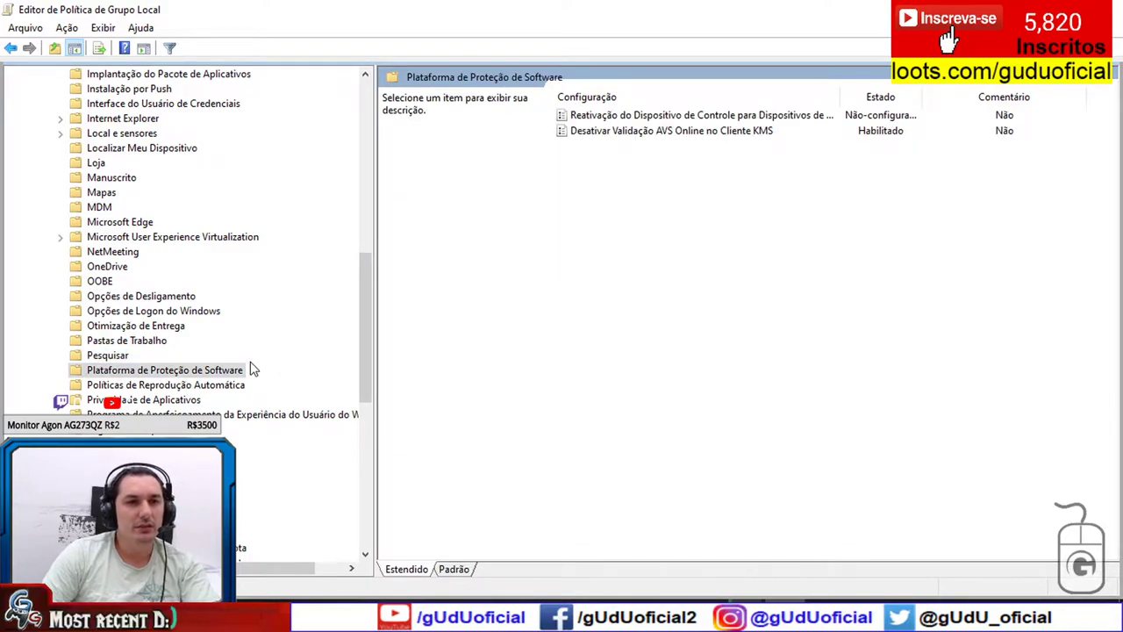
{"action": "scroll", "coordinate": [253, 369], "scroll_direction": "down", "scroll_amount": 4}
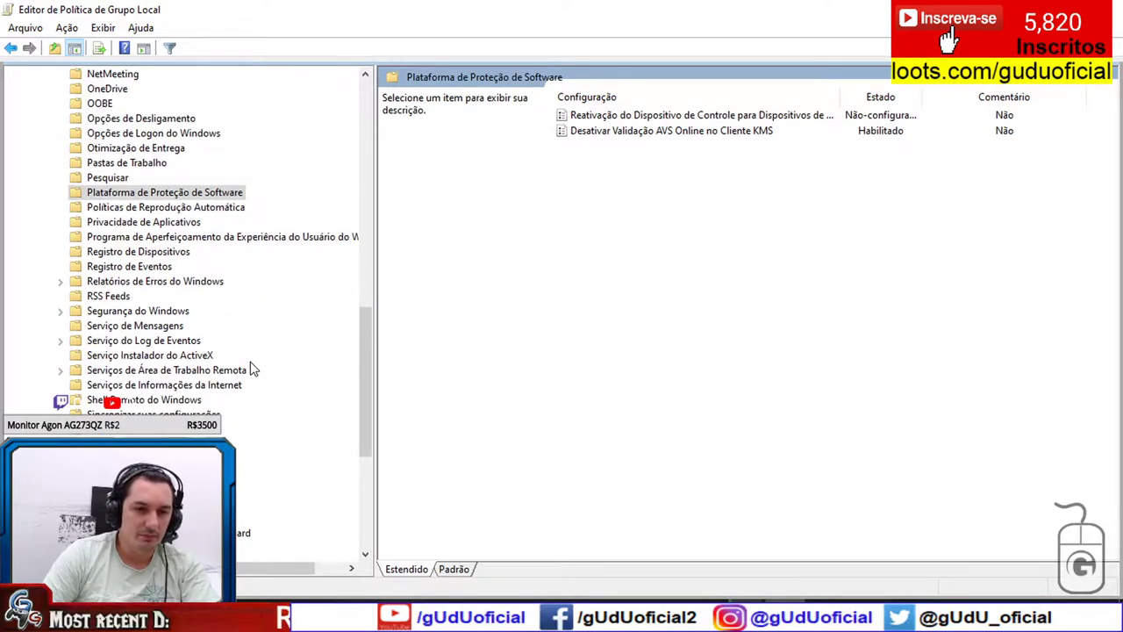
{"action": "scroll", "coordinate": [246, 363], "scroll_direction": "down", "scroll_amount": 4}
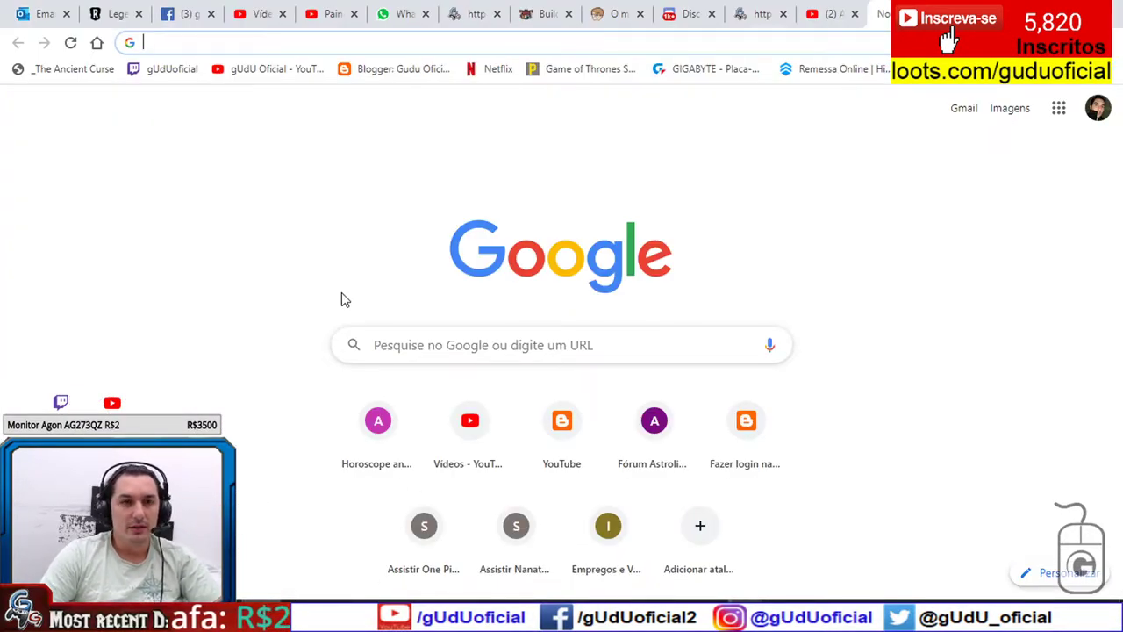
Search the web for "sppsvc.exe serviço da plataforma de proteção de software da microsoft" and open the Microsoft Community thread on its high CPU use
{"action": "type", "text": "sppsvc.exe serviço da plataforma de proteção de software da microsoft"}
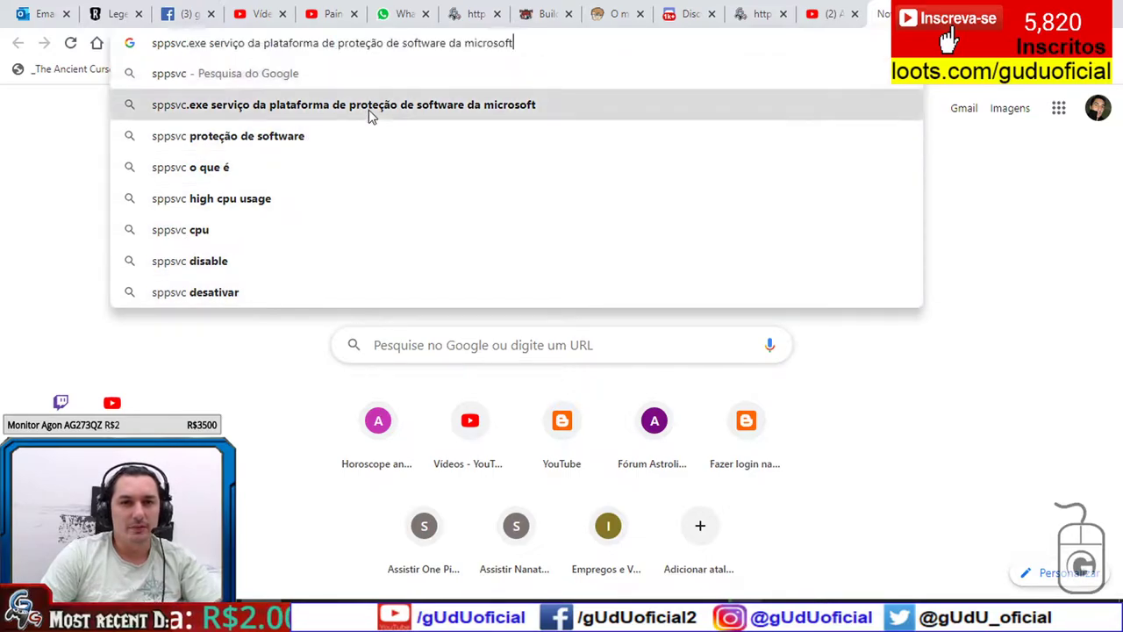
{"action": "left_click", "coordinate": [371, 111]}
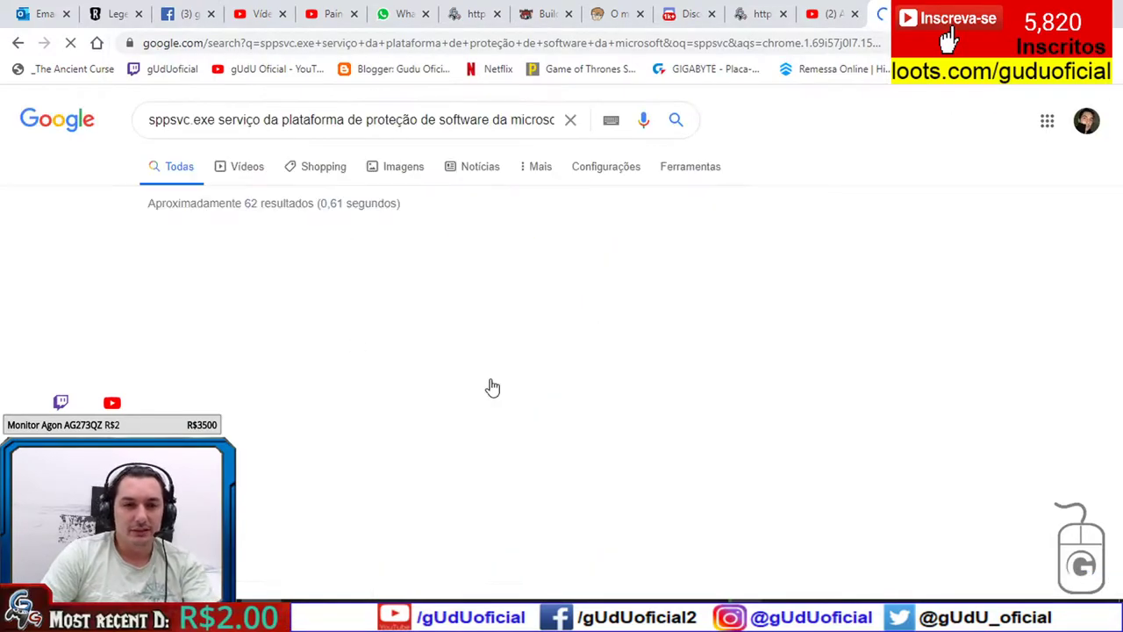
{"action": "scroll", "coordinate": [215, 193], "scroll_direction": "down", "scroll_amount": 2}
{"action": "scroll", "coordinate": [215, 193], "scroll_direction": "down", "scroll_amount": 2}
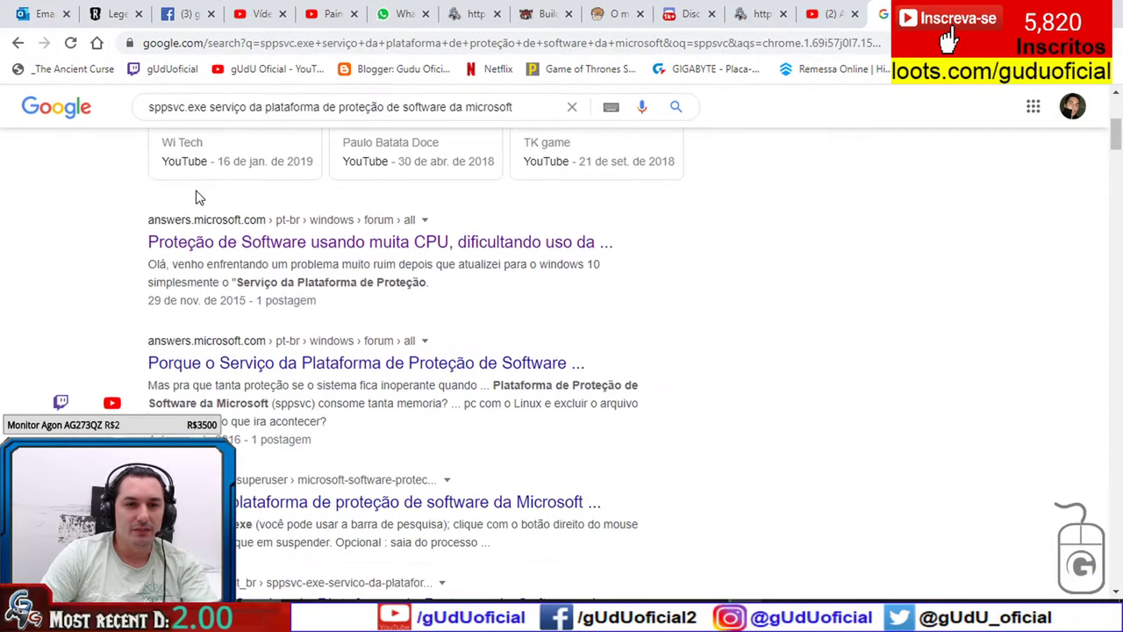
{"action": "left_click", "coordinate": [201, 244]}
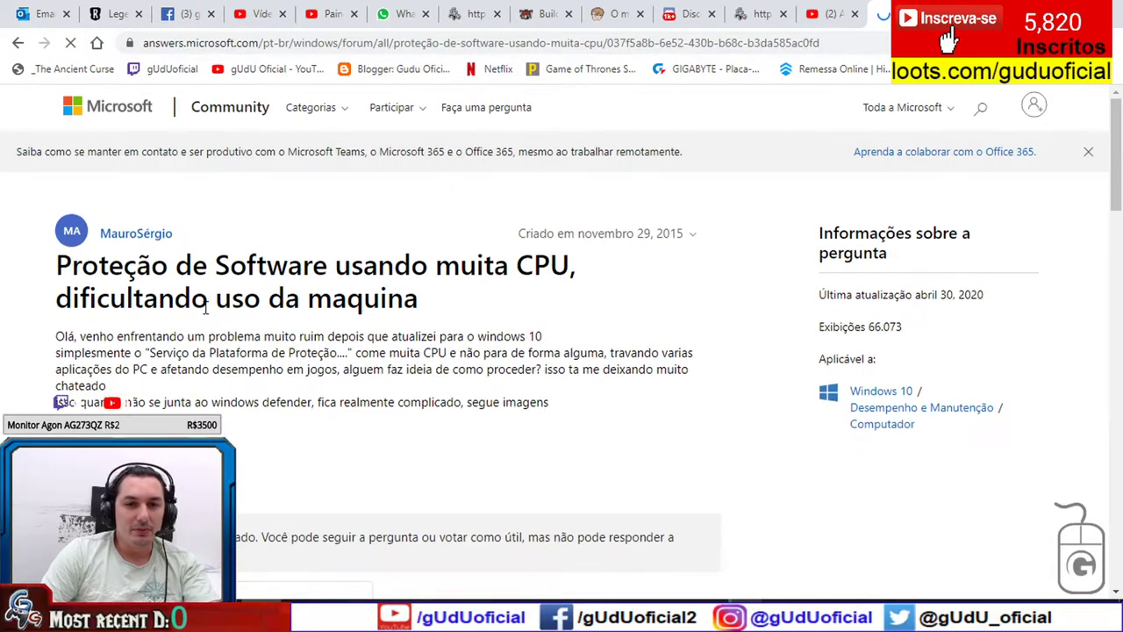
Read the thread's Etapa 1 instructions for disabling the Windows schedule through the registry
{"action": "scroll", "coordinate": [201, 311], "scroll_direction": "down", "scroll_amount": 5}
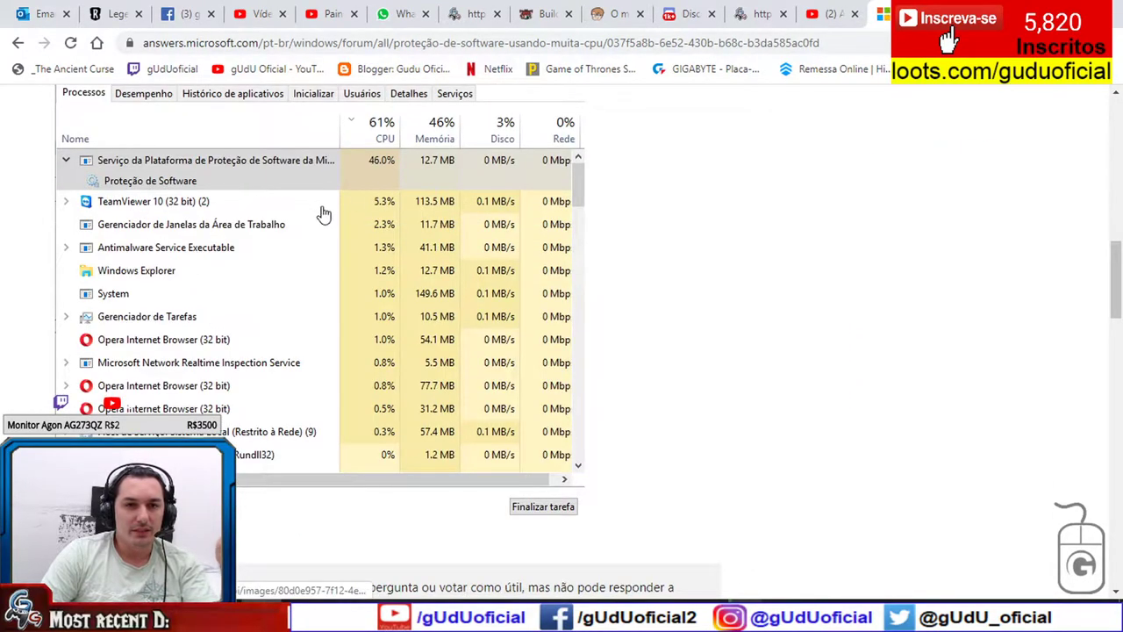
{"action": "scroll", "coordinate": [324, 229], "scroll_direction": "down", "scroll_amount": 10}
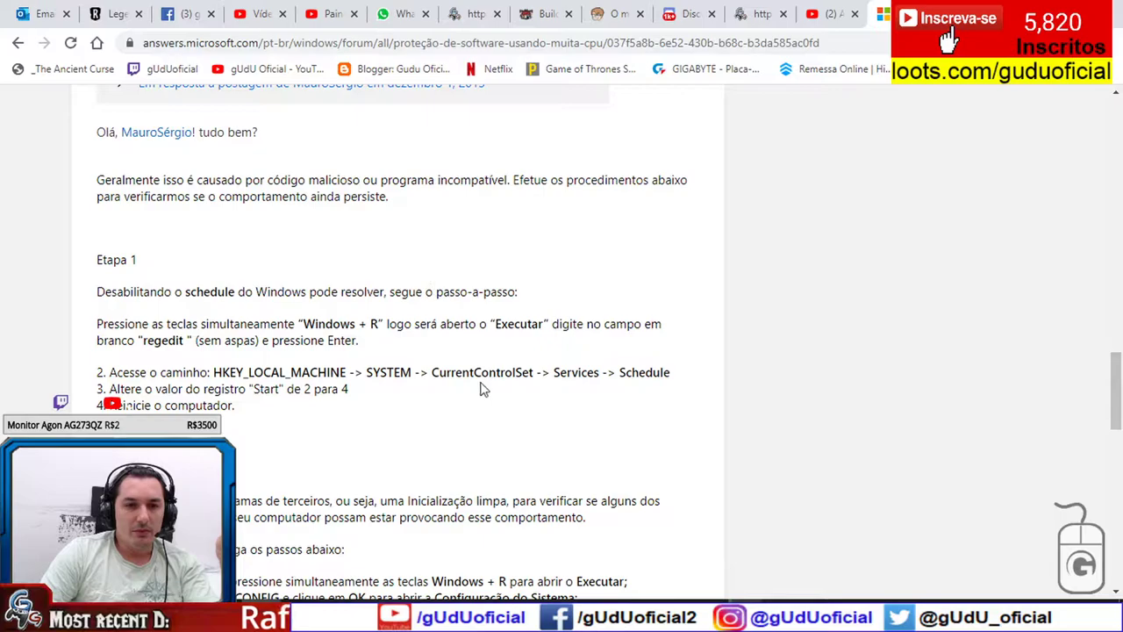
{"action": "scroll", "coordinate": [236, 359], "scroll_direction": "down", "scroll_amount": 2}
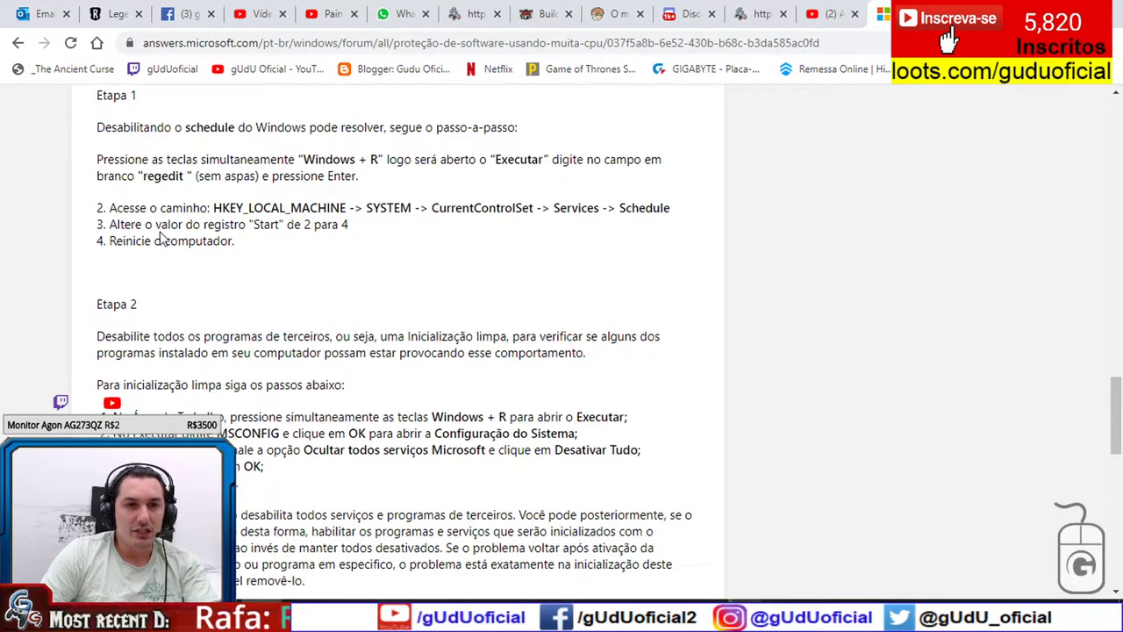
{"action": "scroll", "coordinate": [167, 237], "scroll_direction": "up", "scroll_amount": 1}
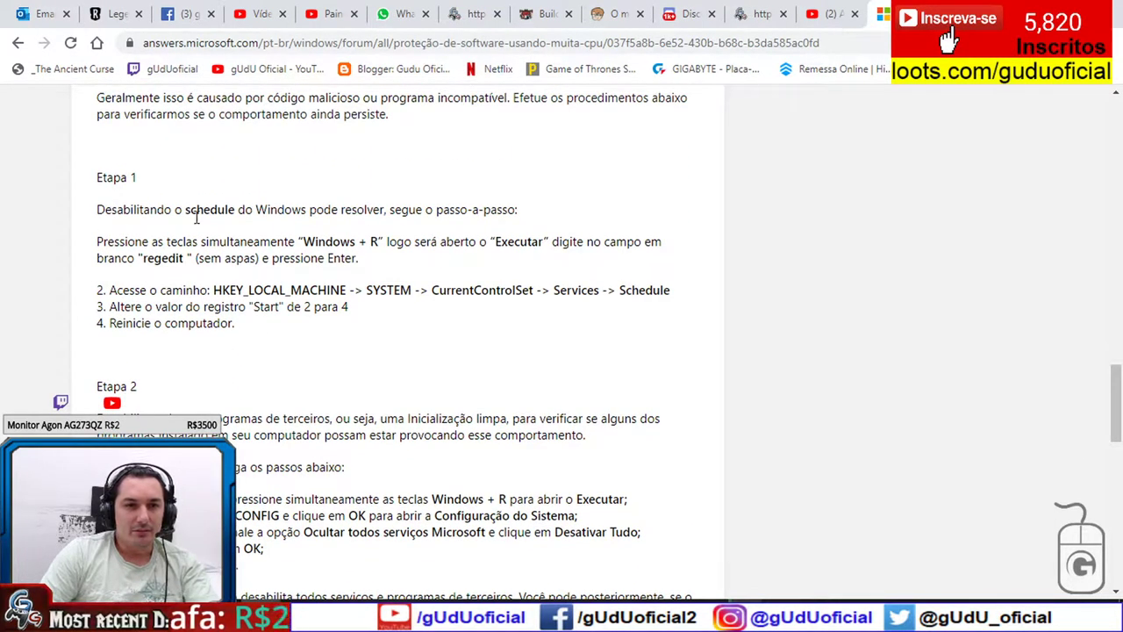
{"action": "scroll", "coordinate": [320, 320], "scroll_direction": "down", "scroll_amount": 1}
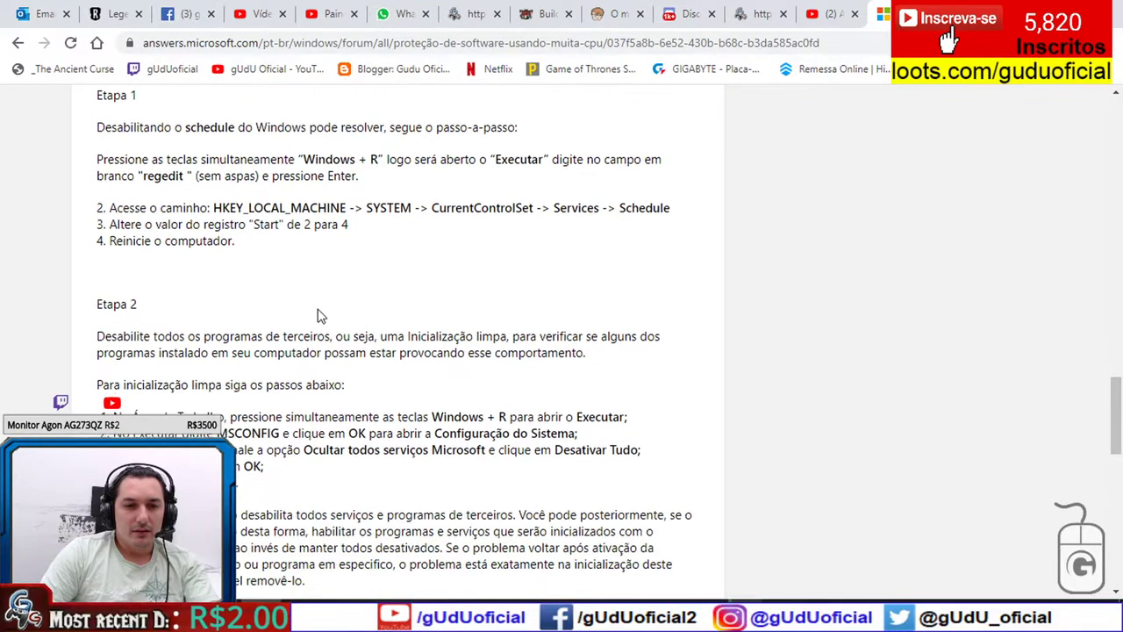
{"action": "key", "text": "alt+Tab"}
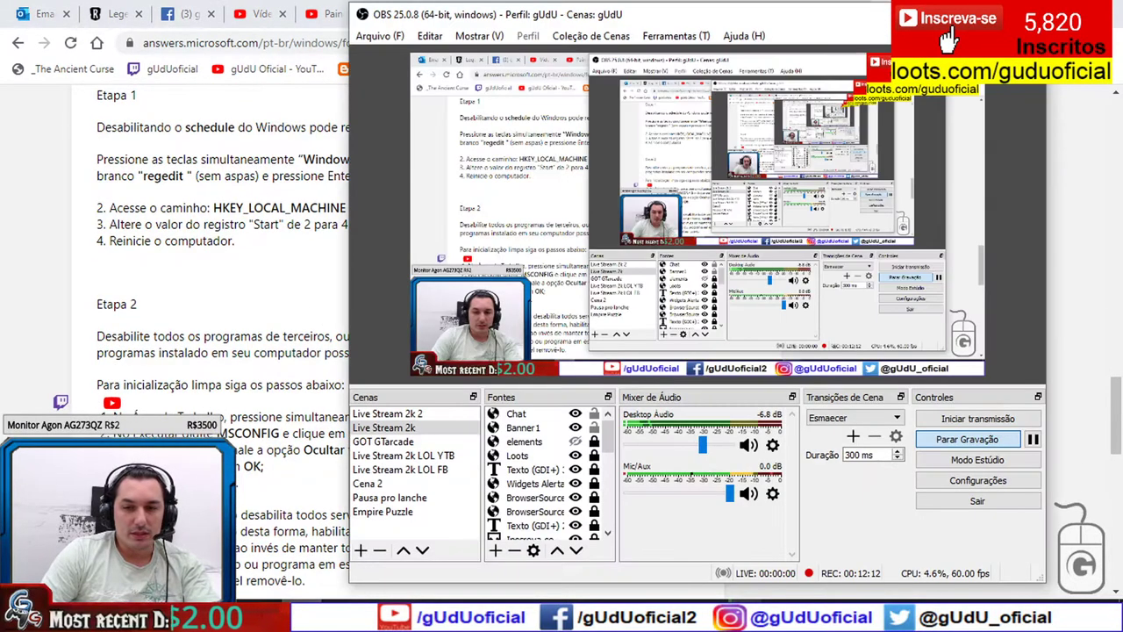
{"action": "left_click", "coordinate": [140, 345]}
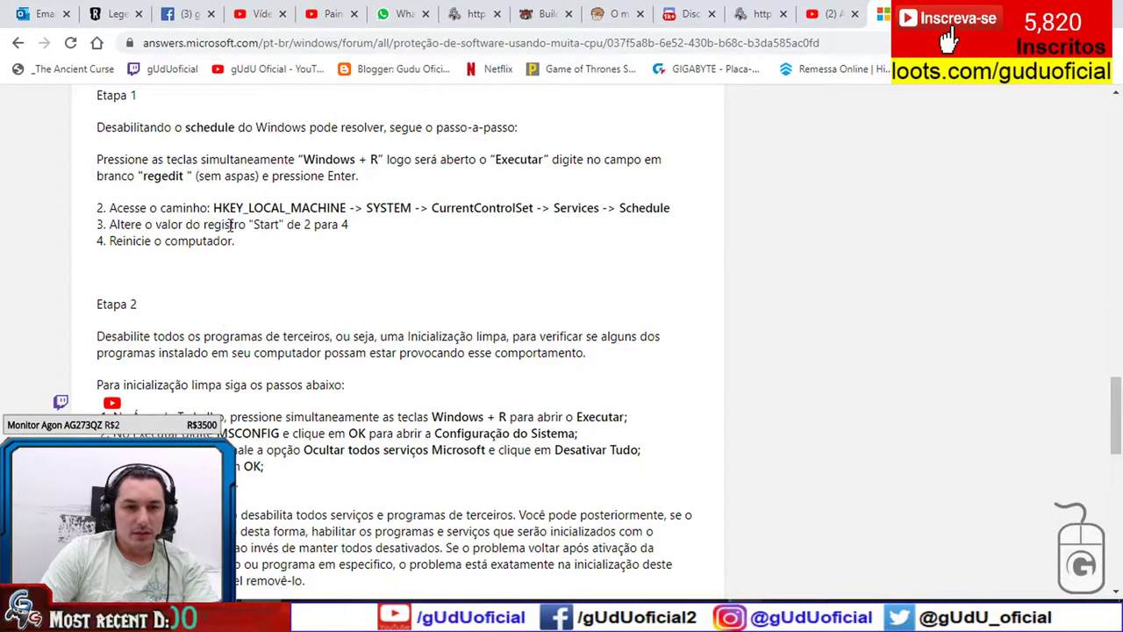
Open the Editor do Registro with permission to make changes and place its window beside the instructions
{"action": "key", "text": "super+r"}
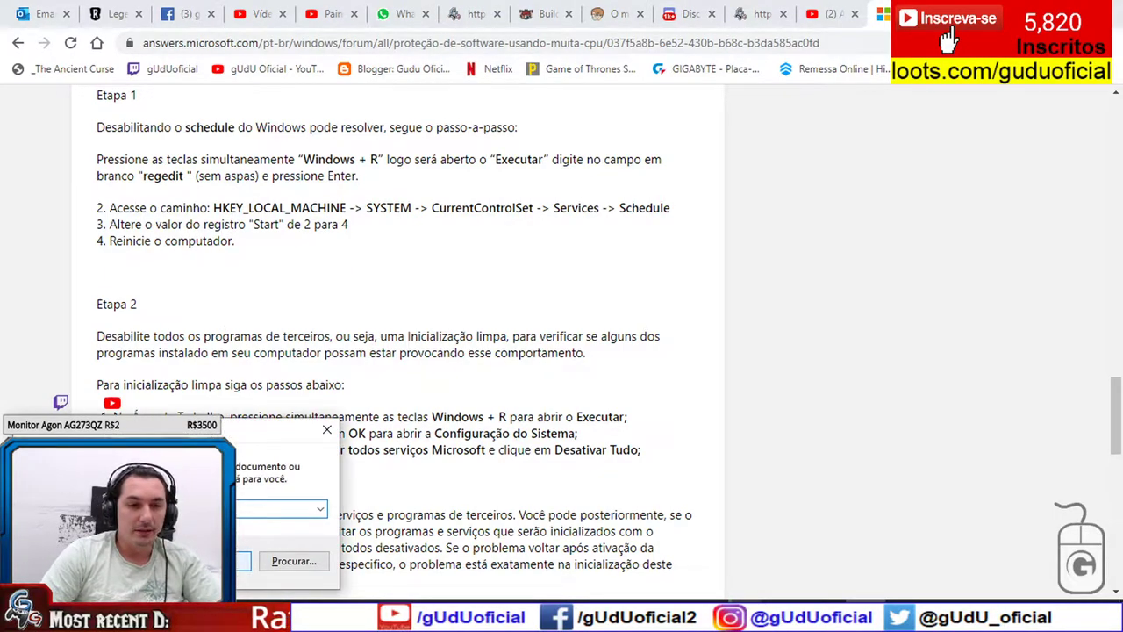
{"action": "key", "text": "Return"}
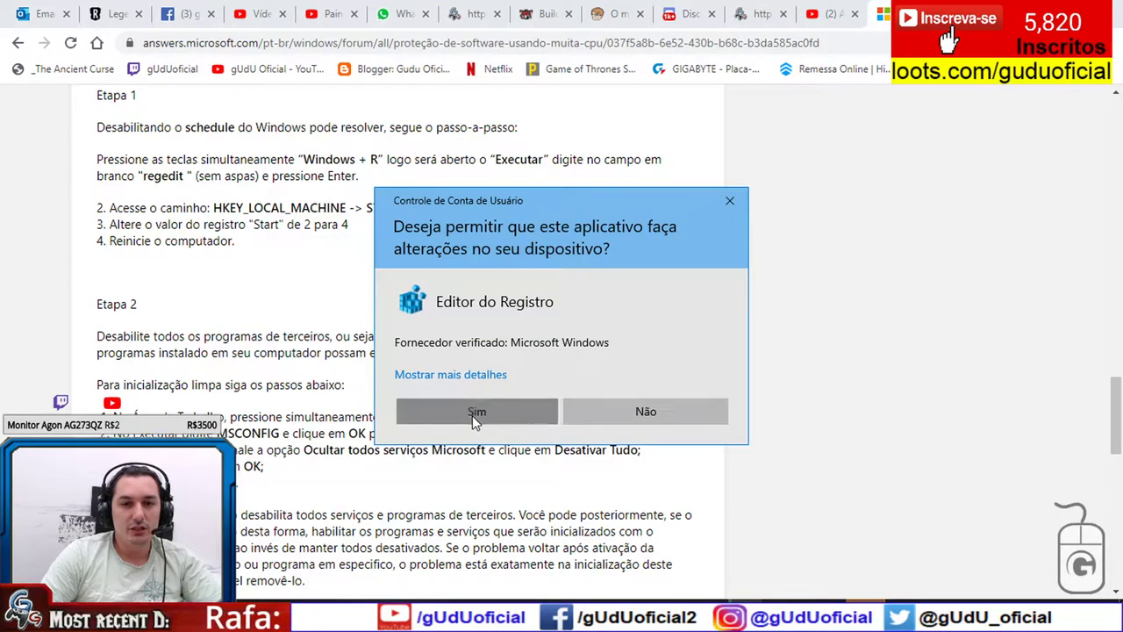
{"action": "left_click", "coordinate": [472, 415]}
{"action": "left_click_drag", "start_coordinate": [386, 149], "coordinate": [585, 159]}
Look through the registry keys and select WindowsUpdate under Policies\Microsoft\Windows to examine its values
{"action": "scroll", "coordinate": [570, 264], "scroll_direction": "up", "scroll_amount": 6}
{"action": "scroll", "coordinate": [552, 290], "scroll_direction": "down", "scroll_amount": 4}
{"action": "scroll", "coordinate": [550, 300], "scroll_direction": "down", "scroll_amount": 3}
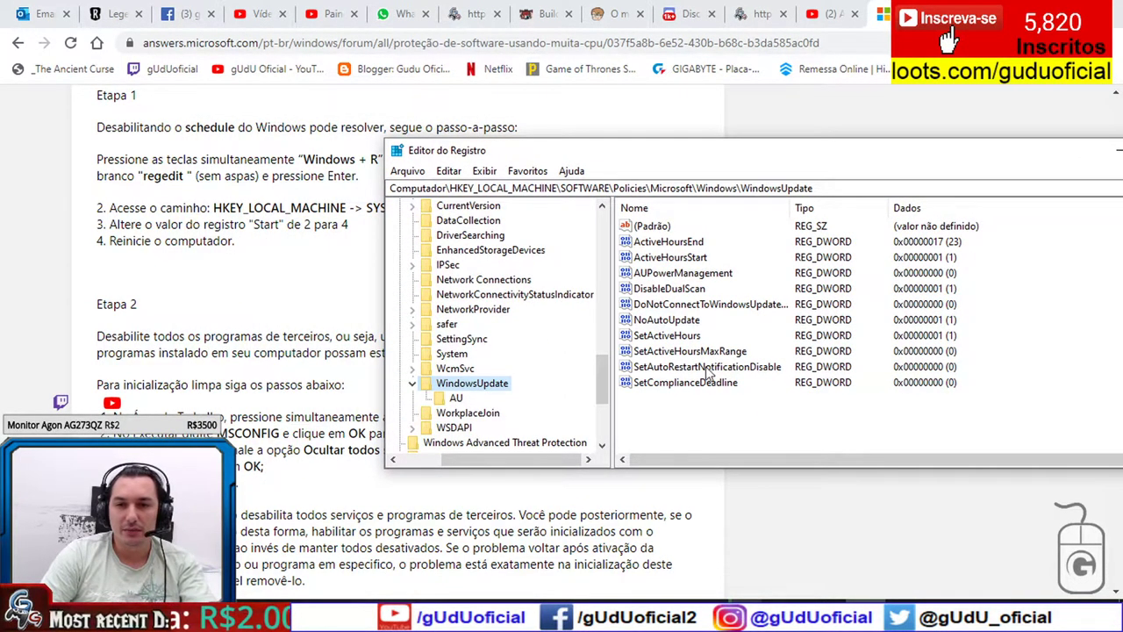
{"action": "left_click", "coordinate": [468, 373]}
{"action": "left_click", "coordinate": [489, 388]}
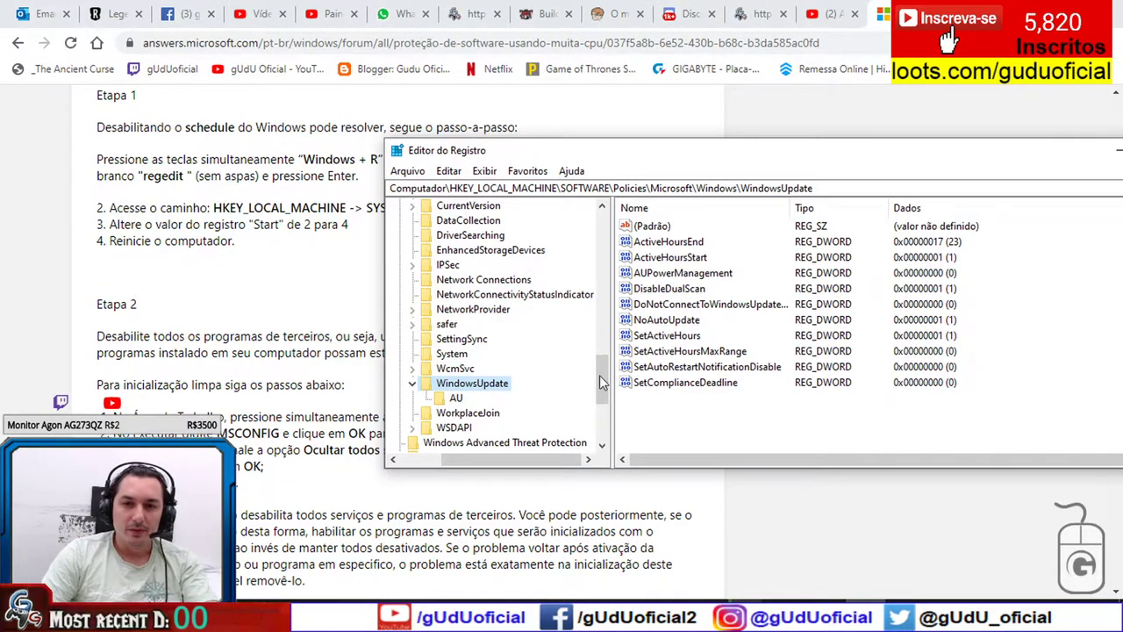
Examine the AU subkey's values against those of WindowsUpdate and highlight the WindowsUpdate key's full registry path
{"action": "left_click", "coordinate": [458, 399]}
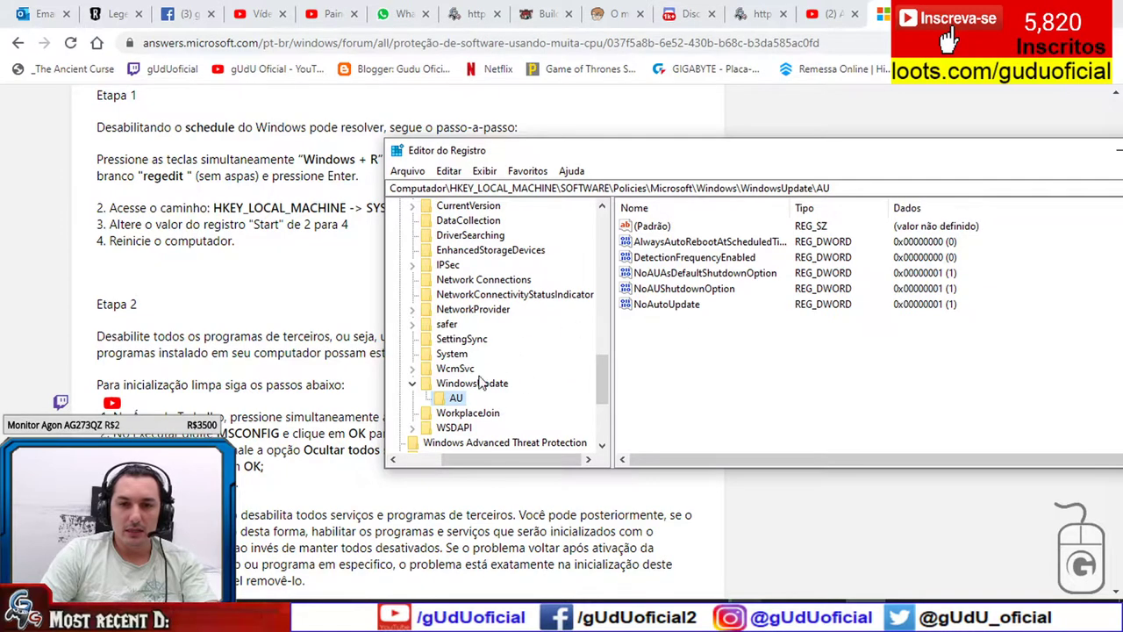
{"action": "left_click", "coordinate": [483, 382]}
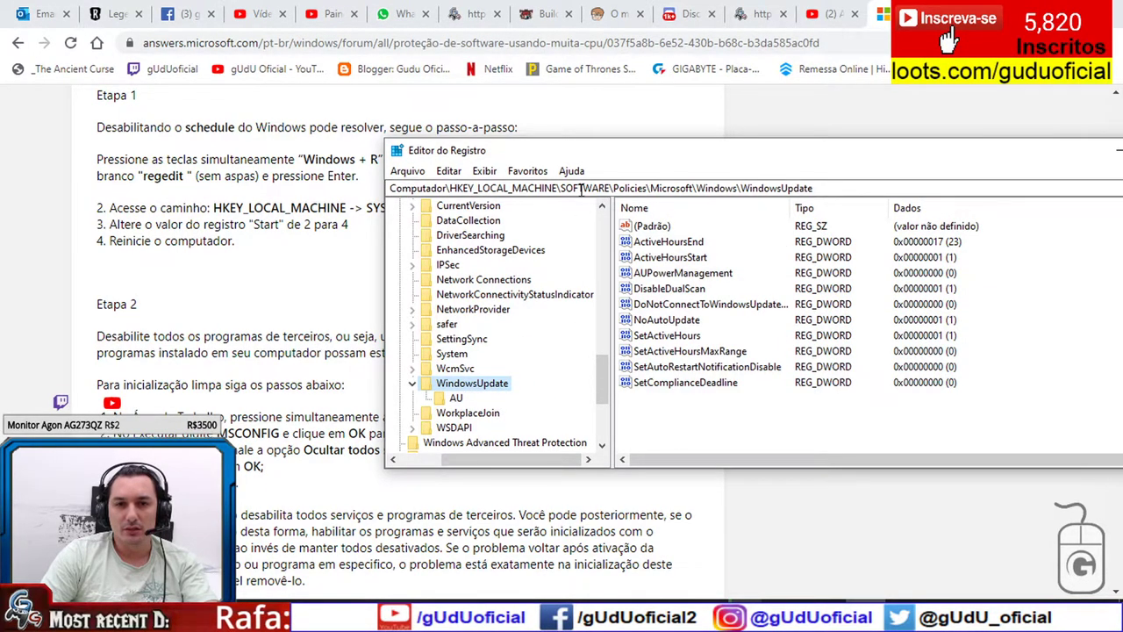
{"action": "double_click", "coordinate": [627, 187]}
{"action": "double_click", "coordinate": [672, 187]}
{"action": "left_click_drag", "start_coordinate": [708, 187], "coordinate": [718, 187]}
{"action": "double_click", "coordinate": [724, 188]}
{"action": "double_click", "coordinate": [850, 188]}
{"action": "left_click_drag", "start_coordinate": [851, 188], "coordinate": [243, 203]}
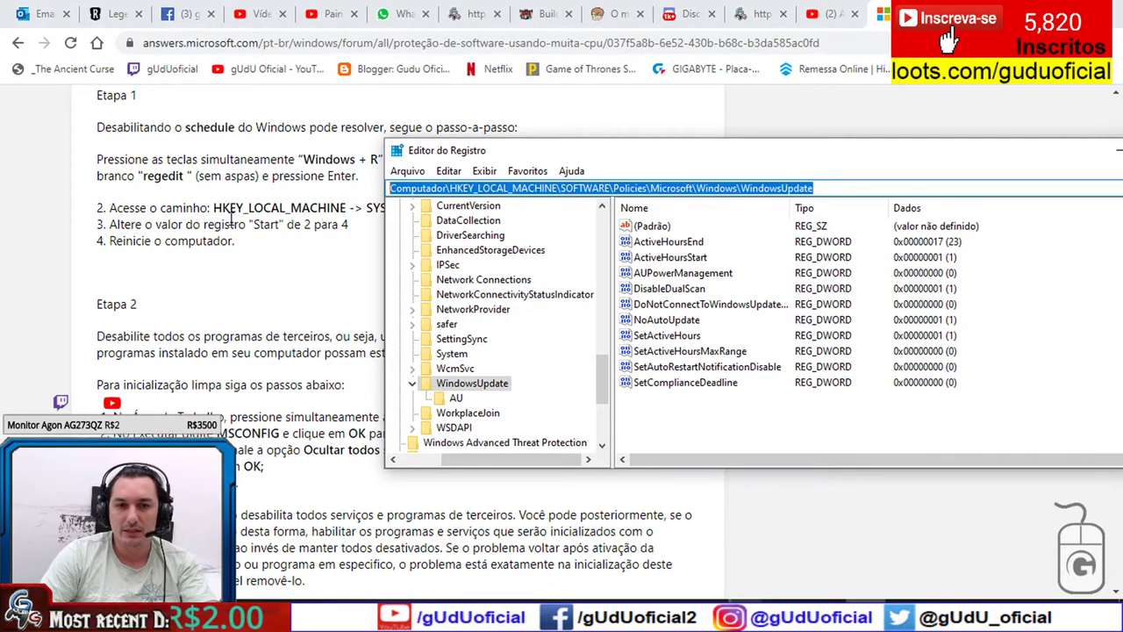
Reopen the AU subkey under WindowsUpdate and select its NoAutoUpdate value for inspection
{"action": "left_click", "coordinate": [419, 386]}
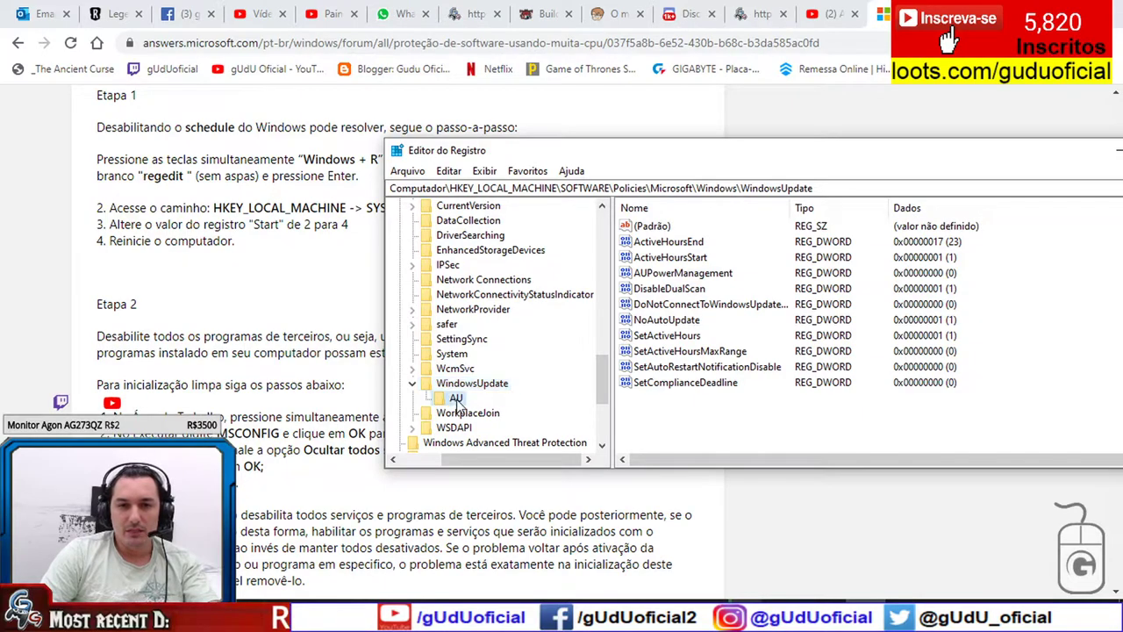
{"action": "left_click", "coordinate": [456, 401]}
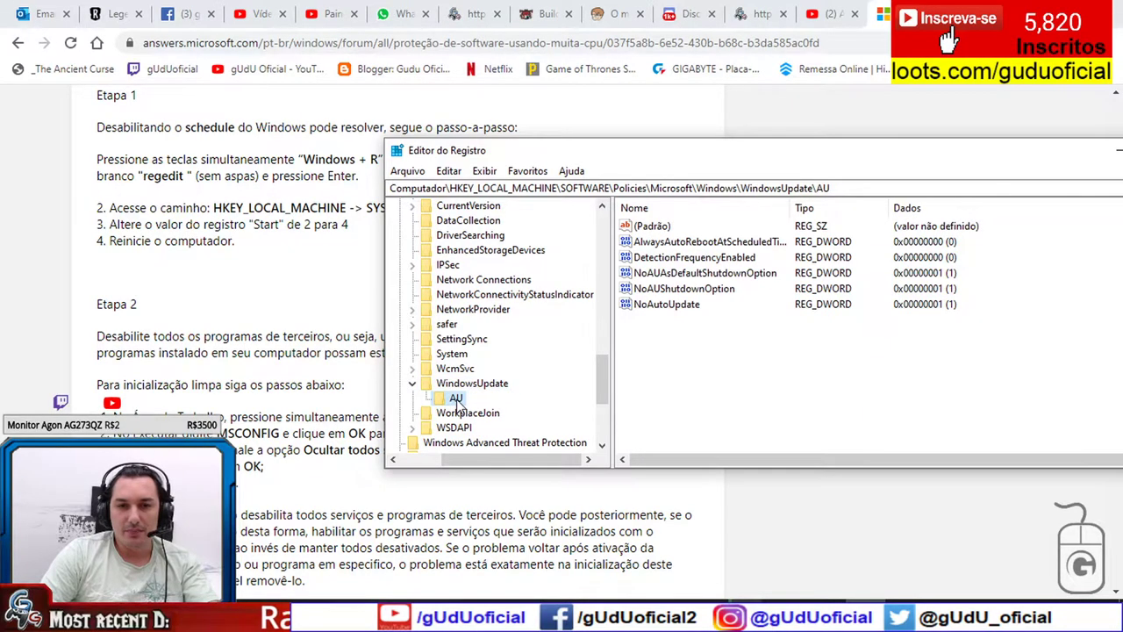
{"action": "left_click", "coordinate": [667, 306]}
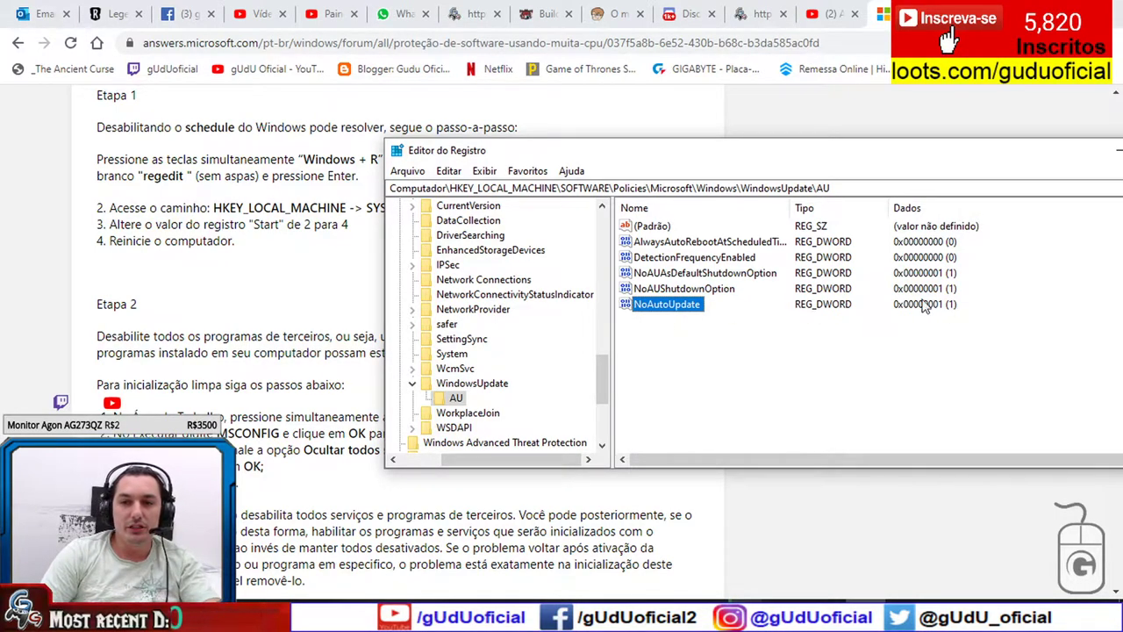
Uncover the thread's registry path by moving the editor window, and expand HKEY_LOCAL_MACHINE\SYSTEM\CurrentControlSet\Services
{"action": "left_click_drag", "start_coordinate": [527, 459], "coordinate": [484, 459]}
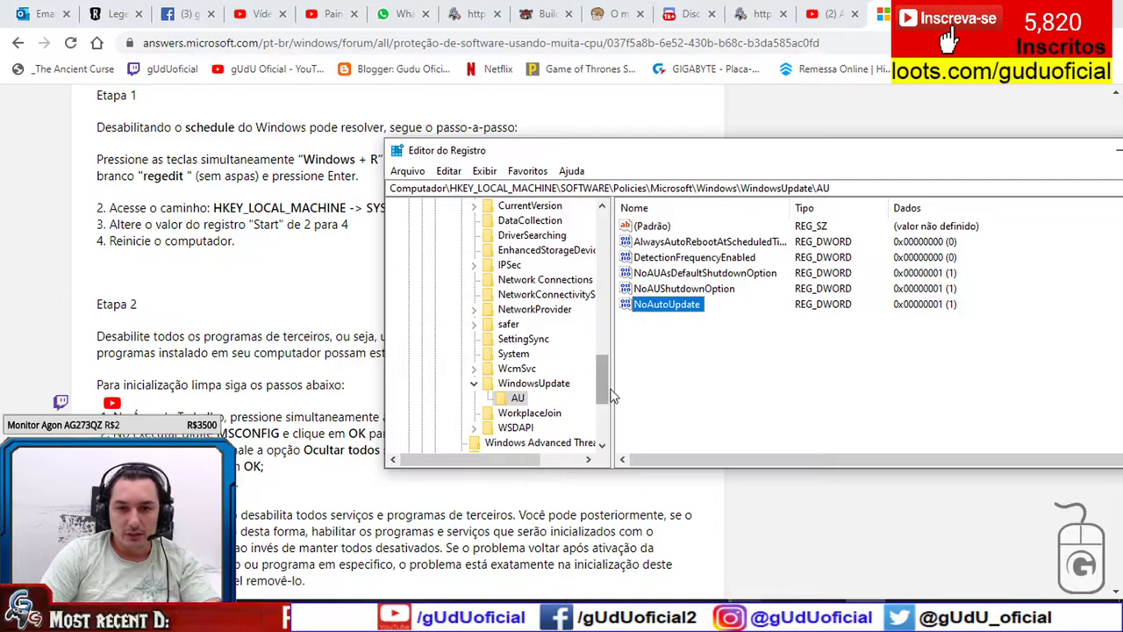
{"action": "left_click_drag", "start_coordinate": [601, 147], "coordinate": [485, 244]}
{"action": "scroll", "coordinate": [439, 439], "scroll_direction": "up", "scroll_amount": 15}
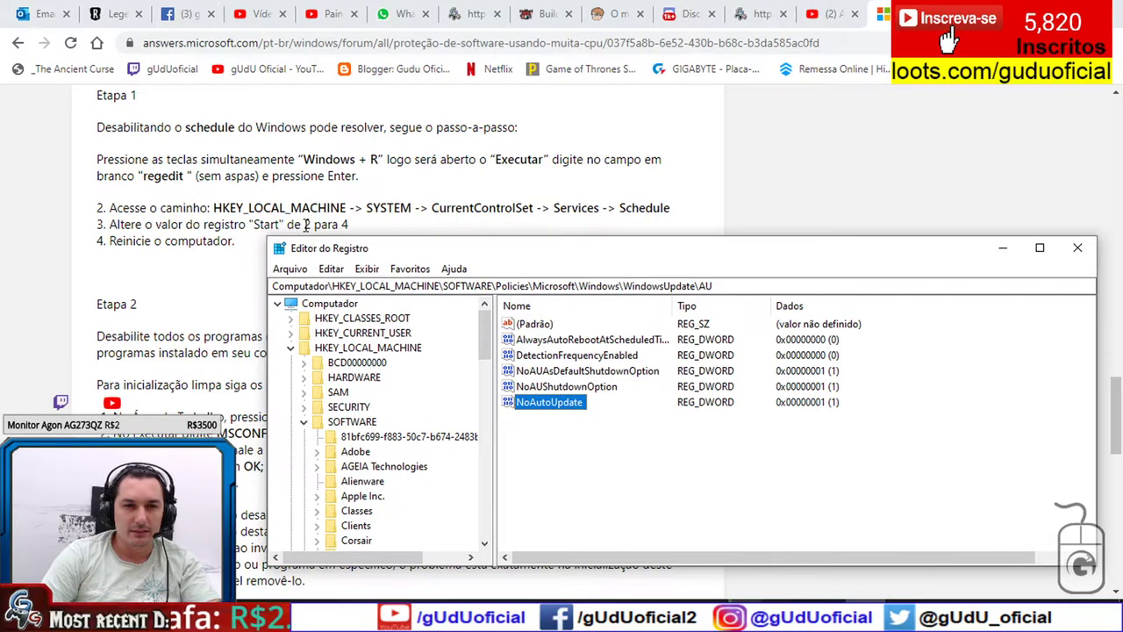
{"action": "left_click", "coordinate": [307, 421]}
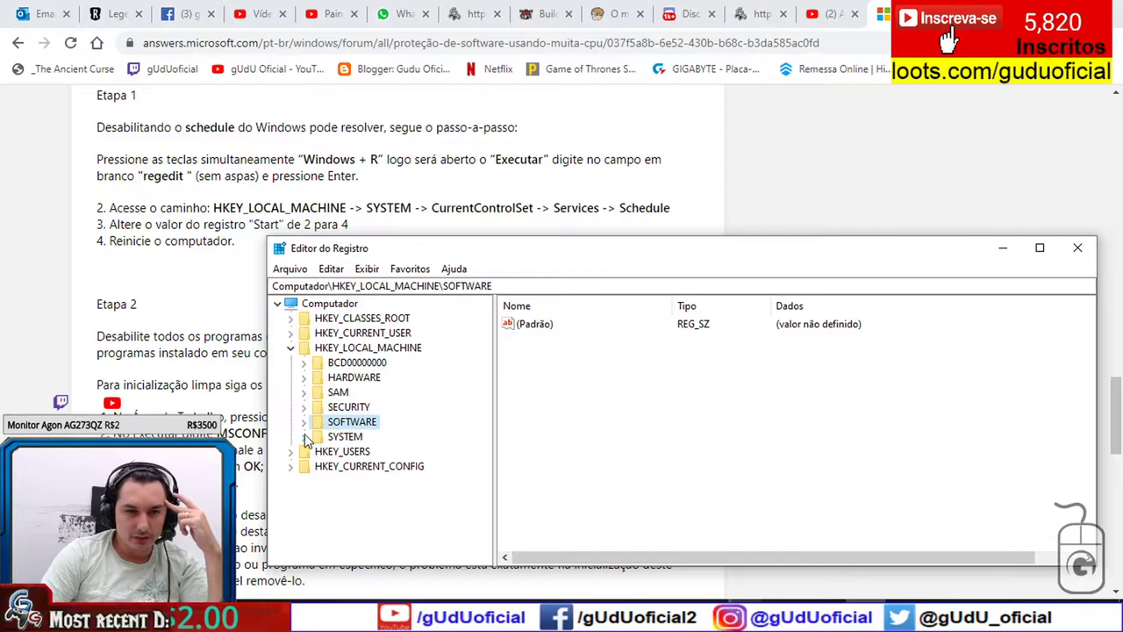
{"action": "left_click", "coordinate": [306, 437]}
{"action": "left_click", "coordinate": [395, 352]}
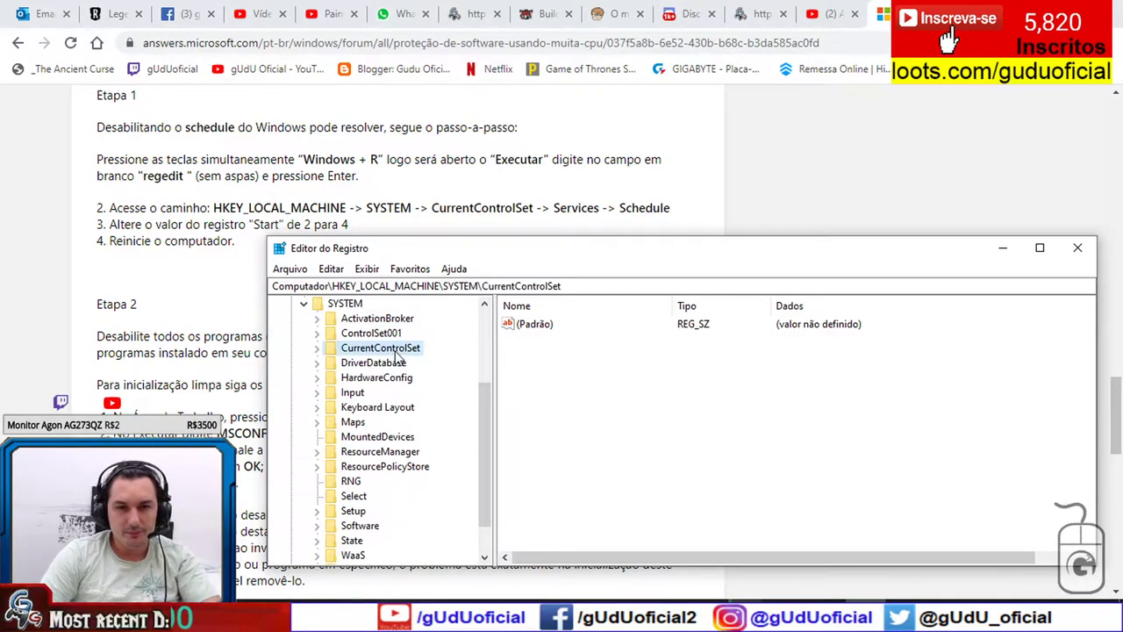
{"action": "double_click", "coordinate": [397, 354]}
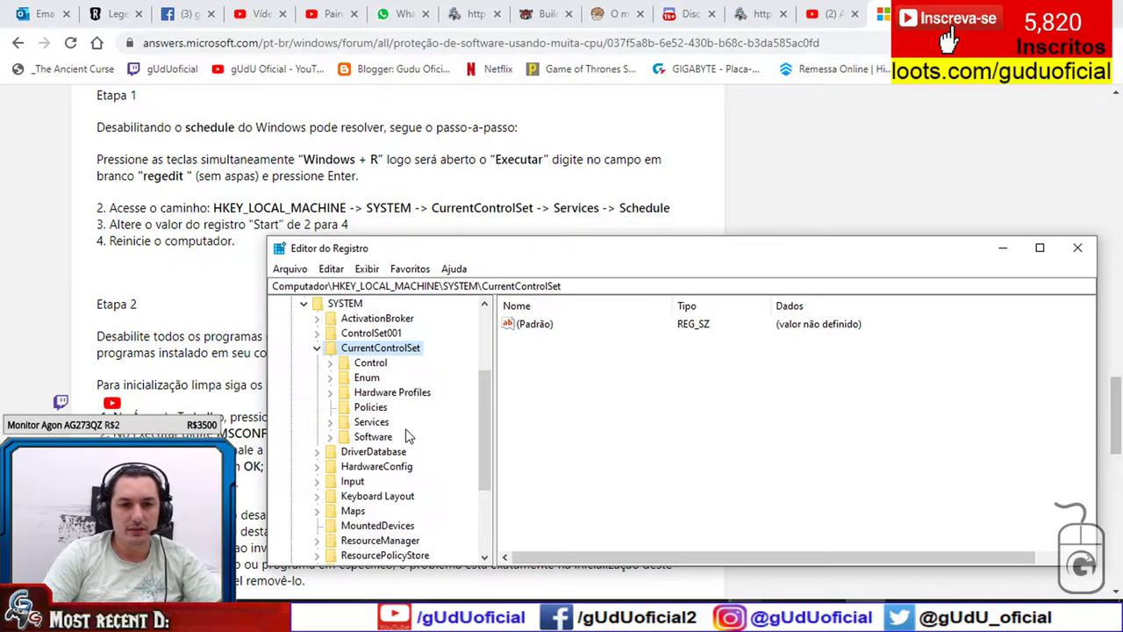
{"action": "left_click", "coordinate": [375, 425]}
{"action": "double_click", "coordinate": [373, 422]}
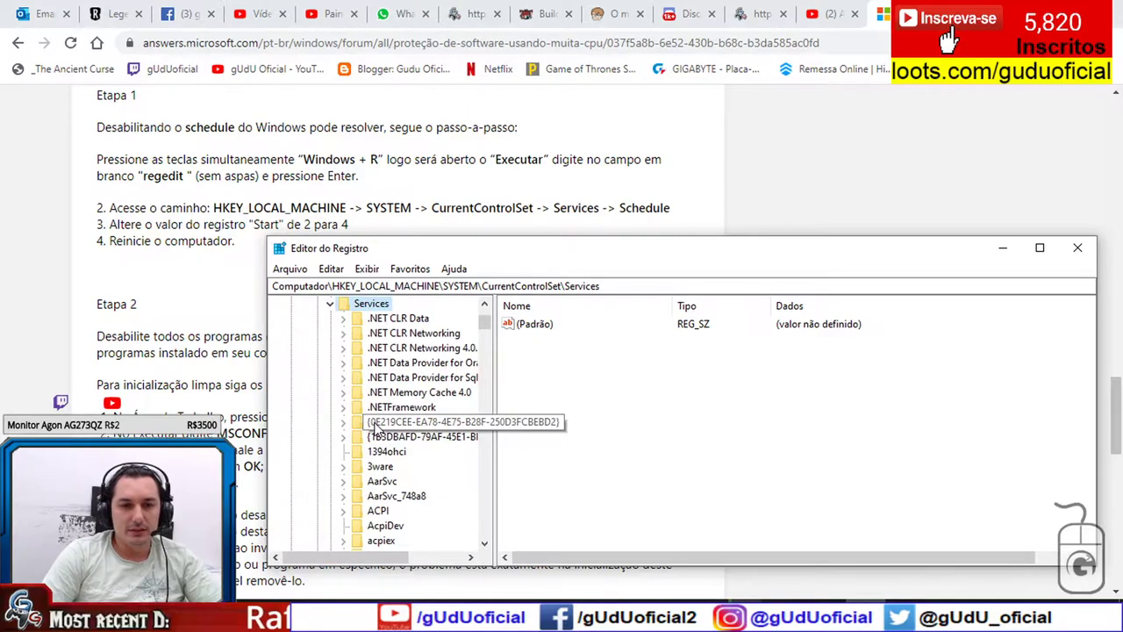
Find the Schedule key among the Services subkeys and select it
{"action": "key", "text": "s"}
{"action": "scroll", "coordinate": [417, 434], "scroll_direction": "down", "scroll_amount": 2}
{"action": "key", "text": "c"}
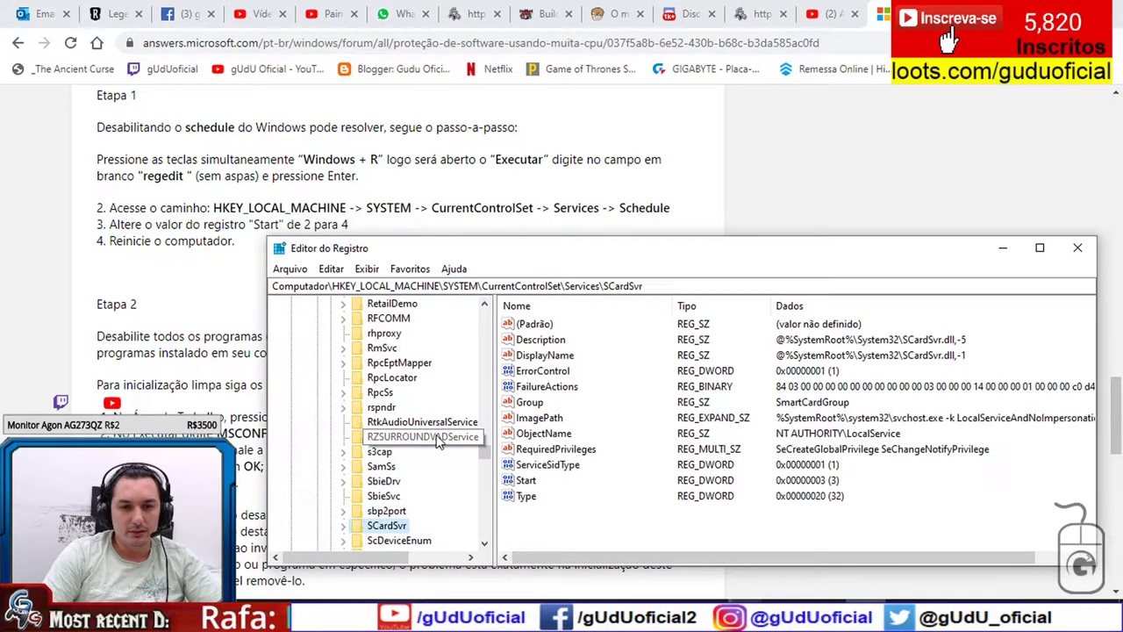
{"action": "scroll", "coordinate": [444, 443], "scroll_direction": "down", "scroll_amount": 2}
{"action": "left_click", "coordinate": [406, 484]}
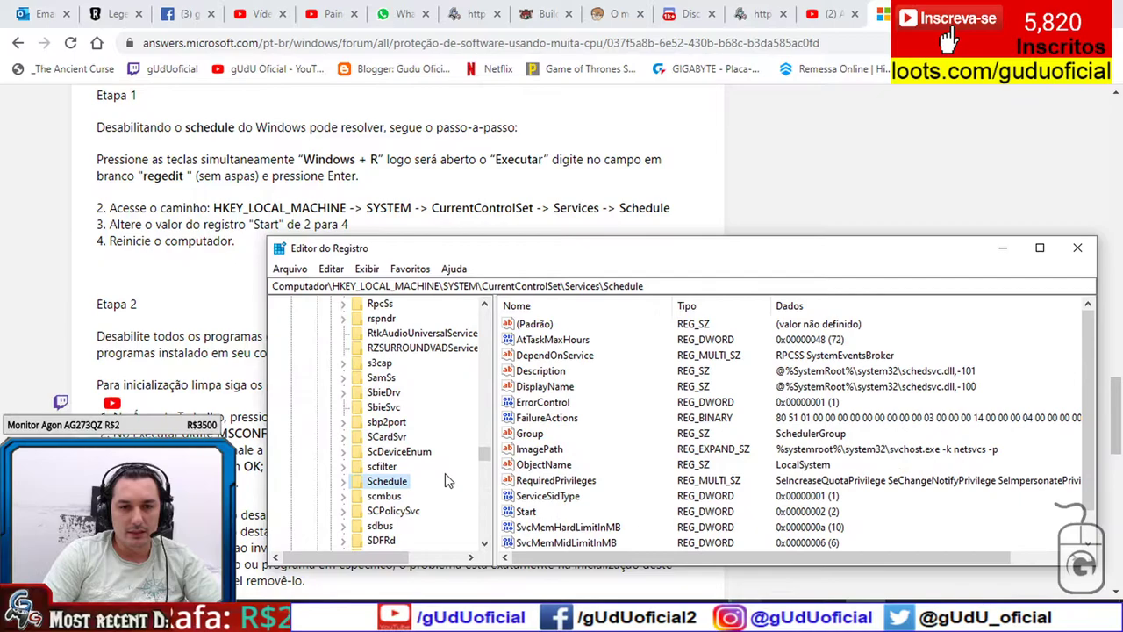
Open the Schedule key's Start value for editing, keeping the editor window clear of the instructions
{"action": "key", "text": "Tab"}
{"action": "key", "text": "s"}
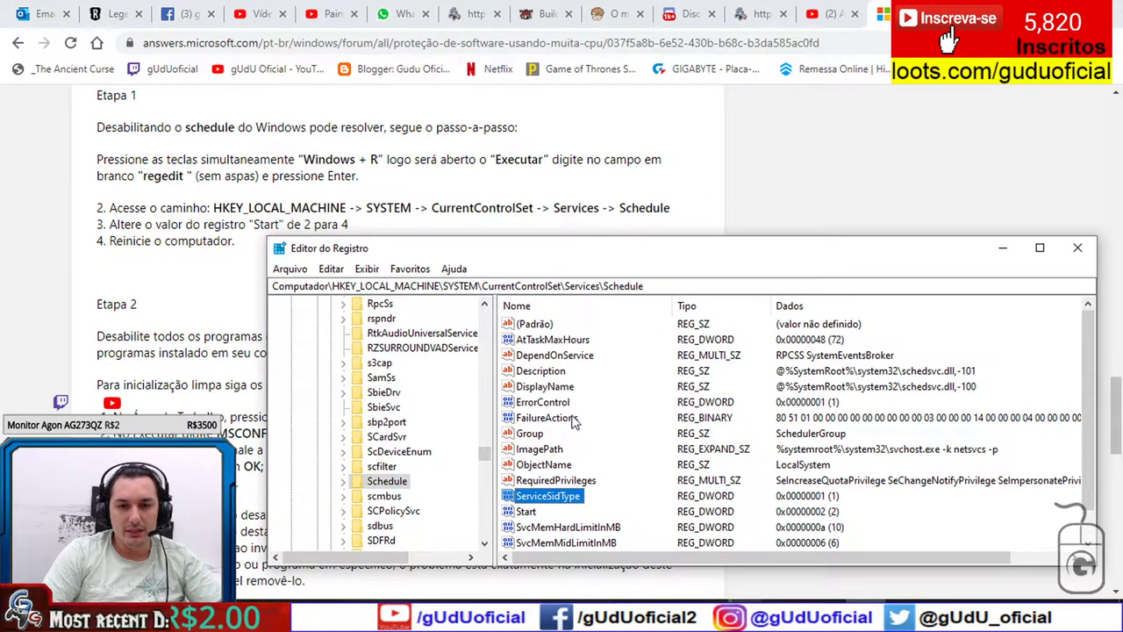
{"action": "left_click", "coordinate": [526, 513]}
{"action": "left_click_drag", "start_coordinate": [527, 516], "coordinate": [639, 338]}
{"action": "double_click", "coordinate": [646, 331]}
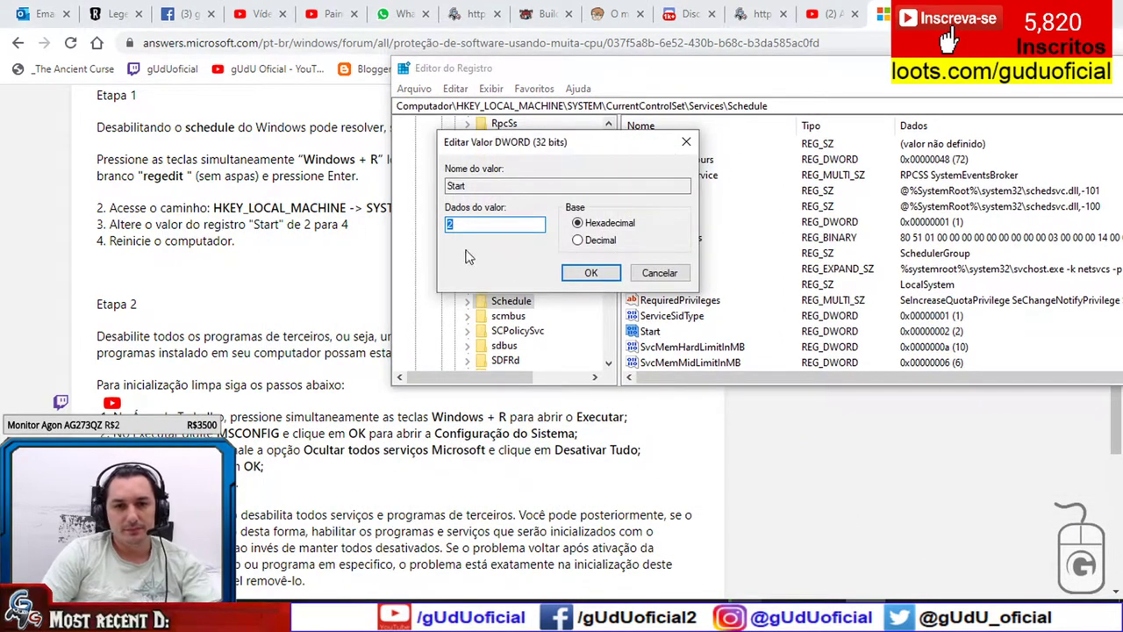
Reread the Proteção de Software thread's question and its Etapa 1 and Etapa 2 instructions against the open Start value
{"action": "left_click", "coordinate": [258, 313]}
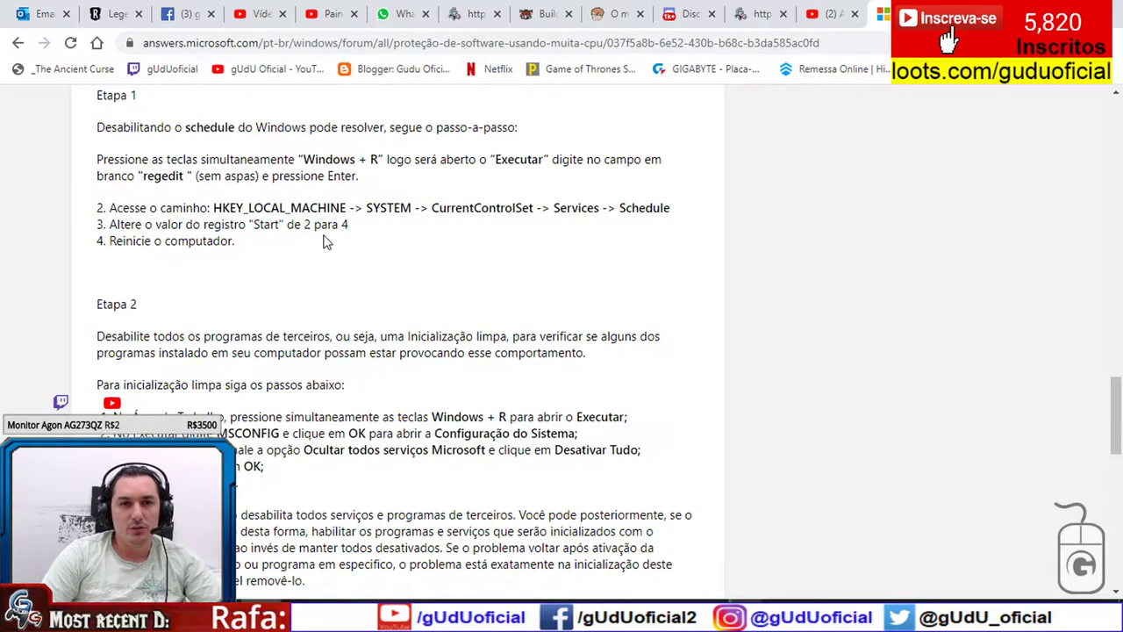
{"action": "scroll", "coordinate": [351, 255], "scroll_direction": "up", "scroll_amount": 3}
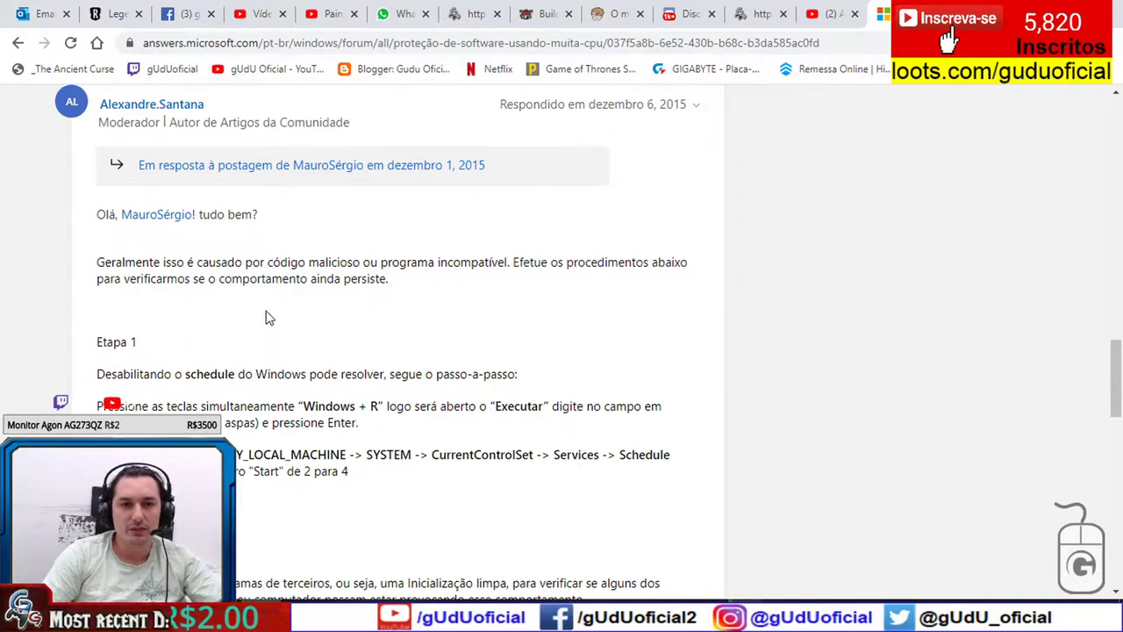
{"action": "scroll", "coordinate": [351, 363], "scroll_direction": "up", "scroll_amount": 4}
{"action": "scroll", "coordinate": [348, 376], "scroll_direction": "up", "scroll_amount": 6}
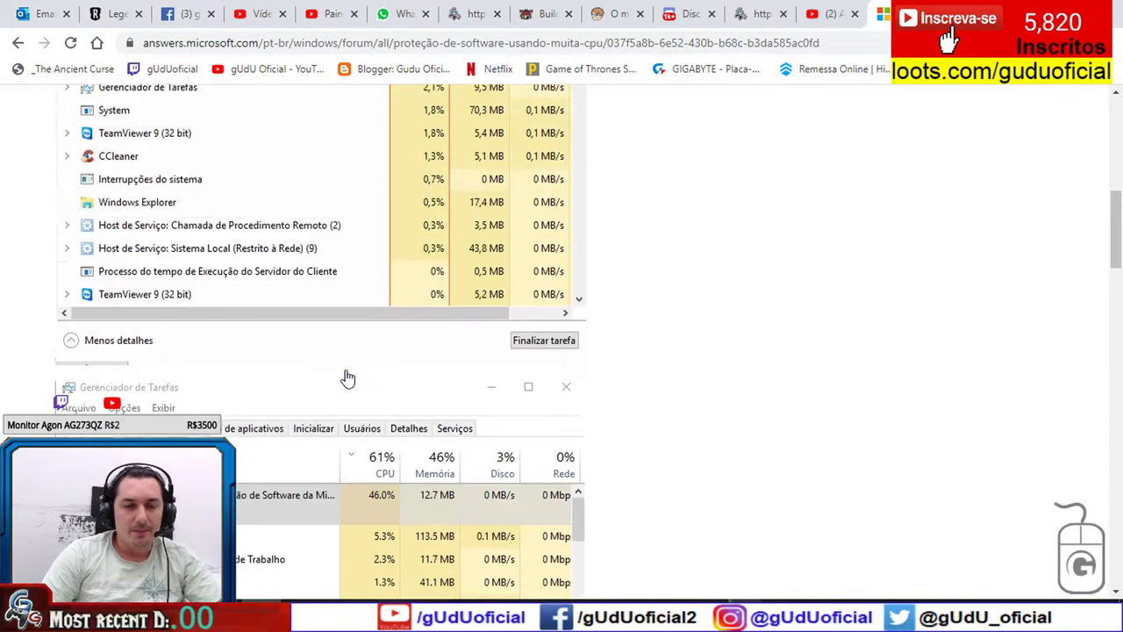
{"action": "scroll", "coordinate": [268, 345], "scroll_direction": "up", "scroll_amount": 5}
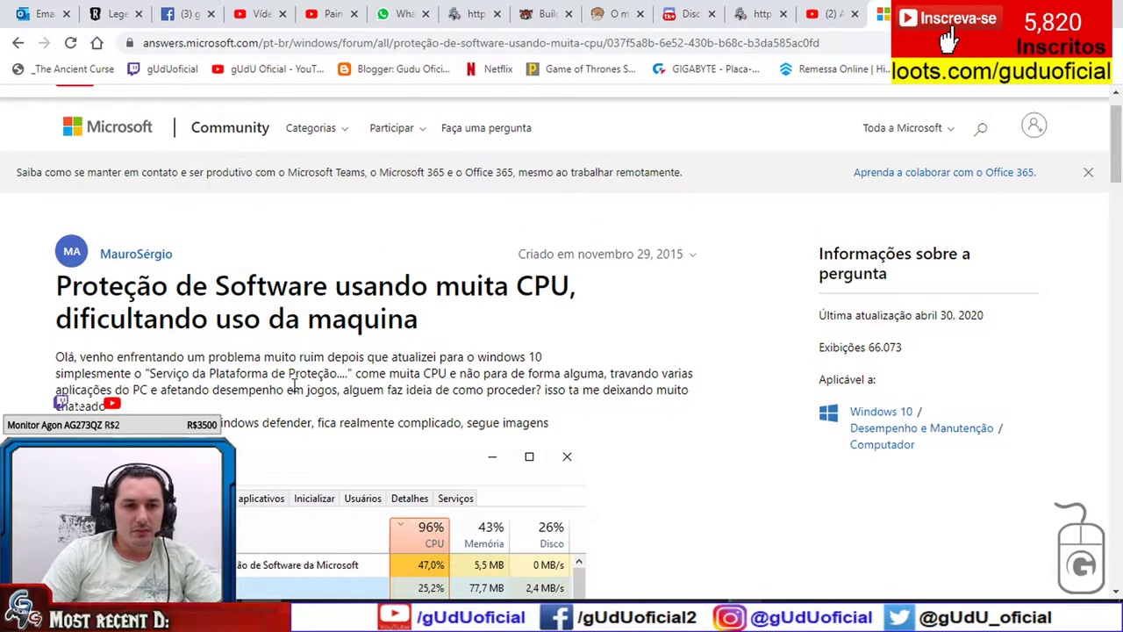
{"action": "scroll", "coordinate": [609, 426], "scroll_direction": "down", "scroll_amount": 10}
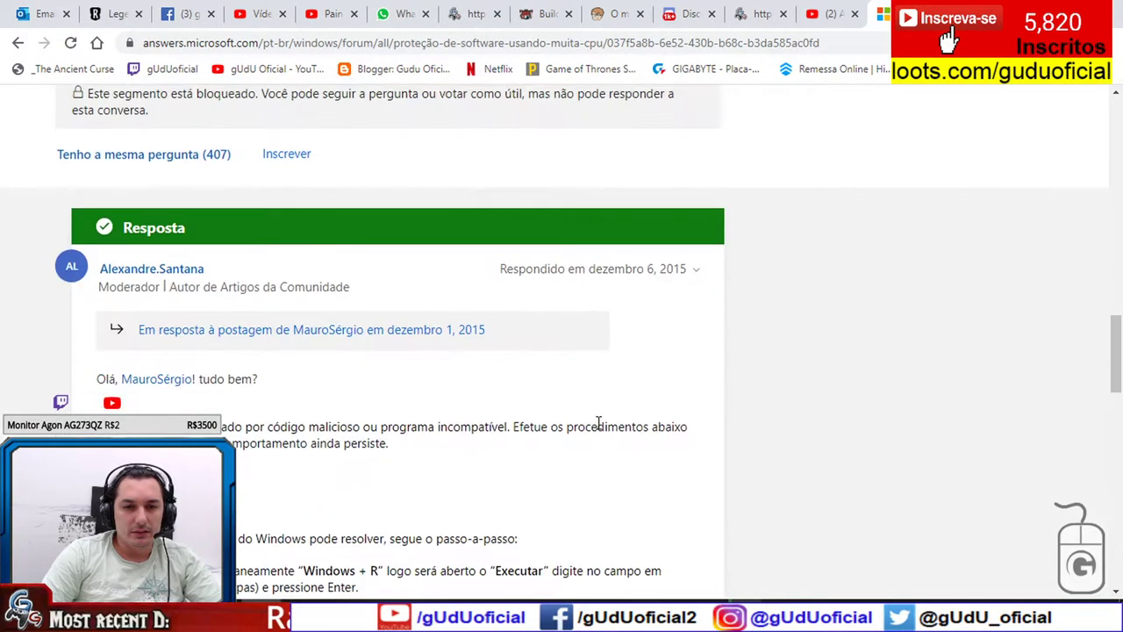
{"action": "scroll", "coordinate": [599, 423], "scroll_direction": "down", "scroll_amount": 3}
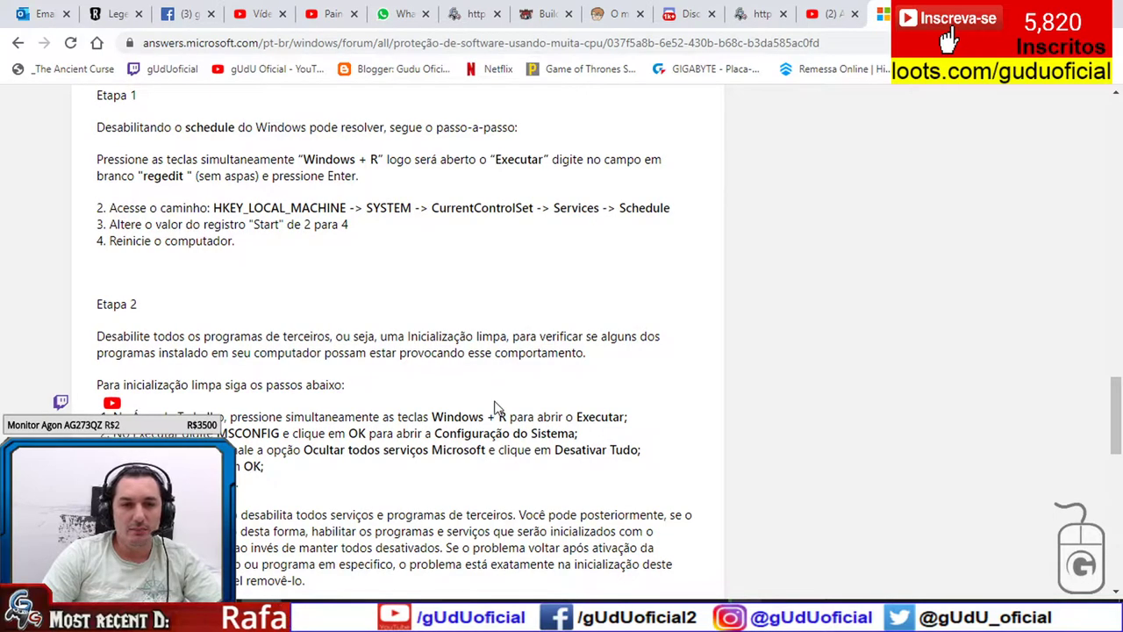
{"action": "scroll", "coordinate": [452, 386], "scroll_direction": "down", "scroll_amount": 2}
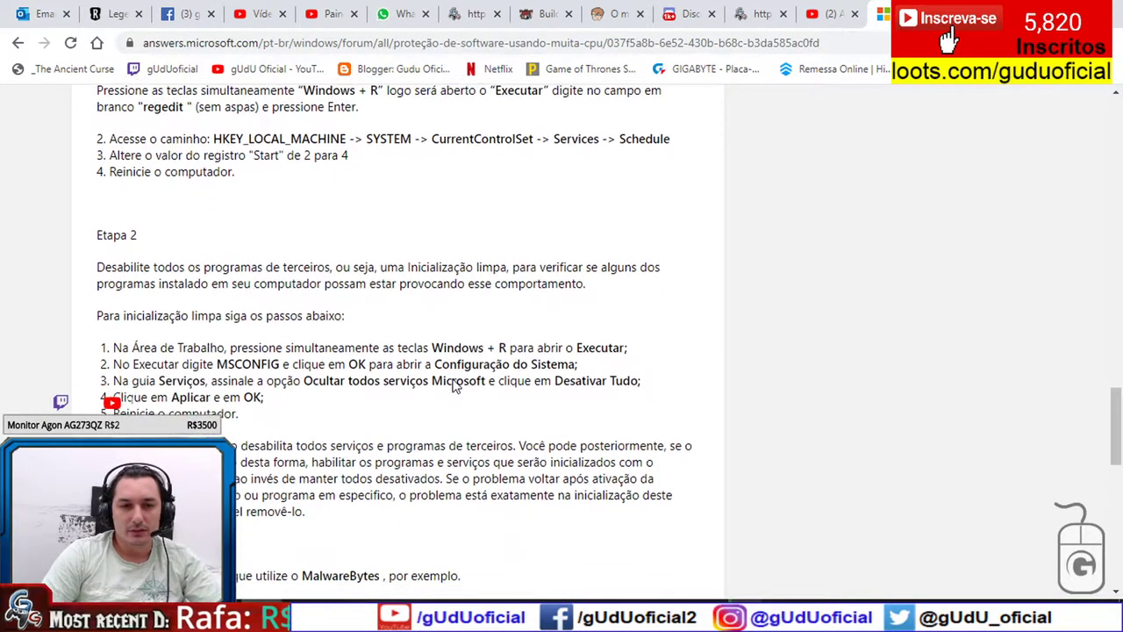
{"action": "scroll", "coordinate": [417, 359], "scroll_direction": "up", "scroll_amount": 4}
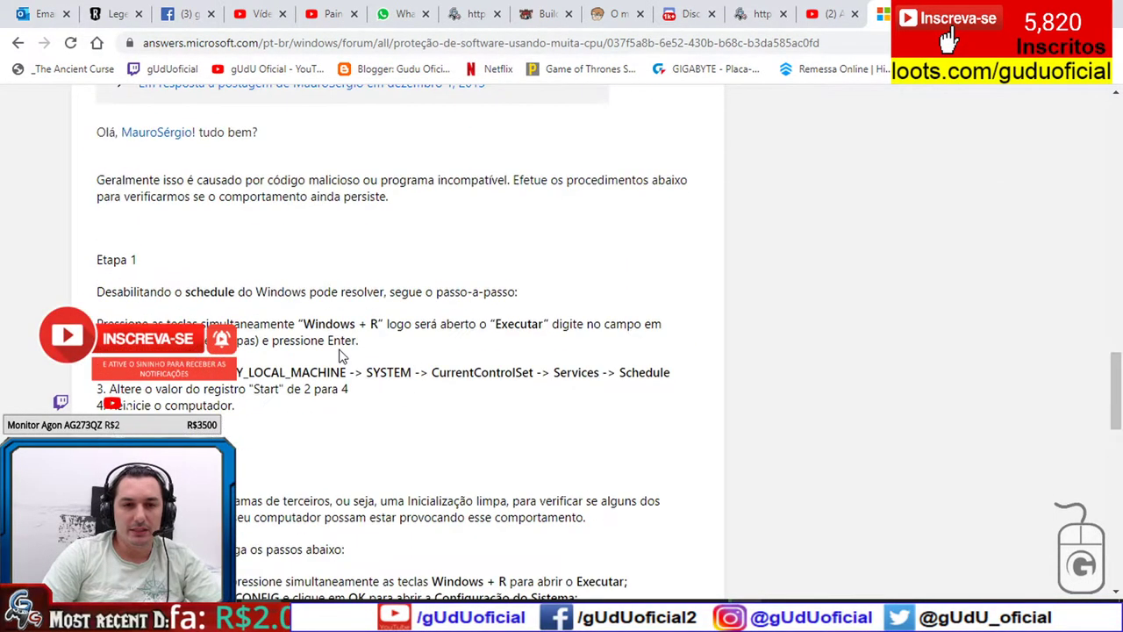
{"action": "key", "text": "alt+Tab"}
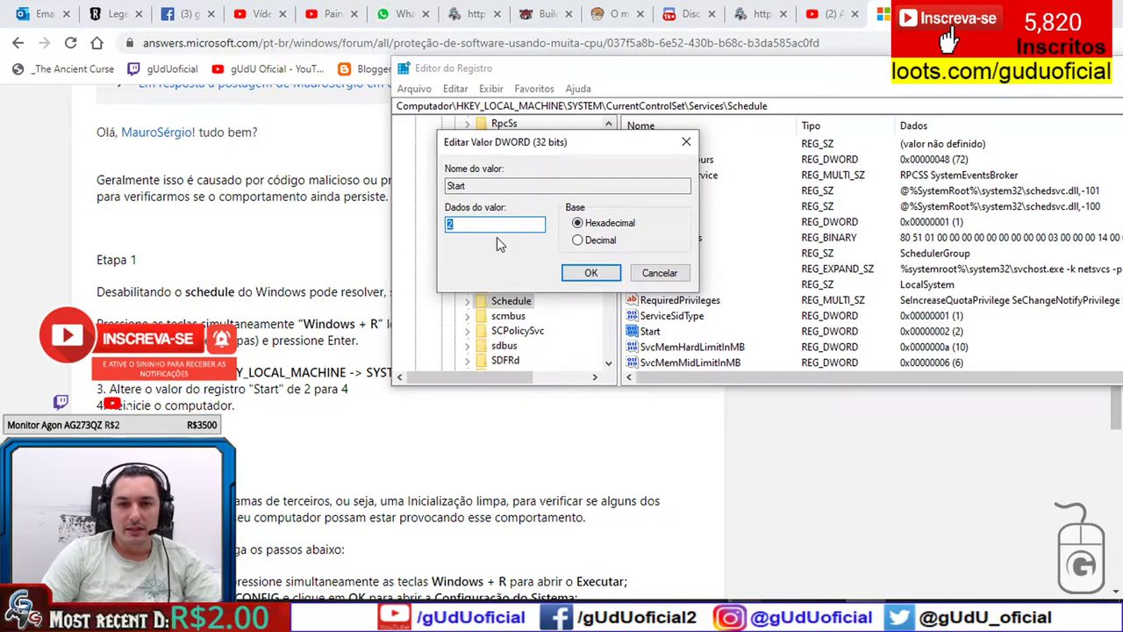
{"action": "key", "text": "alt+Tab"}
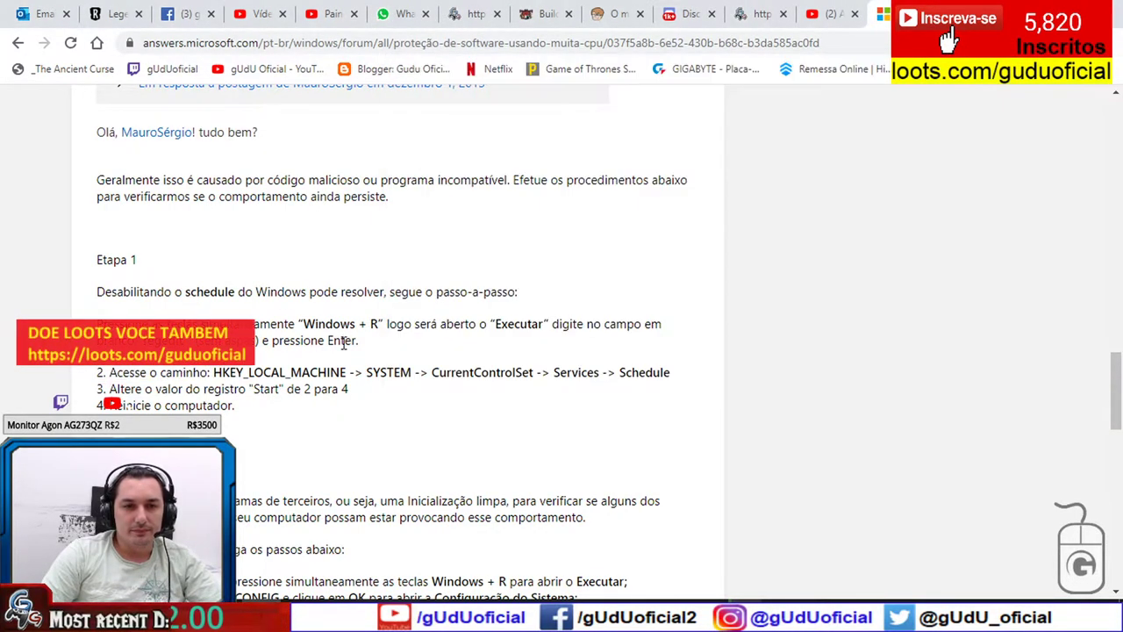
Return to the search results and search again with "desativar" added before "sppsvc.exe serviço da plataforma de proteção de software da microsoft"
{"action": "key", "text": "alt+Left"}
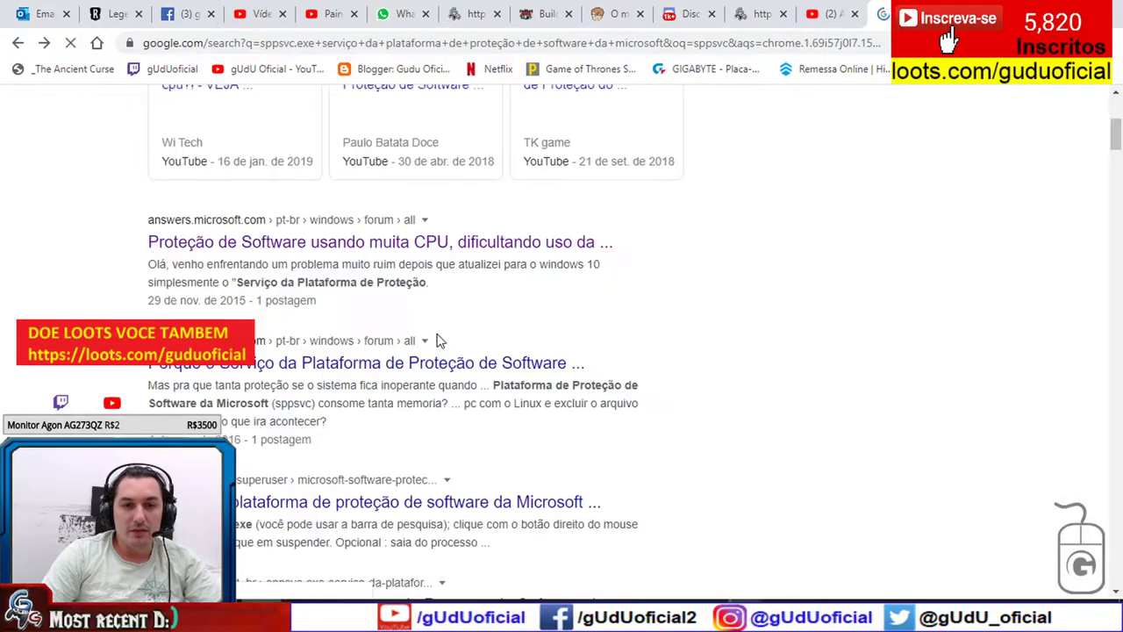
{"action": "scroll", "coordinate": [439, 338], "scroll_direction": "down", "scroll_amount": 2}
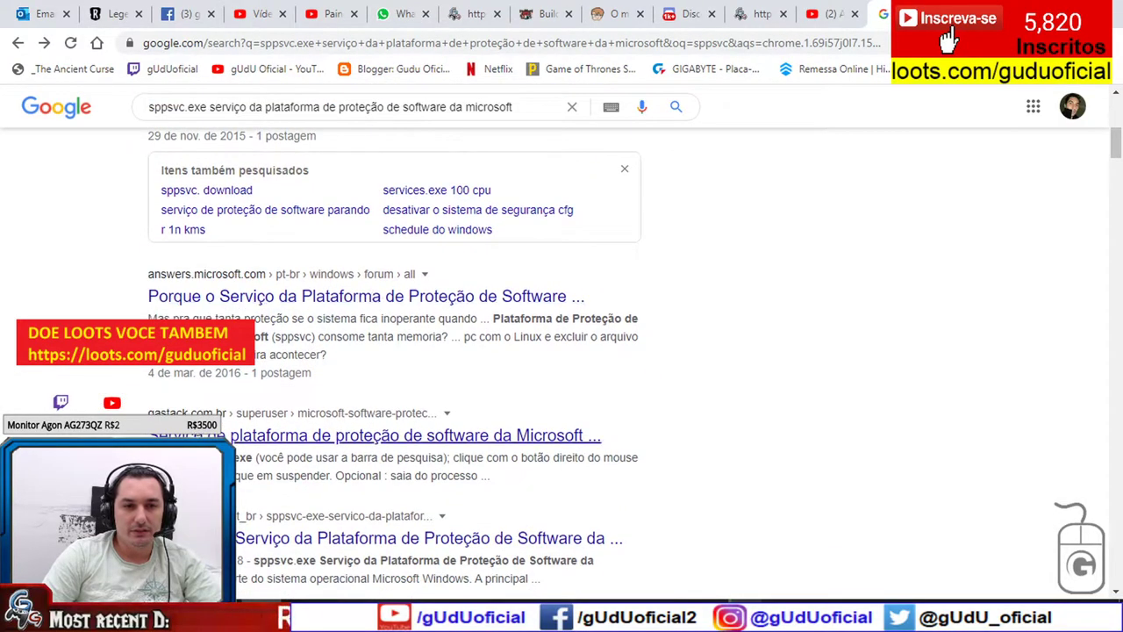
{"action": "scroll", "coordinate": [243, 422], "scroll_direction": "up", "scroll_amount": 10}
{"action": "left_click", "coordinate": [196, 125]}
{"action": "key", "text": "Home"}
{"action": "type", "text": "desativar"}
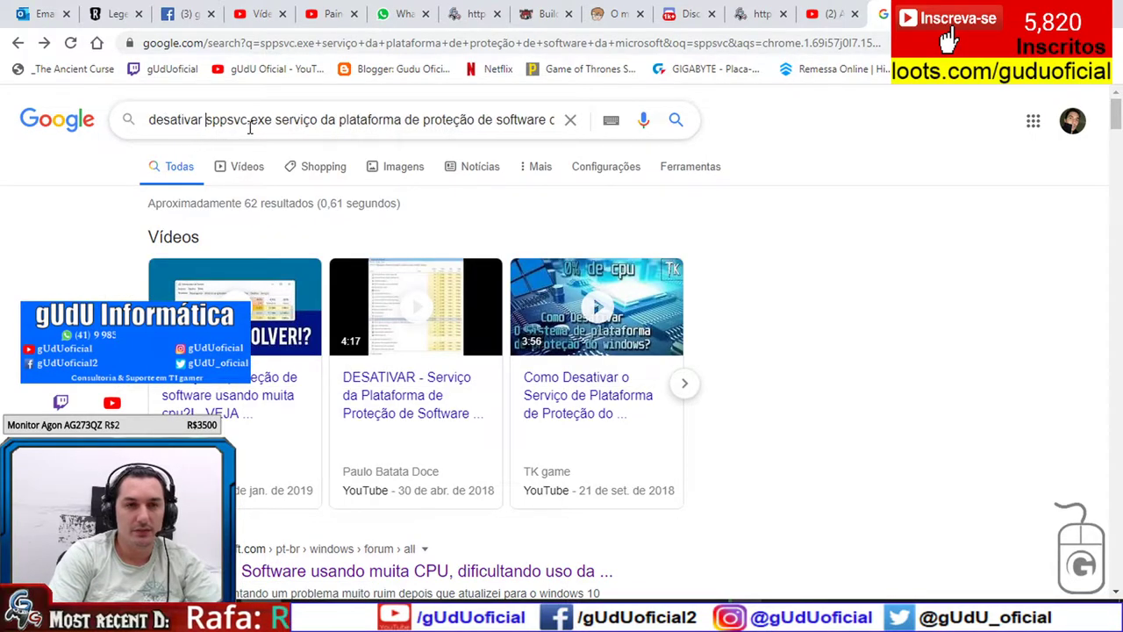
{"action": "key", "text": "Return"}
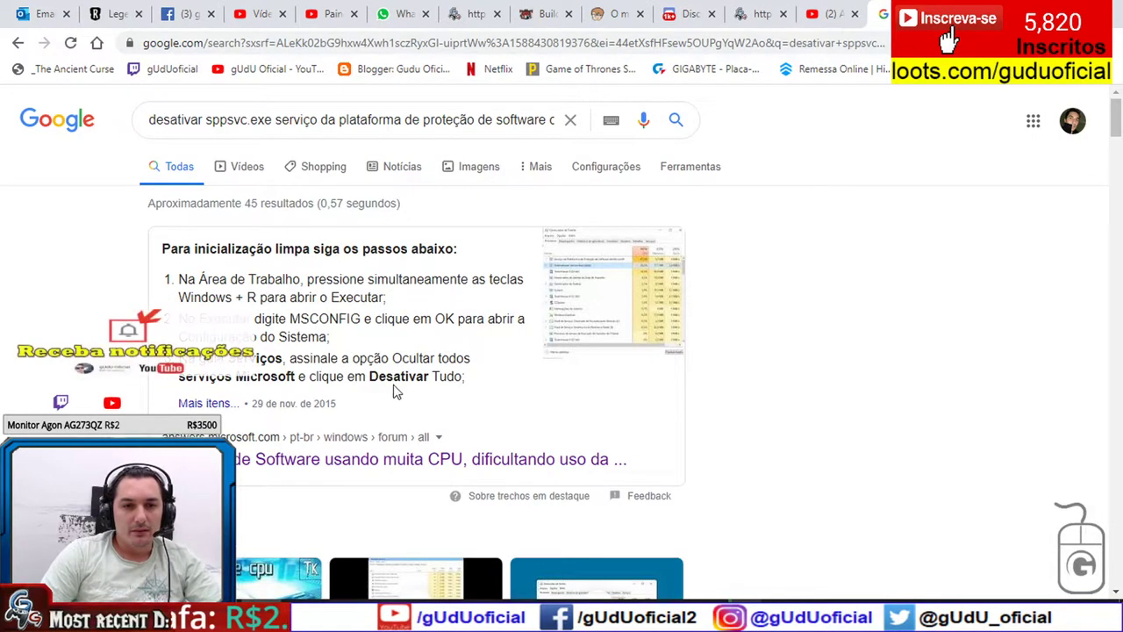
Review the results, open the Microsoft Community thread on why sppsvc uses so much memory, and read its question and answer
{"action": "left_click_drag", "start_coordinate": [230, 358], "coordinate": [375, 359]}
{"action": "left_click", "coordinate": [318, 372]}
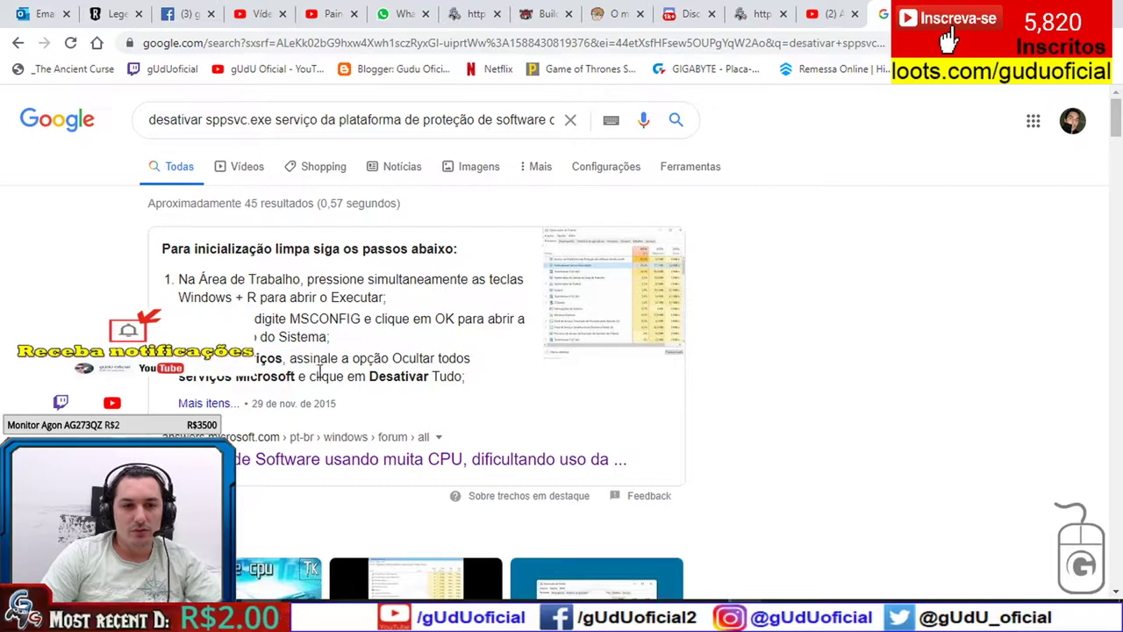
{"action": "scroll", "coordinate": [324, 389], "scroll_direction": "down", "scroll_amount": 5}
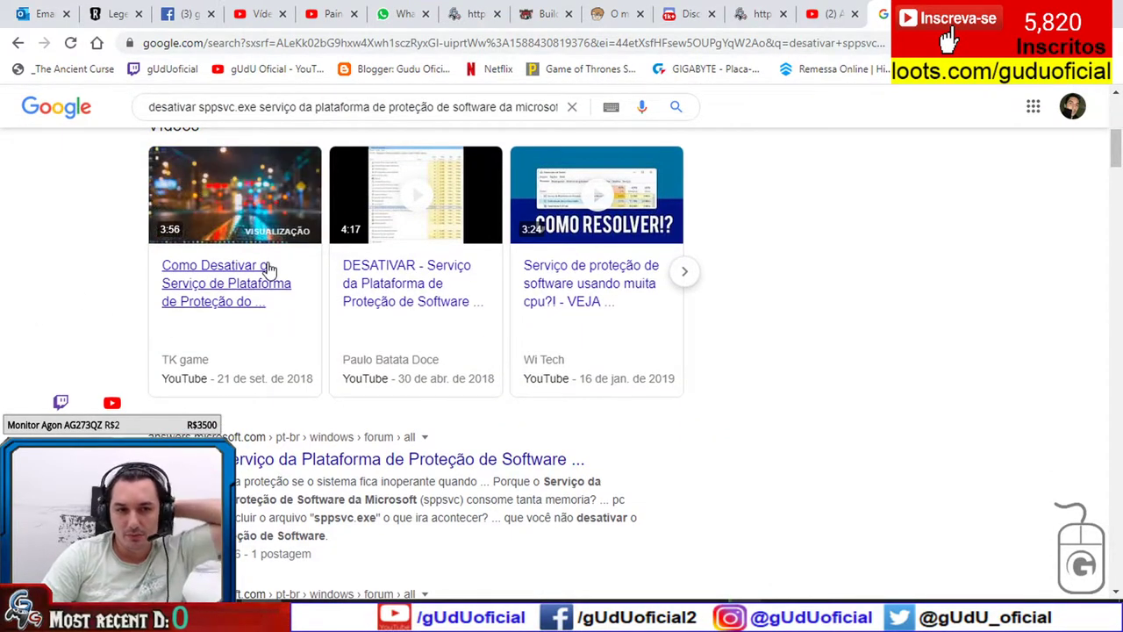
{"action": "scroll", "coordinate": [47, 326], "scroll_direction": "down", "scroll_amount": 3}
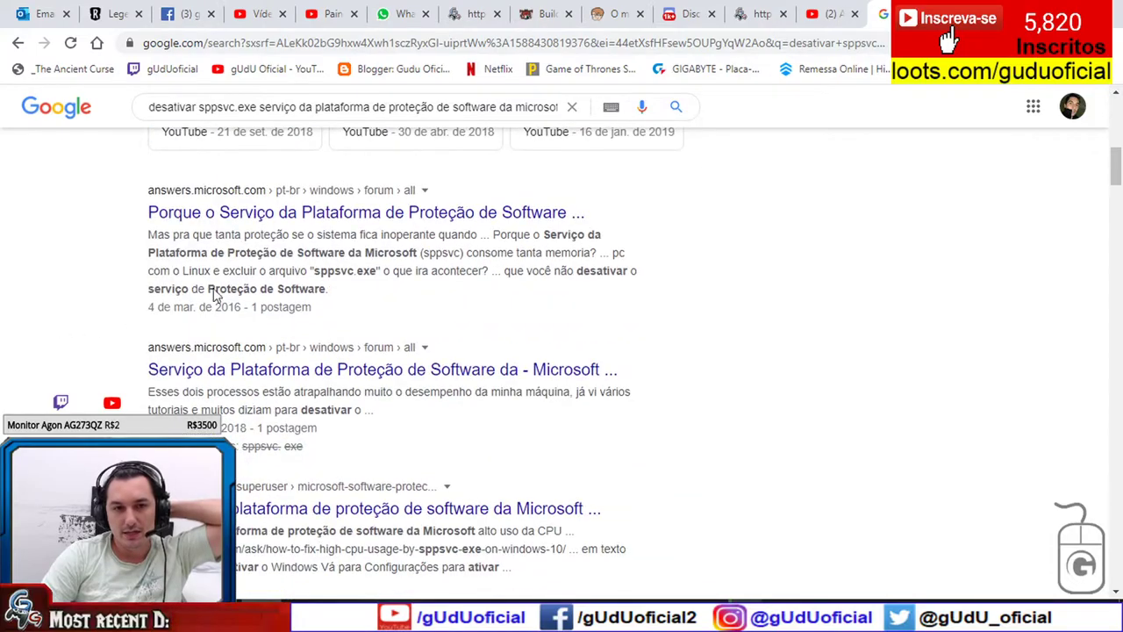
{"action": "left_click", "coordinate": [338, 220]}
{"action": "scroll", "coordinate": [682, 378], "scroll_direction": "down", "scroll_amount": 3}
{"action": "scroll", "coordinate": [682, 377], "scroll_direction": "down", "scroll_amount": 2}
{"action": "scroll", "coordinate": [682, 377], "scroll_direction": "down", "scroll_amount": 7}
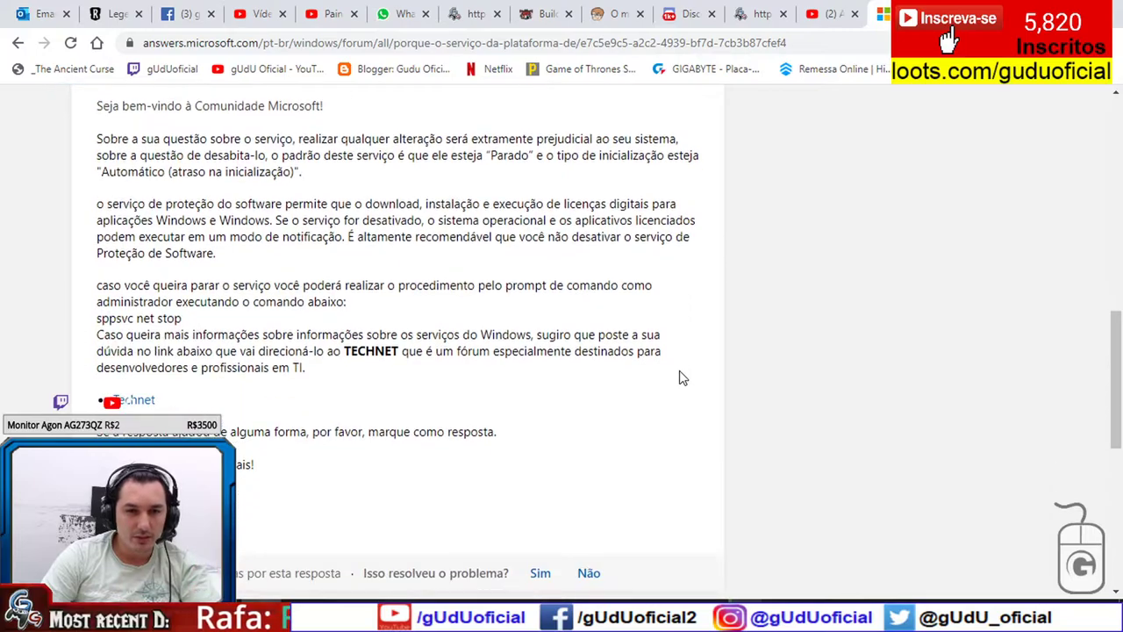
{"action": "scroll", "coordinate": [682, 377], "scroll_direction": "up", "scroll_amount": 7}
{"action": "scroll", "coordinate": [682, 377], "scroll_direction": "up", "scroll_amount": 4}
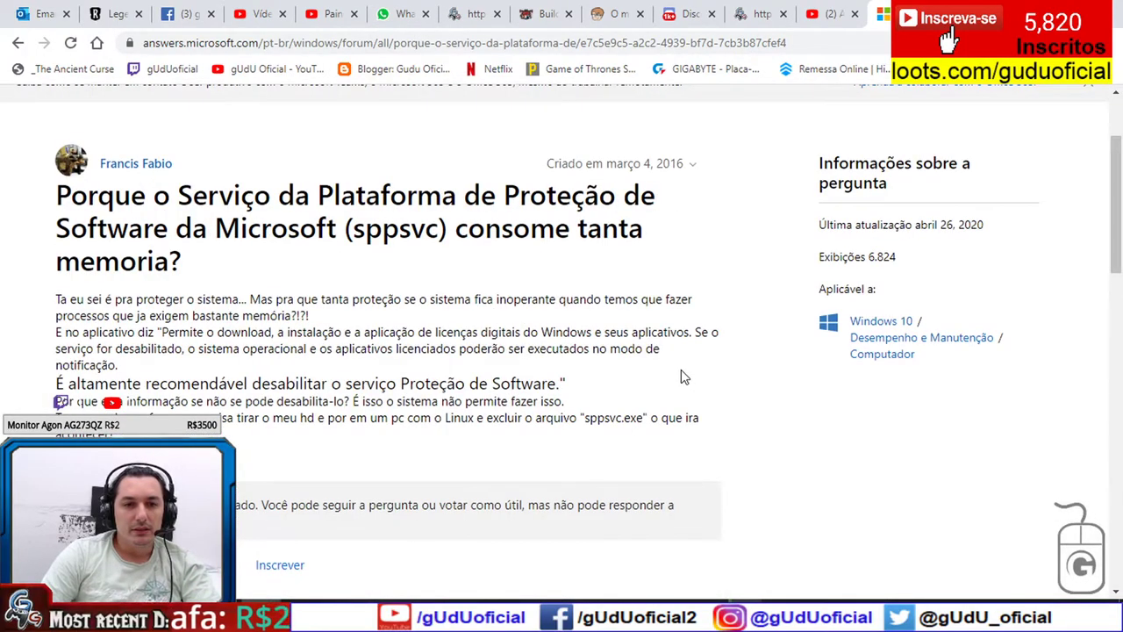
Return to the search results, reopen the Microsoft thread on Proteção de Software using much CPU, and find the Etapa 1 answer
{"action": "key", "text": "alt+Left"}
{"action": "scroll", "coordinate": [681, 370], "scroll_direction": "up", "scroll_amount": 4}
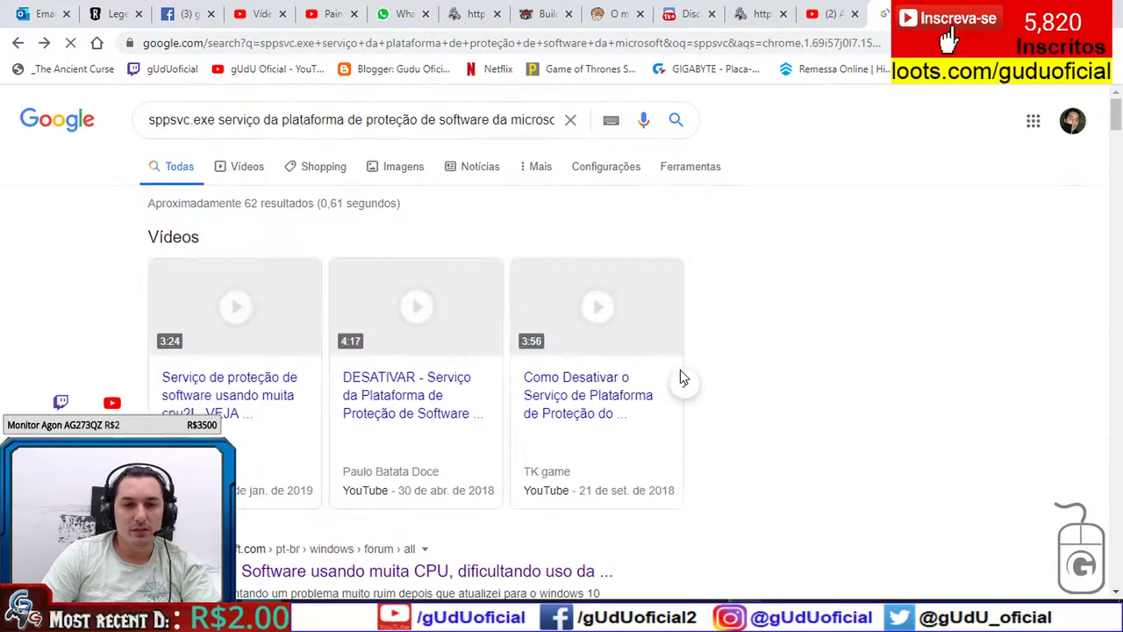
{"action": "scroll", "coordinate": [396, 321], "scroll_direction": "down", "scroll_amount": 4}
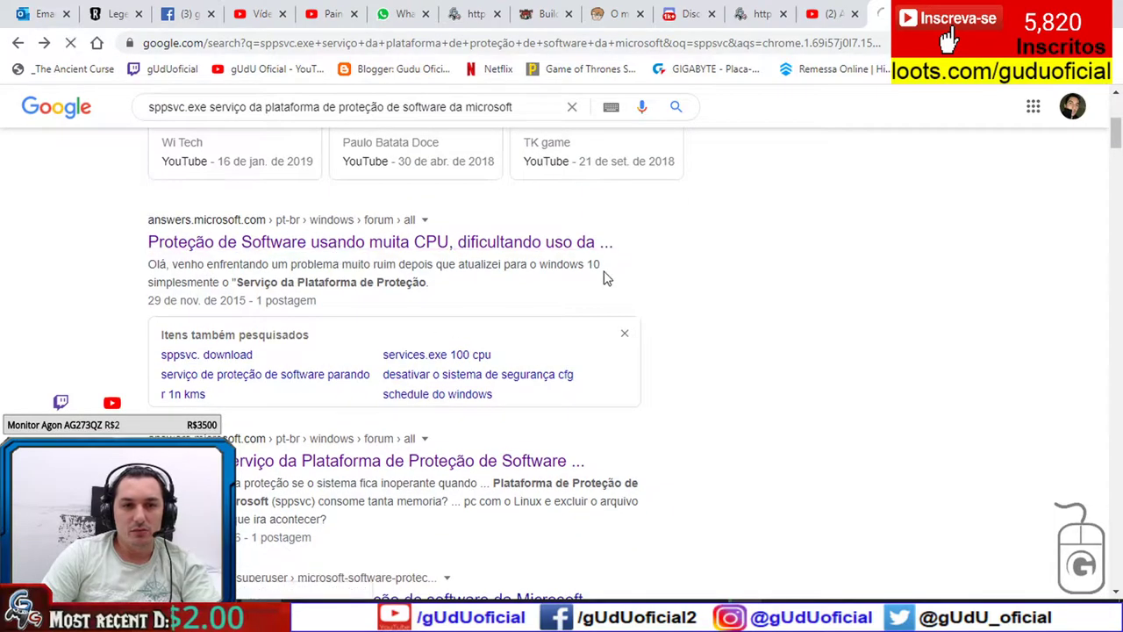
{"action": "scroll", "coordinate": [19, 396], "scroll_direction": "down", "scroll_amount": 5}
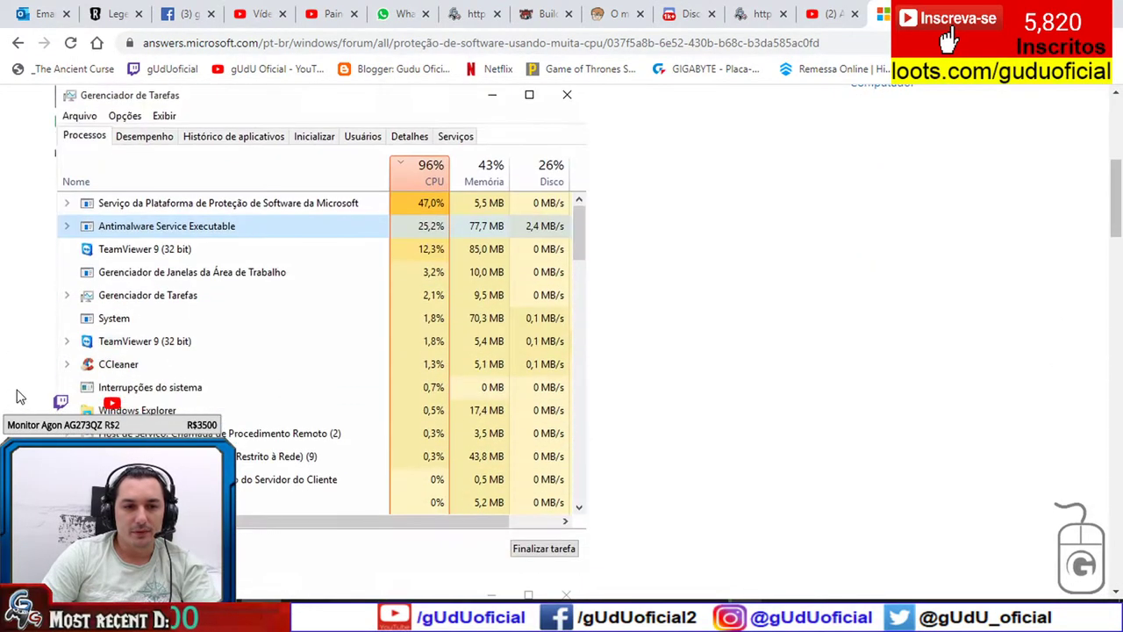
{"action": "scroll", "coordinate": [19, 397], "scroll_direction": "down", "scroll_amount": 10}
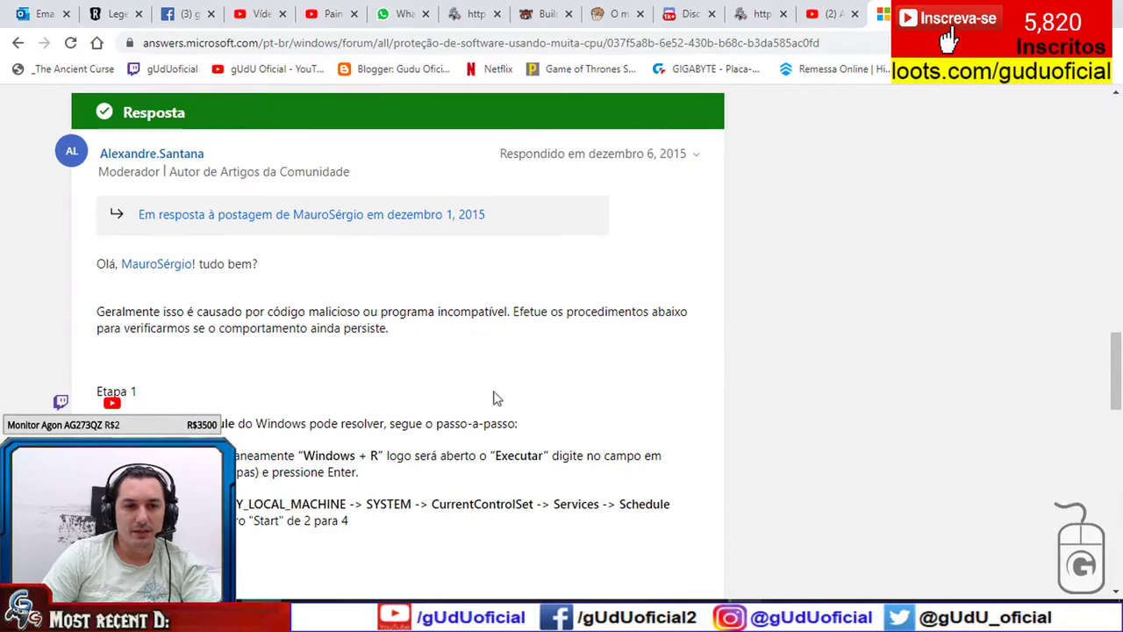
{"action": "scroll", "coordinate": [329, 351], "scroll_direction": "down", "scroll_amount": 2}
{"action": "scroll", "coordinate": [230, 383], "scroll_direction": "down", "scroll_amount": 1}
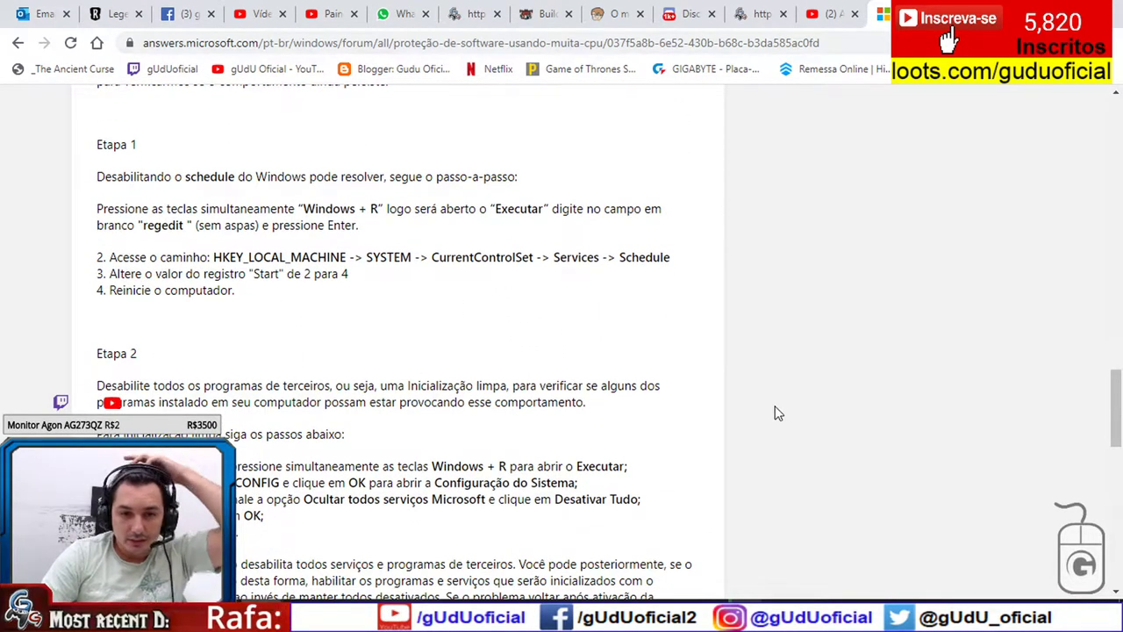
Compare the thread's Etapa 1 instruction for disabling the Windows schedule with the open Start value in the Registry Editor
{"action": "left_click_drag", "start_coordinate": [350, 274], "coordinate": [254, 275]}
{"action": "key", "text": "alt+Tab"}
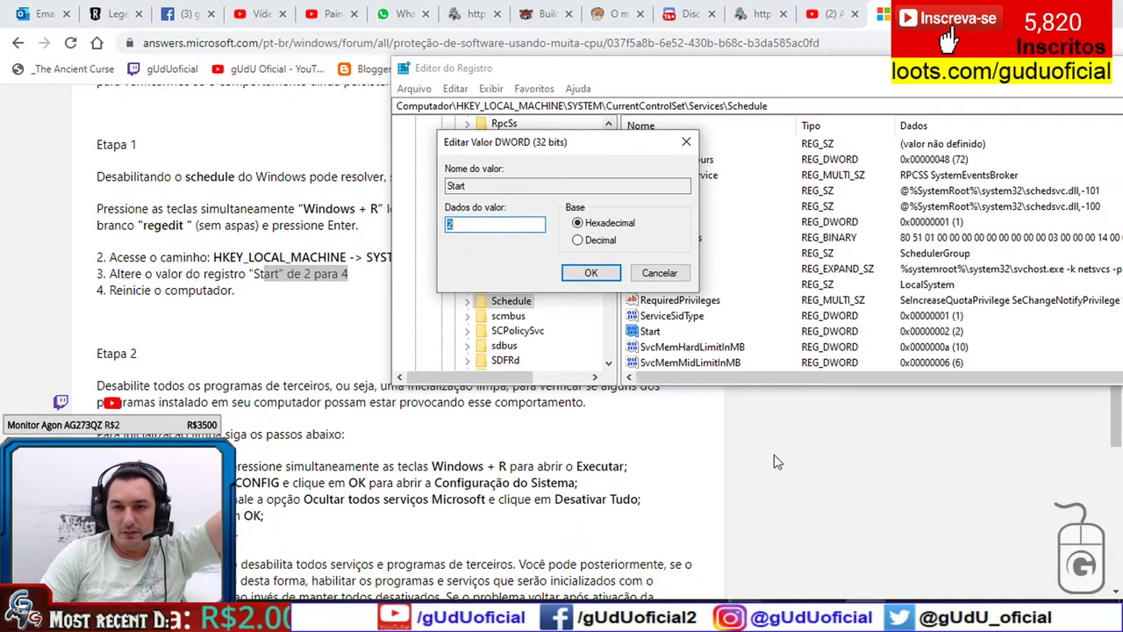
{"action": "left_click", "coordinate": [376, 206]}
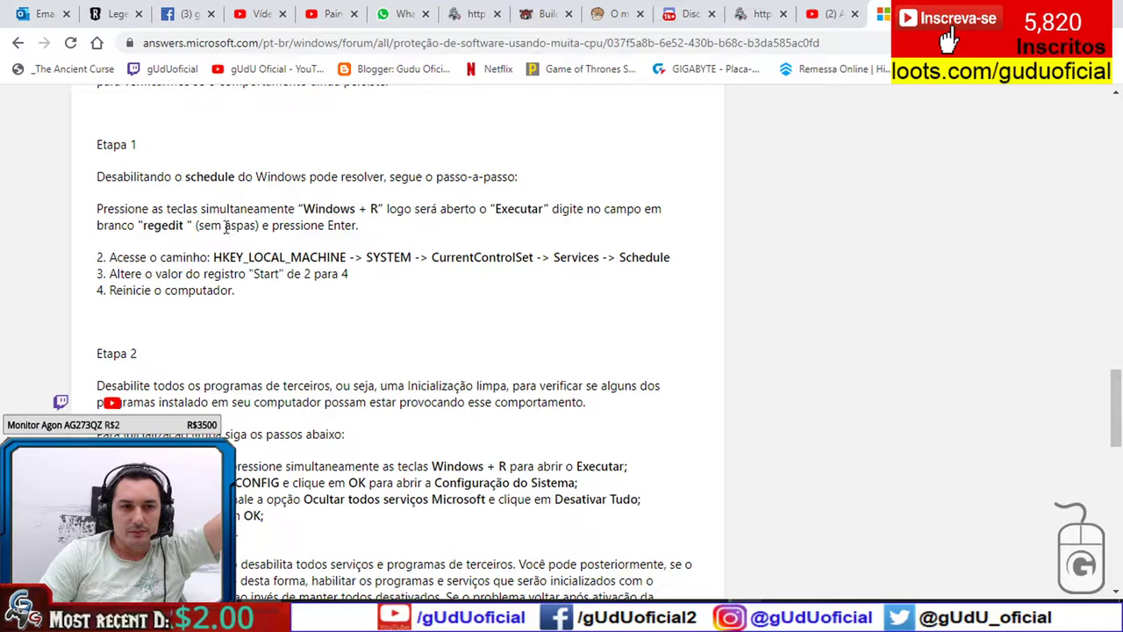
{"action": "left_click_drag", "start_coordinate": [174, 180], "coordinate": [449, 183]}
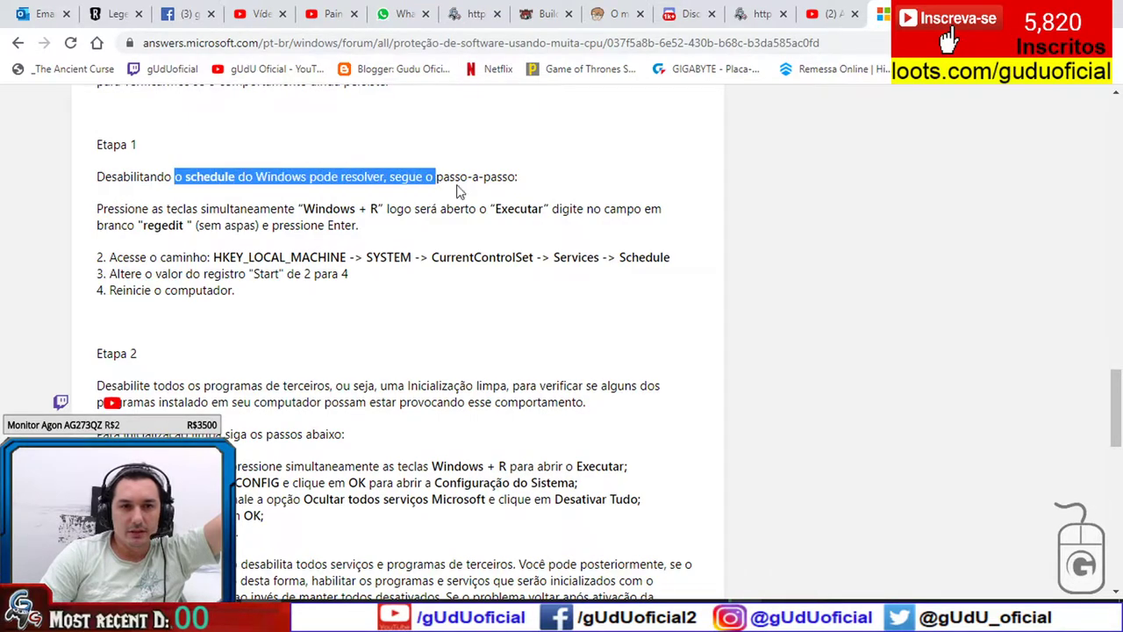
{"action": "left_click", "coordinate": [537, 189]}
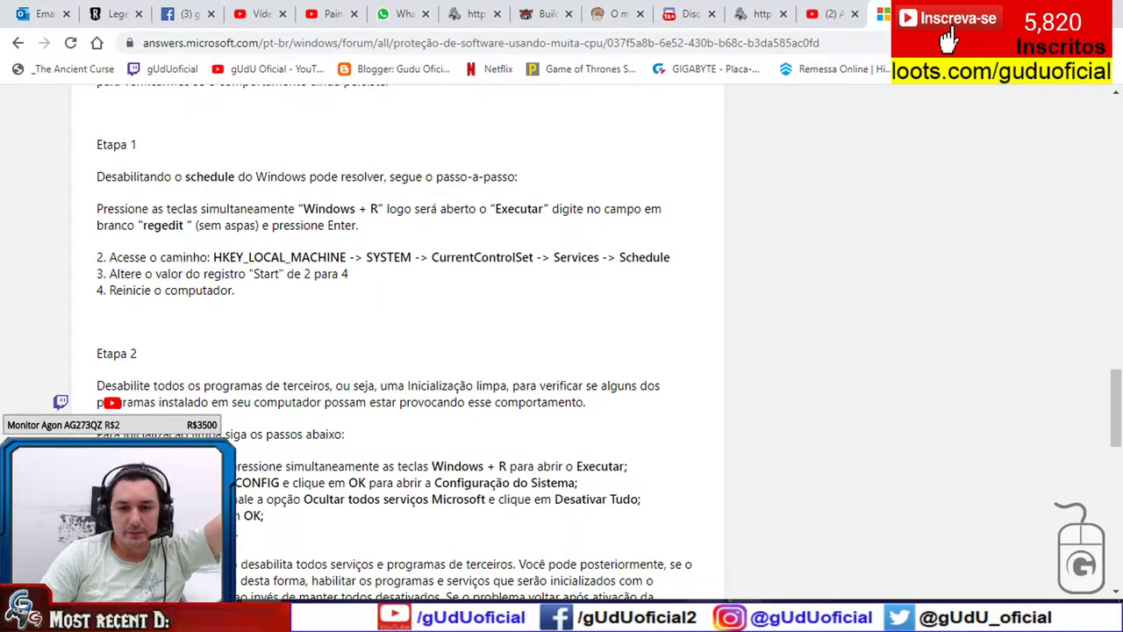
Set the Schedule key's Start value to 4 and close the Registry Editor
{"action": "mouse_move", "coordinate": [707, 614]}
{"action": "left_click", "coordinate": [709, 577]}
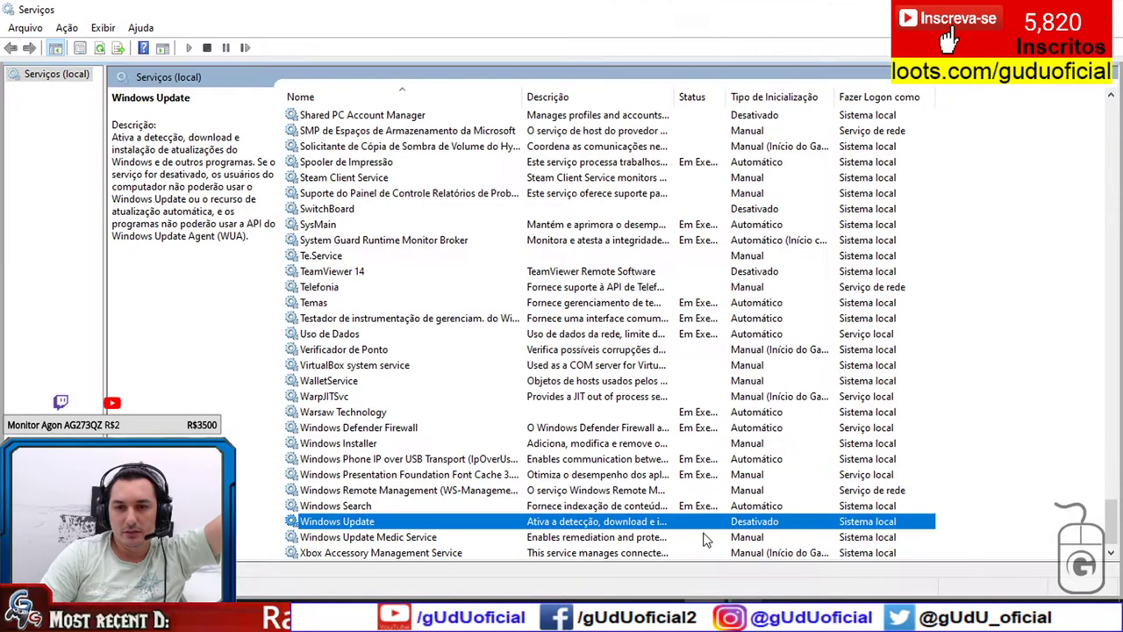
{"action": "key", "text": "alt+Tab"}
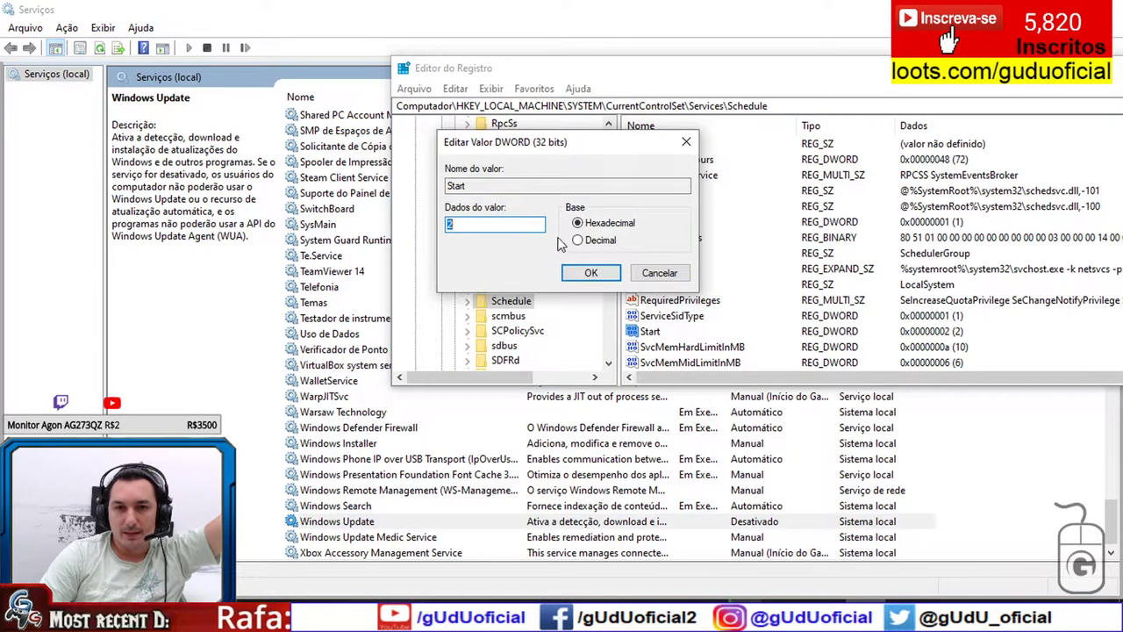
{"action": "left_click", "coordinate": [591, 273]}
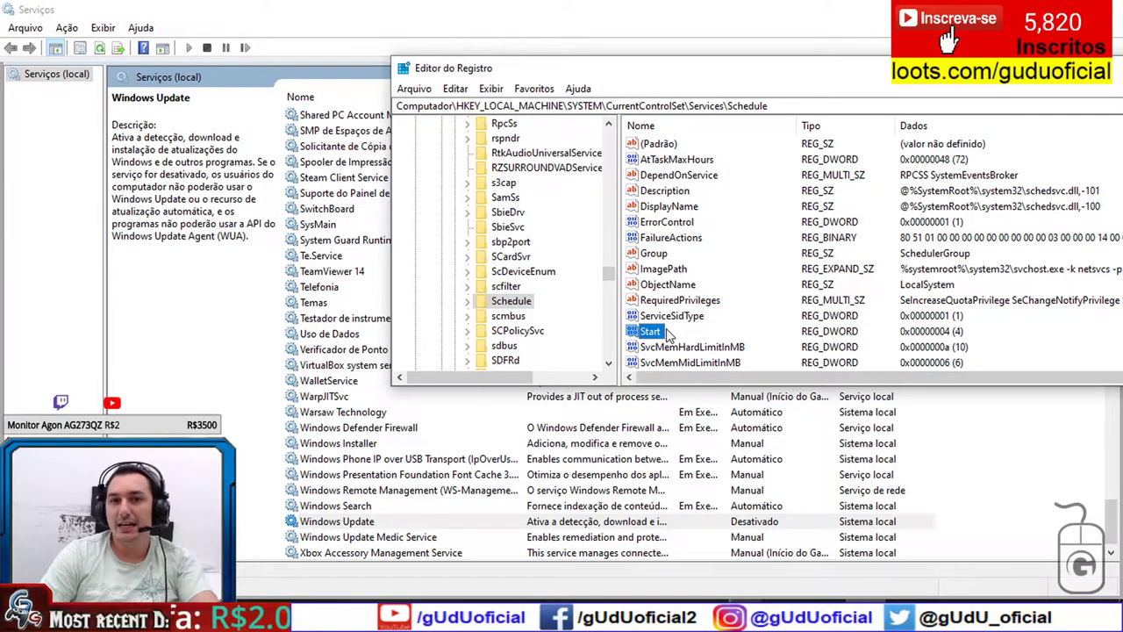
{"action": "scroll", "coordinate": [740, 341], "scroll_direction": "down", "scroll_amount": 1}
{"action": "left_click_drag", "start_coordinate": [815, 67], "coordinate": [666, 78]}
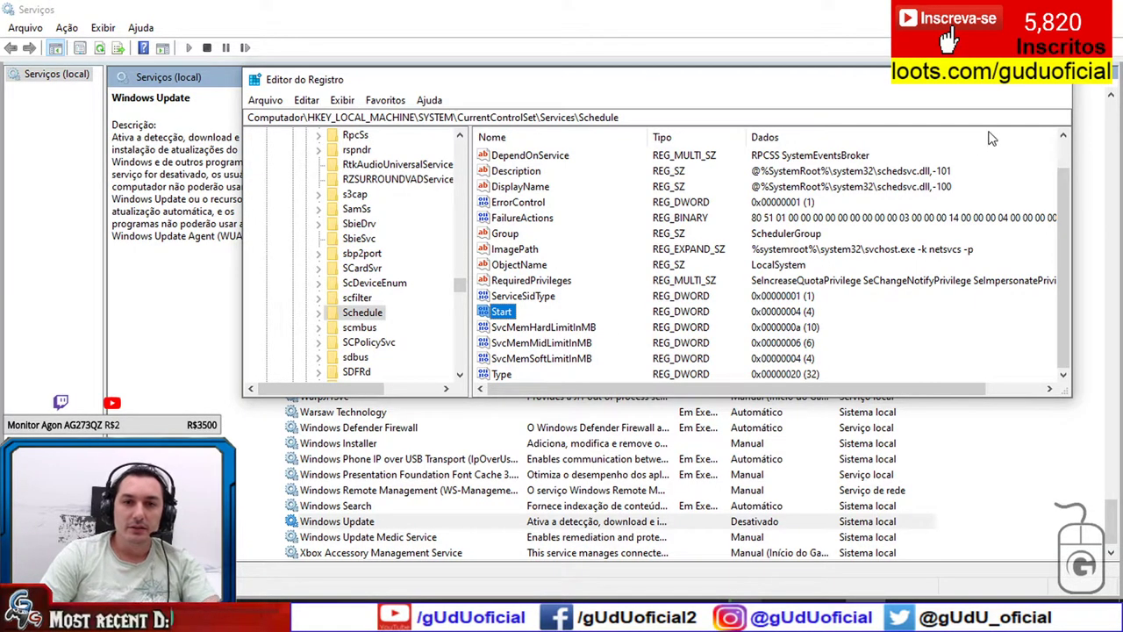
{"action": "left_click", "coordinate": [1056, 91]}
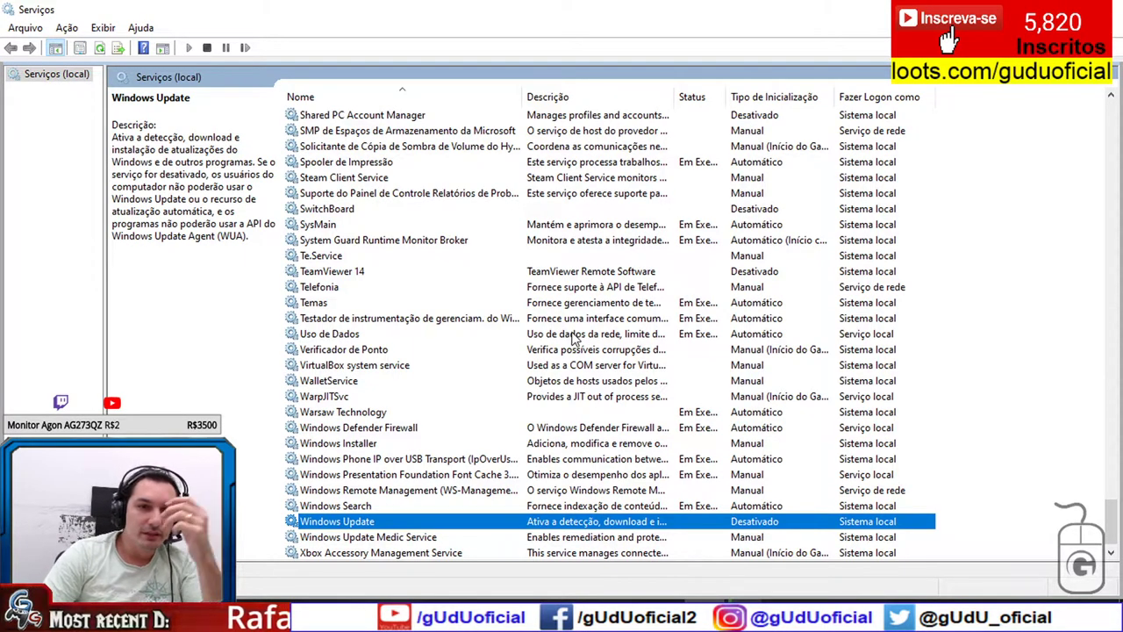
Find the Proteção de Software service, read the end of its description in its properties, and close them without changes
{"action": "scroll", "coordinate": [575, 338], "scroll_direction": "up", "scroll_amount": 20}
{"action": "left_click", "coordinate": [412, 304]}
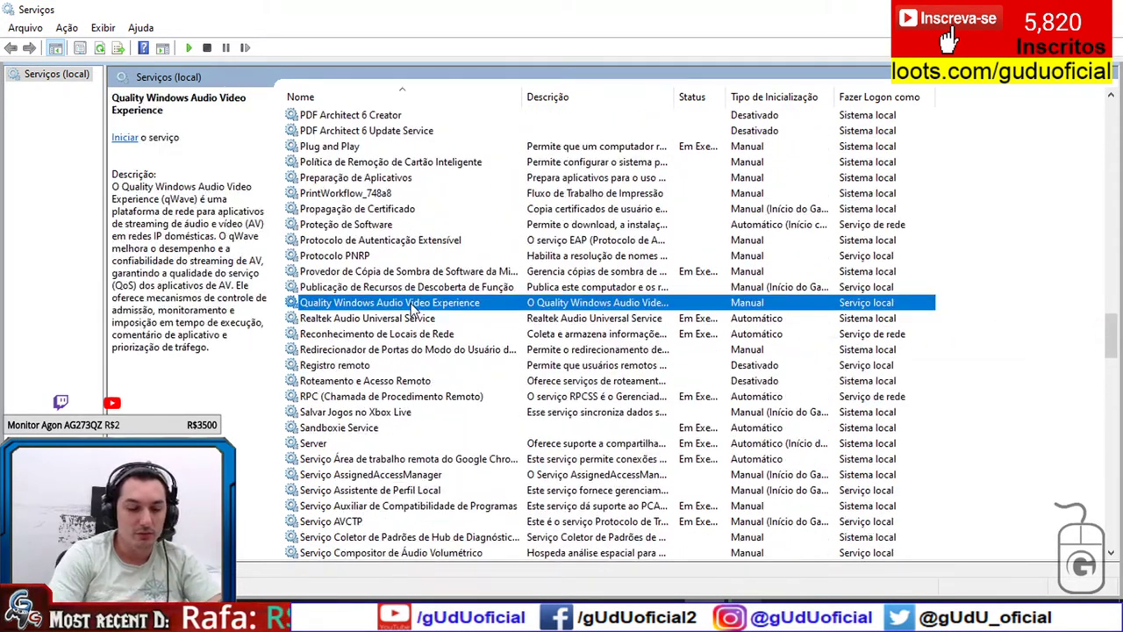
{"action": "type", "text": "pro"}
{"action": "left_click", "coordinate": [372, 257]}
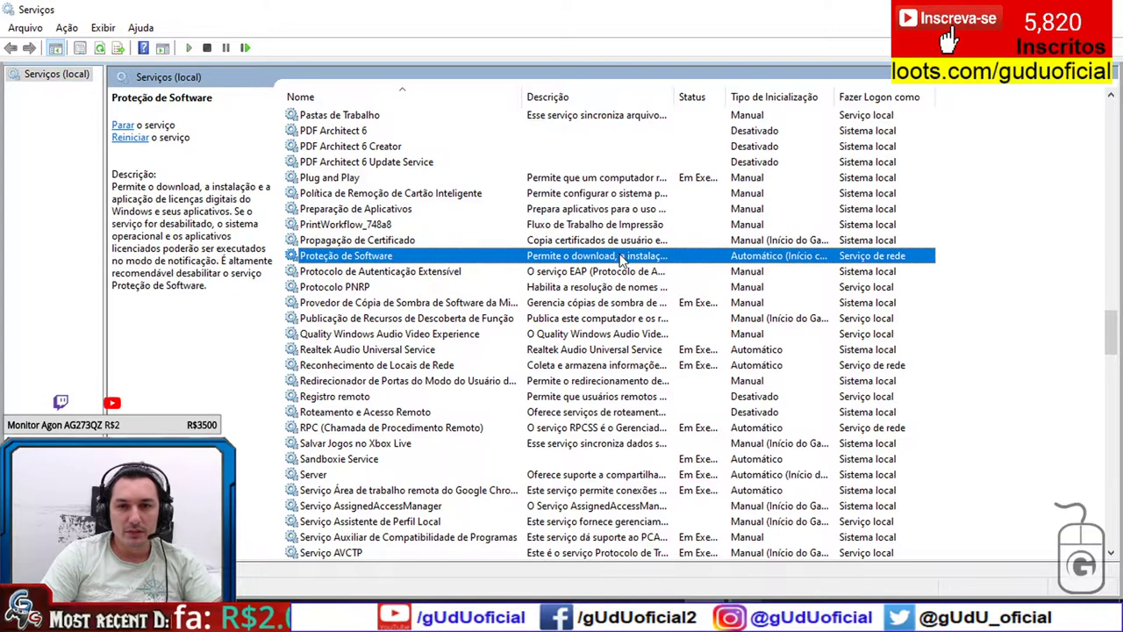
{"action": "double_click", "coordinate": [782, 257]}
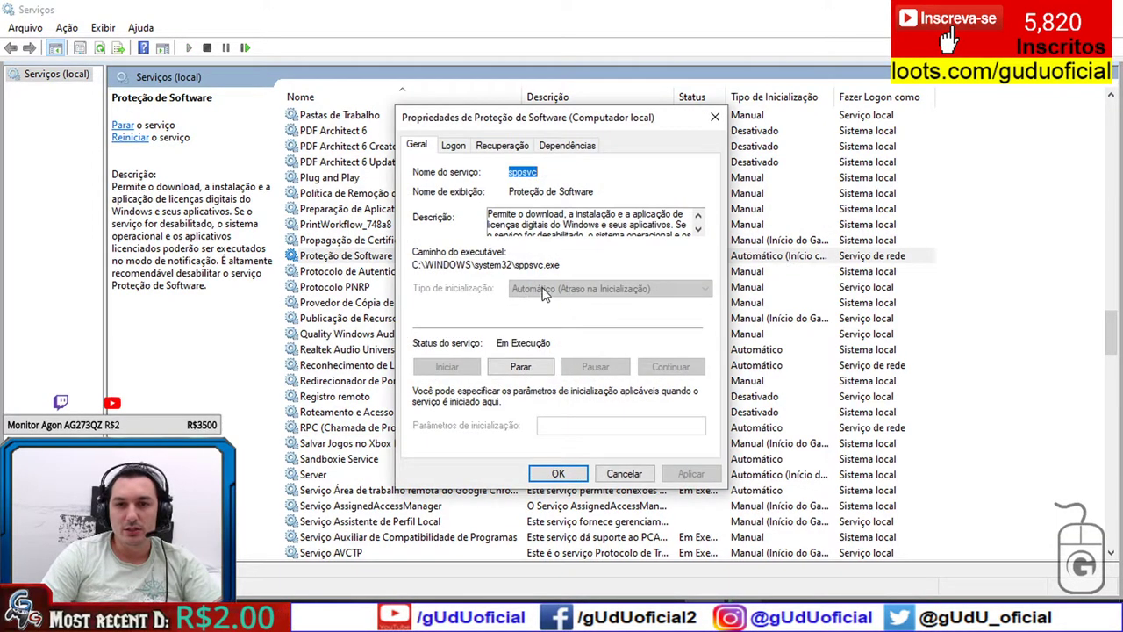
{"action": "scroll", "coordinate": [641, 232], "scroll_direction": "down", "scroll_amount": 2}
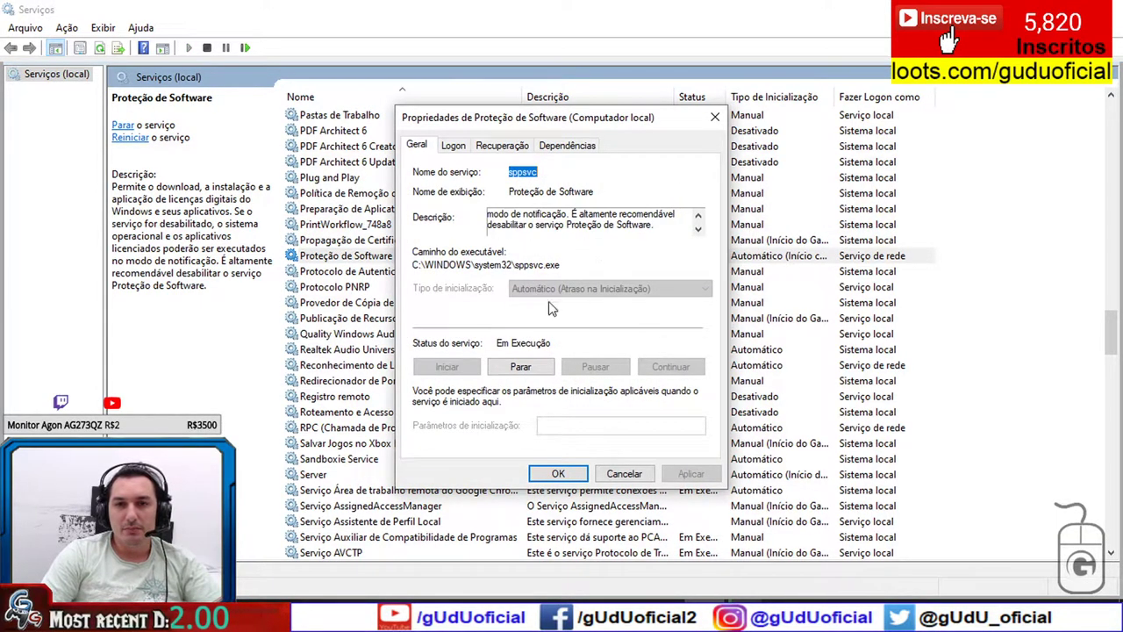
{"action": "left_click_drag", "start_coordinate": [660, 223], "coordinate": [569, 221]}
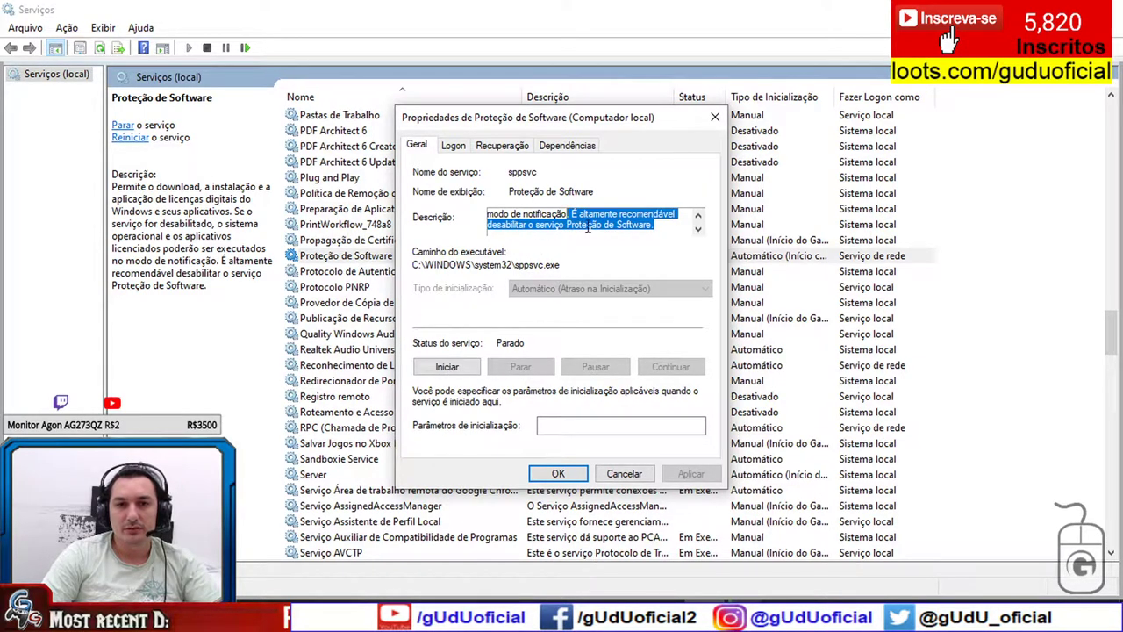
{"action": "left_click", "coordinate": [715, 117]}
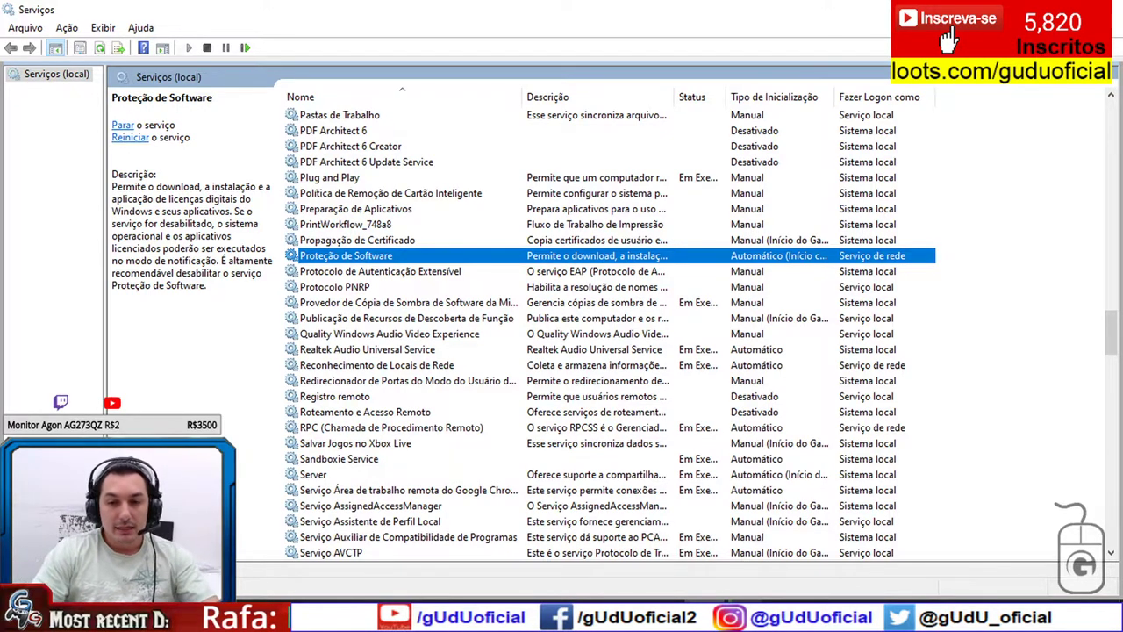
Switch to the Group Policy Editor and show the Windows Update policies, selecting the one that turns off automatic restart during active hours
{"action": "key", "text": "alt+Tab"}
{"action": "left_click_drag", "start_coordinate": [371, 404], "coordinate": [359, 498]}
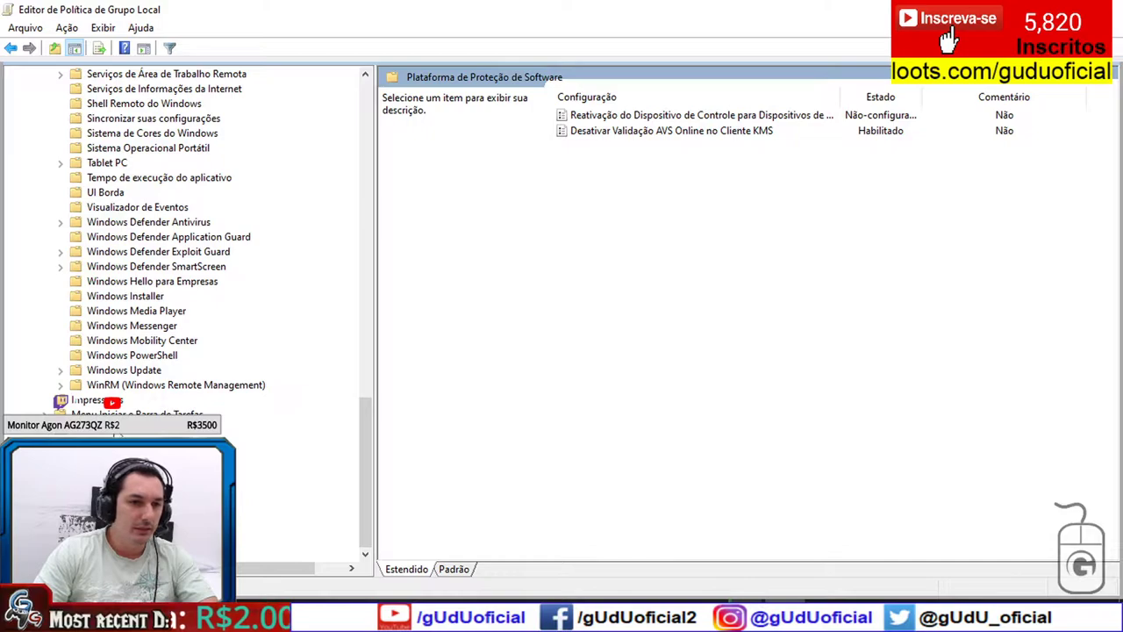
{"action": "left_click", "coordinate": [140, 371]}
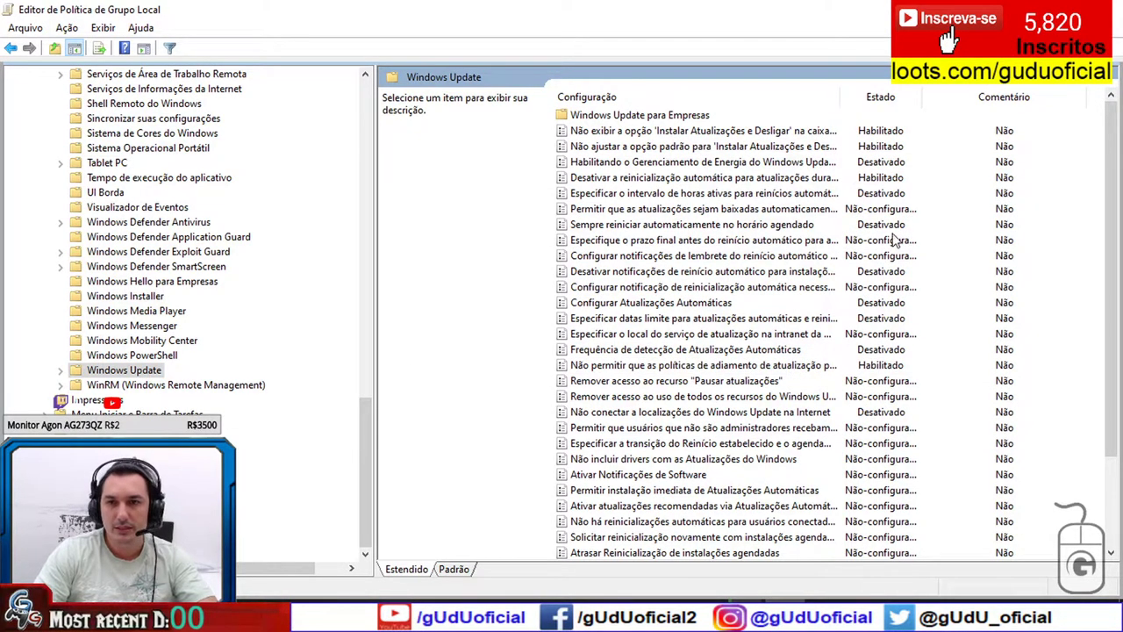
{"action": "left_click", "coordinate": [887, 179]}
Switch to Services and check the status and startup type of Windows Update and Windows Update Medic Service
{"action": "key", "text": "alt+Tab"}
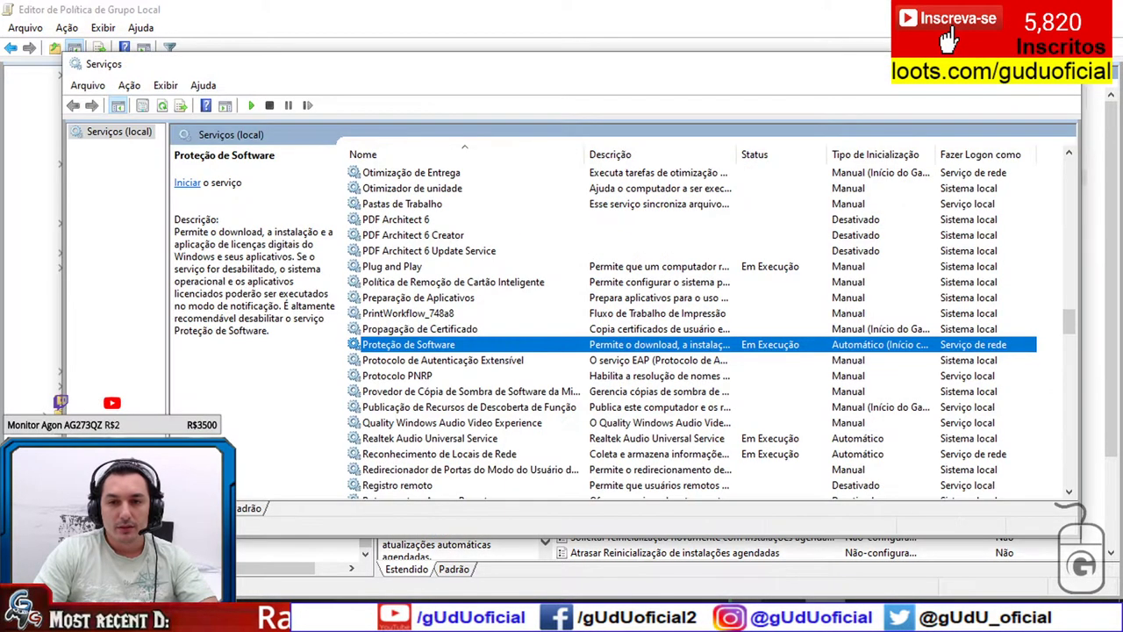
{"action": "scroll", "coordinate": [647, 426], "scroll_direction": "down", "scroll_amount": 15}
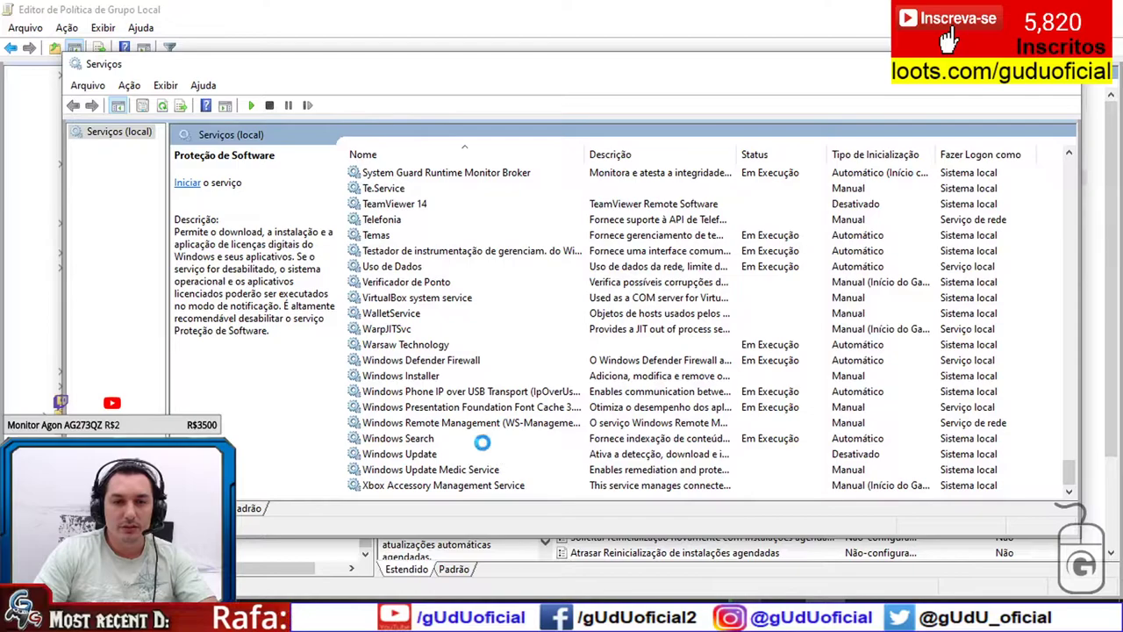
{"action": "left_click", "coordinate": [487, 453]}
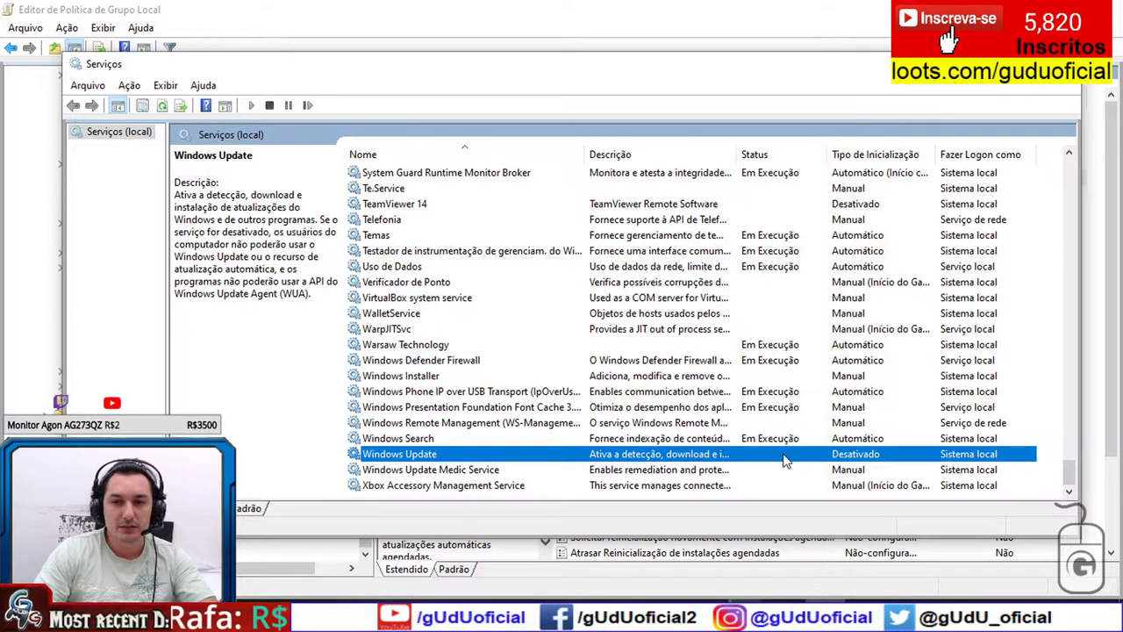
{"action": "left_click", "coordinate": [590, 472]}
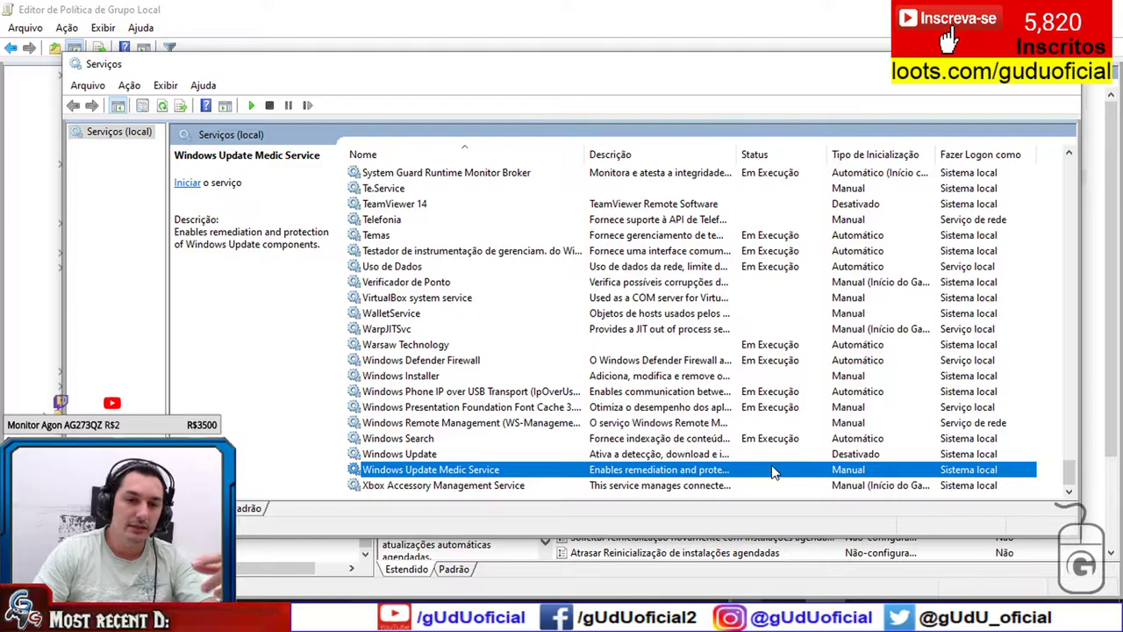
Back in the Group Policy Editor, sort the Windows Update policies by state and widen the Configuração column to show full names
{"action": "left_click", "coordinate": [590, 29]}
{"action": "scroll", "coordinate": [875, 422], "scroll_direction": "down", "scroll_amount": 3}
{"action": "scroll", "coordinate": [875, 422], "scroll_direction": "up", "scroll_amount": 3}
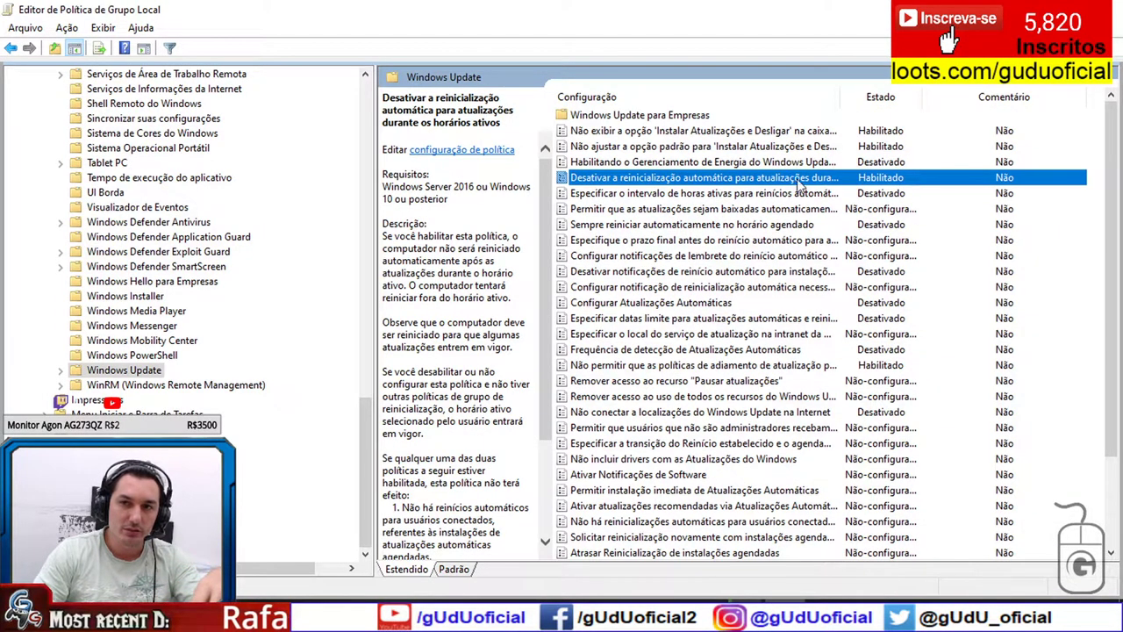
{"action": "left_click", "coordinate": [880, 96]}
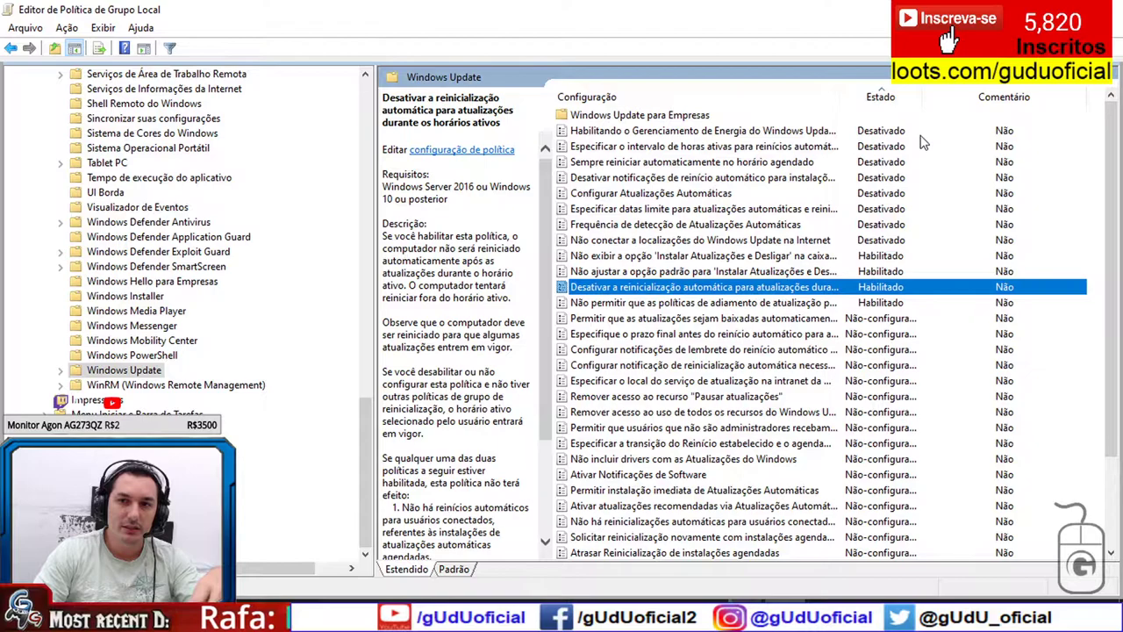
{"action": "left_click", "coordinate": [646, 132]}
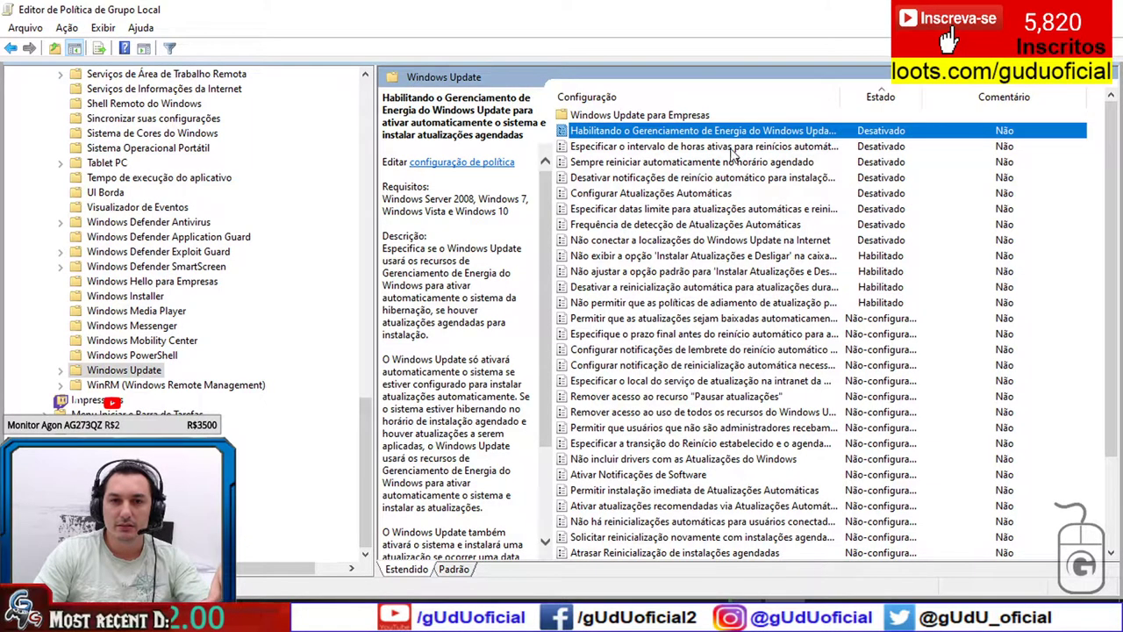
{"action": "left_click_drag", "start_coordinate": [375, 165], "coordinate": [292, 159]}
{"action": "left_click_drag", "start_coordinate": [760, 102], "coordinate": [985, 106]}
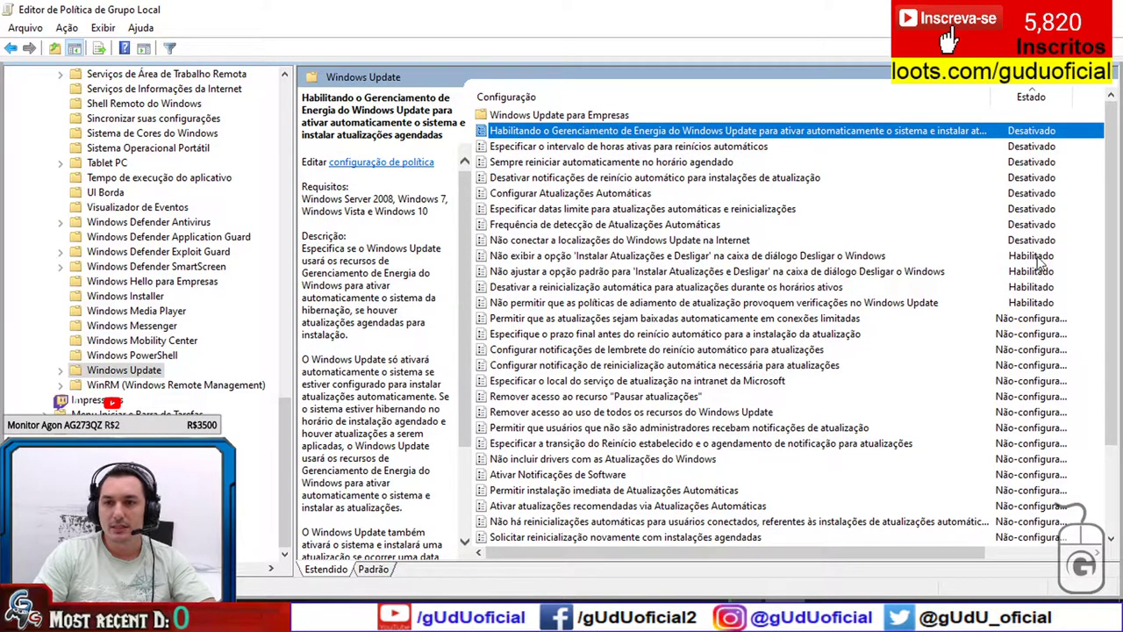
Sort the policies by name and review Configurar Atualizações Automáticas and the two policies on automatic restarts and restart notifications
{"action": "left_click", "coordinate": [654, 98]}
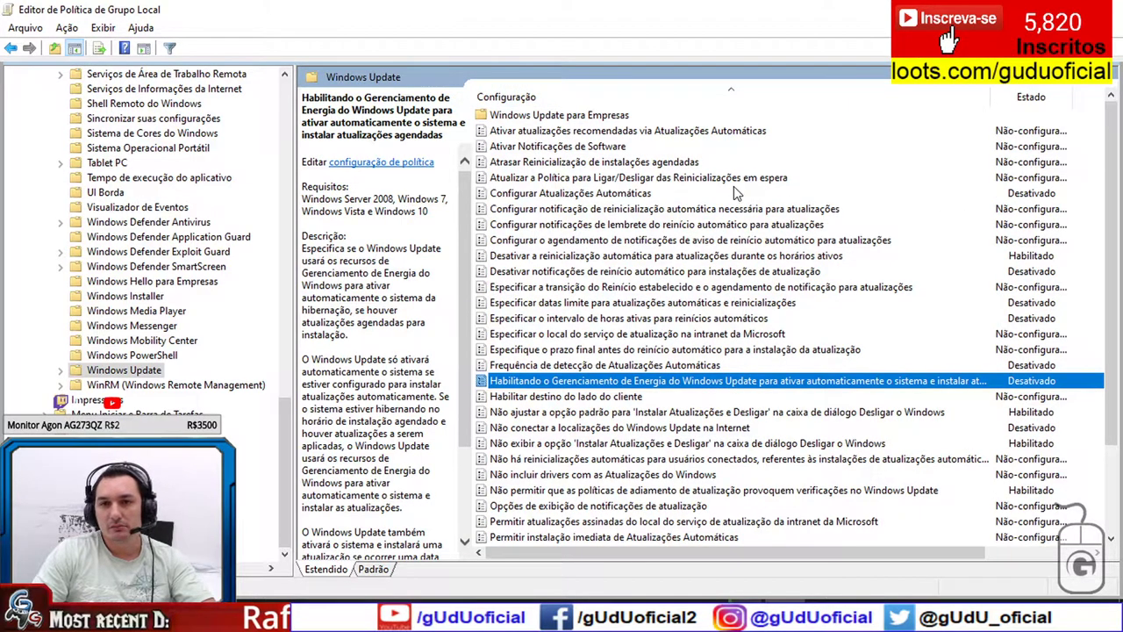
{"action": "left_click", "coordinate": [1021, 194]}
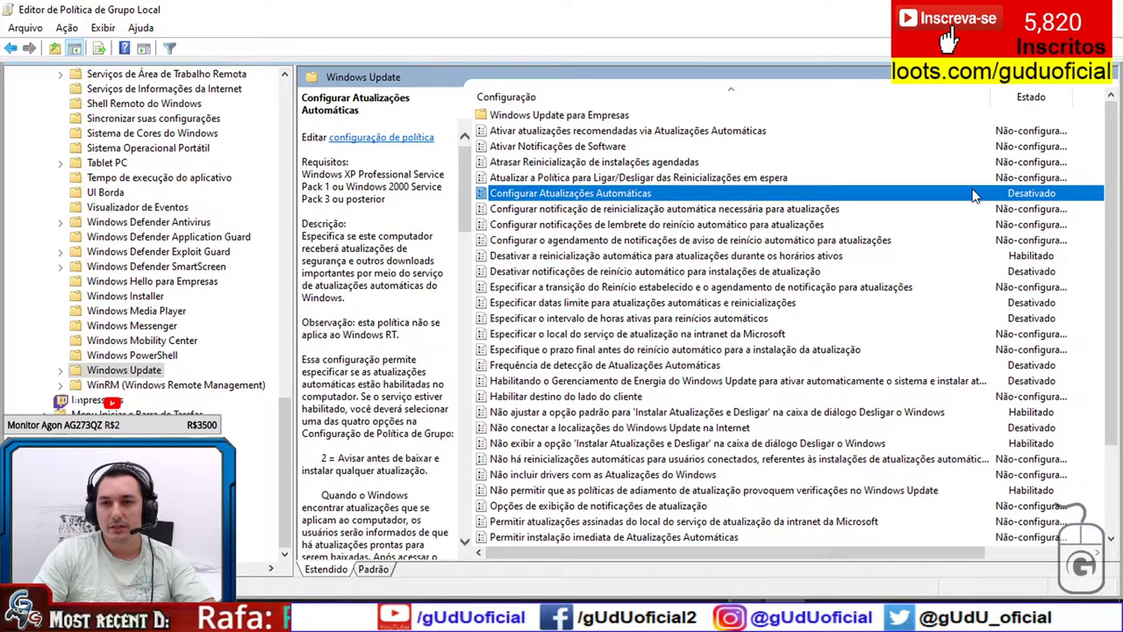
{"action": "left_click", "coordinate": [1040, 257]}
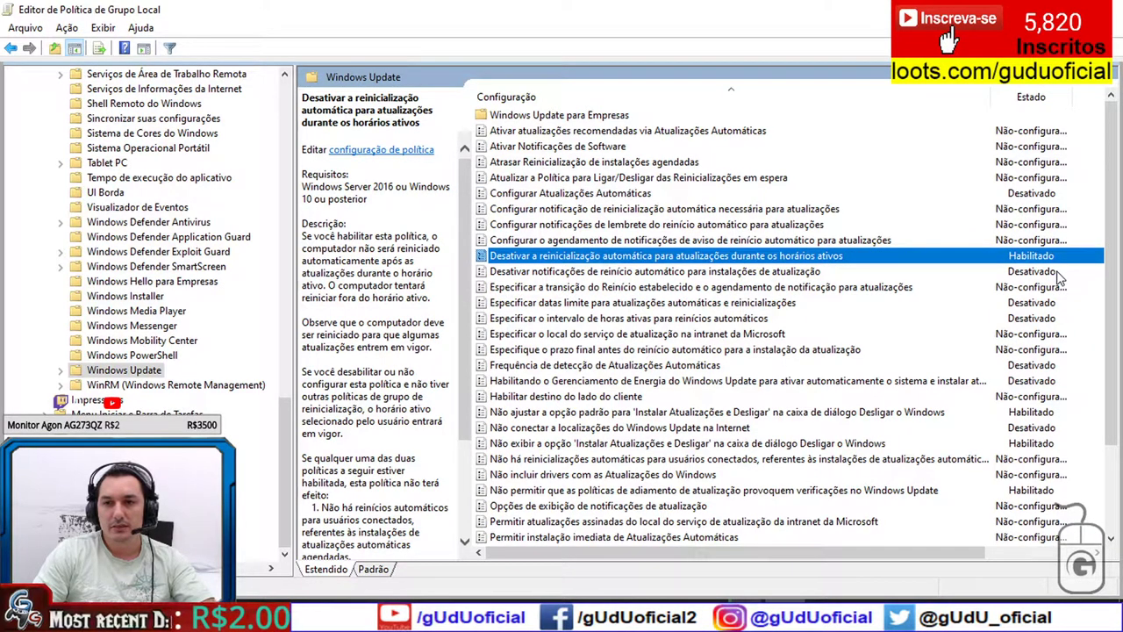
{"action": "left_click", "coordinate": [1058, 274]}
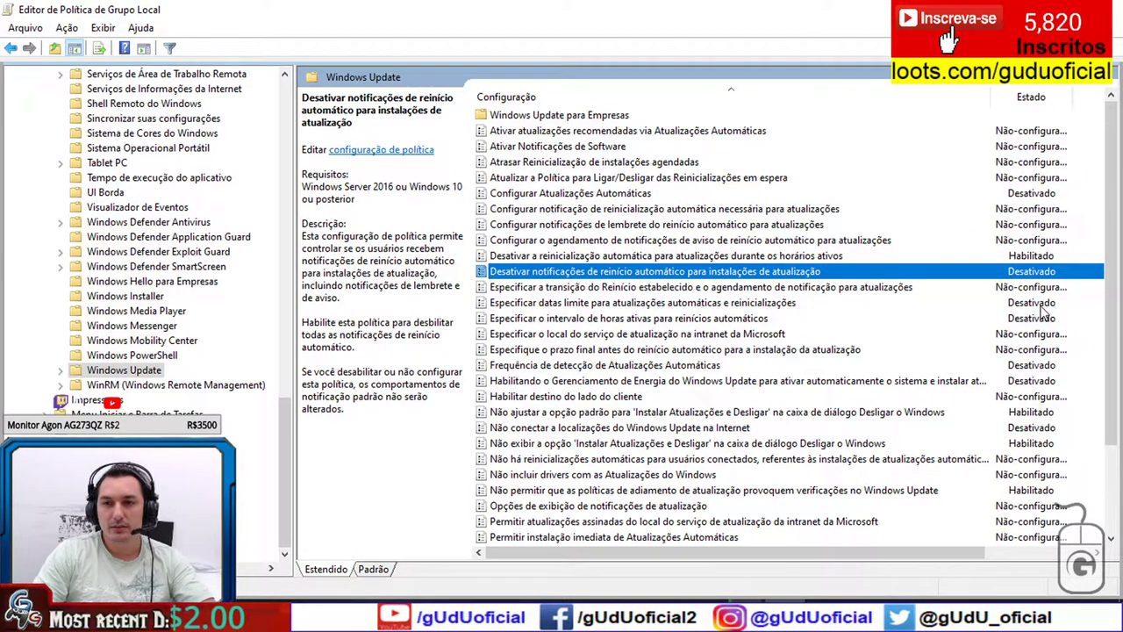
{"action": "left_click", "coordinate": [1048, 257]}
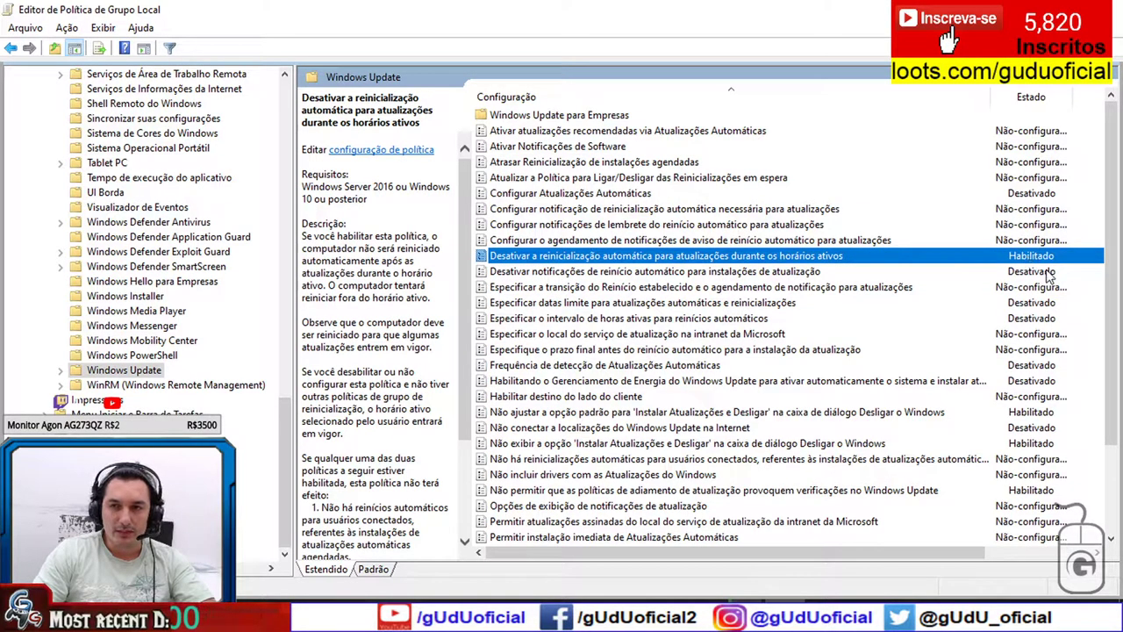
Review the Windows Update policies on restart notifications, update deadlines, active hours range, detection frequency and power management
{"action": "left_click", "coordinate": [1057, 274]}
{"action": "left_click", "coordinate": [1036, 307]}
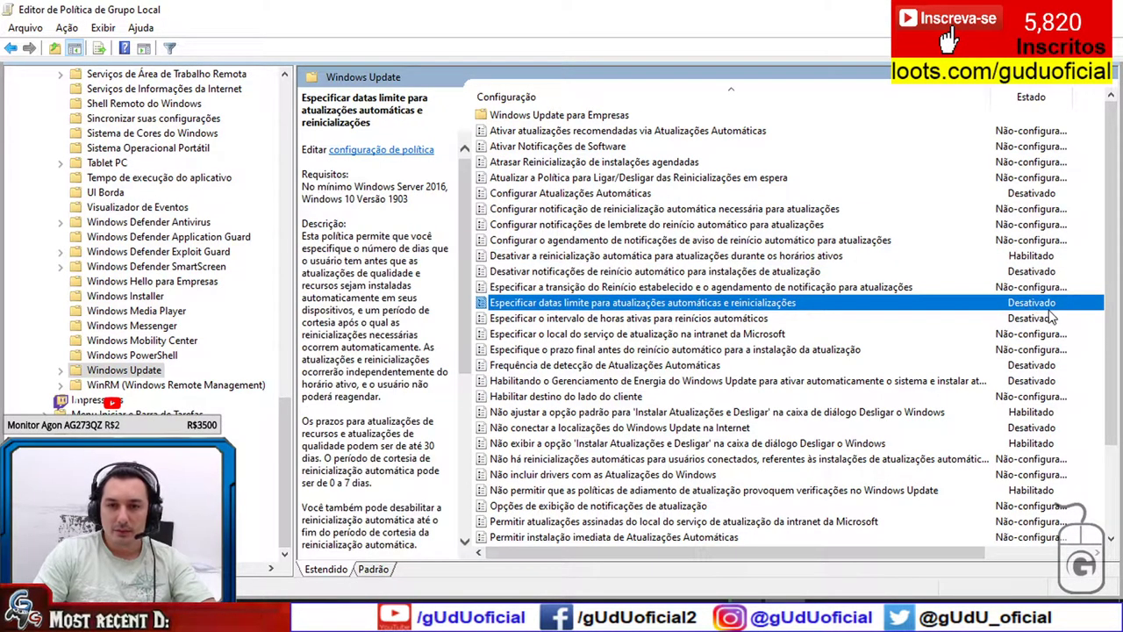
{"action": "left_click", "coordinate": [1057, 320]}
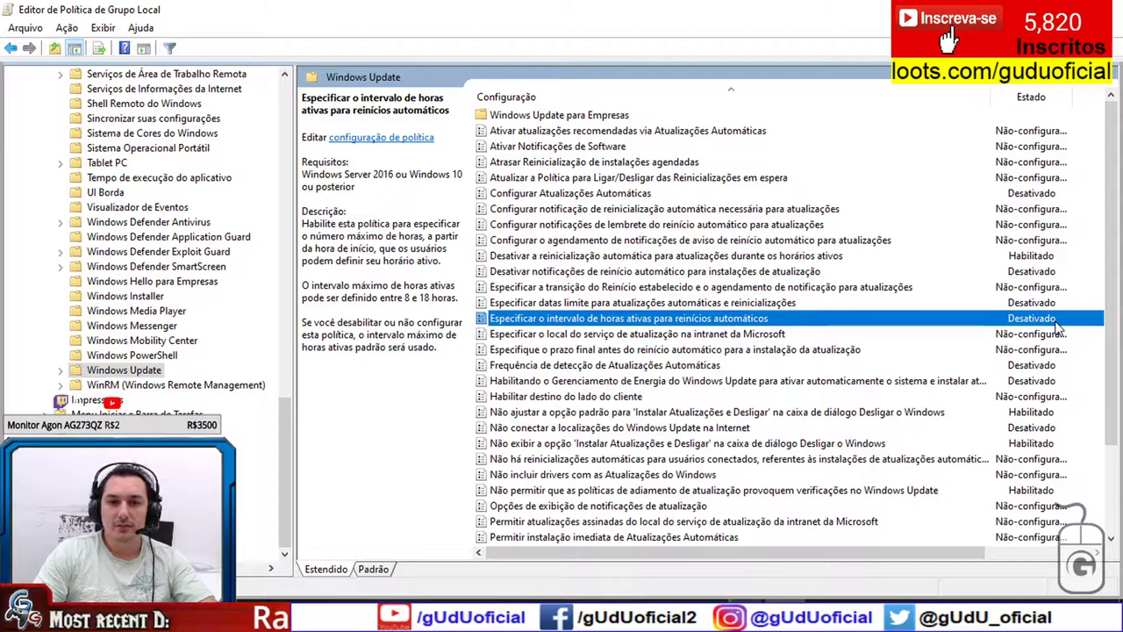
{"action": "left_click", "coordinate": [1041, 367]}
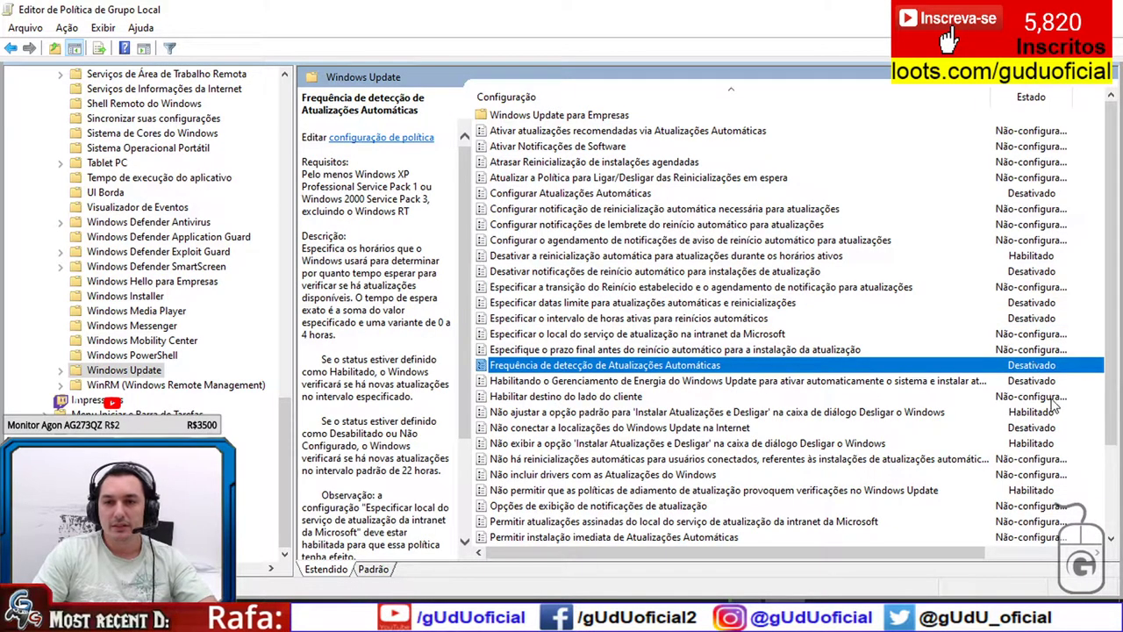
{"action": "left_click", "coordinate": [1044, 382]}
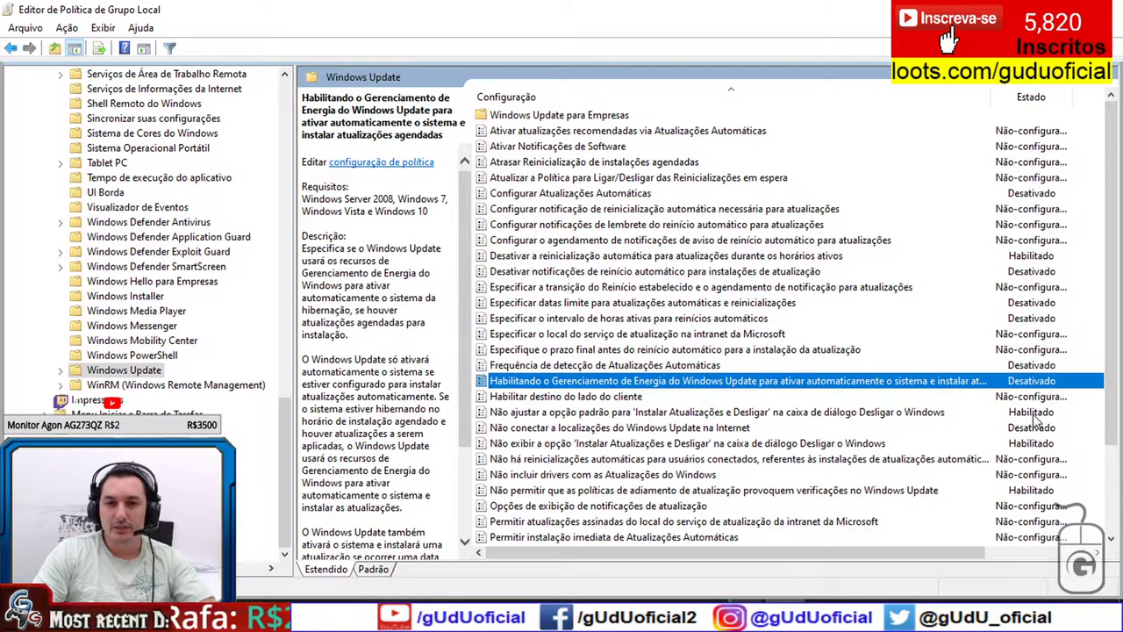
Review the policies on 'Instalar Atualizações e Desligar', Windows Update internet locations, update deferral checks and scheduled automatic restart
{"action": "left_click", "coordinate": [1036, 413]}
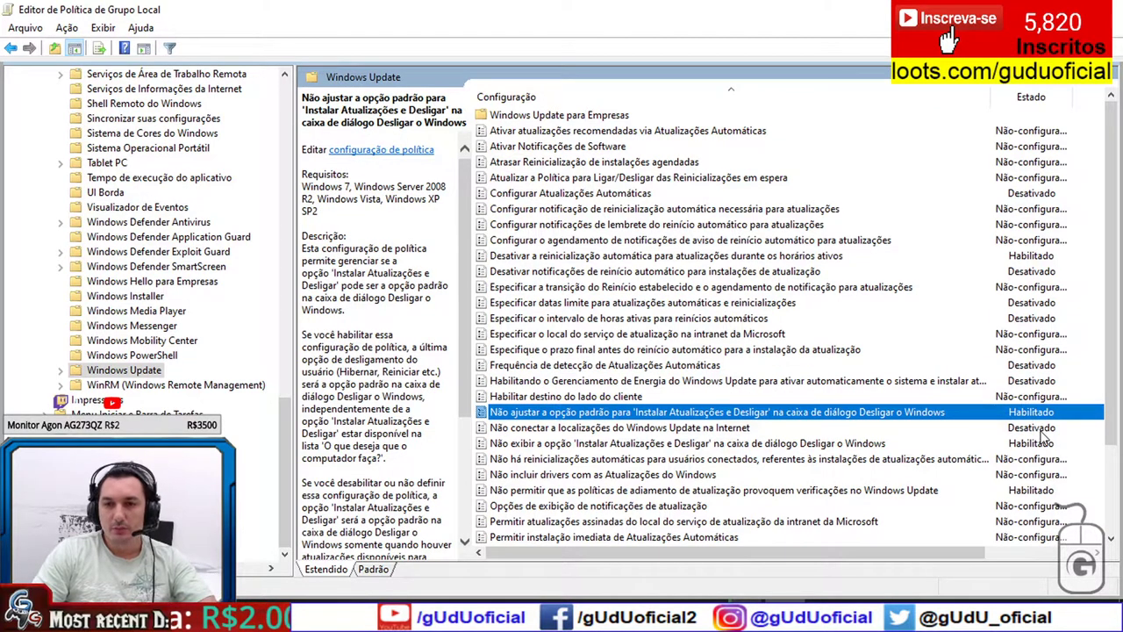
{"action": "left_click", "coordinate": [1043, 430]}
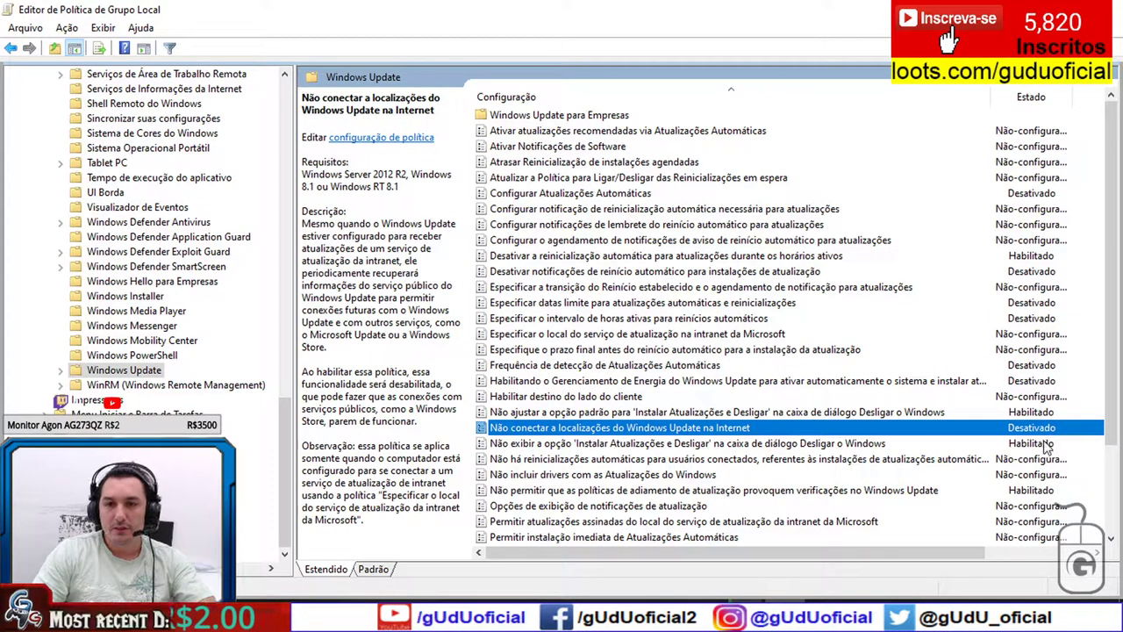
{"action": "left_click", "coordinate": [1048, 446]}
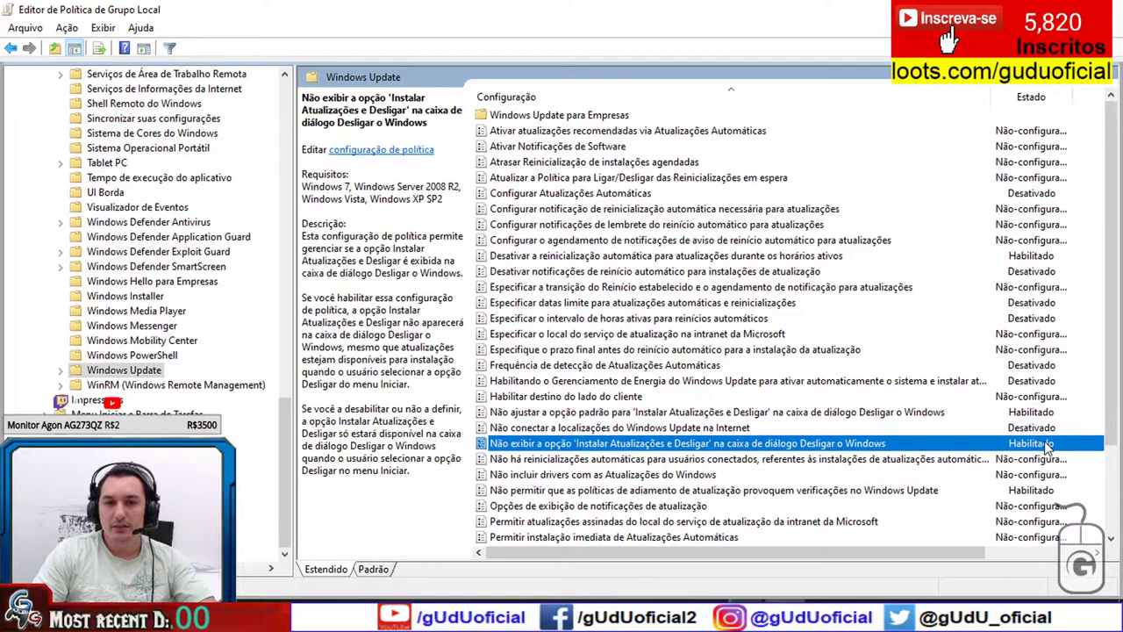
{"action": "scroll", "coordinate": [1075, 406], "scroll_direction": "down", "scroll_amount": 2}
{"action": "scroll", "coordinate": [1046, 409], "scroll_direction": "down", "scroll_amount": 1}
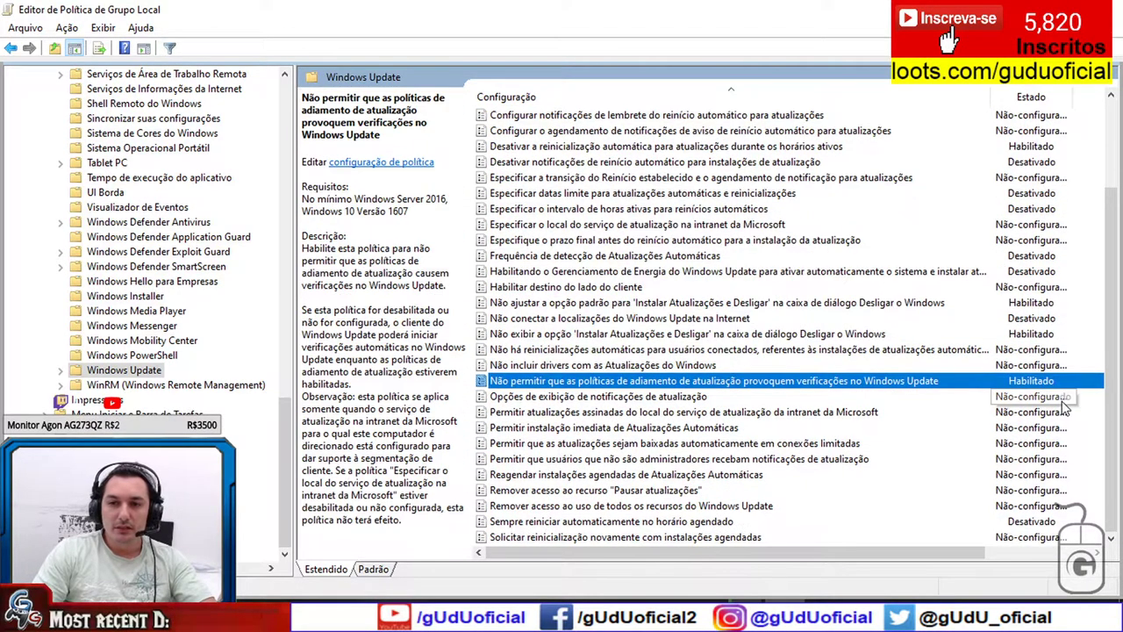
{"action": "left_click", "coordinate": [1038, 523]}
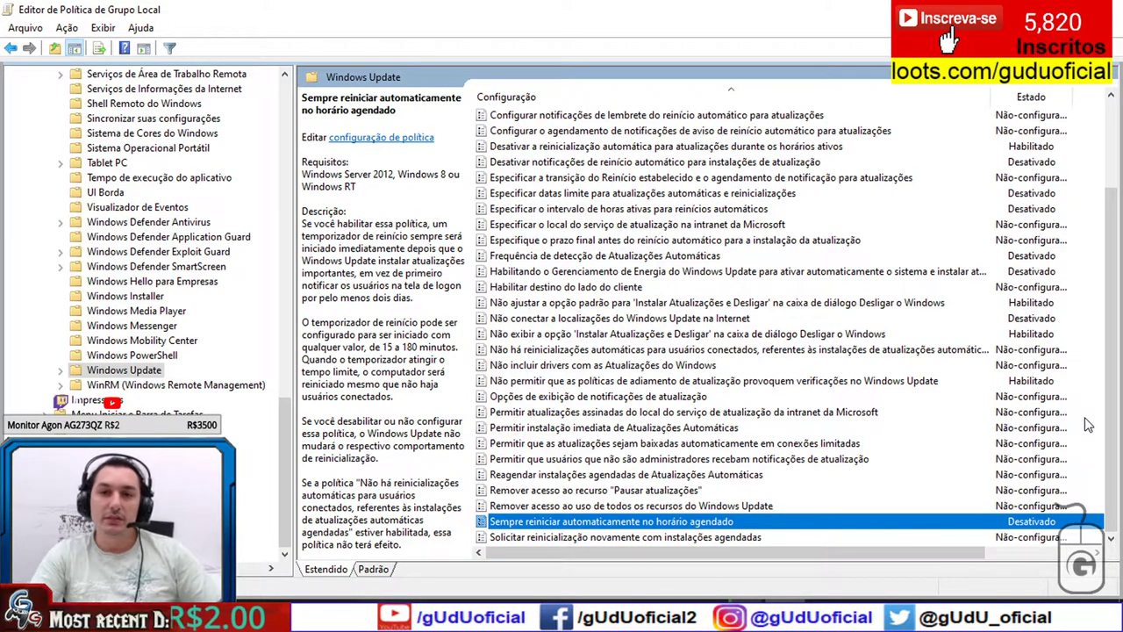
{"action": "scroll", "coordinate": [919, 329], "scroll_direction": "up", "scroll_amount": 3}
{"action": "scroll", "coordinate": [997, 214], "scroll_direction": "down", "scroll_amount": 3}
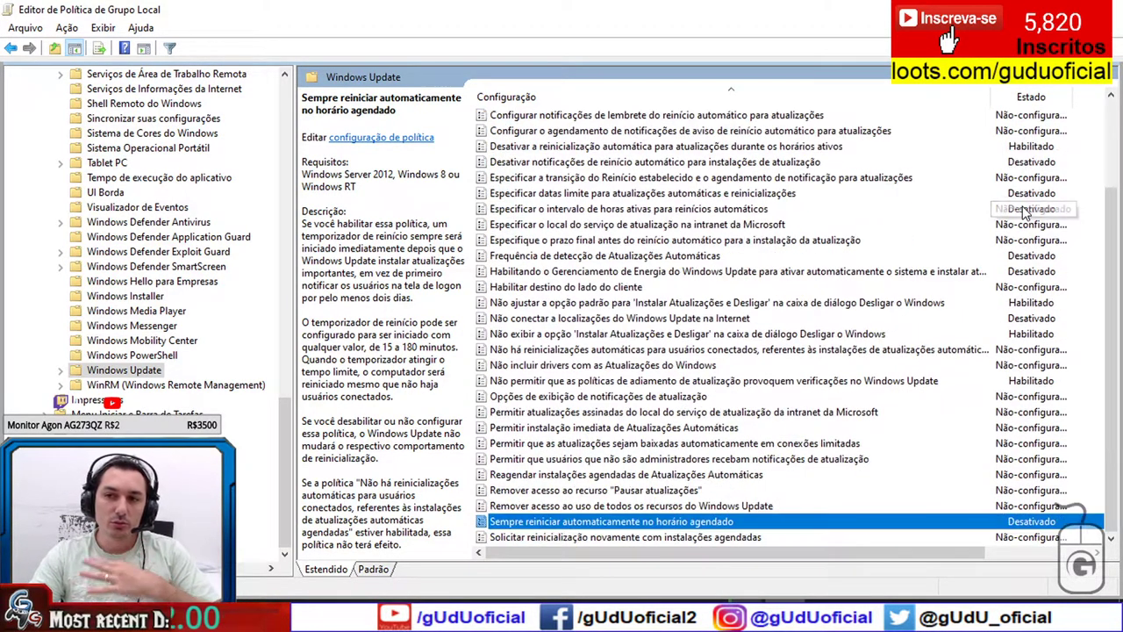
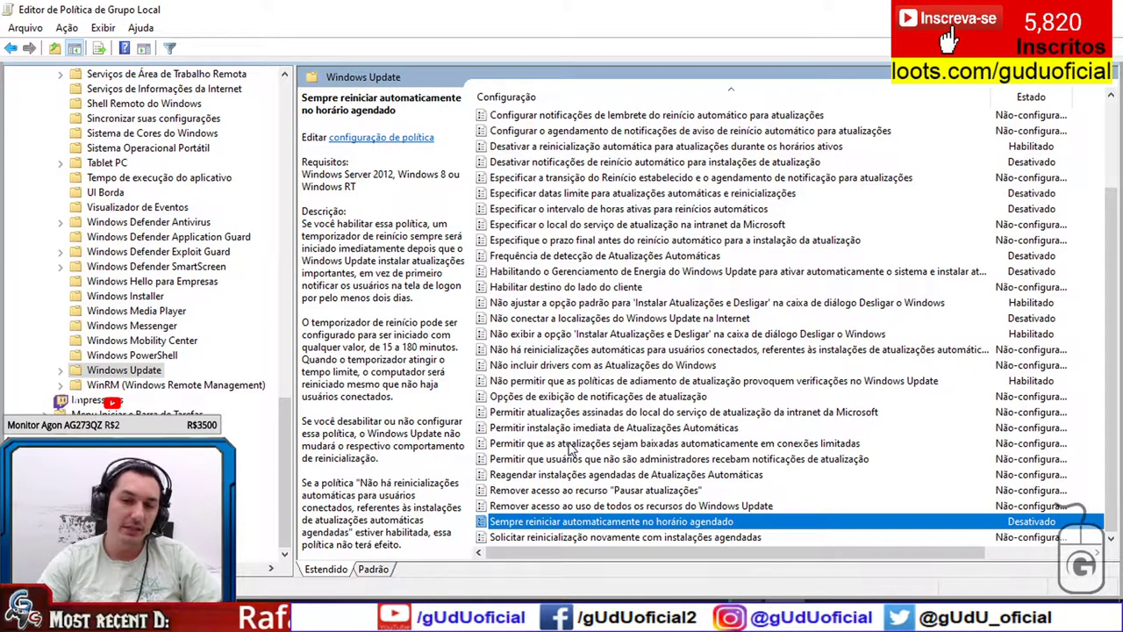
Go through the open Services windows, close Task Manager and open the Registry Editor
{"action": "key", "text": "alt+Tab"}
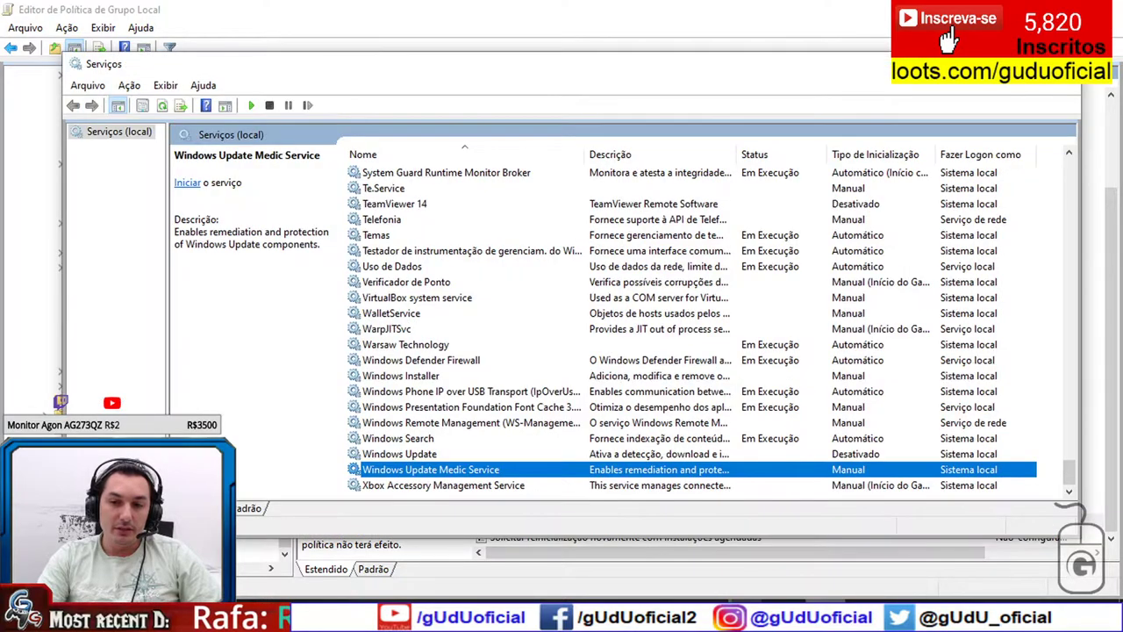
{"action": "key", "text": "alt+Tab"}
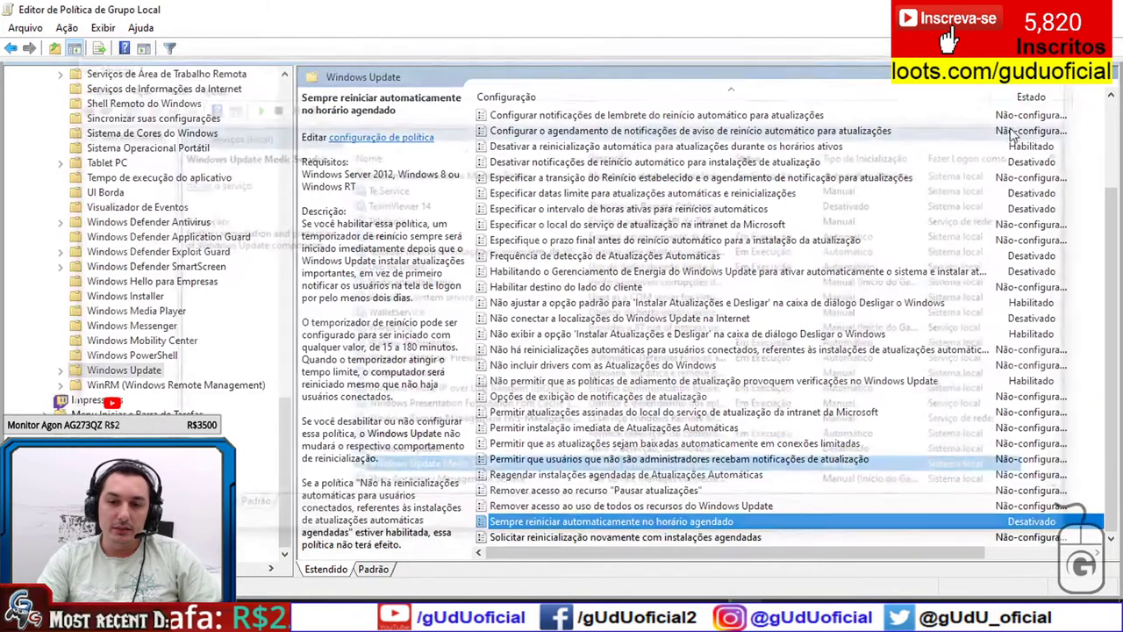
{"action": "key", "text": "alt+Tab"}
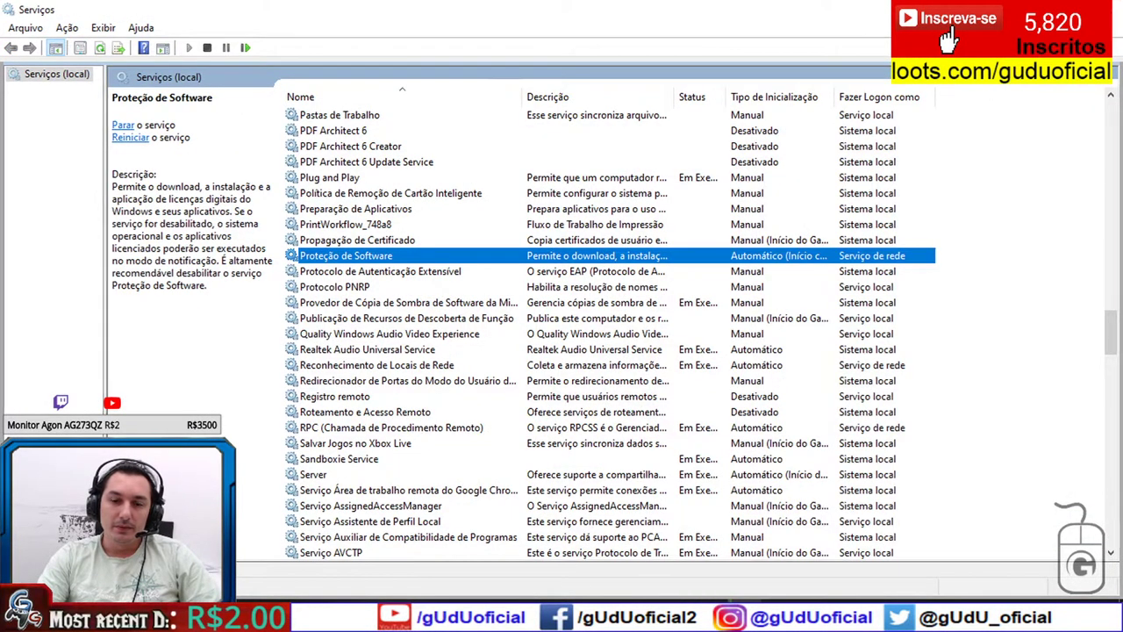
{"action": "key", "text": "alt+Tab"}
{"action": "key", "text": "alt+Tab"}
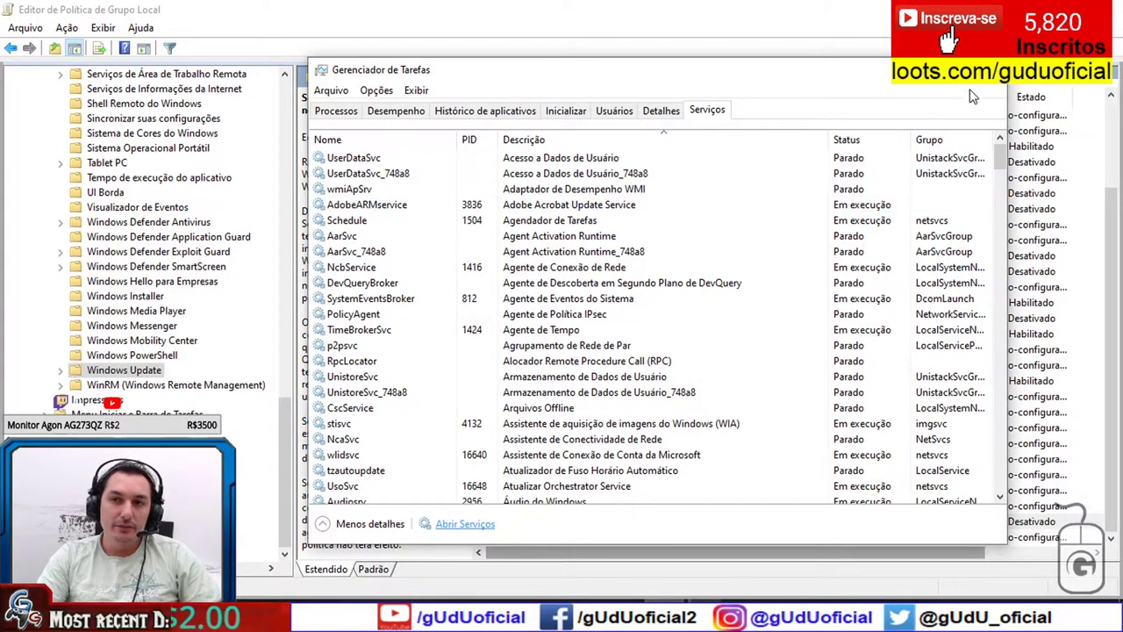
{"action": "left_click", "coordinate": [988, 70]}
{"action": "key", "text": "super+r"}
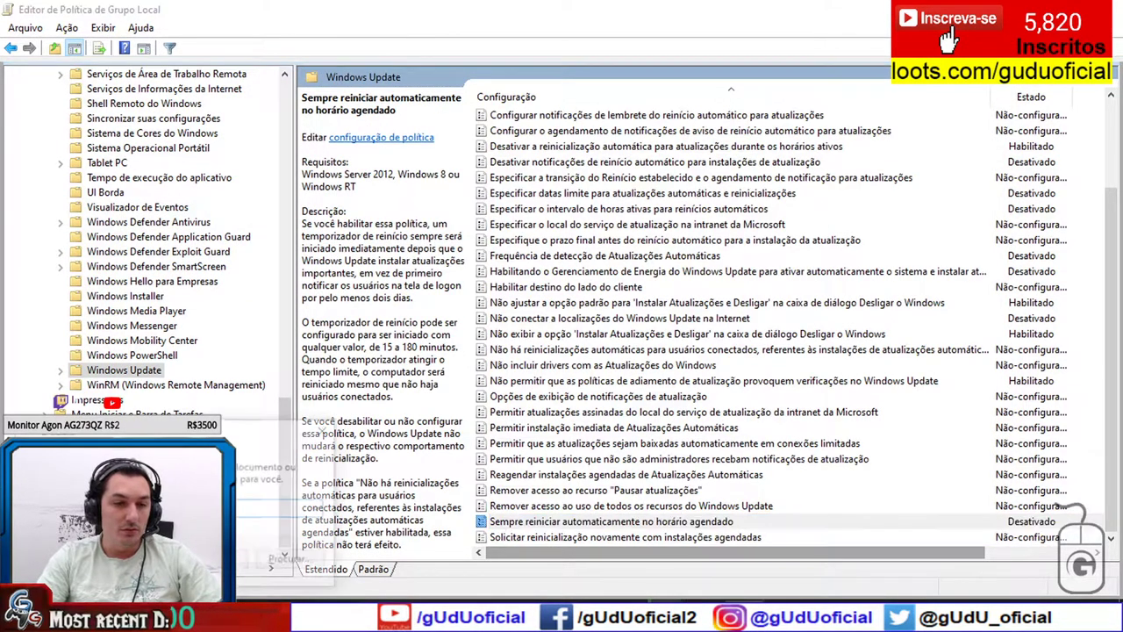
{"action": "key", "text": "Return"}
{"action": "left_click", "coordinate": [477, 411]}
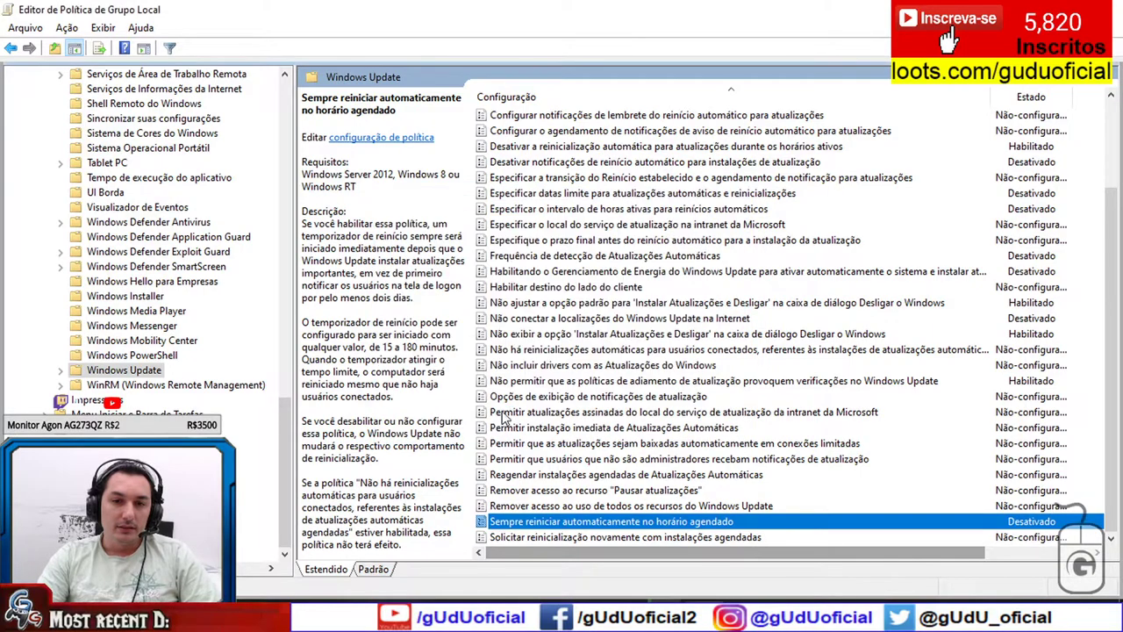
{"action": "left_click_drag", "start_coordinate": [342, 388], "coordinate": [248, 371]}
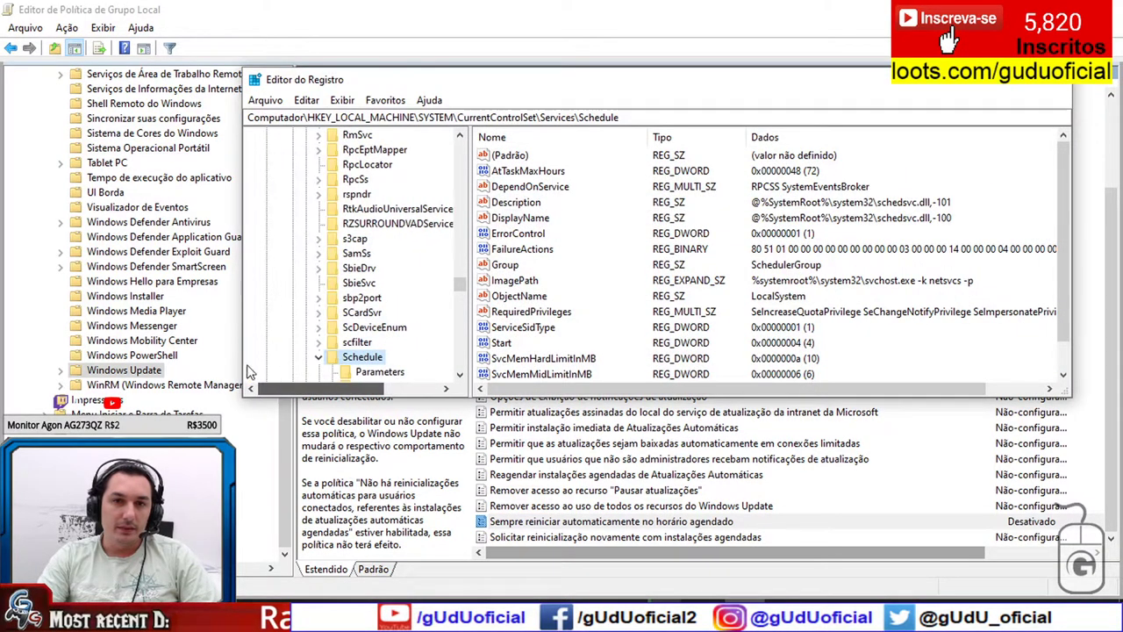
Check the path of the Schedule service key and the data of its Start value
{"action": "left_click", "coordinate": [647, 121]}
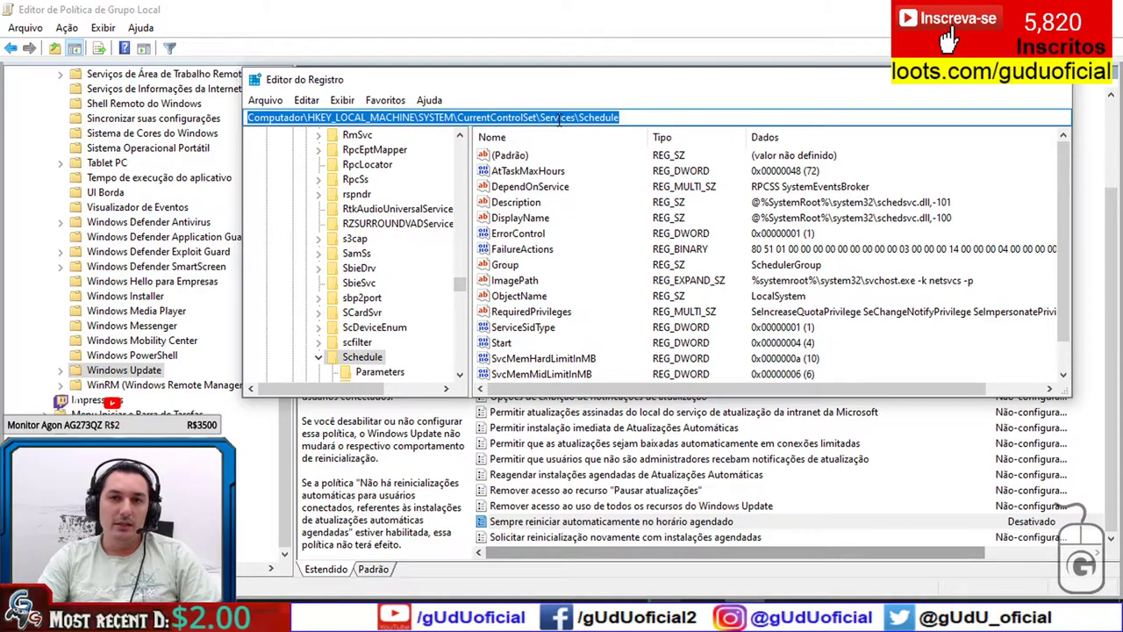
{"action": "left_click", "coordinate": [650, 118]}
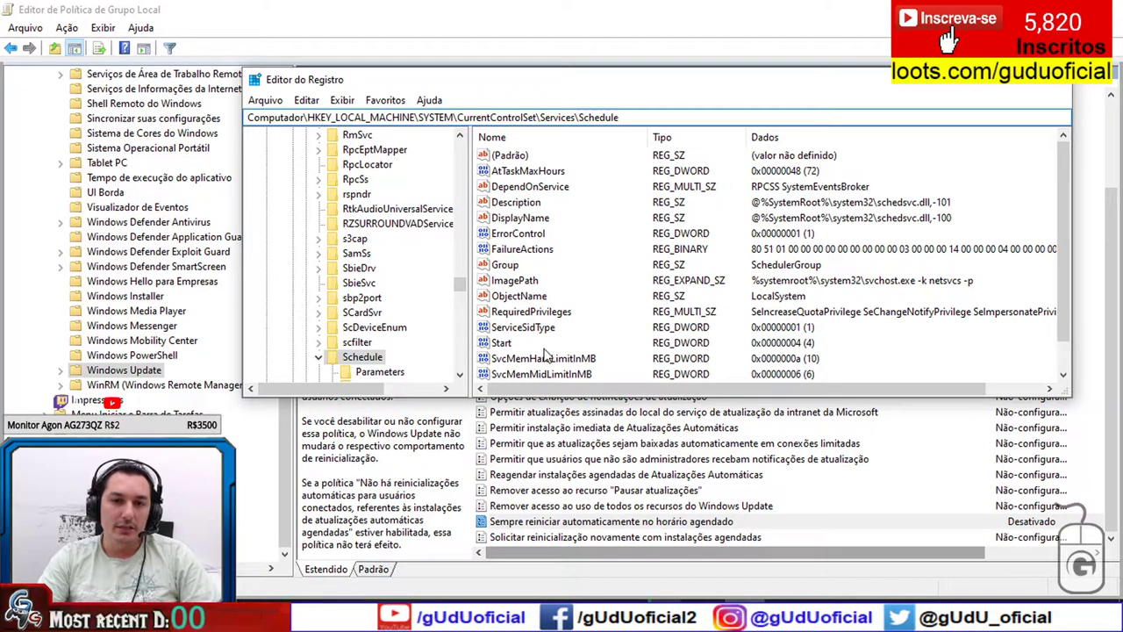
{"action": "left_click", "coordinate": [772, 351]}
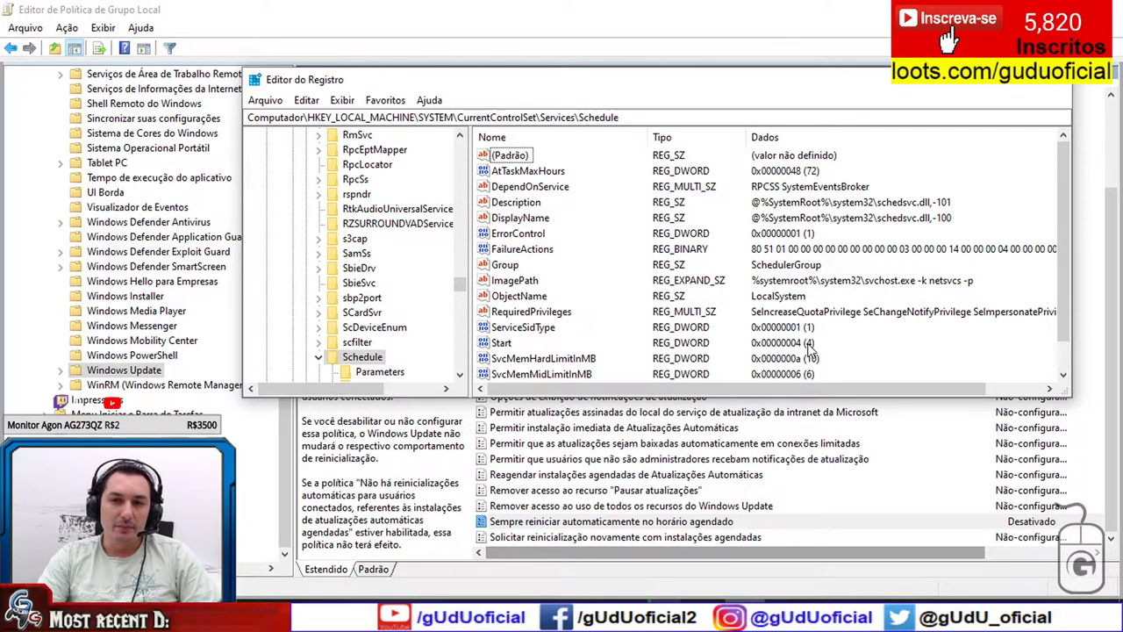
Collapse the SYSTEM branch and browse to HKEY_LOCAL_MACHINE\SOFTWARE\Windows\CurrentVersion
{"action": "left_click_drag", "start_coordinate": [462, 291], "coordinate": [473, 145]}
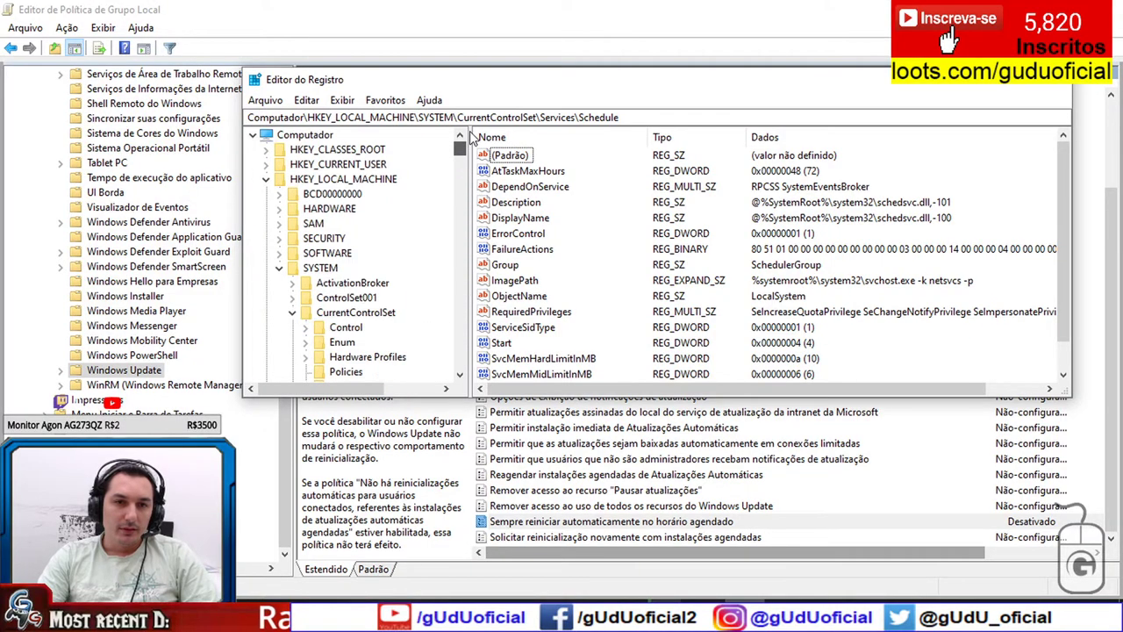
{"action": "left_click", "coordinate": [279, 270]}
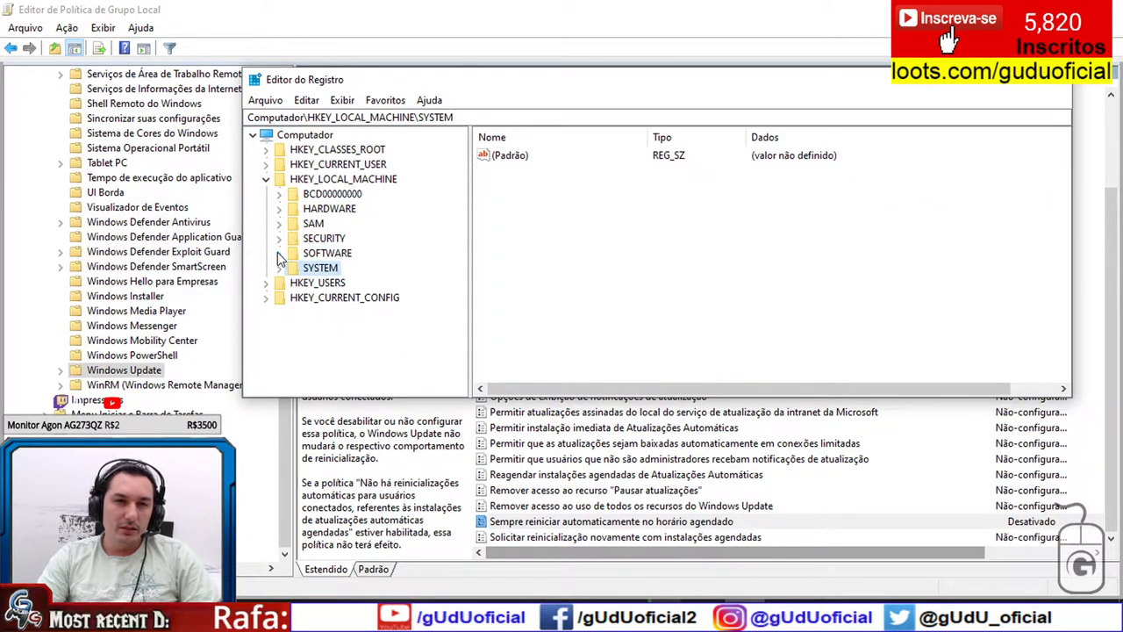
{"action": "left_click", "coordinate": [279, 253]}
{"action": "scroll", "coordinate": [399, 227], "scroll_direction": "down", "scroll_amount": 8}
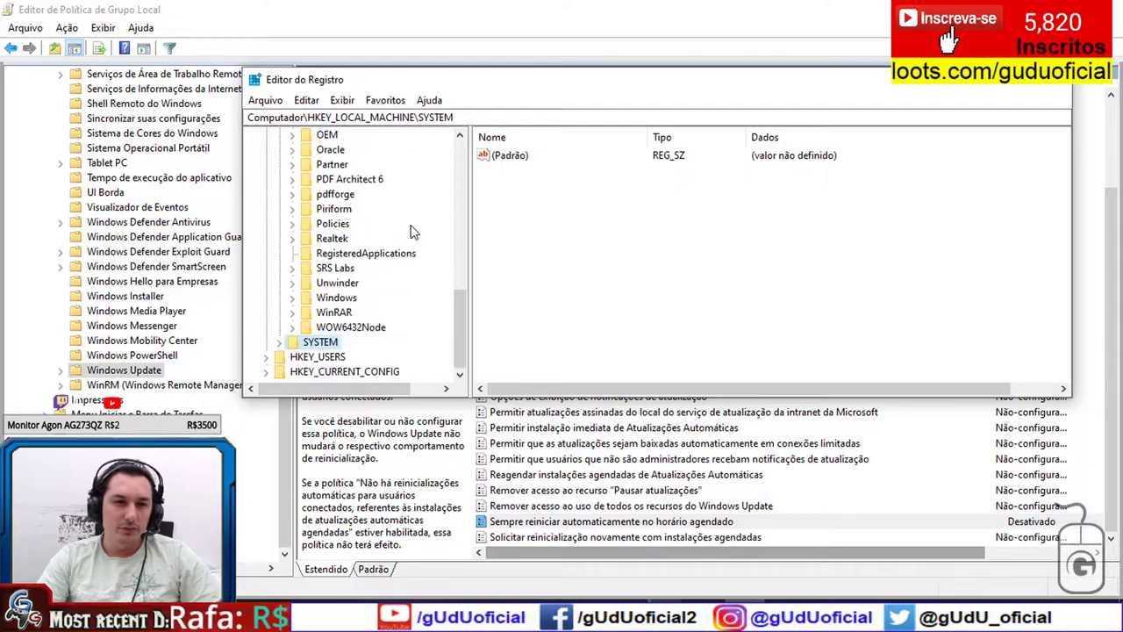
{"action": "left_click", "coordinate": [335, 297]}
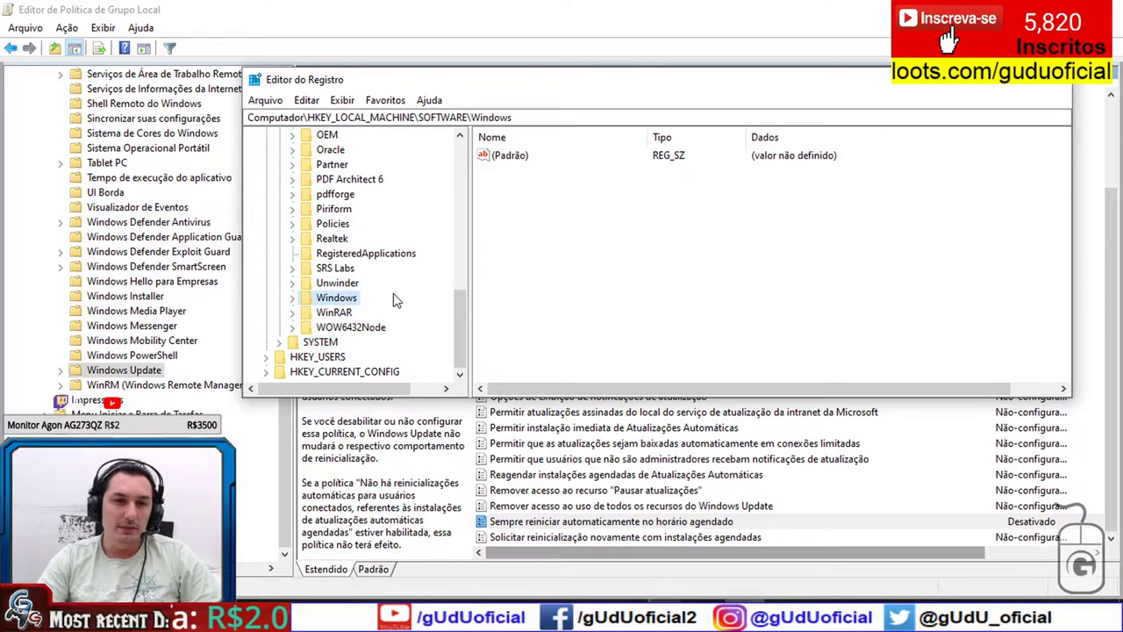
{"action": "double_click", "coordinate": [393, 299]}
{"action": "double_click", "coordinate": [377, 316]}
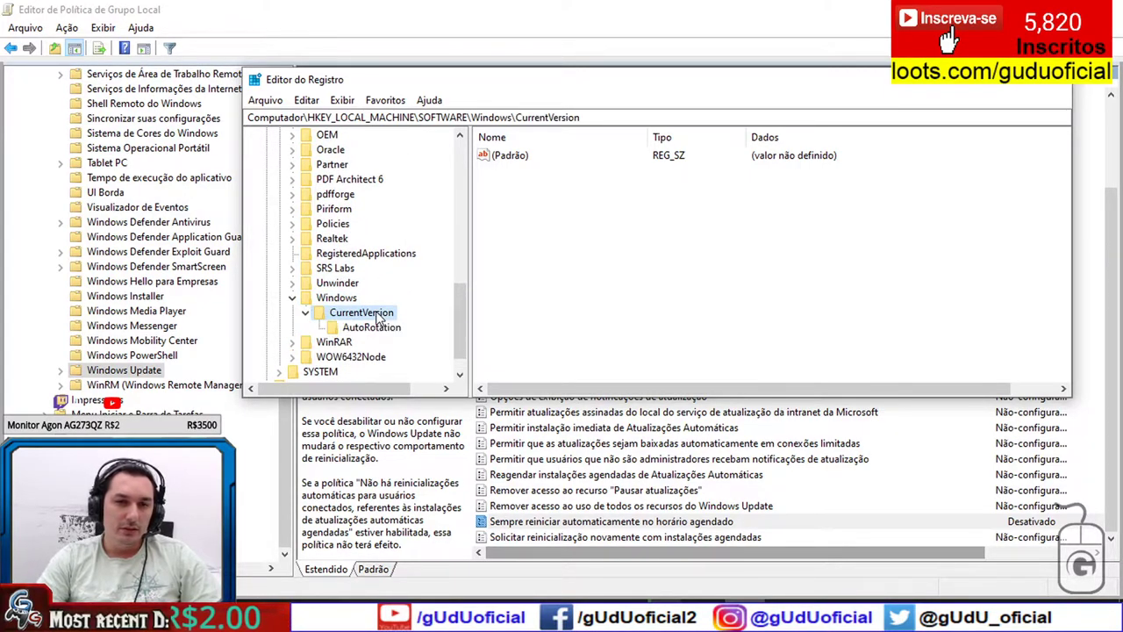
Collapse the SOFTWARE branch and consult the Microsoft forum instructions on disabling Schedule in the browser
{"action": "scroll", "coordinate": [377, 315], "scroll_direction": "up", "scroll_amount": 3}
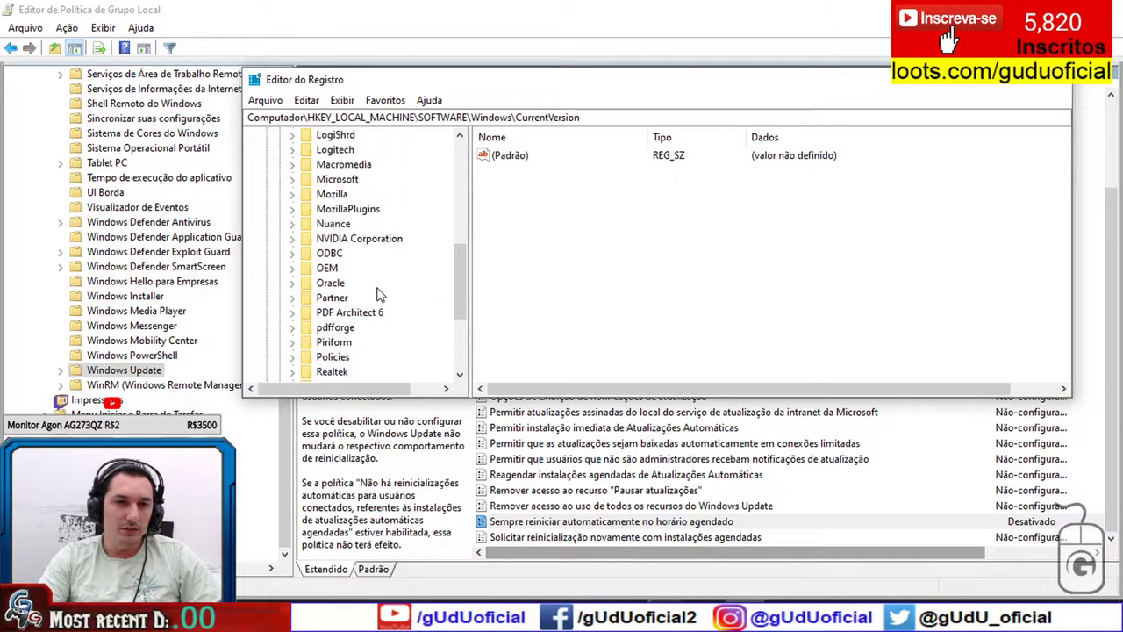
{"action": "scroll", "coordinate": [381, 294], "scroll_direction": "up", "scroll_amount": 6}
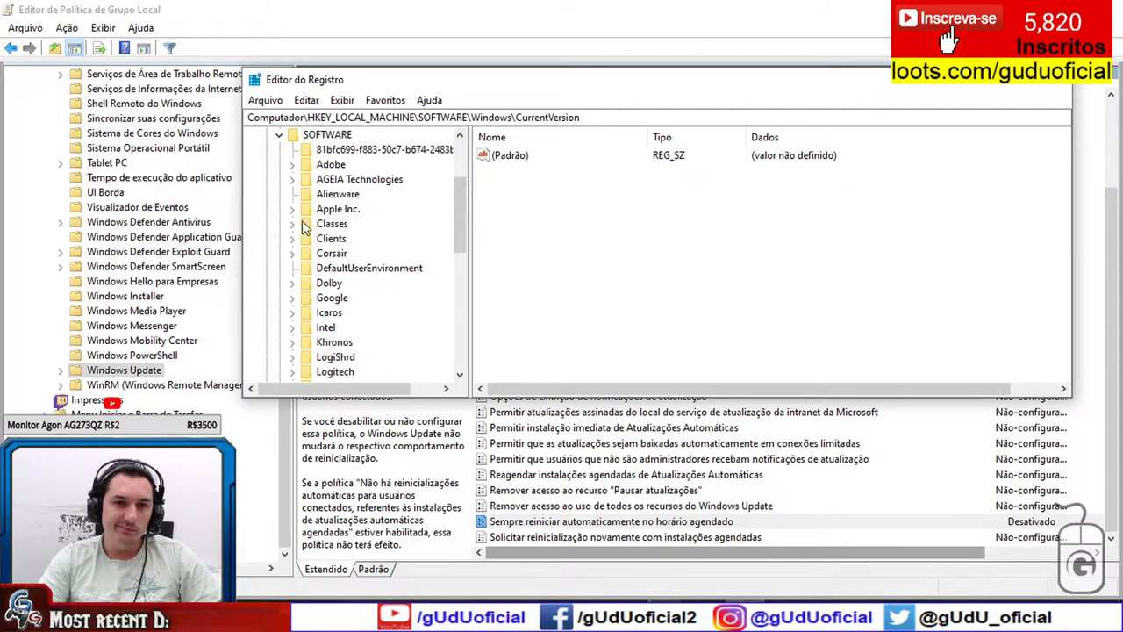
{"action": "scroll", "coordinate": [313, 230], "scroll_direction": "up", "scroll_amount": 1}
{"action": "left_click", "coordinate": [278, 178]}
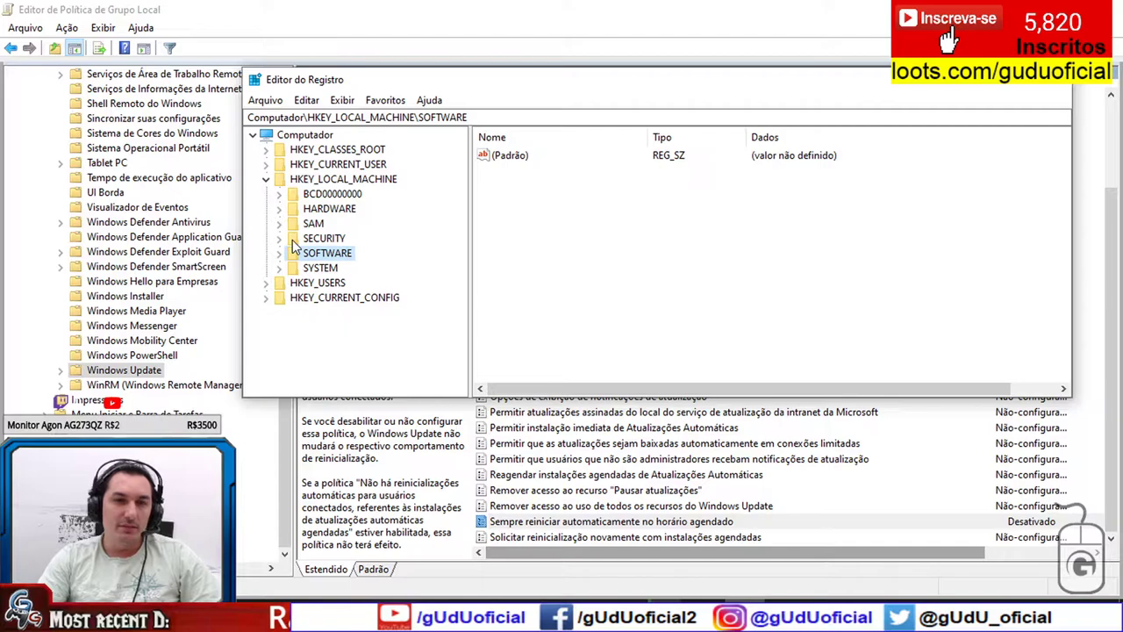
{"action": "key", "text": "alt+Tab"}
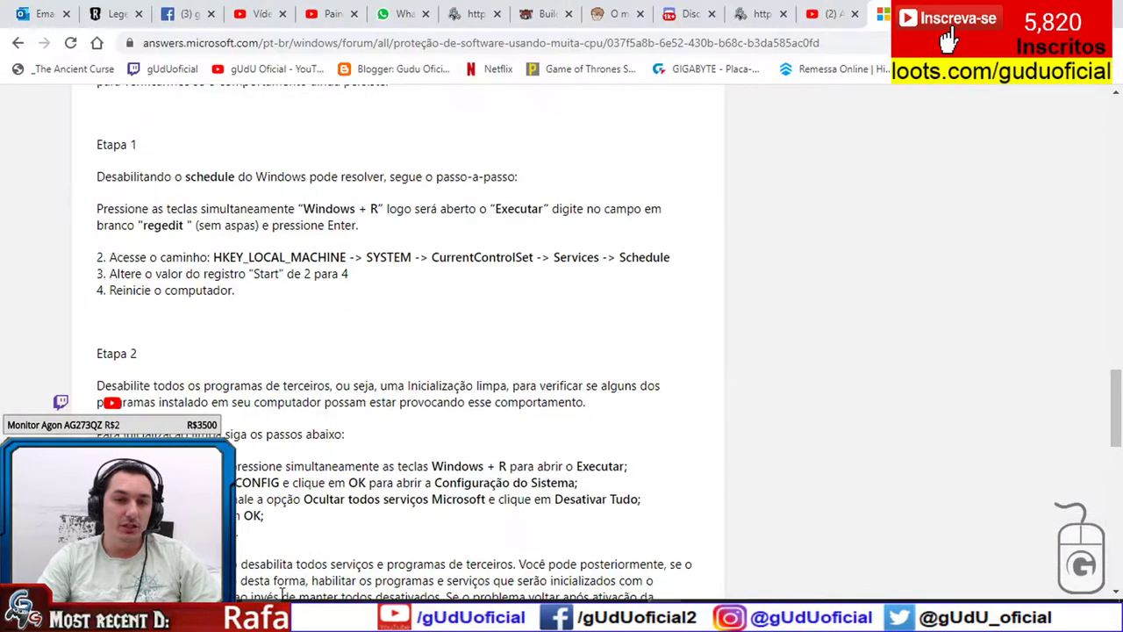
{"action": "key", "text": "alt+Tab"}
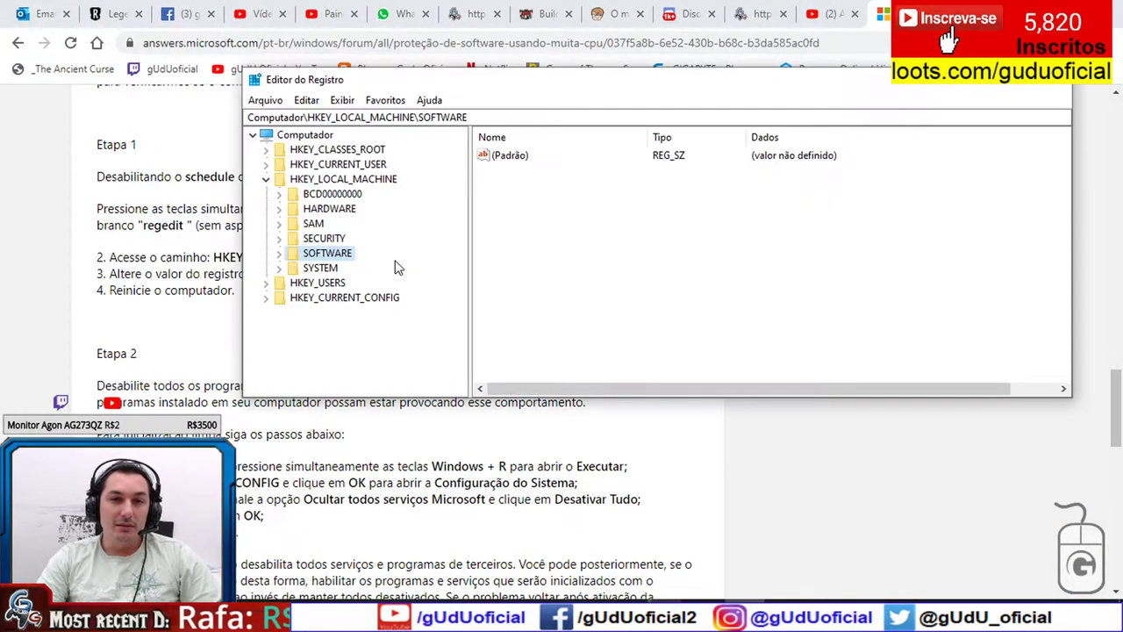
Reopen the HKEY_LOCAL_MACHINE branch in the registry tree and expand its SOFTWARE\Microsoft key
{"action": "left_click", "coordinate": [267, 181]}
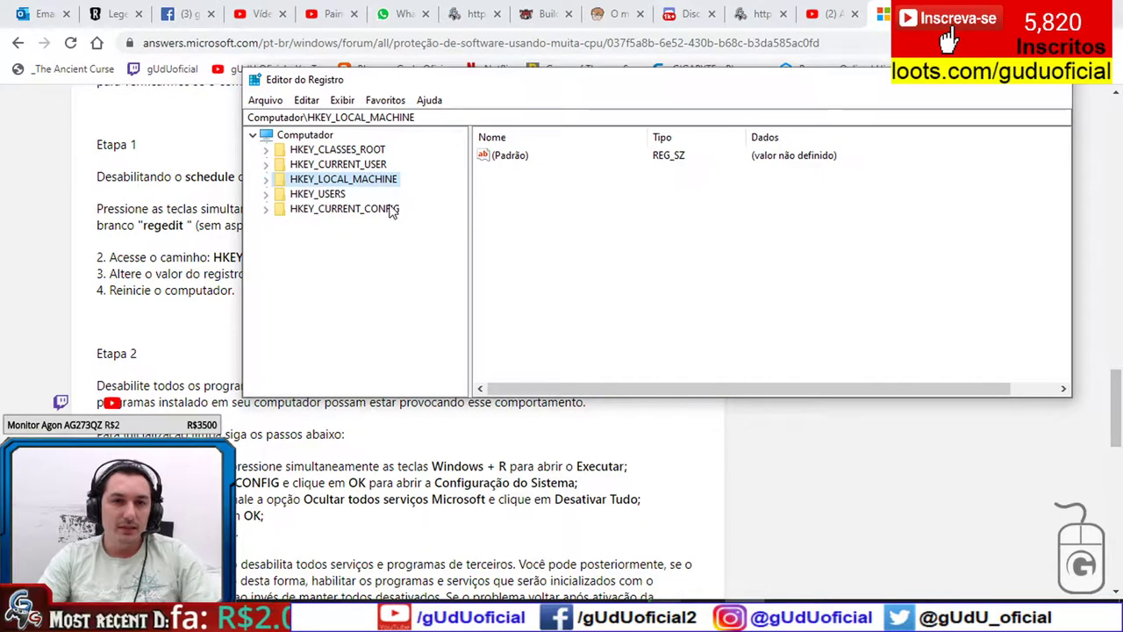
{"action": "key", "text": "Right"}
{"action": "key", "text": "Down"}
{"action": "key", "text": "Down"}
{"action": "key", "text": "Down"}
{"action": "key", "text": "Down"}
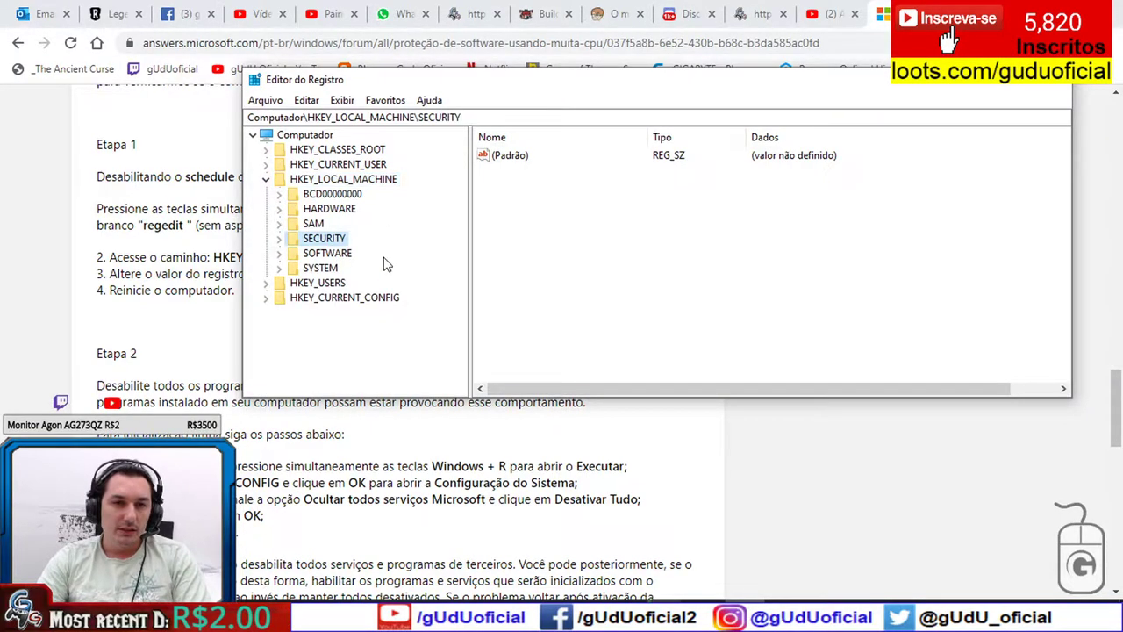
{"action": "left_click", "coordinate": [348, 253]}
{"action": "key", "text": "Right"}
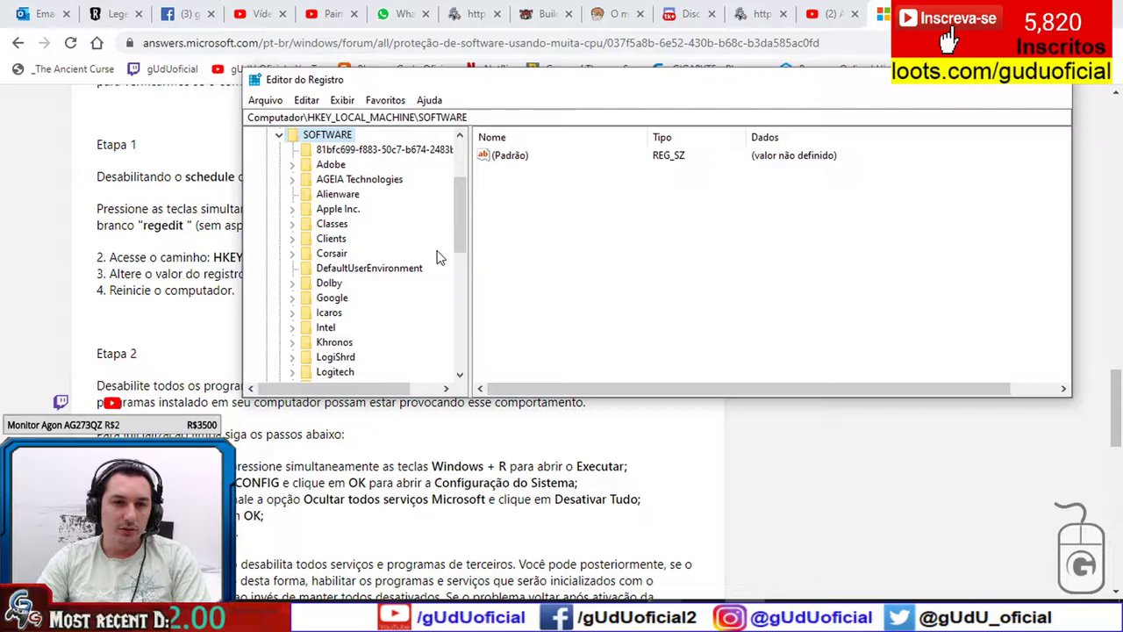
{"action": "scroll", "coordinate": [430, 258], "scroll_direction": "down", "scroll_amount": 10}
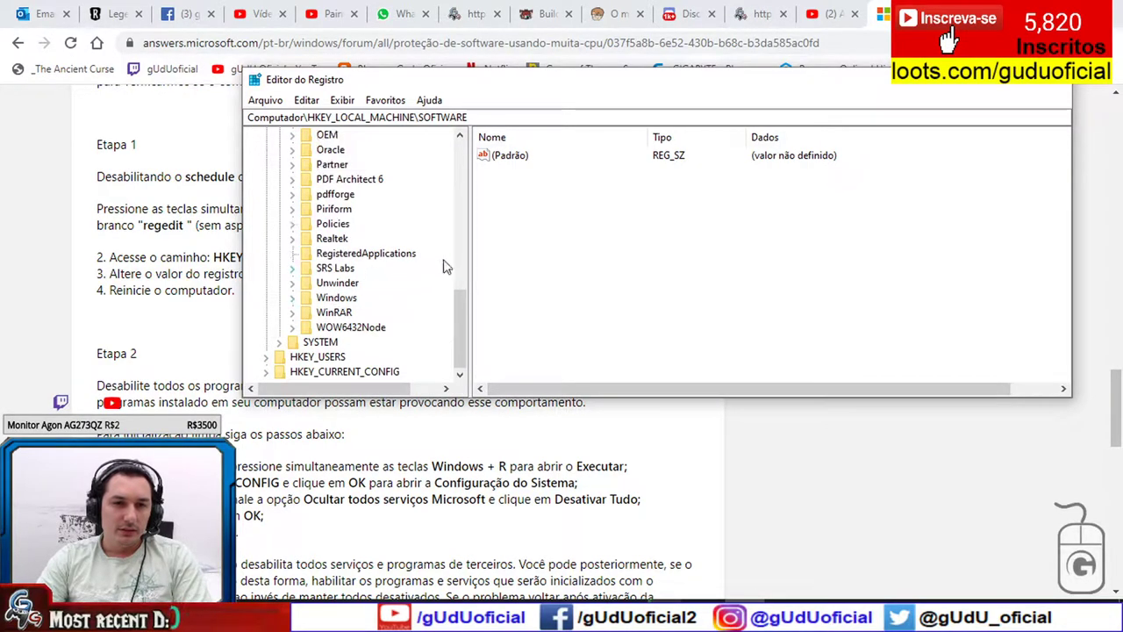
{"action": "scroll", "coordinate": [417, 304], "scroll_direction": "up", "scroll_amount": 2}
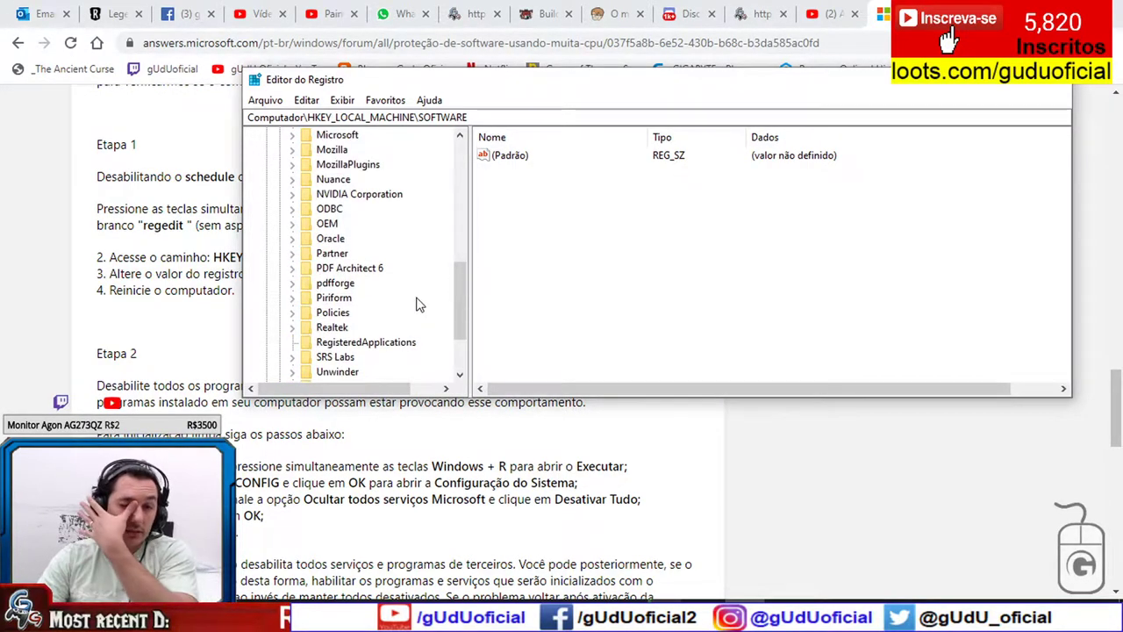
{"action": "double_click", "coordinate": [341, 136]}
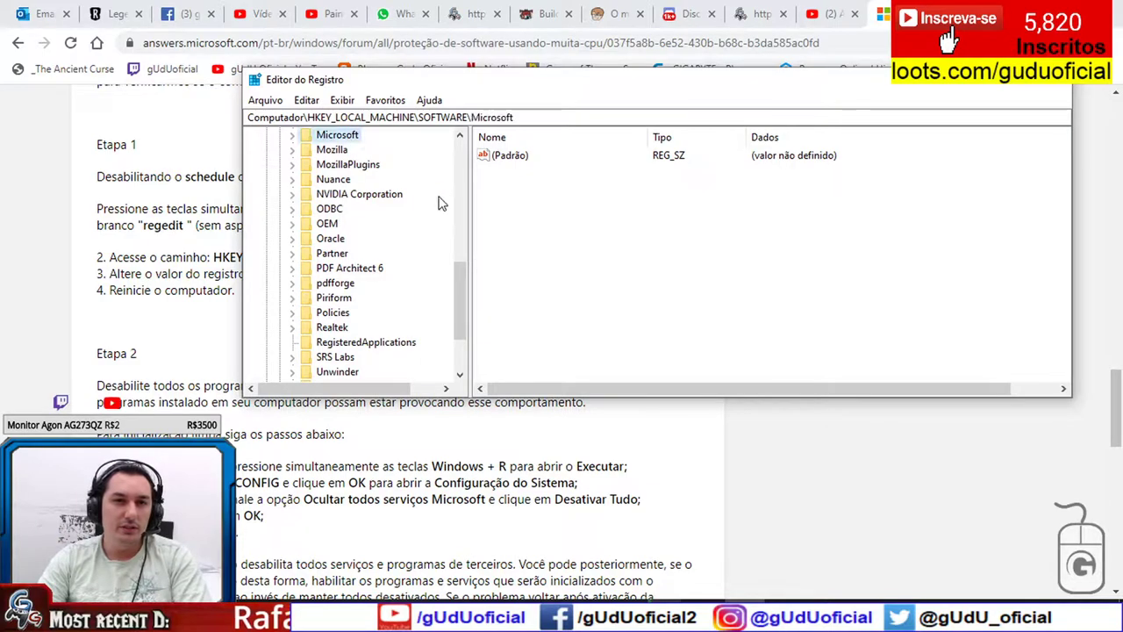
Expand the Windows key under SOFTWARE\Microsoft and look through its subkeys for update-related entries
{"action": "scroll", "coordinate": [438, 215], "scroll_direction": "down", "scroll_amount": 12}
{"action": "scroll", "coordinate": [439, 220], "scroll_direction": "down", "scroll_amount": 20}
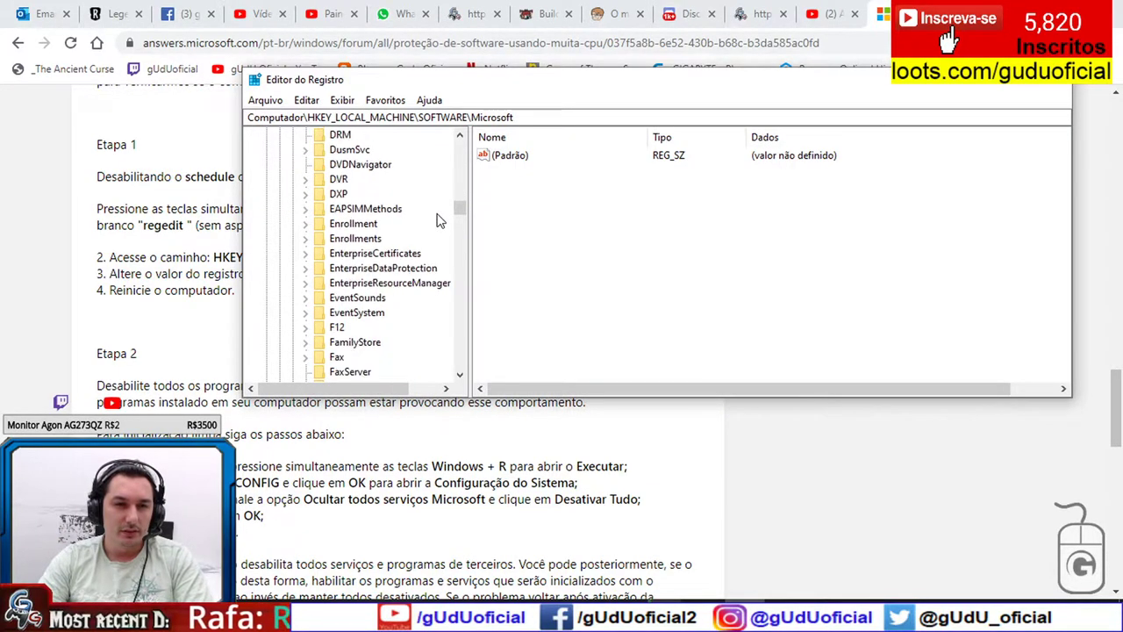
{"action": "scroll", "coordinate": [444, 226], "scroll_direction": "down", "scroll_amount": 15}
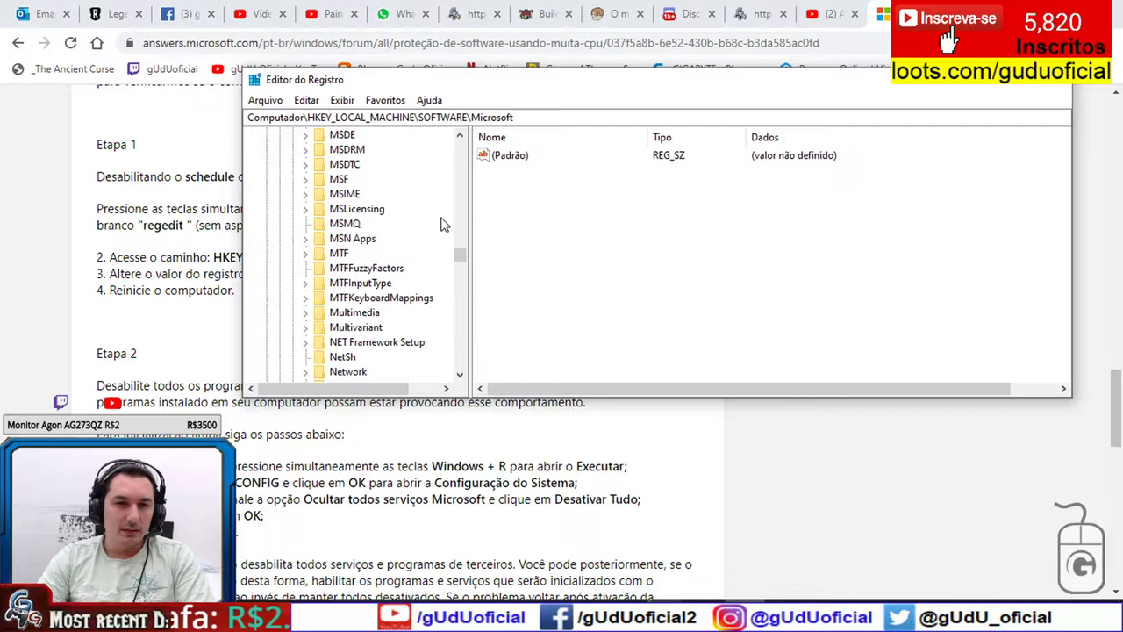
{"action": "scroll", "coordinate": [443, 228], "scroll_direction": "down", "scroll_amount": 9}
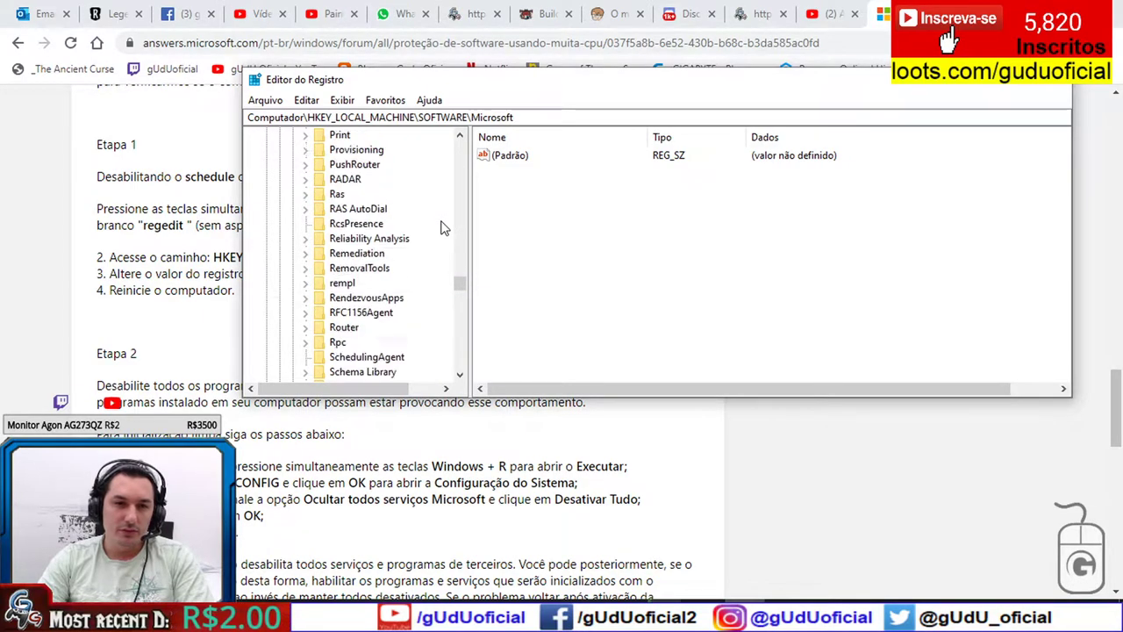
{"action": "scroll", "coordinate": [441, 233], "scroll_direction": "down", "scroll_amount": 7}
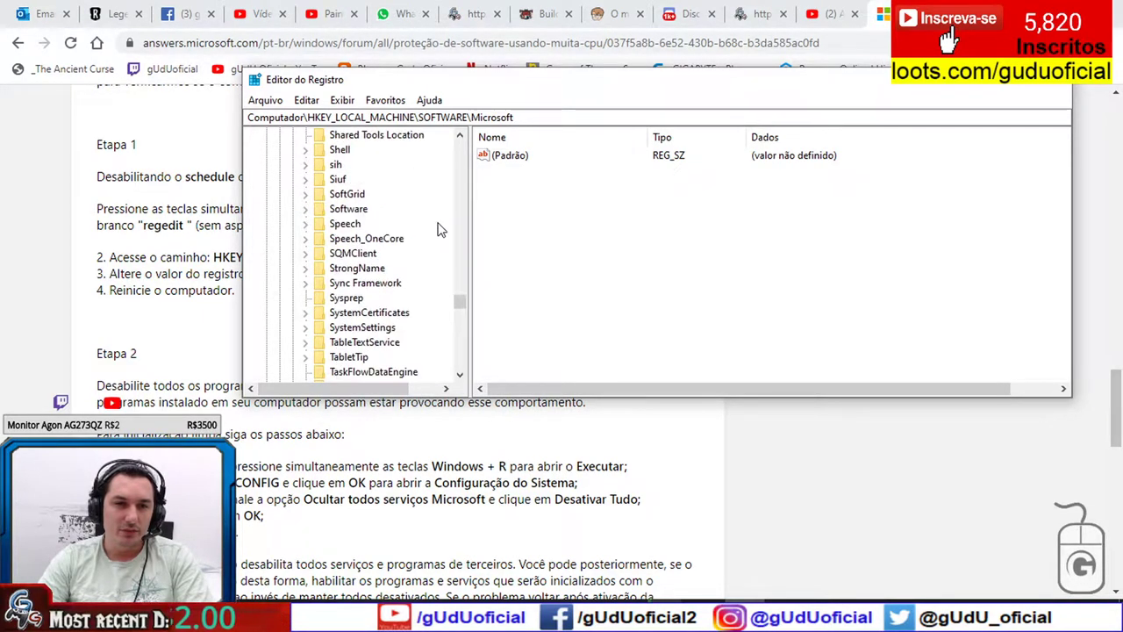
{"action": "scroll", "coordinate": [442, 239], "scroll_direction": "down", "scroll_amount": 5}
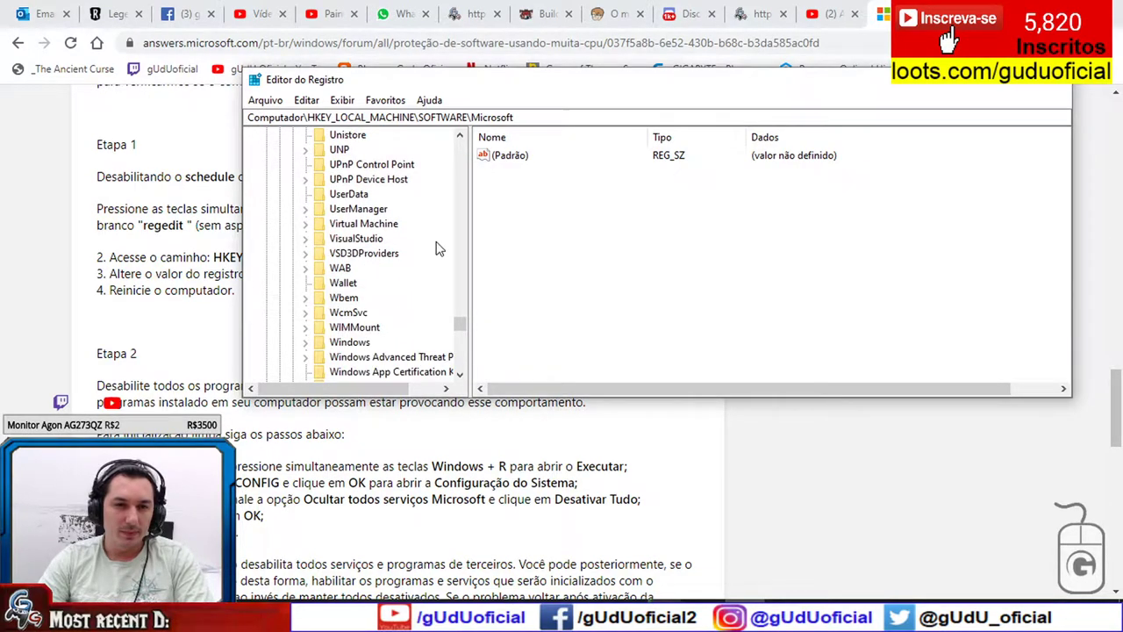
{"action": "left_click", "coordinate": [351, 343]}
{"action": "key", "text": "Right"}
{"action": "scroll", "coordinate": [427, 278], "scroll_direction": "down", "scroll_amount": 2}
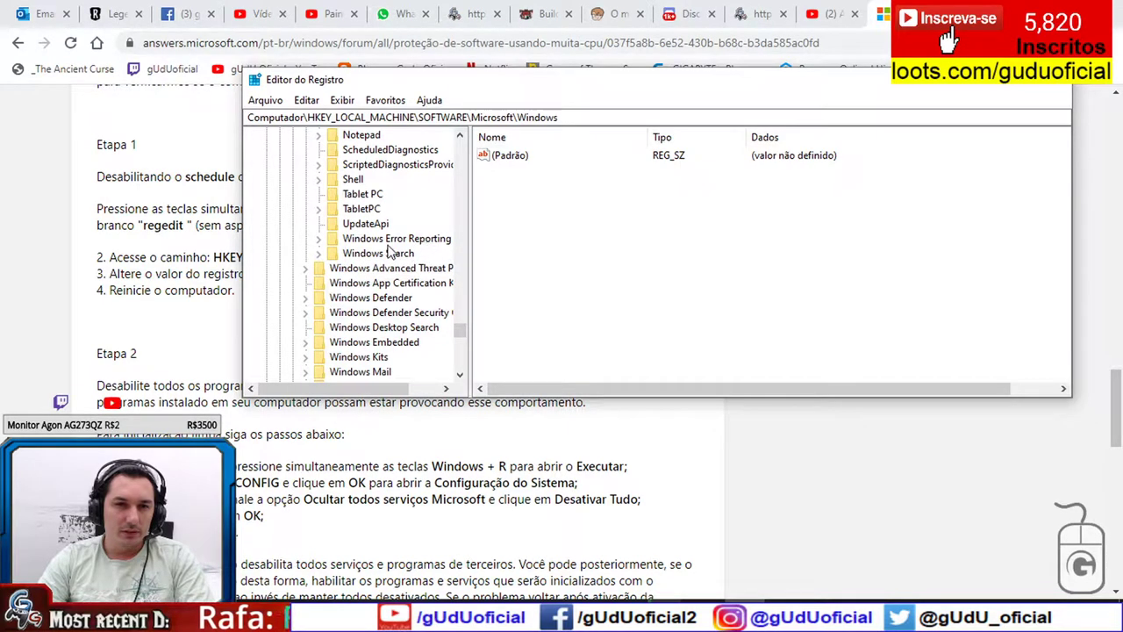
{"action": "scroll", "coordinate": [387, 290], "scroll_direction": "down", "scroll_amount": 3}
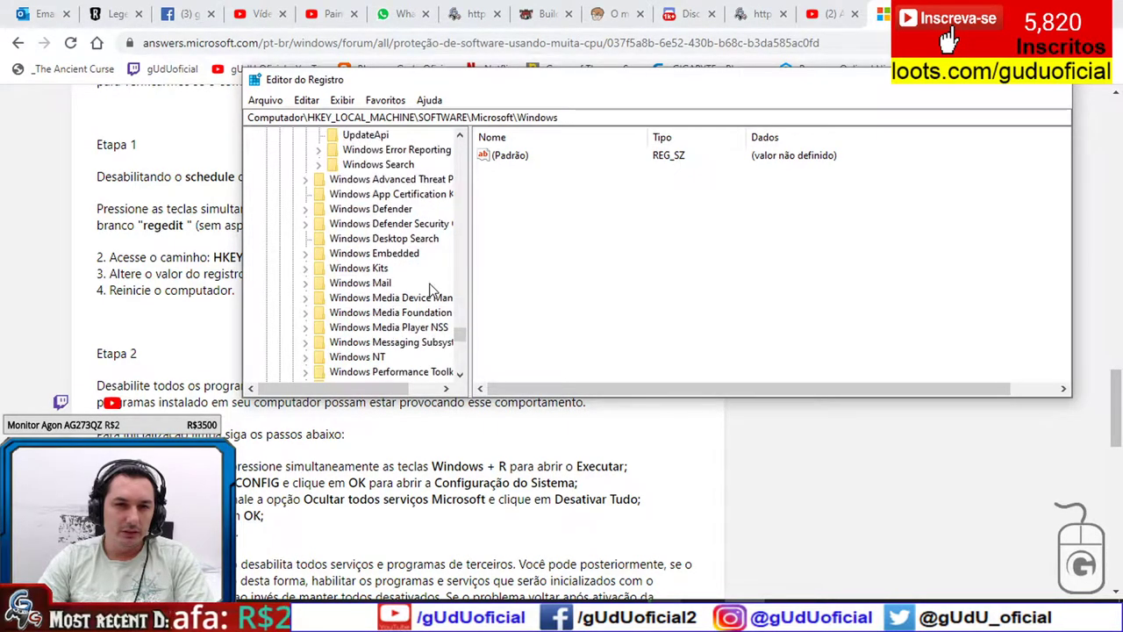
Expand Windows NT\CurrentVersion under SOFTWARE\Microsoft and look through its subkeys
{"action": "left_click", "coordinate": [367, 316]}
{"action": "double_click", "coordinate": [368, 316]}
{"action": "scroll", "coordinate": [386, 298], "scroll_direction": "down", "scroll_amount": 1}
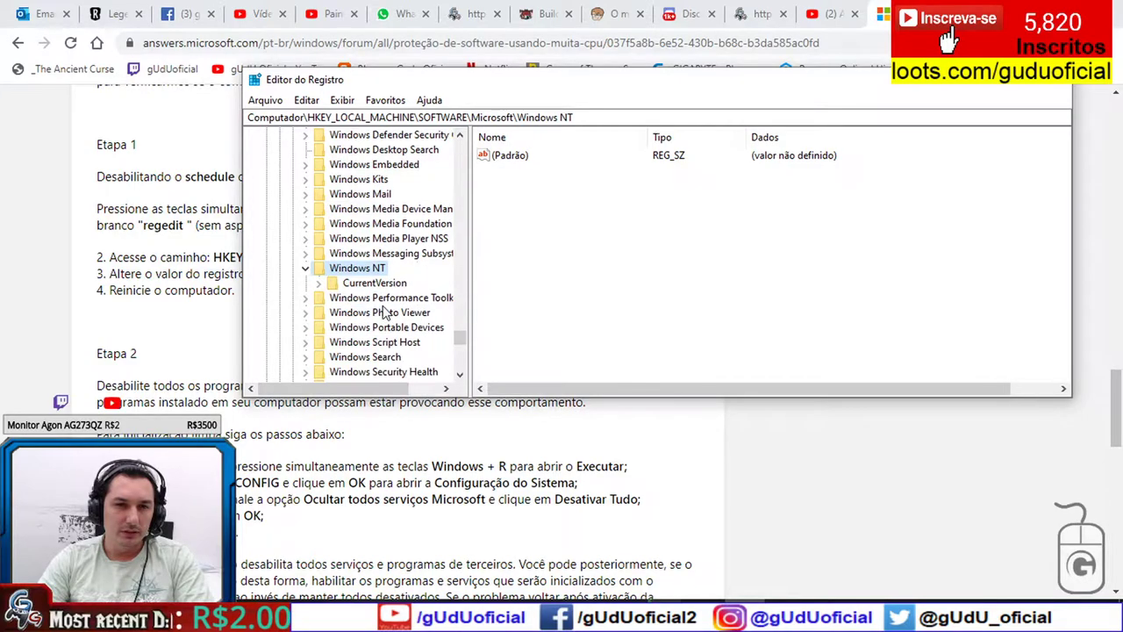
{"action": "double_click", "coordinate": [400, 283]}
{"action": "scroll", "coordinate": [430, 290], "scroll_direction": "down", "scroll_amount": 12}
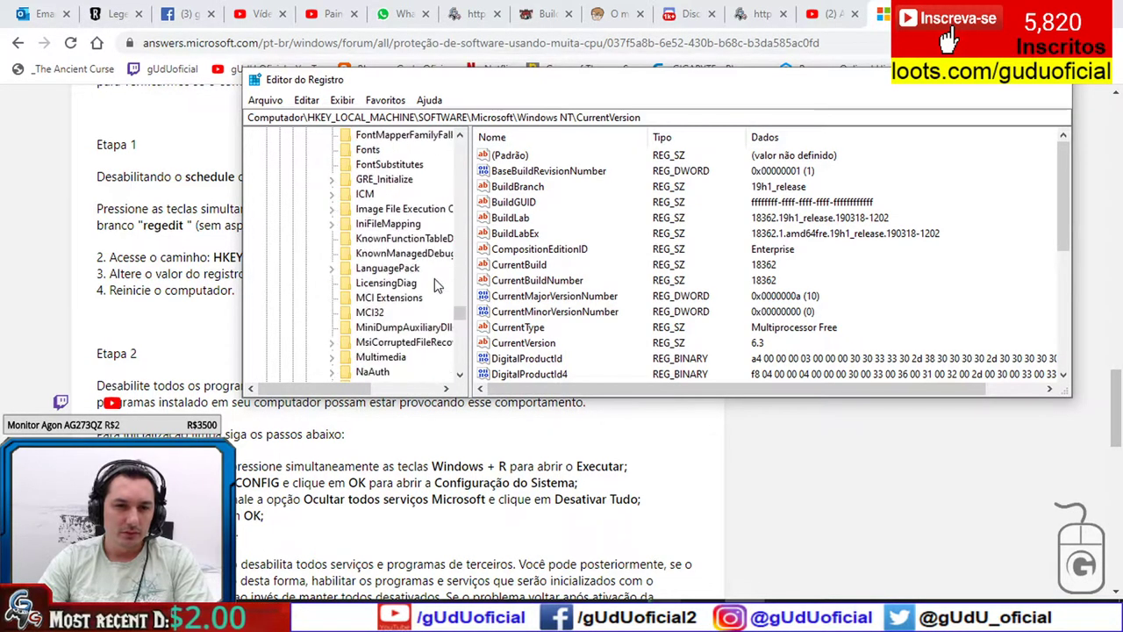
{"action": "scroll", "coordinate": [439, 285], "scroll_direction": "down", "scroll_amount": 10}
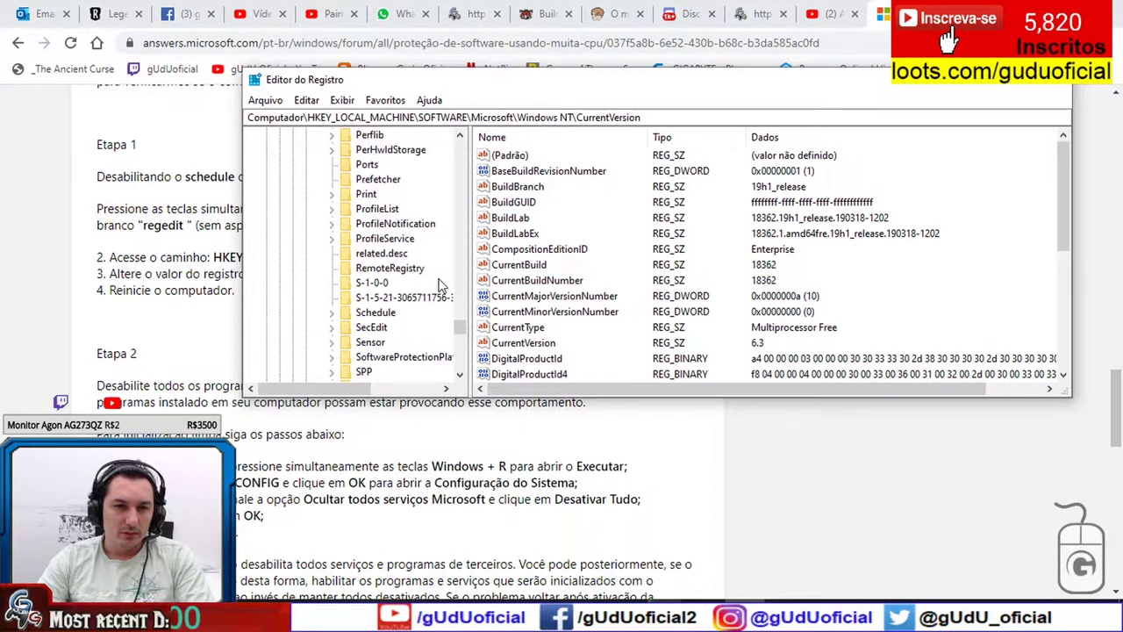
{"action": "scroll", "coordinate": [439, 285], "scroll_direction": "down", "scroll_amount": 3}
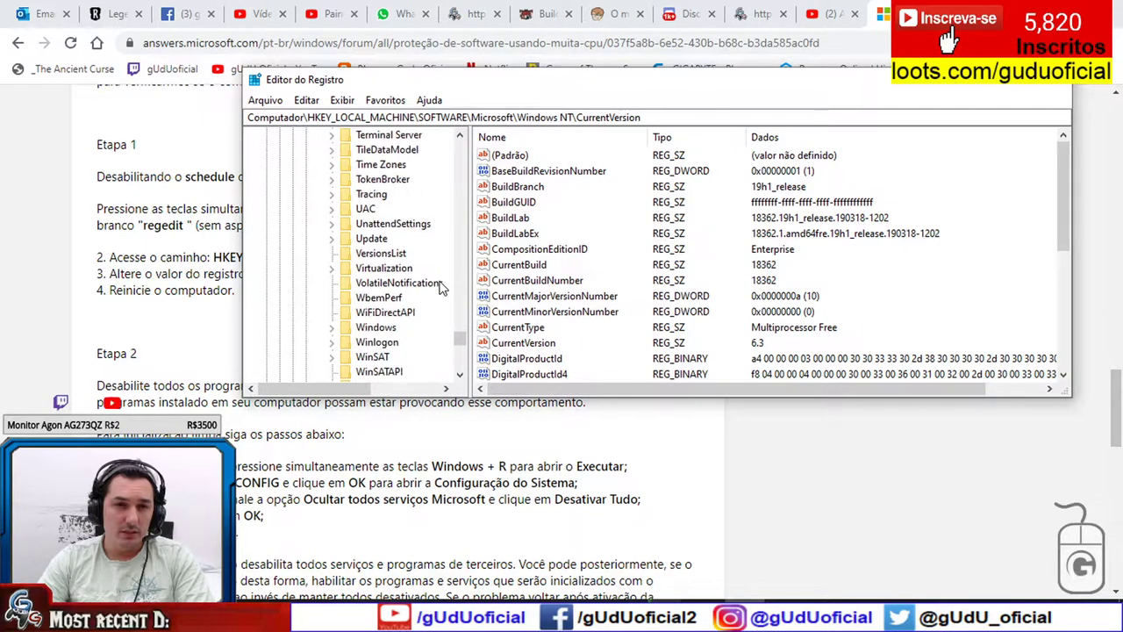
Inspect the Installed key under Update\TargetingInfo in Windows NT\CurrentVersion
{"action": "double_click", "coordinate": [386, 241]}
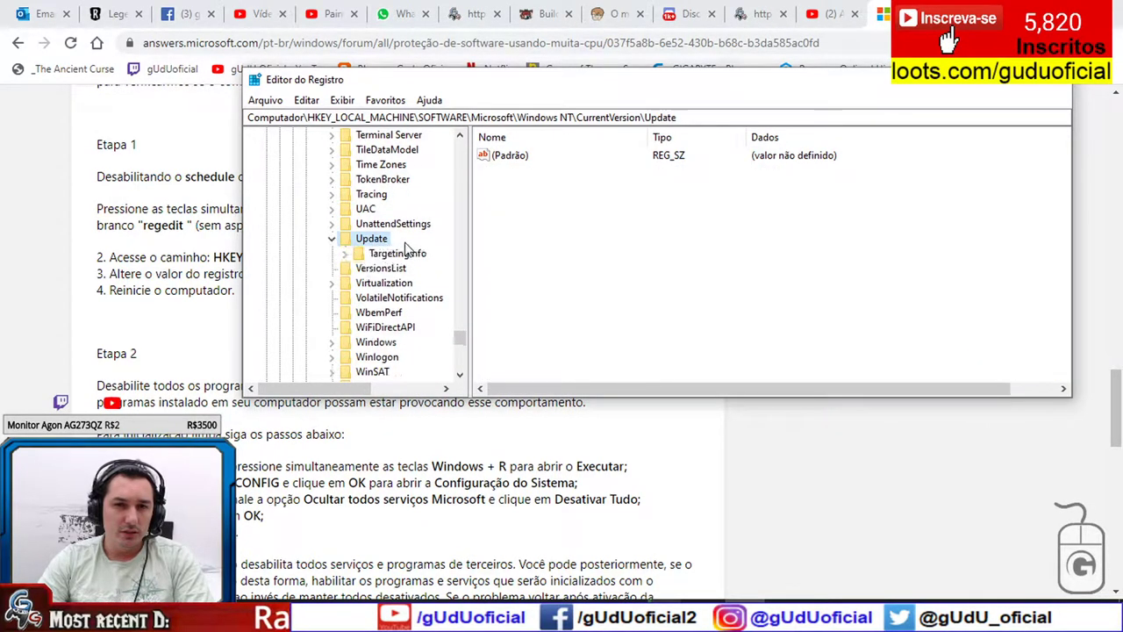
{"action": "double_click", "coordinate": [417, 256]}
{"action": "left_click", "coordinate": [419, 284]}
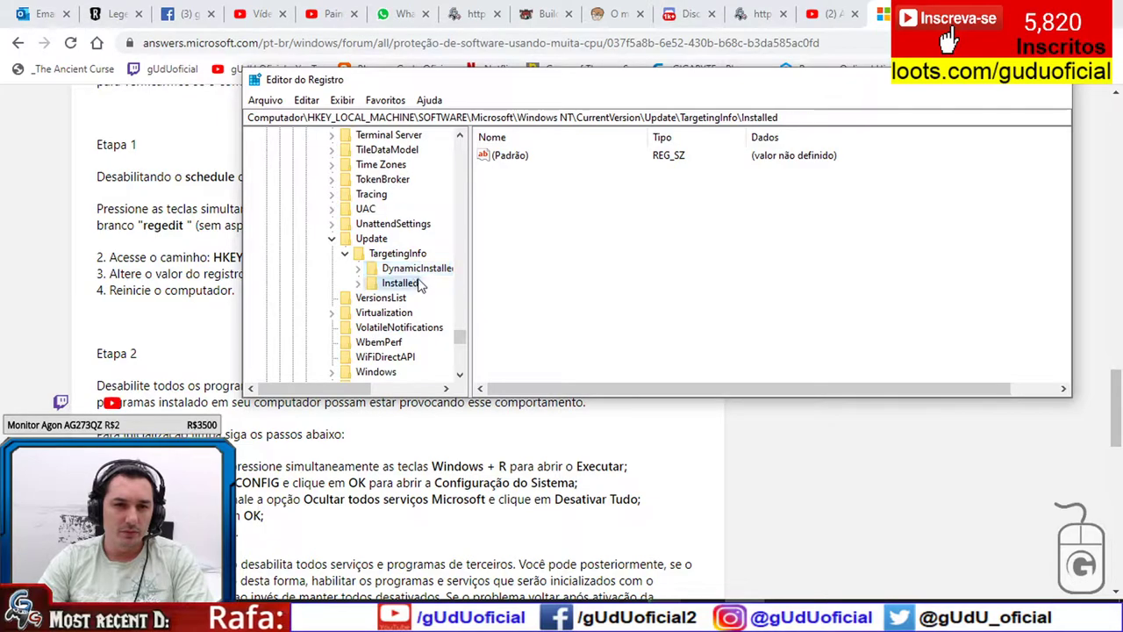
Find the WindowsUpdate key under SOFTWARE\Microsoft, view its values and expand it
{"action": "scroll", "coordinate": [421, 284], "scroll_direction": "down", "scroll_amount": 5}
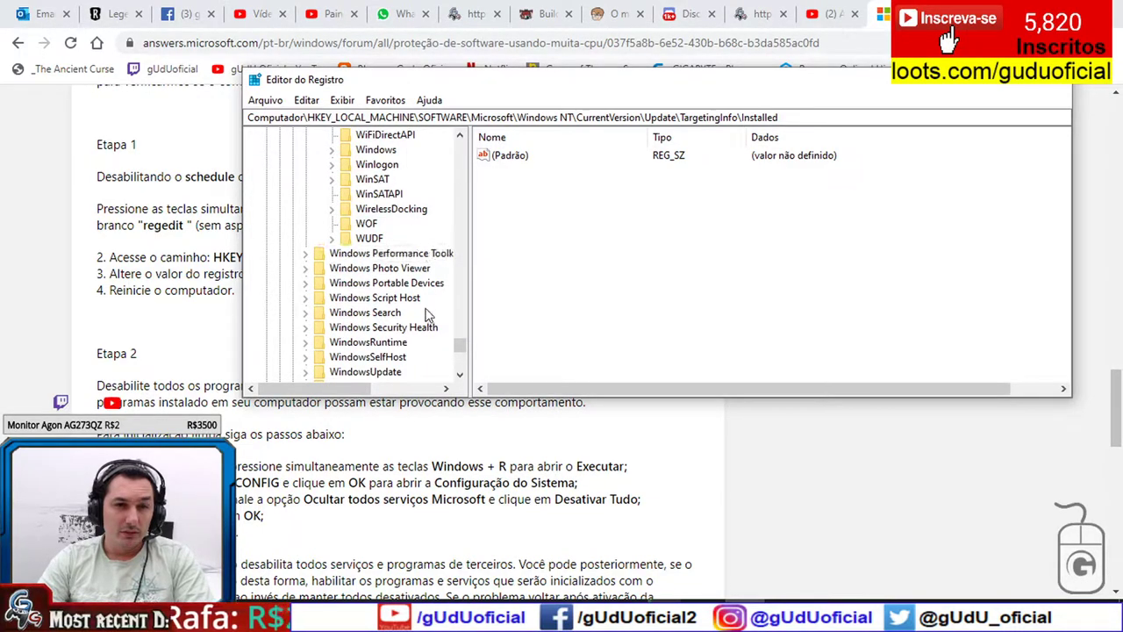
{"action": "scroll", "coordinate": [428, 315], "scroll_direction": "down", "scroll_amount": 1}
{"action": "left_click", "coordinate": [399, 329]}
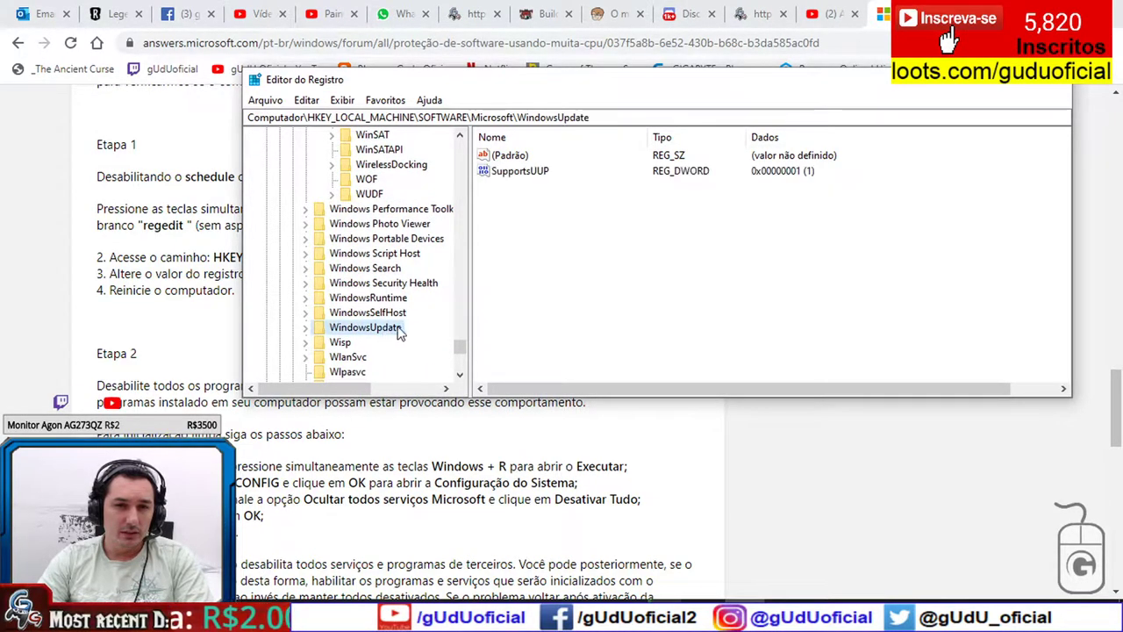
{"action": "double_click", "coordinate": [400, 328]}
{"action": "scroll", "coordinate": [413, 316], "scroll_direction": "down", "scroll_amount": 2}
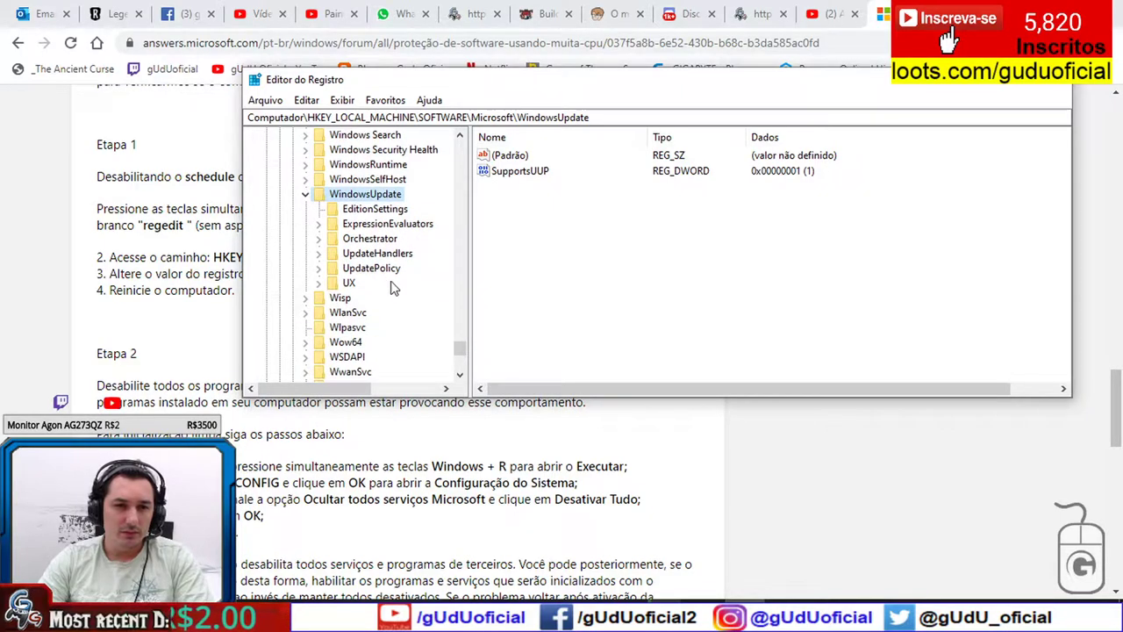
Go through the WindowsUpdate subkeys from UpdatePolicy up to EditionSettings and check what UpdateHandlers contains
{"action": "left_click", "coordinate": [396, 271]}
{"action": "key", "text": "Up"}
{"action": "key", "text": "Up"}
{"action": "key", "text": "Up"}
{"action": "key", "text": "Up"}
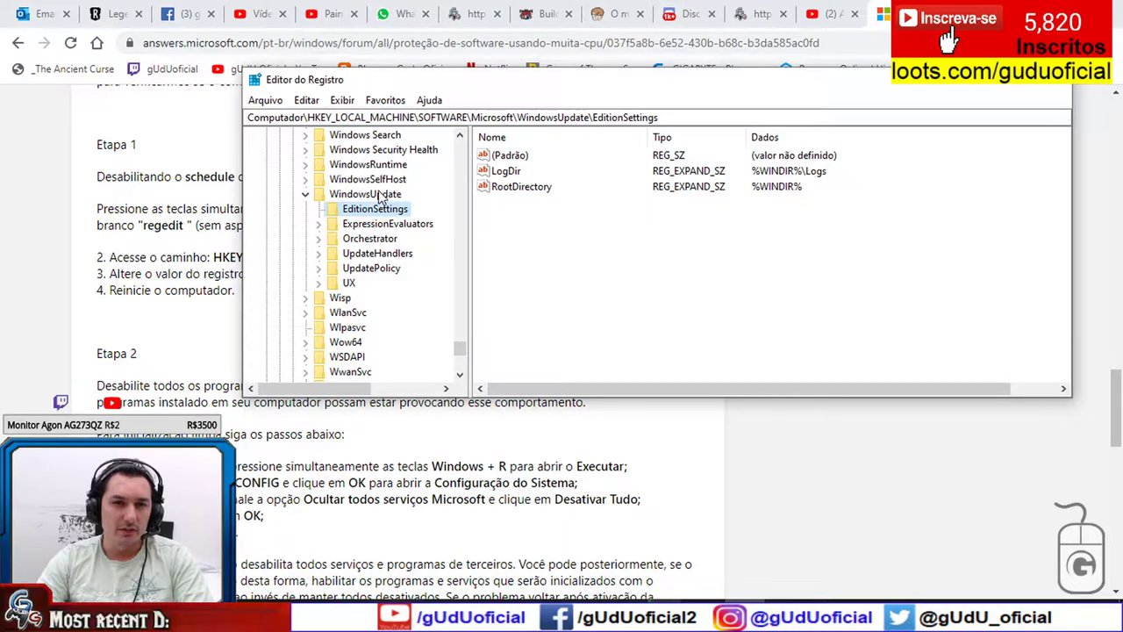
{"action": "key", "text": "Up"}
{"action": "left_click", "coordinate": [376, 255]}
{"action": "double_click", "coordinate": [389, 253]}
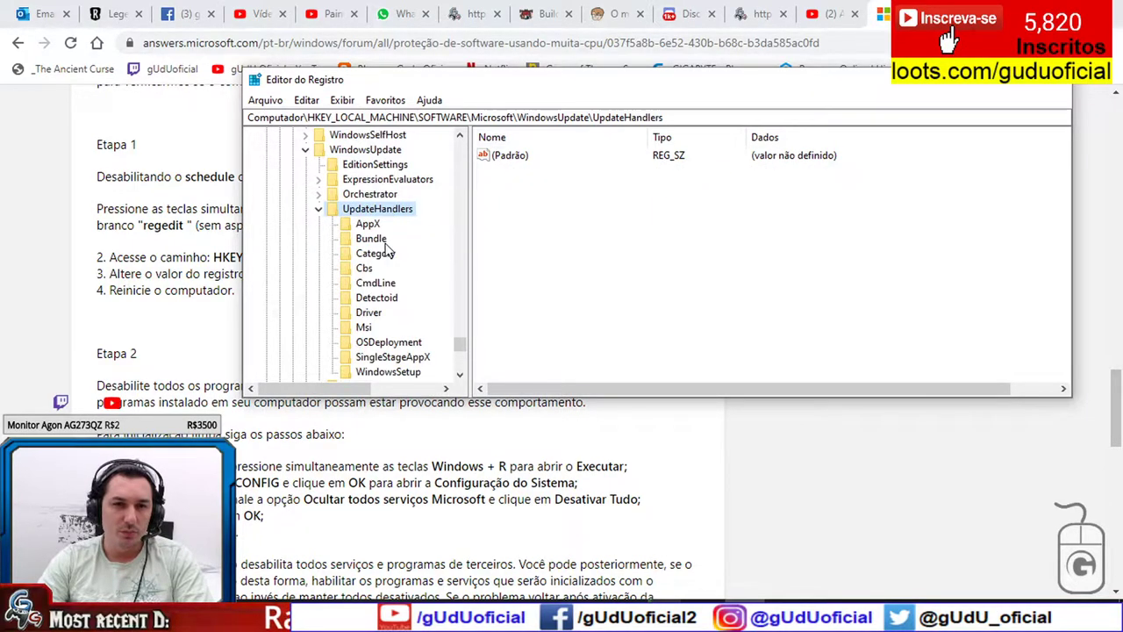
{"action": "key", "text": "Left"}
{"action": "scroll", "coordinate": [394, 256], "scroll_direction": "down", "scroll_amount": 1}
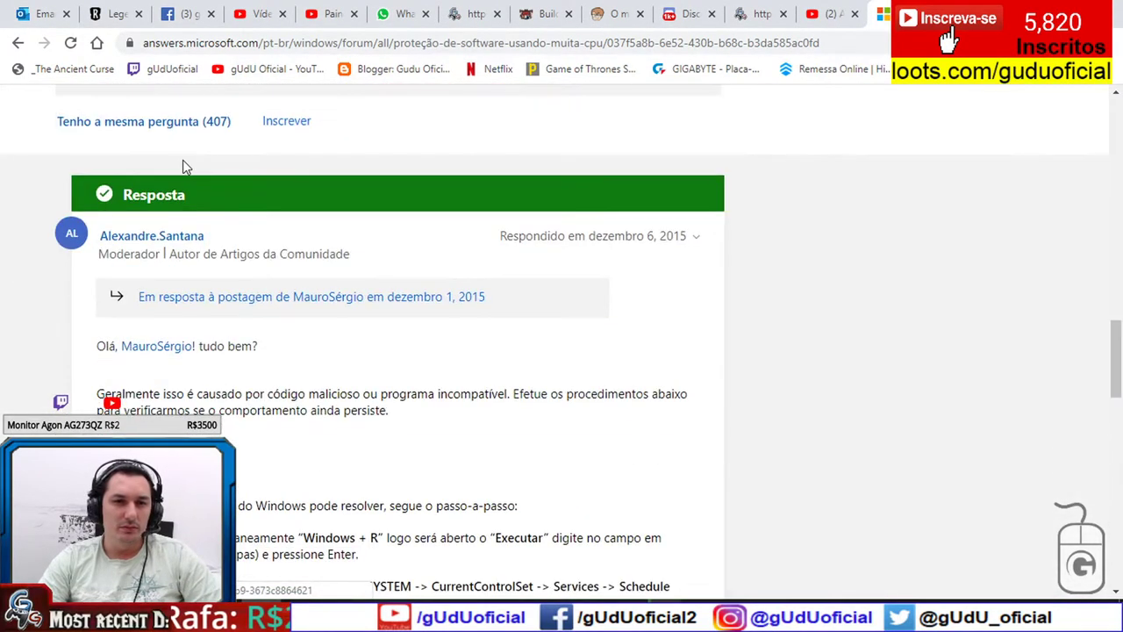
Return to the Google results in the browser and search for "regedit windows update disable"
{"action": "key", "text": "alt+Left"}
{"action": "scroll", "coordinate": [172, 152], "scroll_direction": "down", "scroll_amount": 5}
{"action": "scroll", "coordinate": [166, 152], "scroll_direction": "up", "scroll_amount": 5}
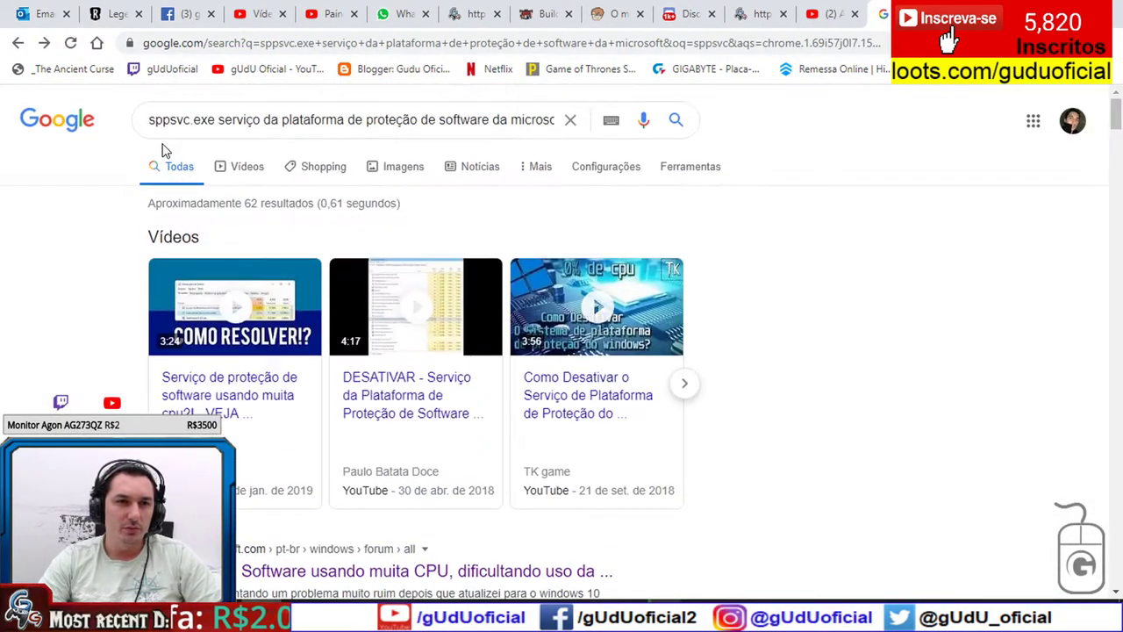
{"action": "triple_click", "coordinate": [446, 121]}
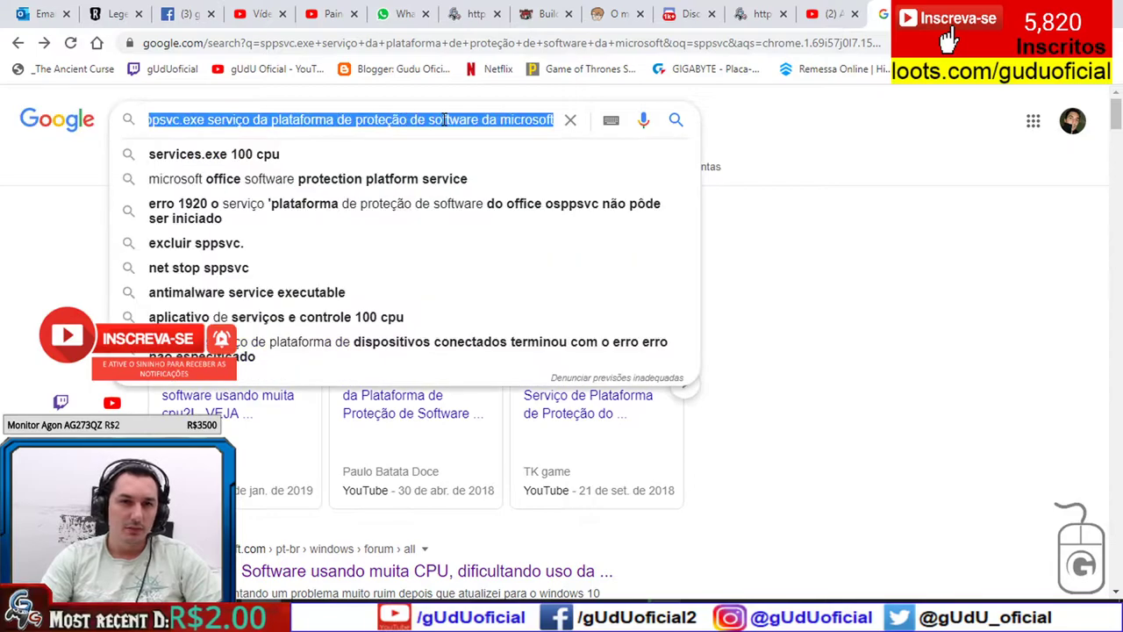
{"action": "type", "text": "regedit windo"}
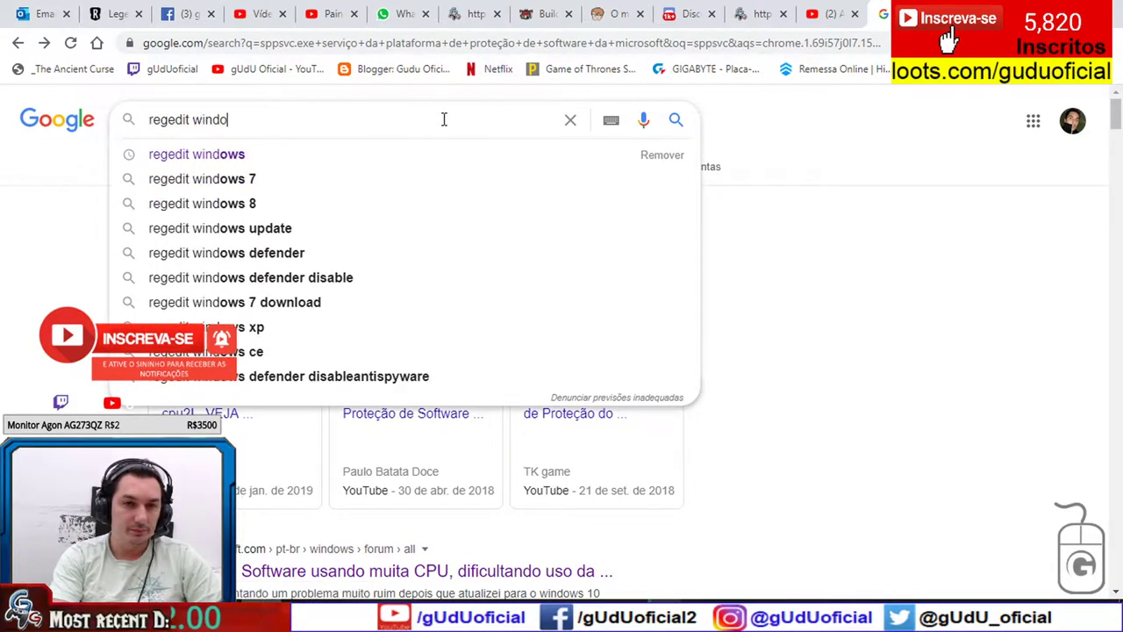
{"action": "type", "text": "ws update"}
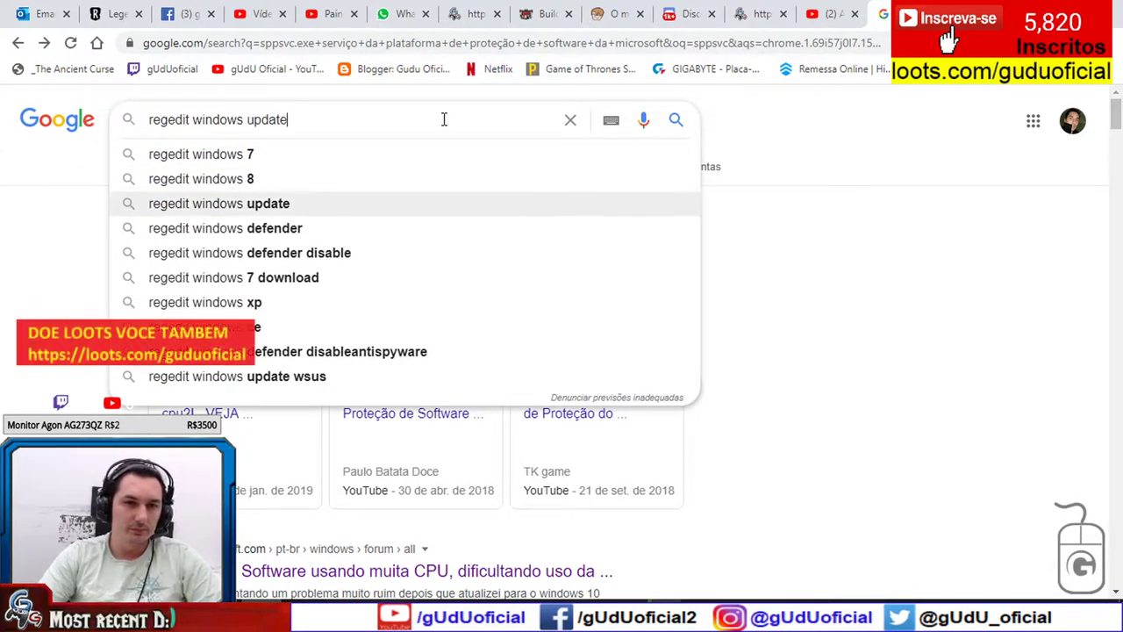
{"action": "type", "text": " disable"}
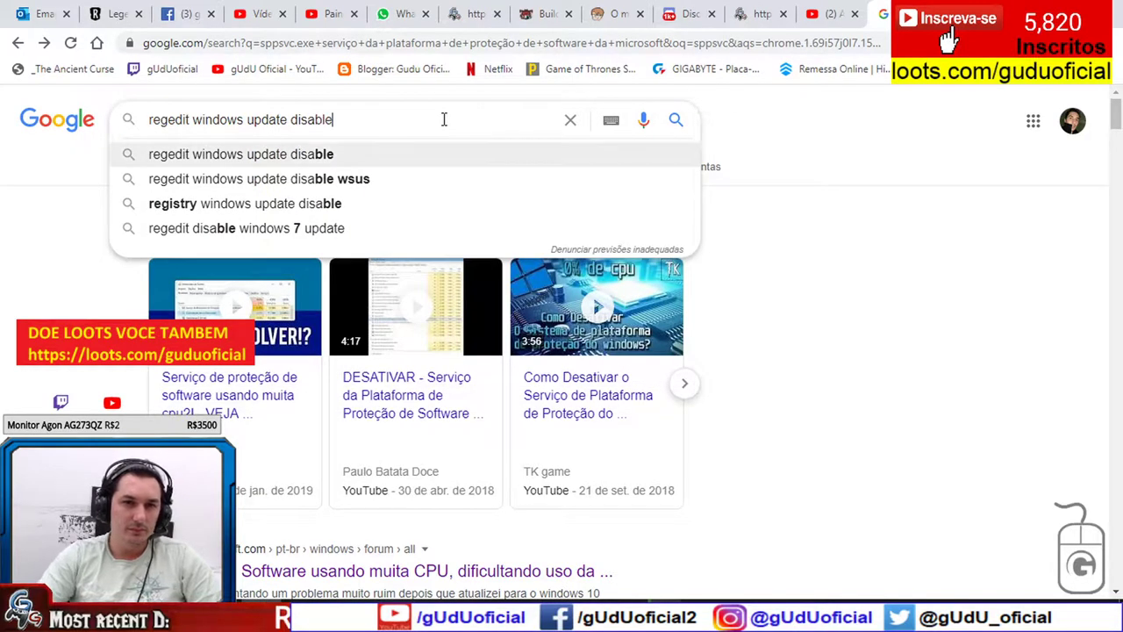
{"action": "key", "text": "Return"}
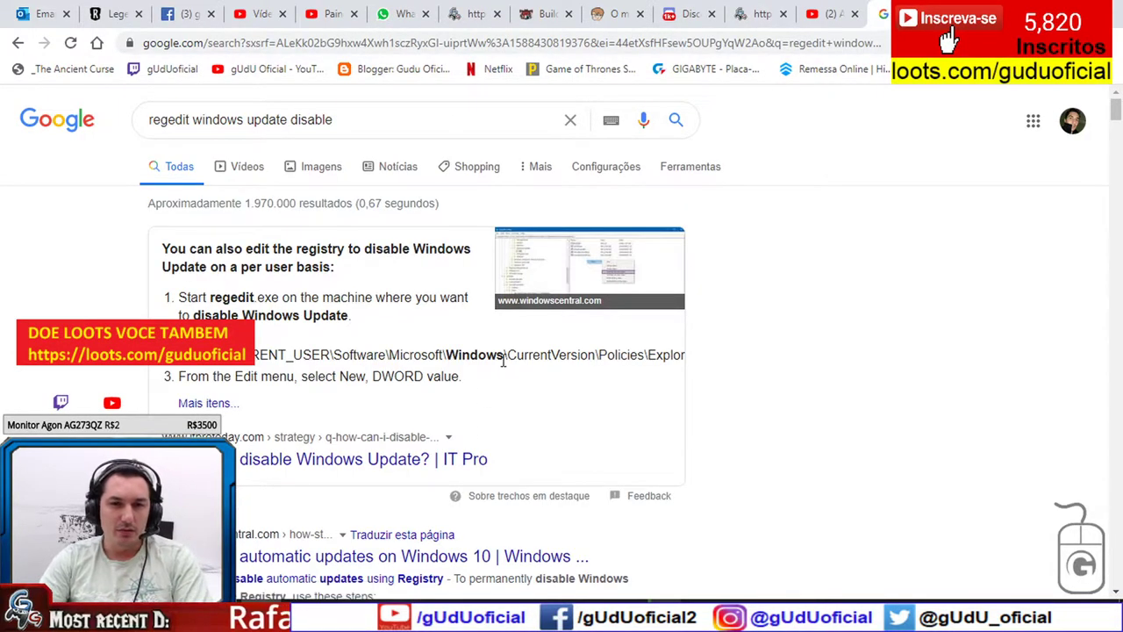
Switch back to the Registry Editor, move its window to uncover the search result's registry path, and collapse the Windows NT branch
{"action": "key", "text": "alt+Tab"}
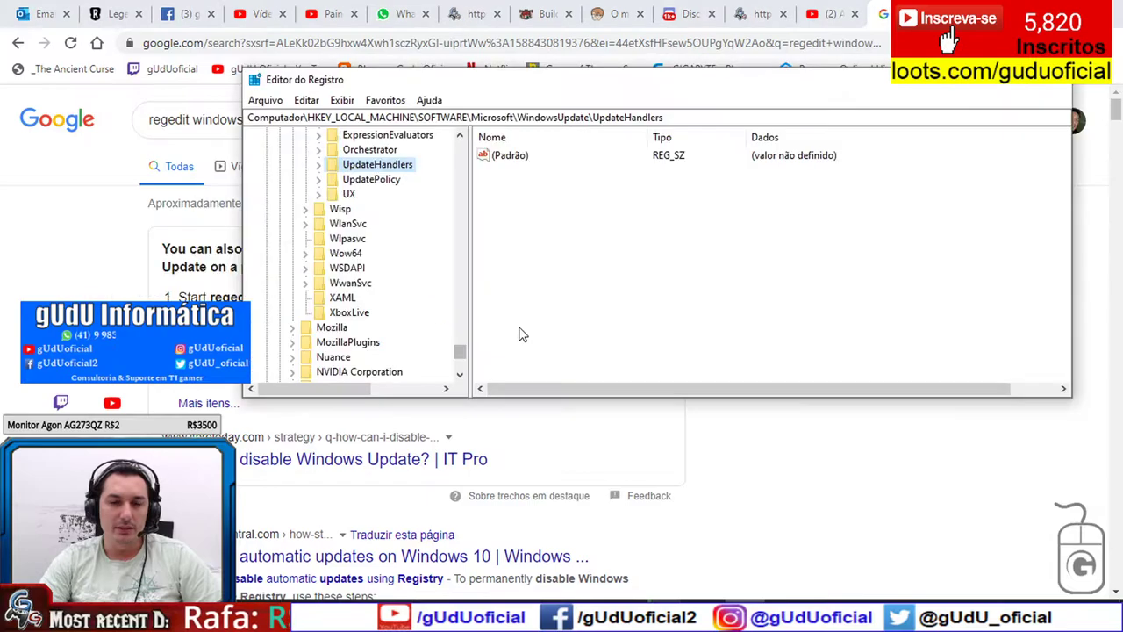
{"action": "scroll", "coordinate": [405, 248], "scroll_direction": "up", "scroll_amount": 20}
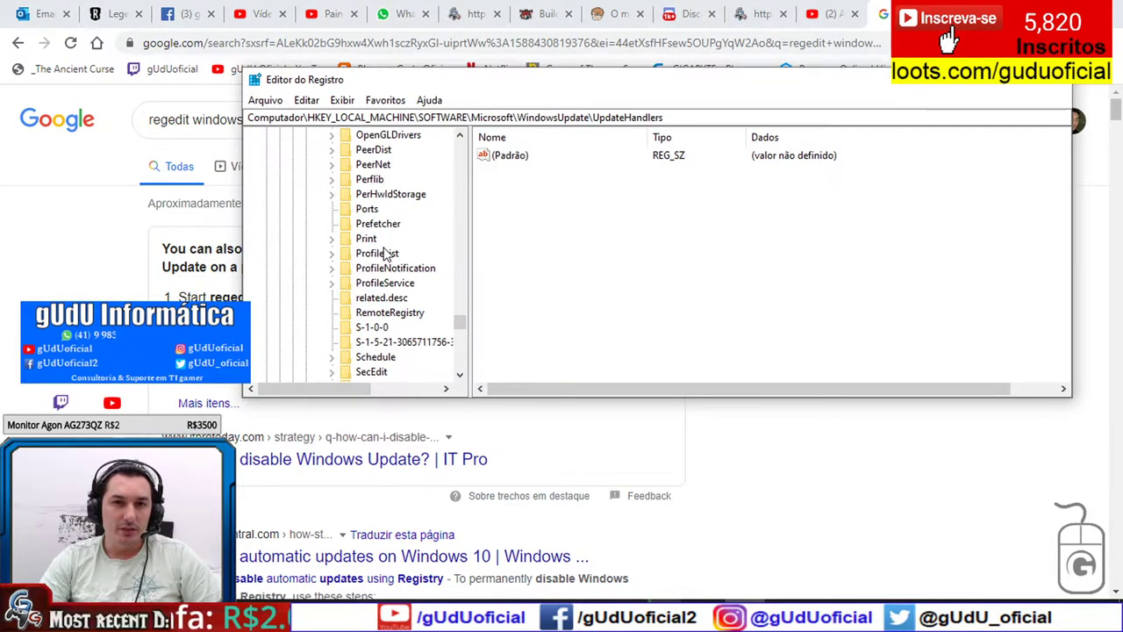
{"action": "left_click_drag", "start_coordinate": [459, 89], "coordinate": [296, 36]}
{"action": "scroll", "coordinate": [138, 150], "scroll_direction": "up", "scroll_amount": 2}
{"action": "scroll", "coordinate": [138, 150], "scroll_direction": "up", "scroll_amount": 20}
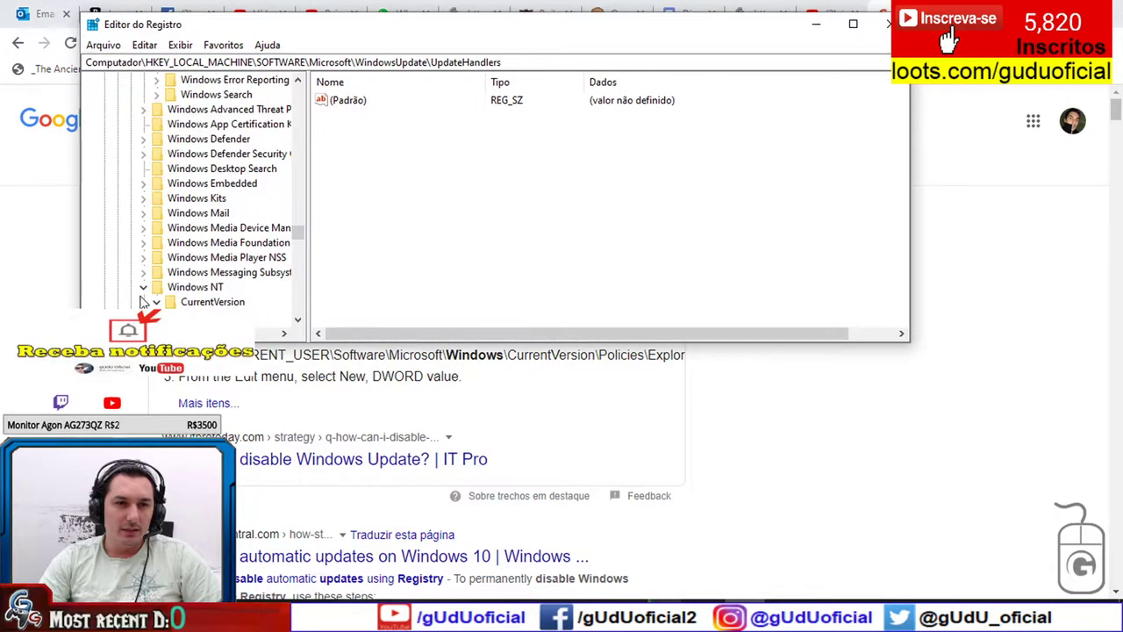
{"action": "left_click", "coordinate": [143, 287]}
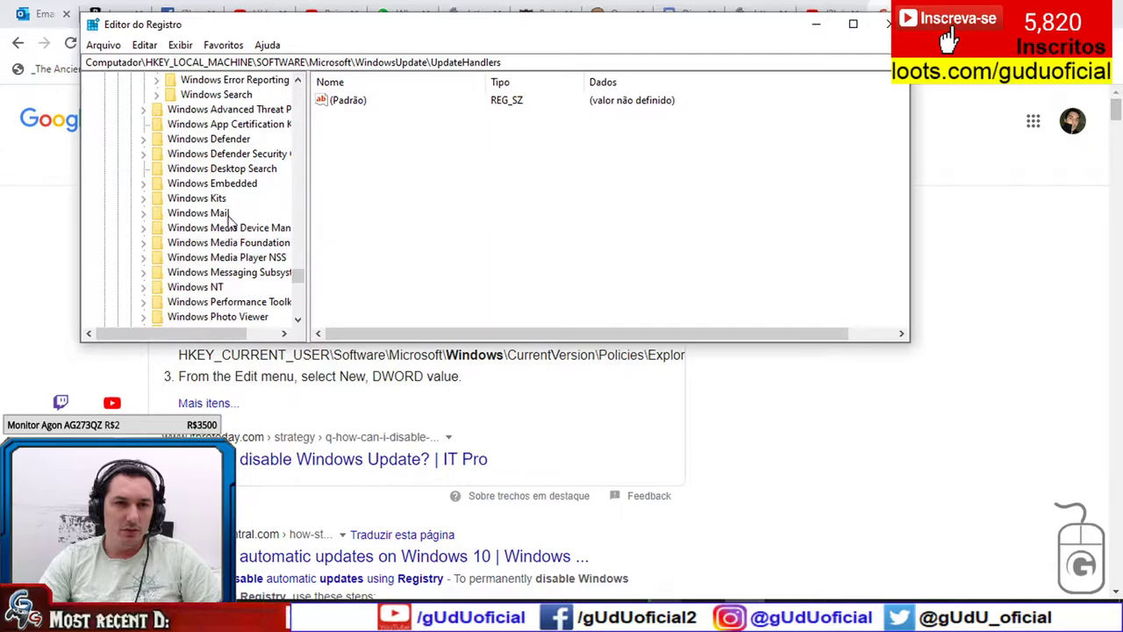
Collapse the Microsoft branch under HKEY_LOCAL_MACHINE\SOFTWARE, select the Microsoft key again and re-expand it
{"action": "scroll", "coordinate": [226, 224], "scroll_direction": "up", "scroll_amount": 20}
{"action": "scroll", "coordinate": [200, 221], "scroll_direction": "up", "scroll_amount": 20}
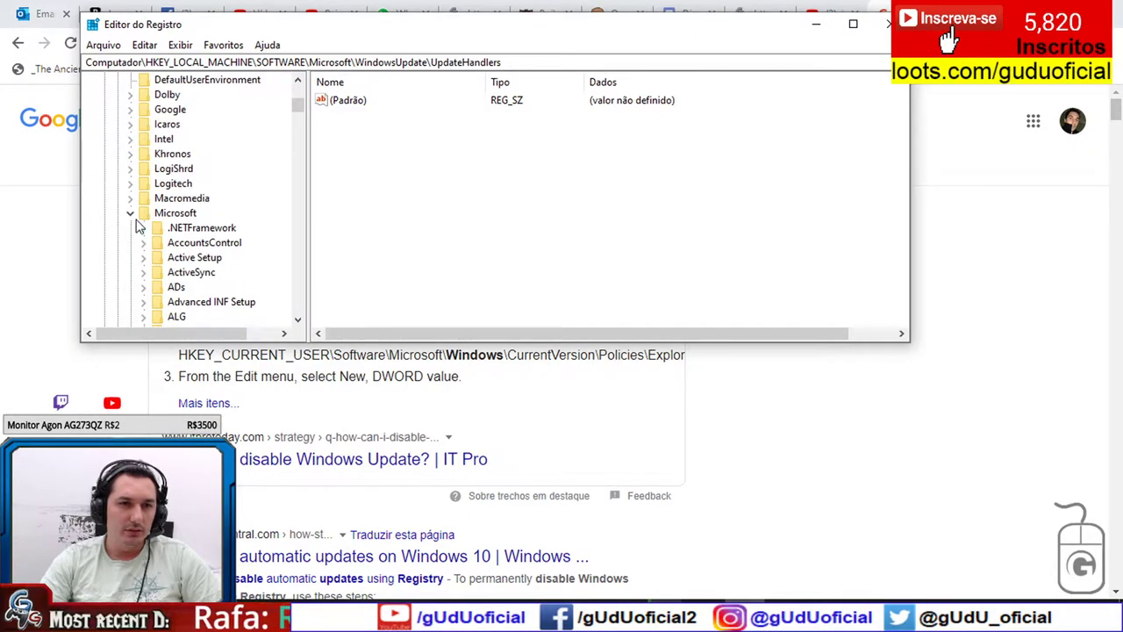
{"action": "left_click", "coordinate": [130, 212]}
{"action": "scroll", "coordinate": [246, 184], "scroll_direction": "up", "scroll_amount": 7}
{"action": "left_click", "coordinate": [180, 199]}
{"action": "key", "text": "m"}
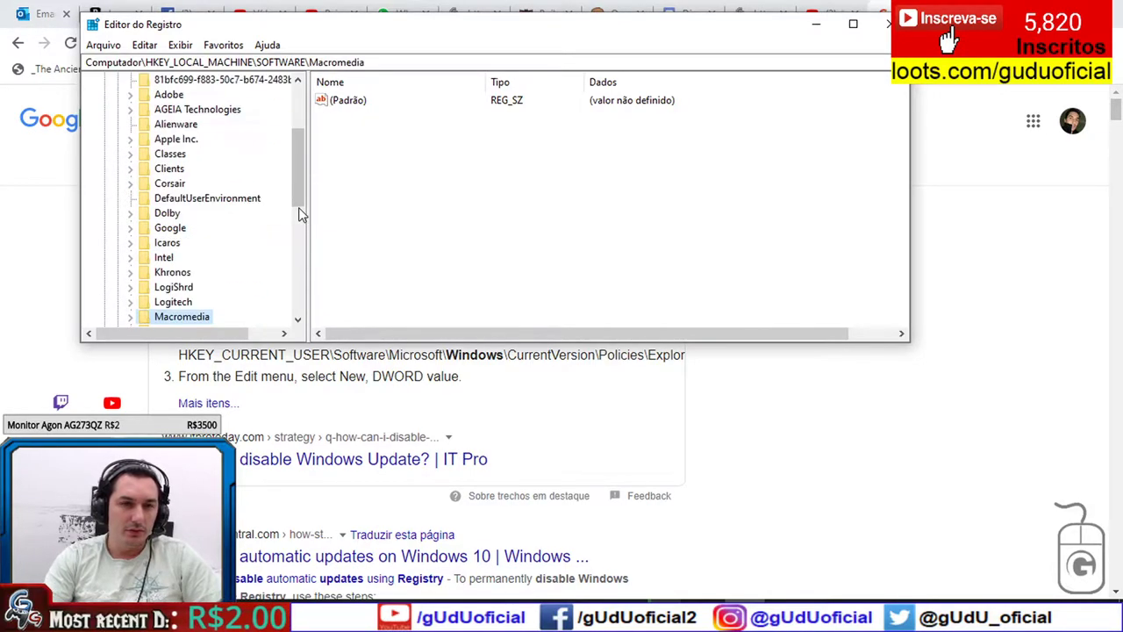
{"action": "key", "text": "m"}
{"action": "key", "text": "m"}
{"action": "key", "text": "Up"}
{"action": "key", "text": "Right"}
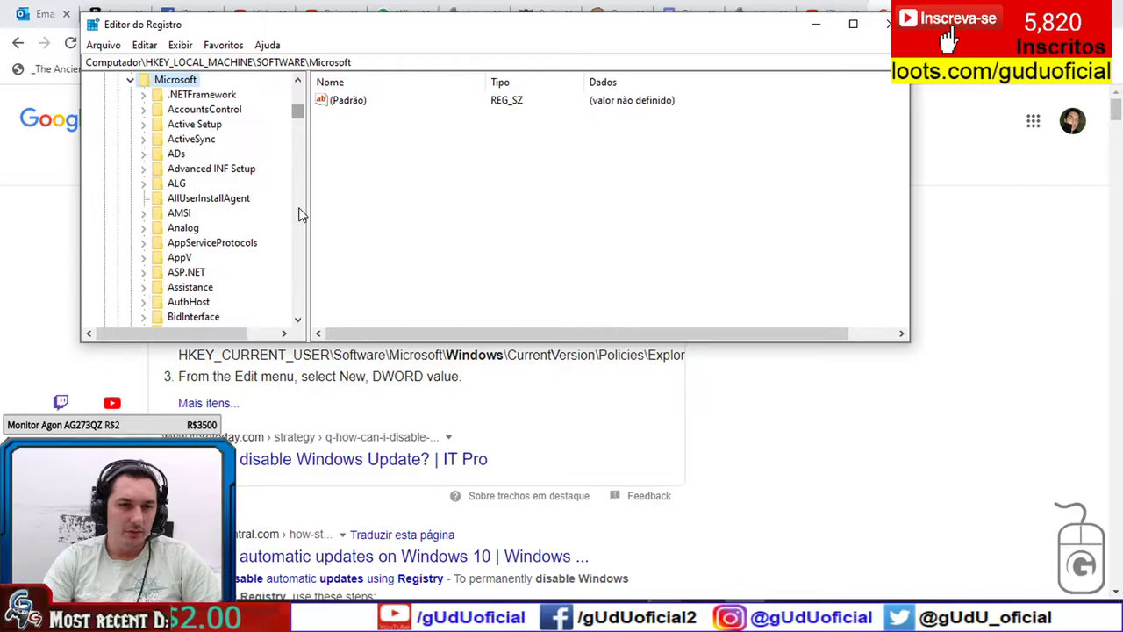
Find the Windows key under Microsoft and expand it down to its CurrentVersion subkeys
{"action": "key", "text": "w"}
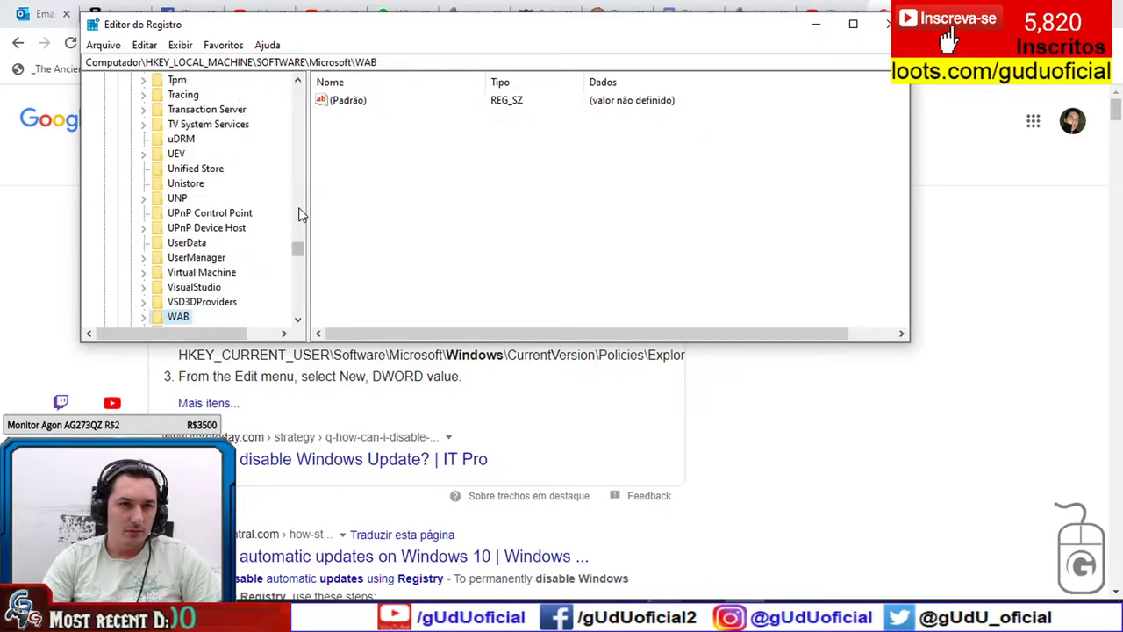
{"action": "key", "text": "Right"}
{"action": "key", "text": "Left"}
{"action": "key", "text": "w"}
{"action": "key", "text": "w"}
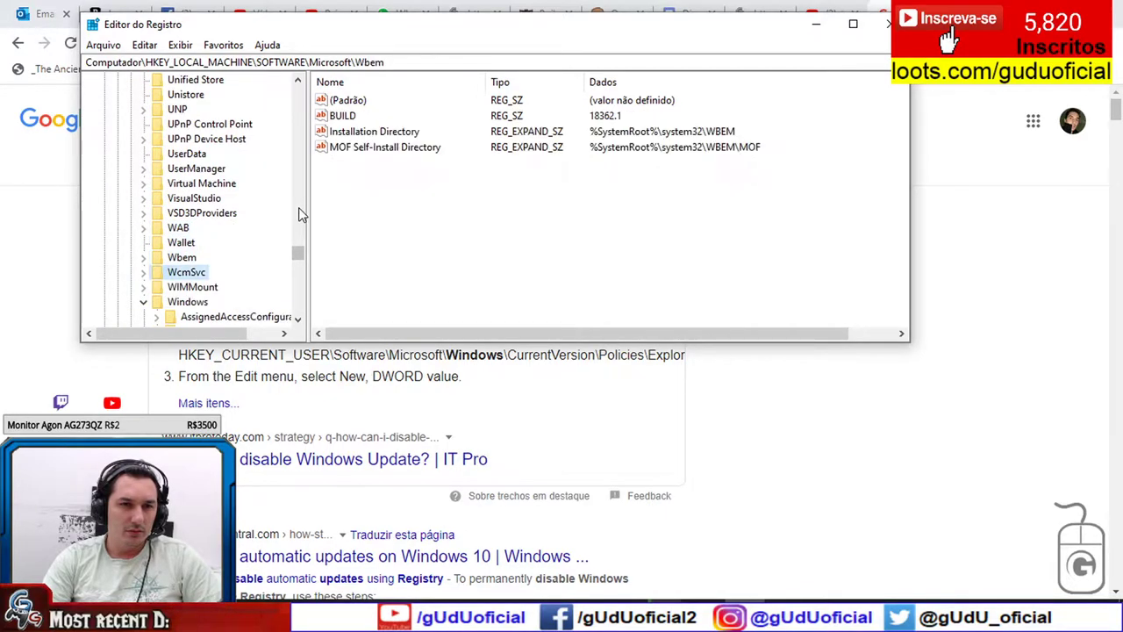
{"action": "key", "text": "w"}
{"action": "key", "text": "w"}
{"action": "key", "text": "w"}
{"action": "key", "text": "Left"}
{"action": "key", "text": "Right"}
{"action": "key", "text": "c"}
{"action": "key", "text": "c"}
{"action": "key", "text": "Right"}
Find the Policies key under CurrentVersion and expand it
{"action": "key", "text": "p"}
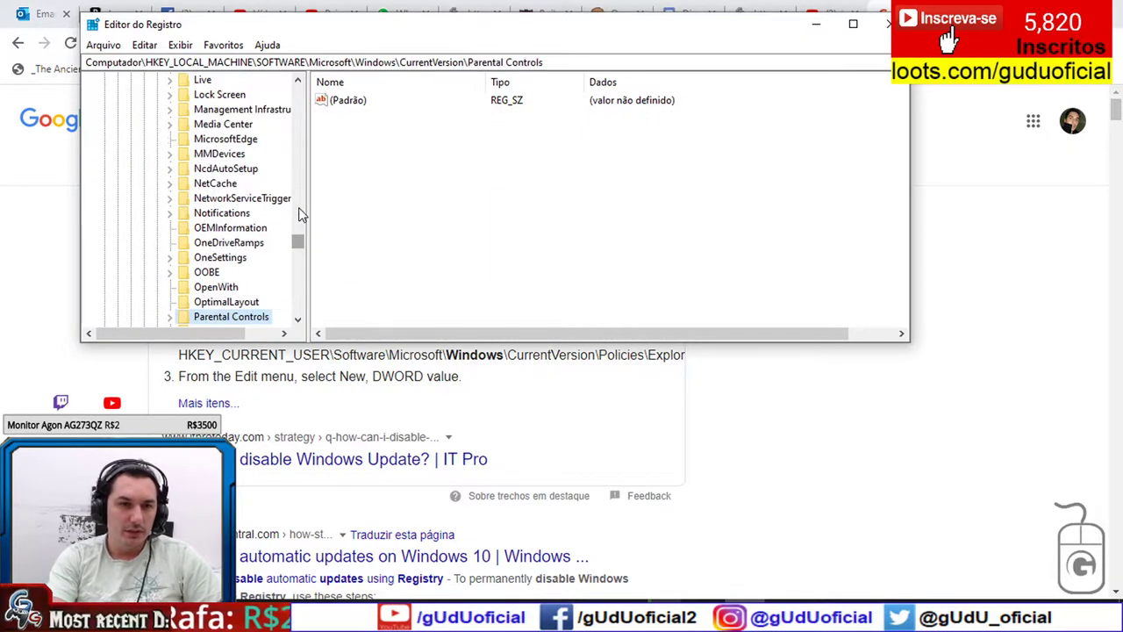
{"action": "key", "text": "p"}
{"action": "key", "text": "p"}
{"action": "key", "text": "p"}
{"action": "key", "text": "p"}
{"action": "key", "text": "p"}
{"action": "key", "text": "p"}
{"action": "key", "text": "p"}
{"action": "key", "text": "Up"}
{"action": "key", "text": "Up"}
{"action": "key", "text": "Right"}
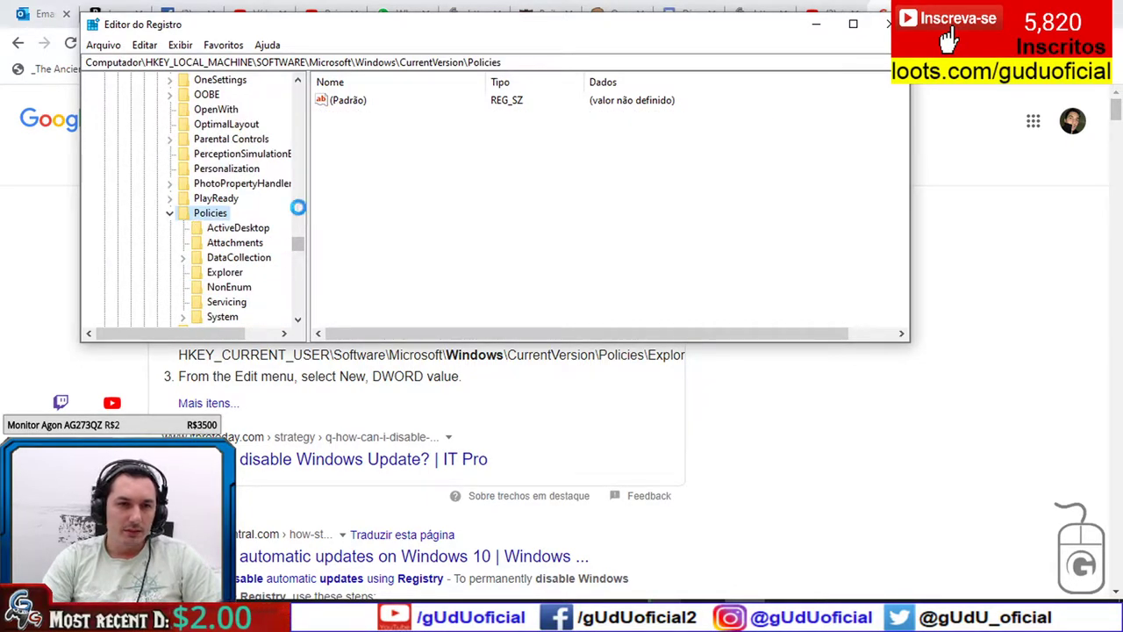
Select the Explorer key under Policies to view its values
{"action": "key", "text": "Down"}
{"action": "key", "text": "Down"}
{"action": "key", "text": "Down"}
{"action": "key", "text": "Down"}
{"action": "scroll", "coordinate": [260, 233], "scroll_direction": "down", "scroll_amount": 2}
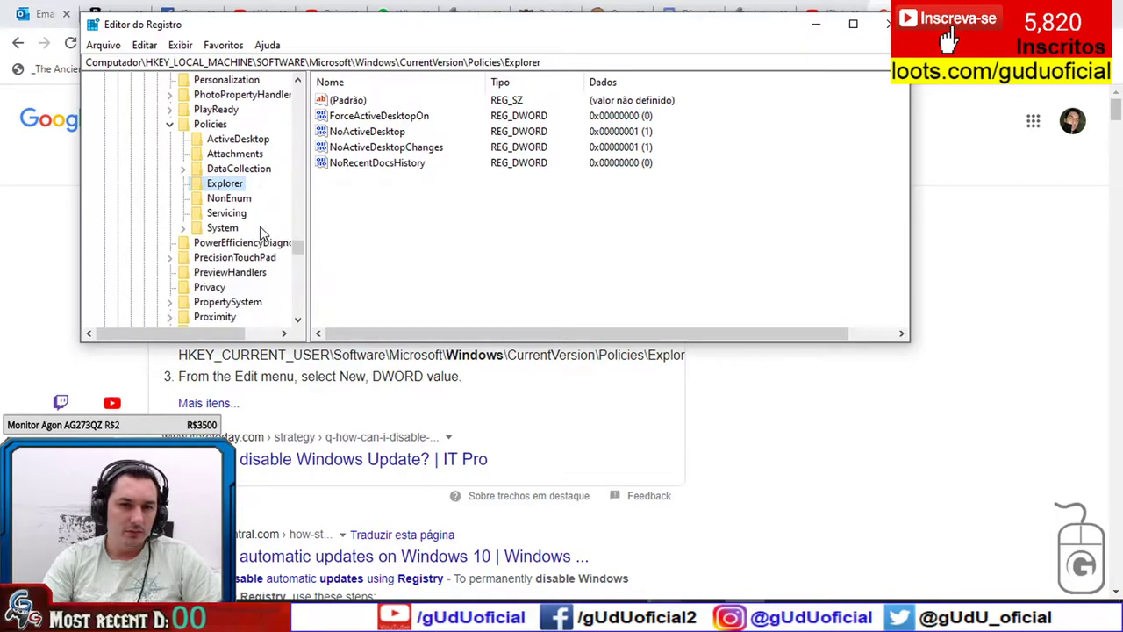
Switch to the browser, highlight the end of the suggested registry path, and open the IT Pro article on disabling Windows Update
{"action": "triple_click", "coordinate": [649, 360]}
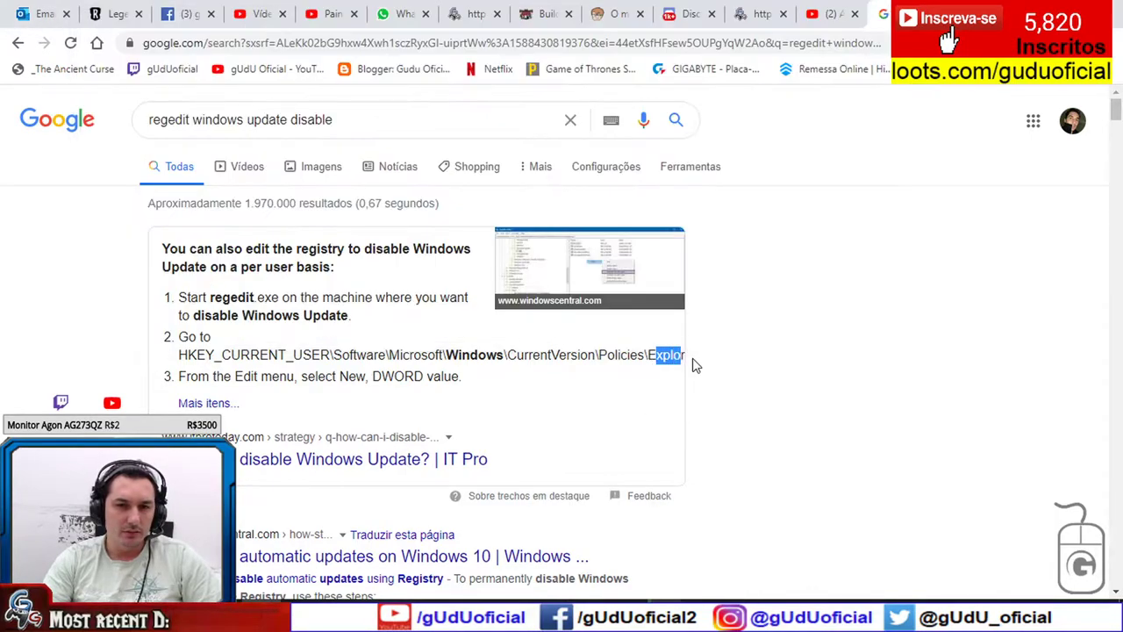
{"action": "left_click", "coordinate": [351, 419]}
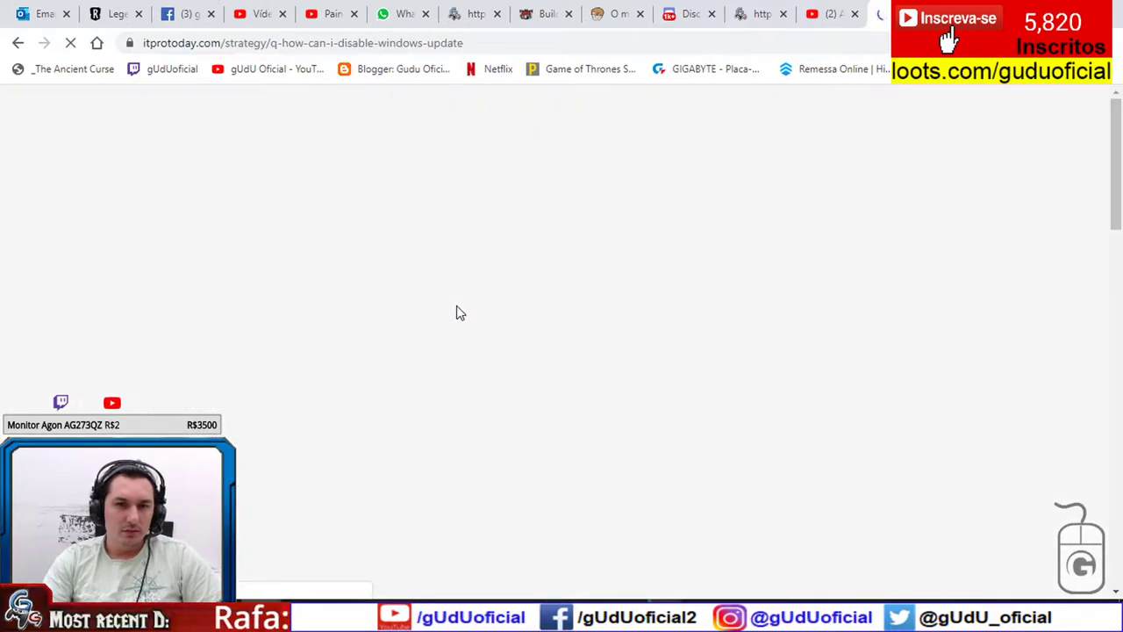
Check the values of the System policies key in the Registry Editor and return to the ITPro Today article in the browser
{"action": "key", "text": "alt+Tab"}
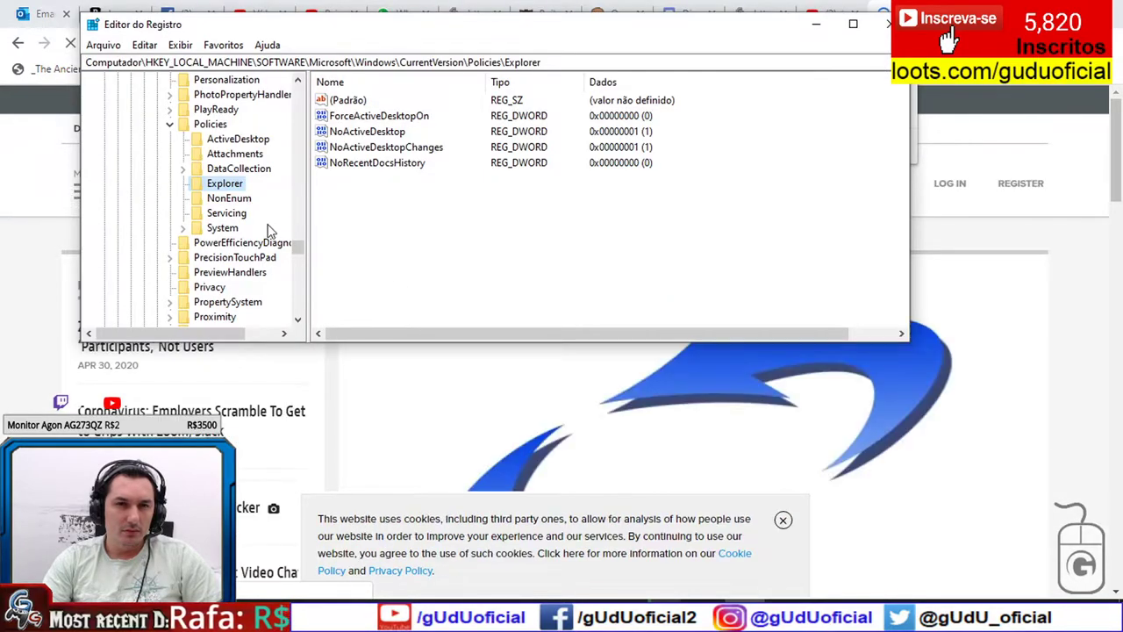
{"action": "left_click", "coordinate": [222, 228]}
{"action": "scroll", "coordinate": [457, 231], "scroll_direction": "down", "scroll_amount": 3}
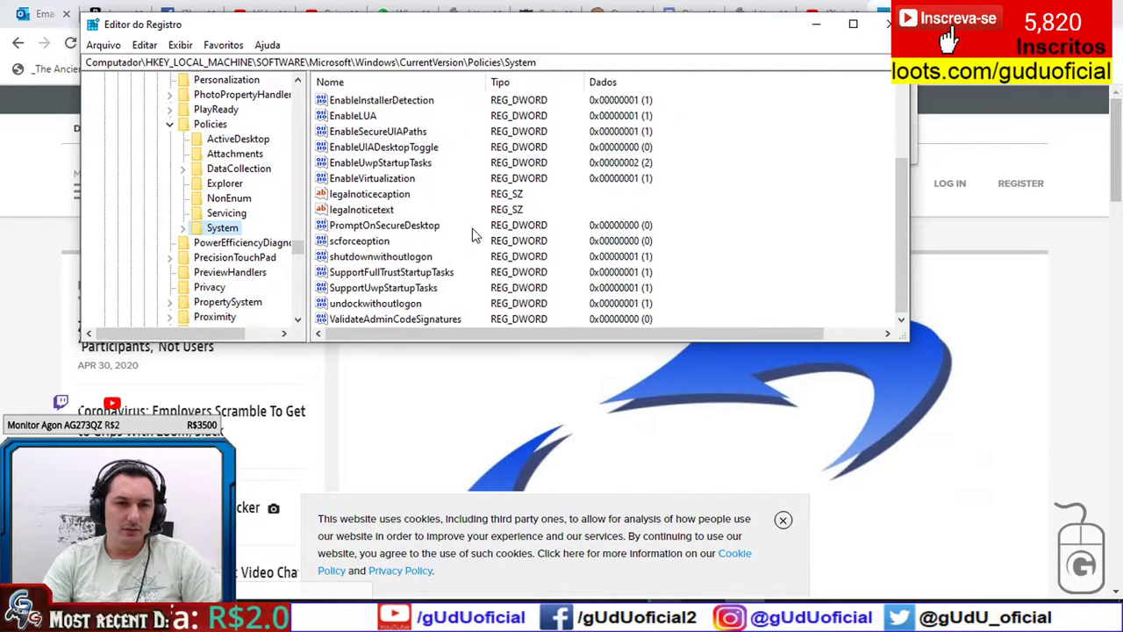
{"action": "left_click", "coordinate": [1110, 169]}
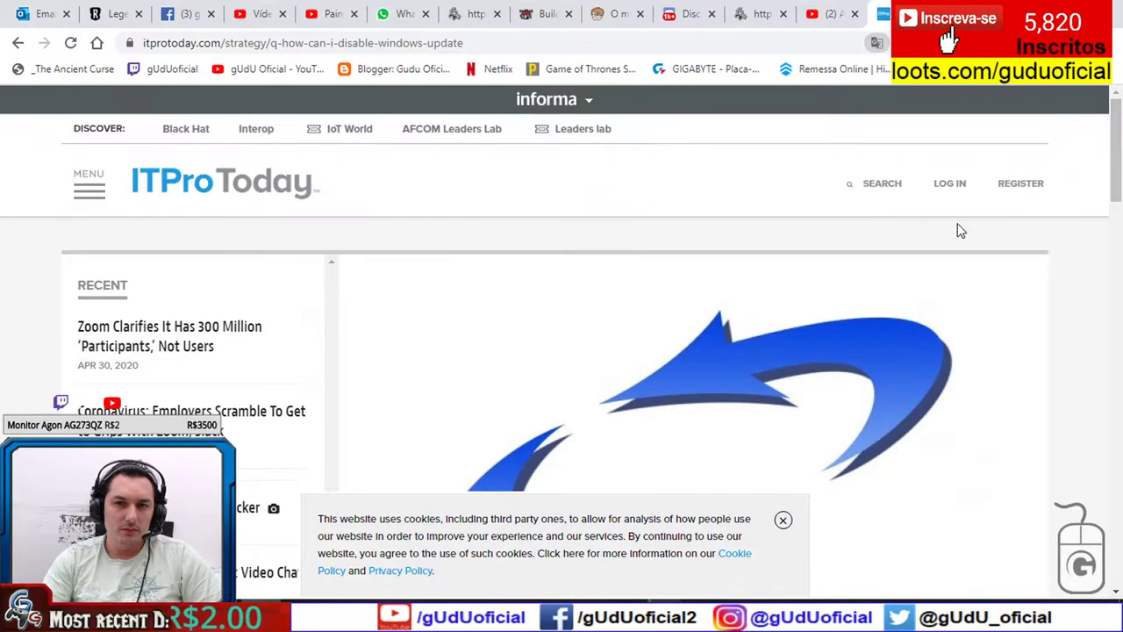